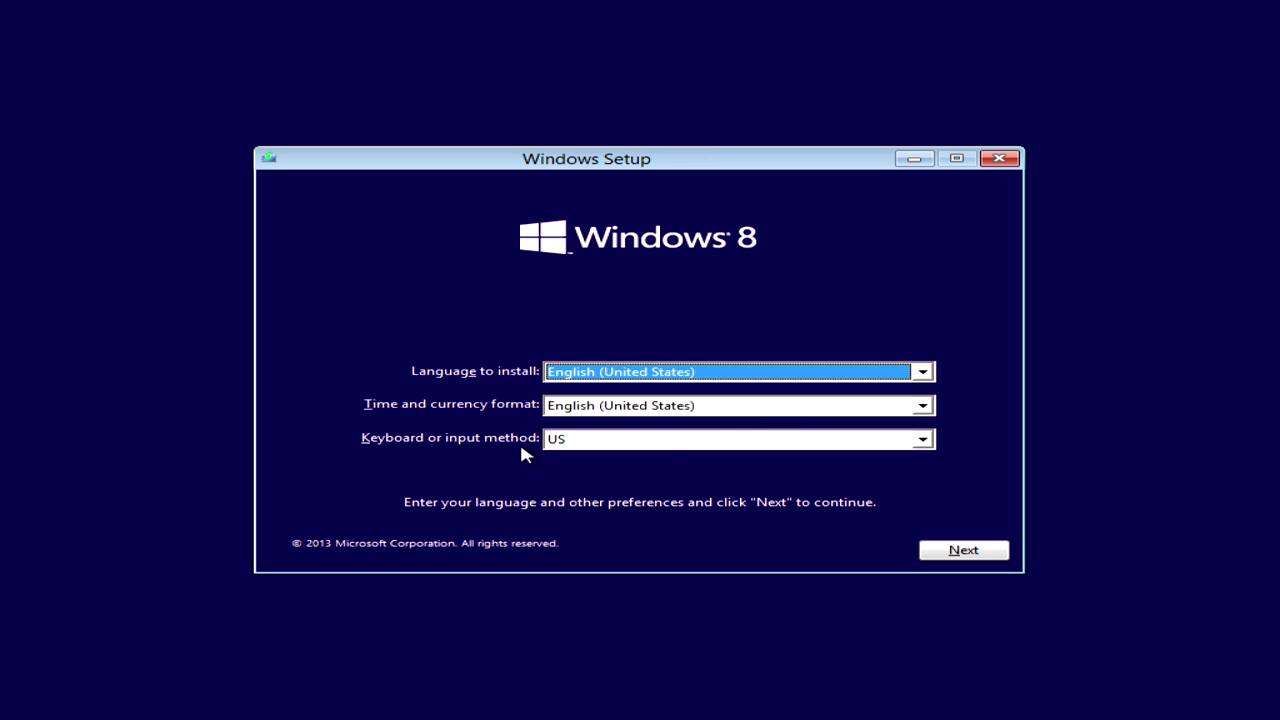
Keep the default language, begin installing, accept the license terms and choose Custom install
{"action": "left_click", "coordinate": [970, 553]}
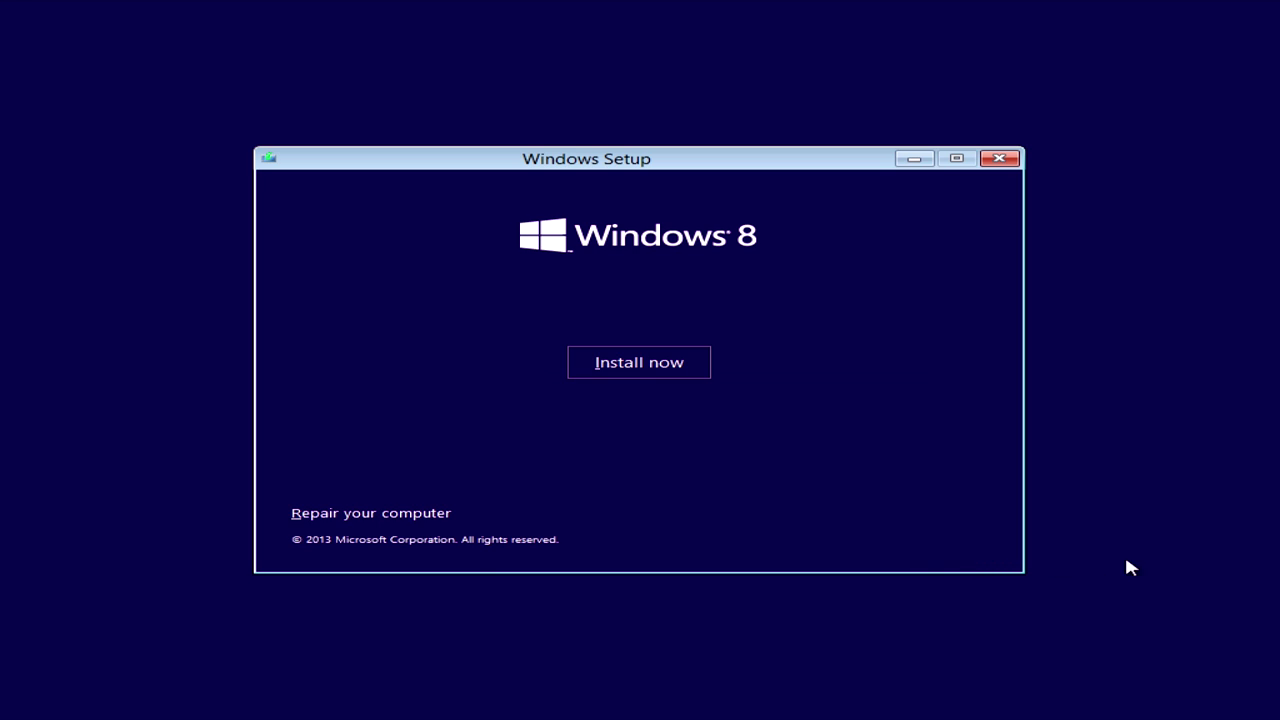
{"action": "left_click", "coordinate": [642, 370]}
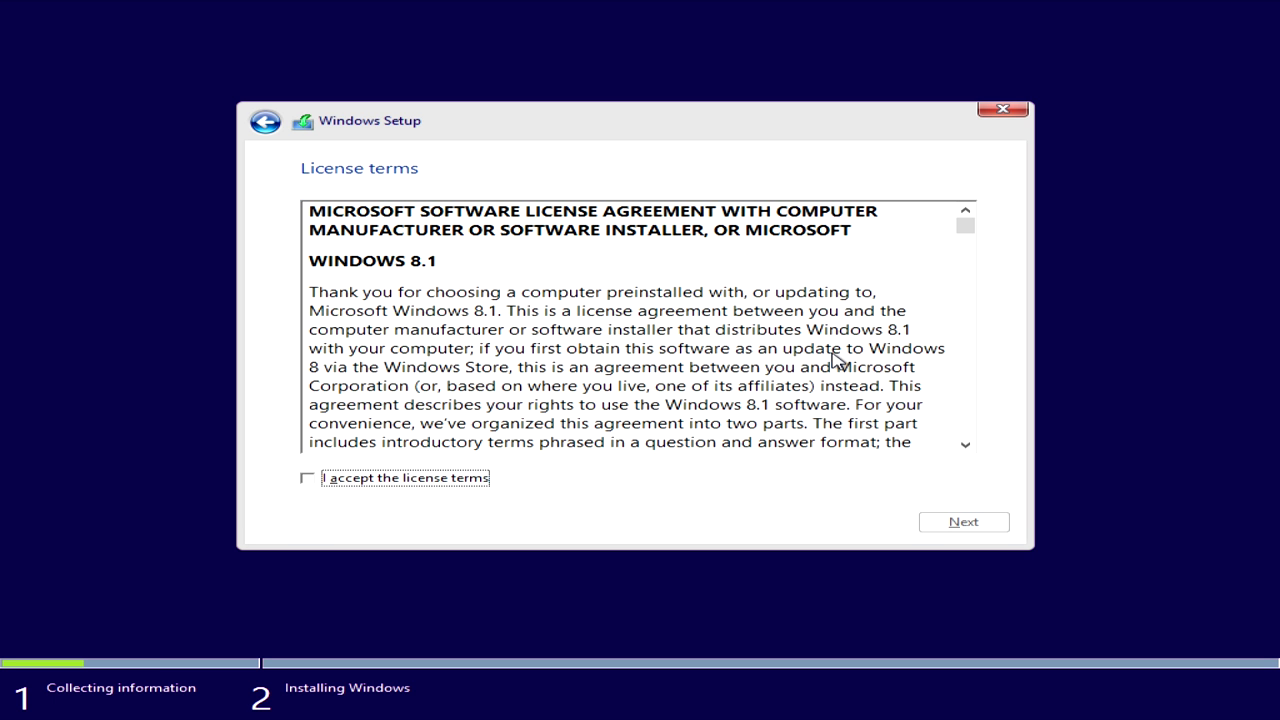
{"action": "left_click", "coordinate": [400, 479]}
{"action": "left_click", "coordinate": [976, 525]}
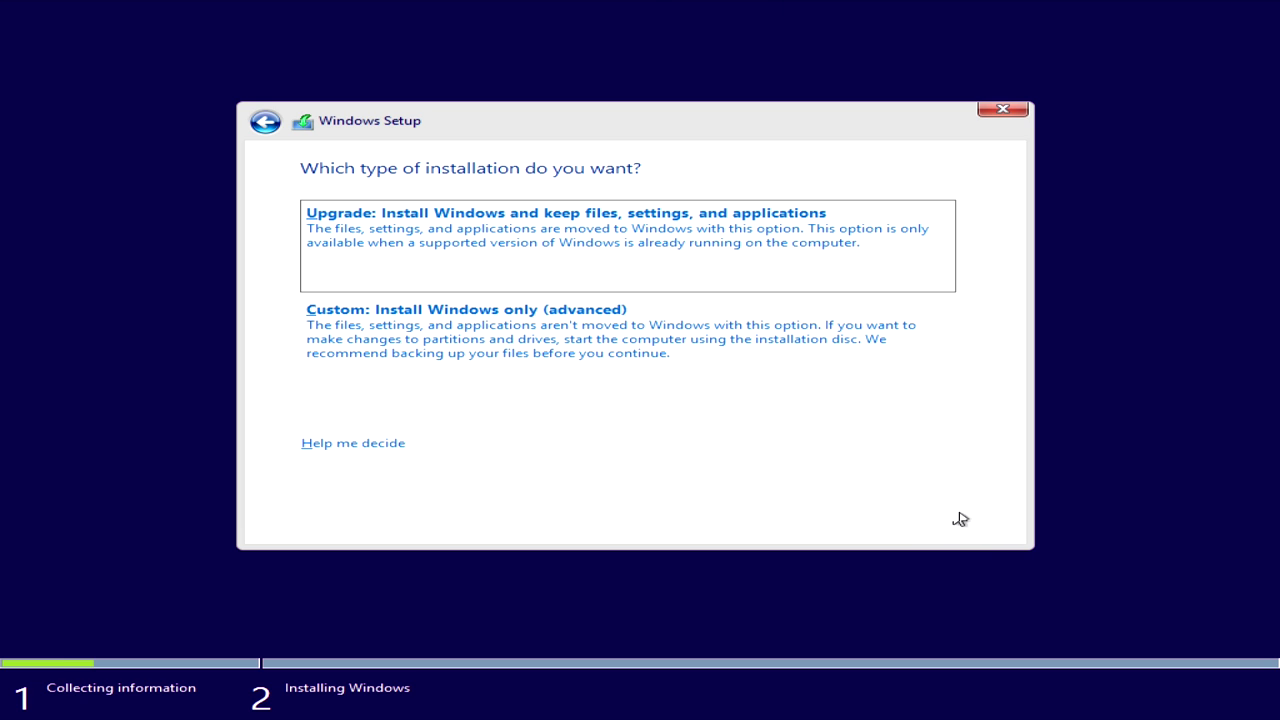
{"action": "left_click", "coordinate": [467, 350]}
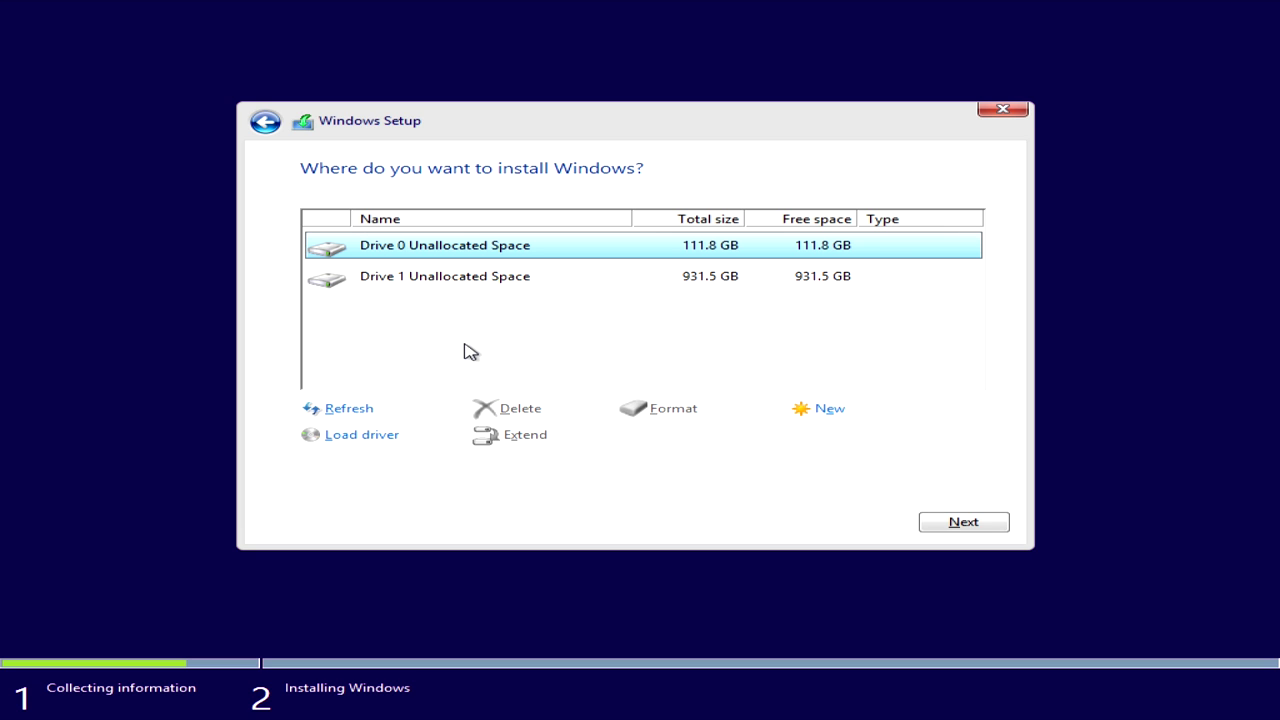
Create a full-size partition on Drive 0, allowing Windows to add its system partitions
{"action": "left_click", "coordinate": [828, 410]}
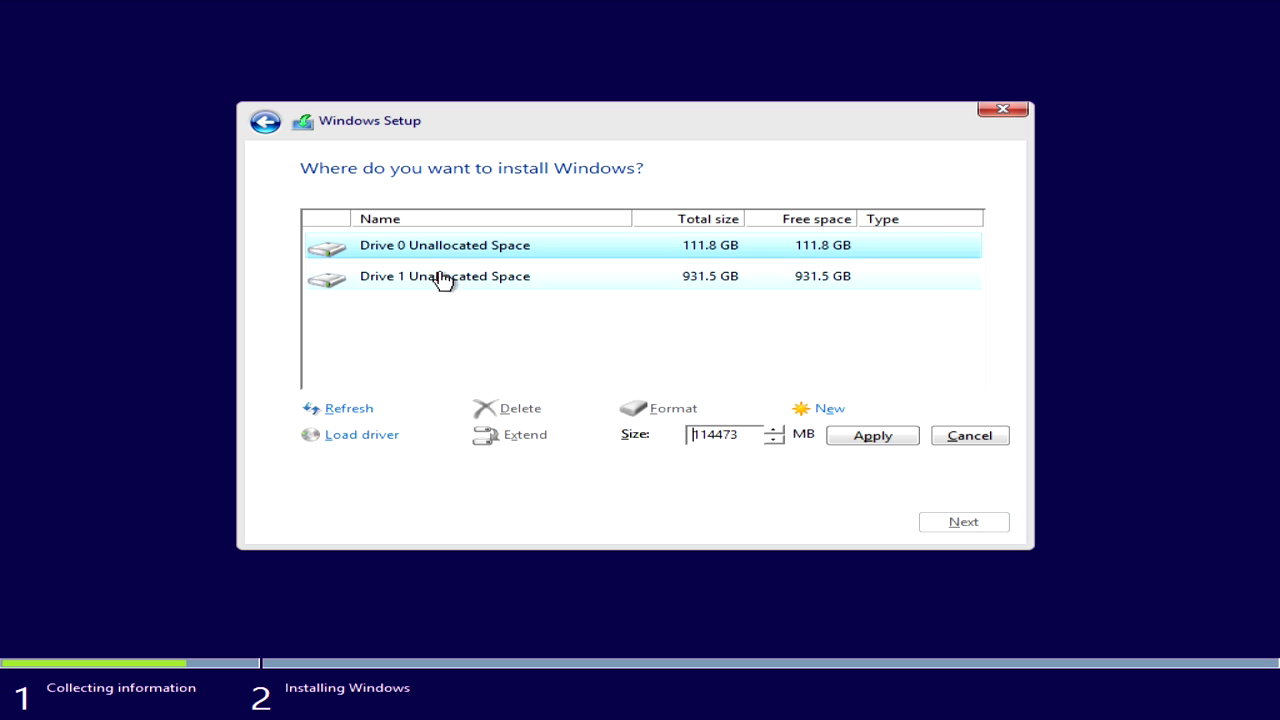
{"action": "left_click", "coordinate": [880, 440]}
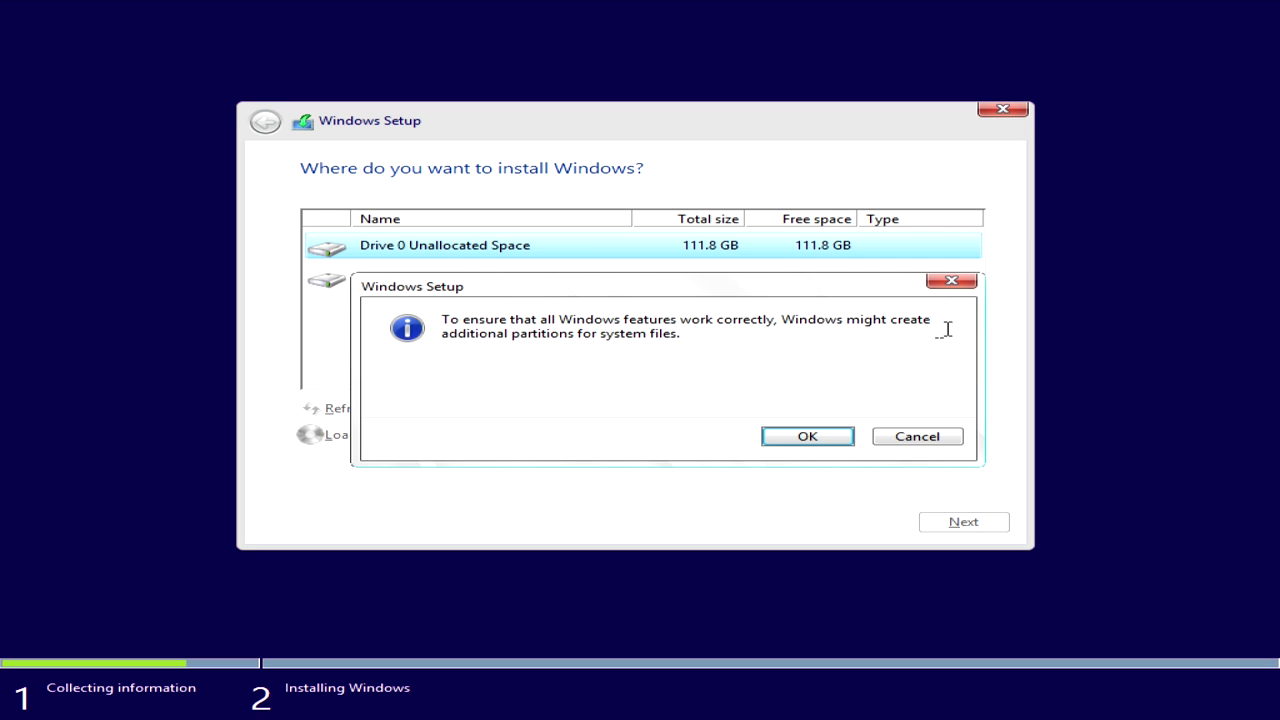
{"action": "left_click", "coordinate": [794, 437]}
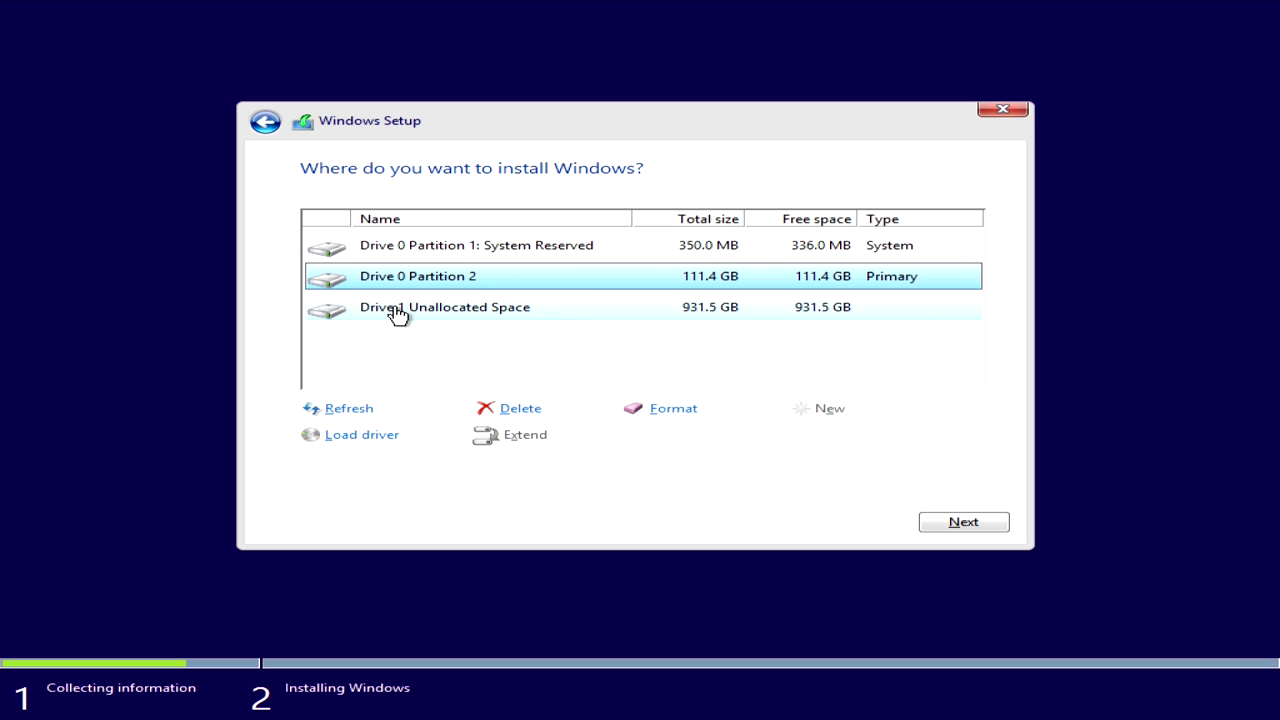
Create and format a full-size partition on the 931.5 GB Drive 1, then install to Drive 0 Partition 2
{"action": "left_click", "coordinate": [437, 311]}
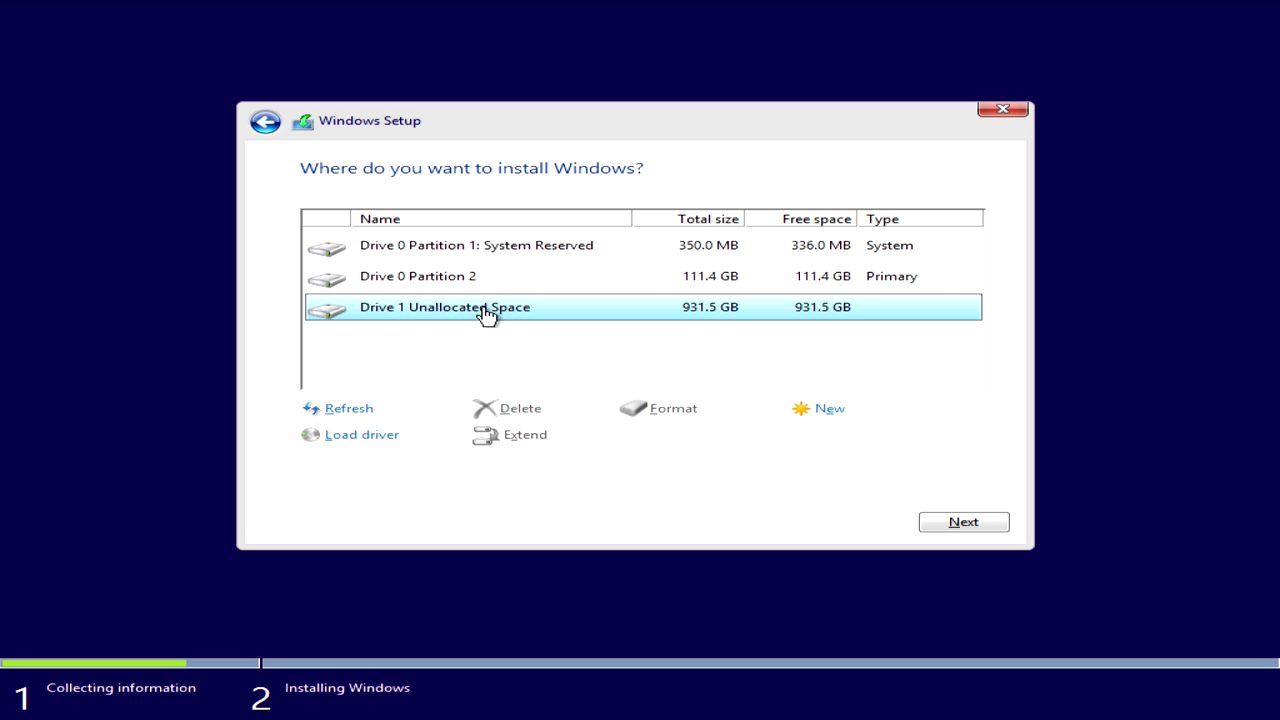
{"action": "left_click", "coordinate": [833, 414]}
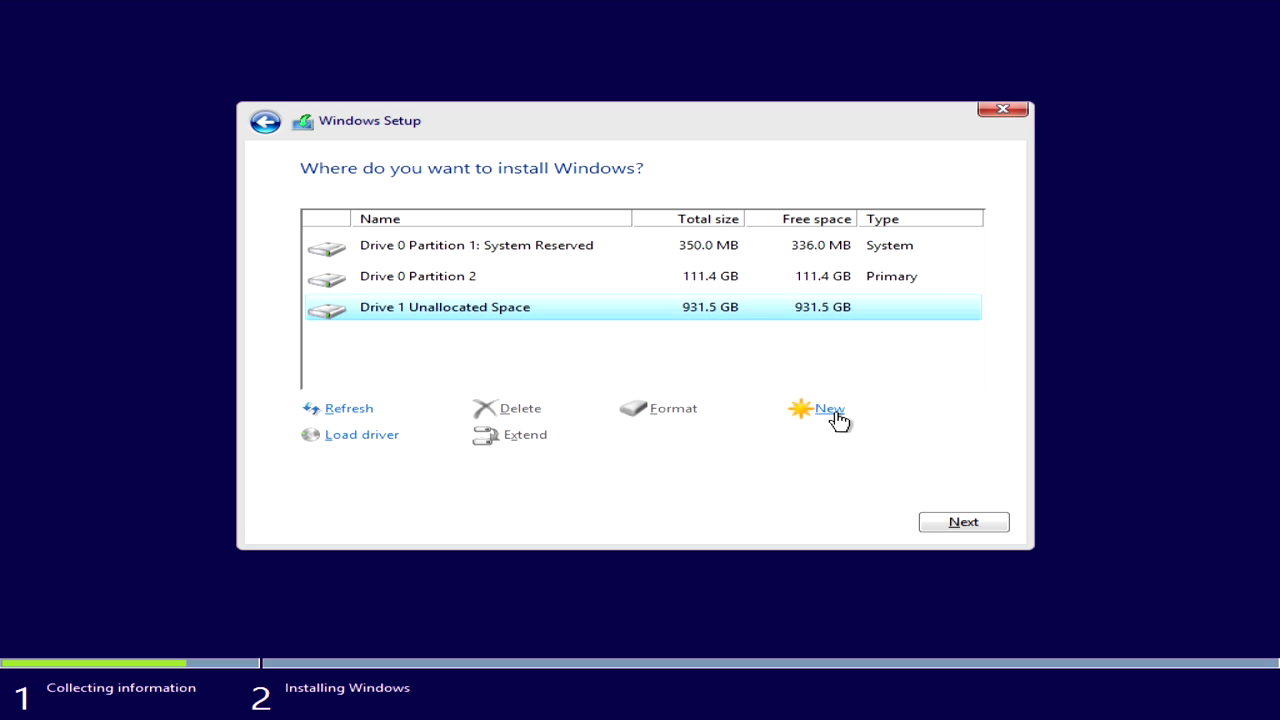
{"action": "left_click", "coordinate": [848, 437]}
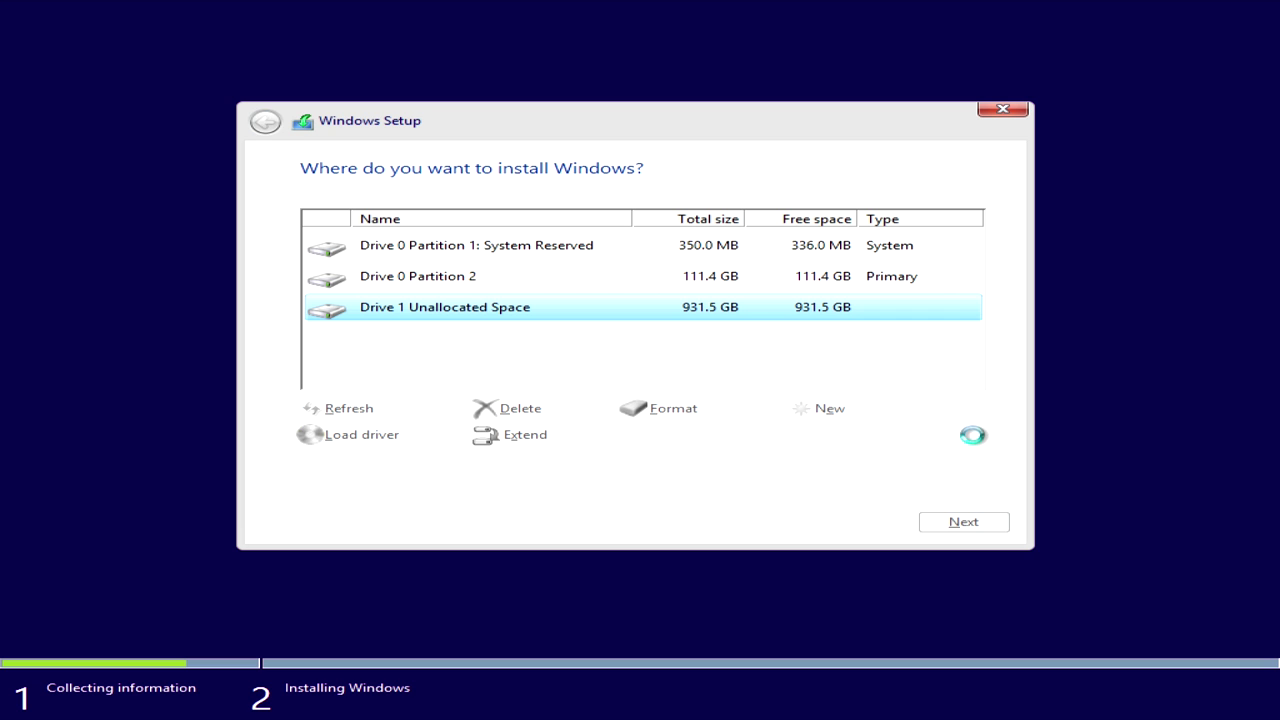
{"action": "left_click", "coordinate": [682, 410]}
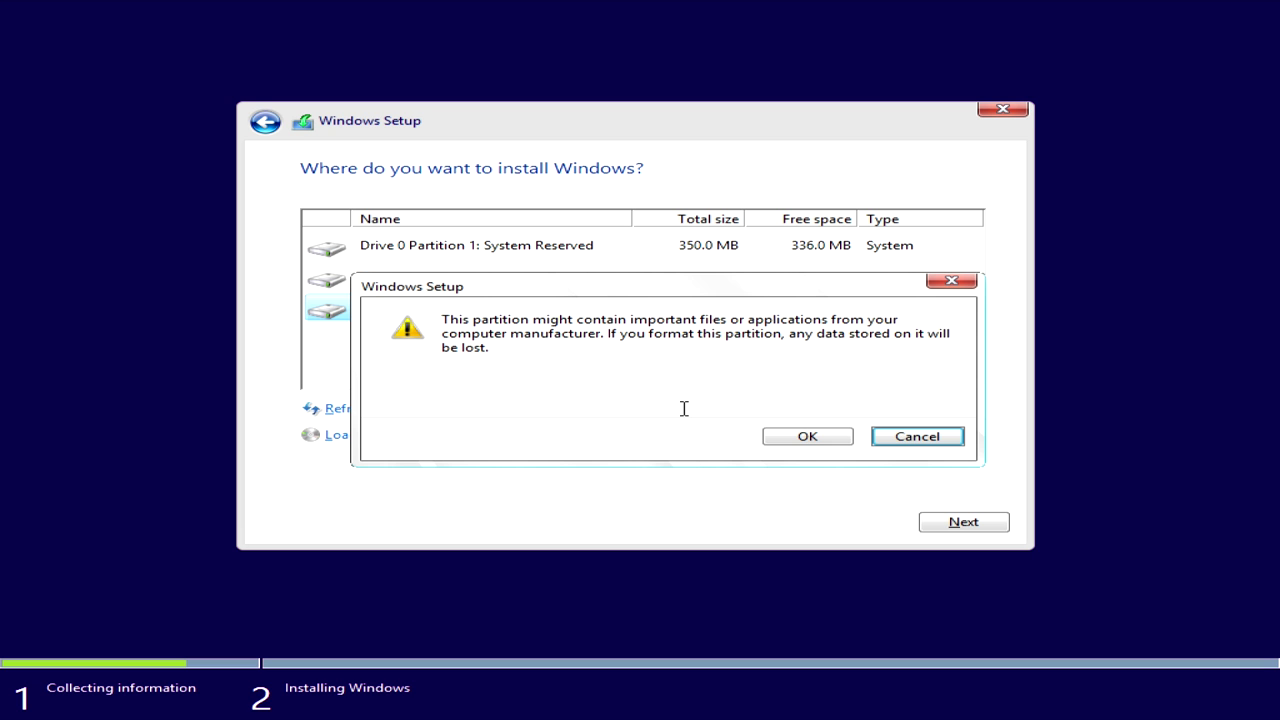
{"action": "left_click", "coordinate": [781, 439]}
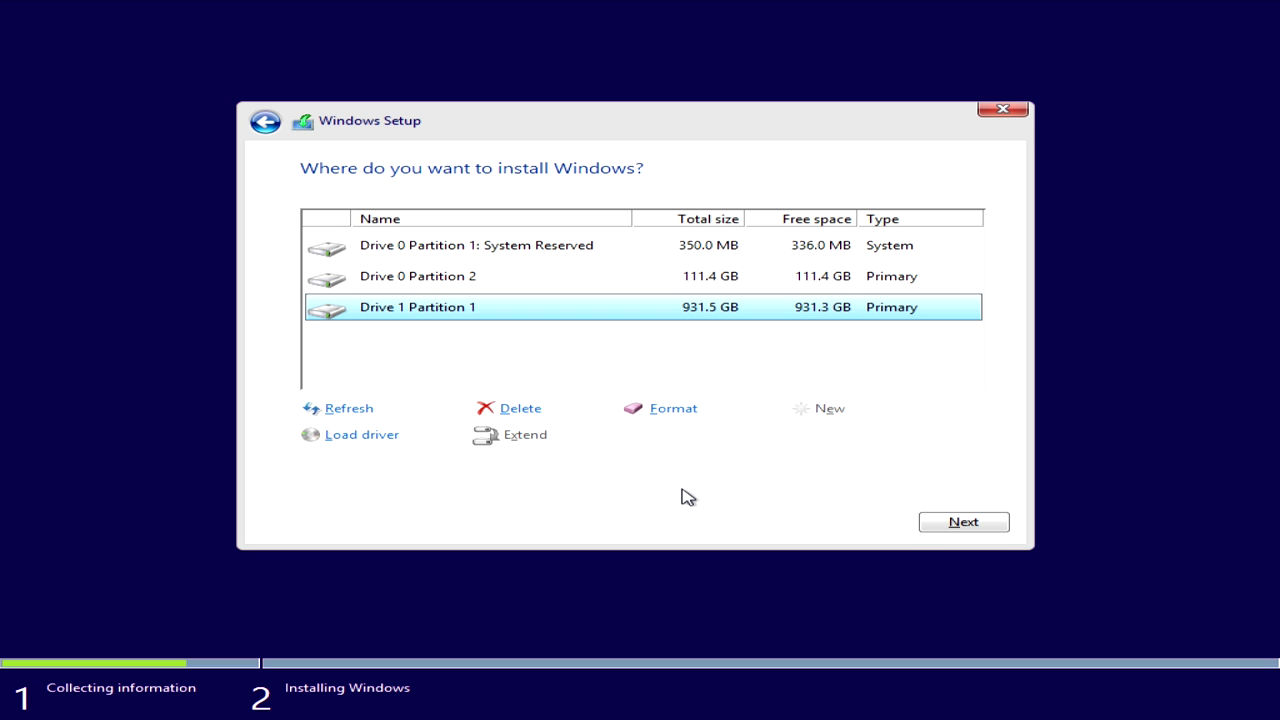
{"action": "left_click", "coordinate": [538, 294]}
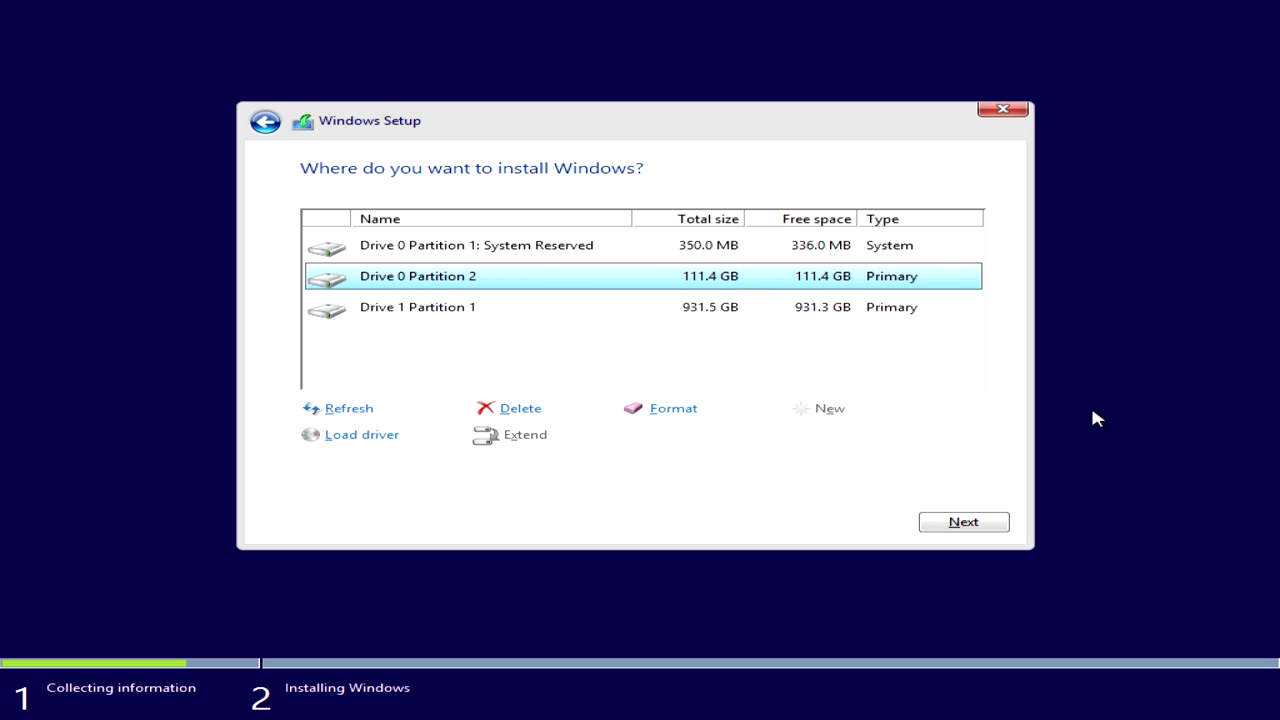
{"action": "left_click", "coordinate": [949, 525]}
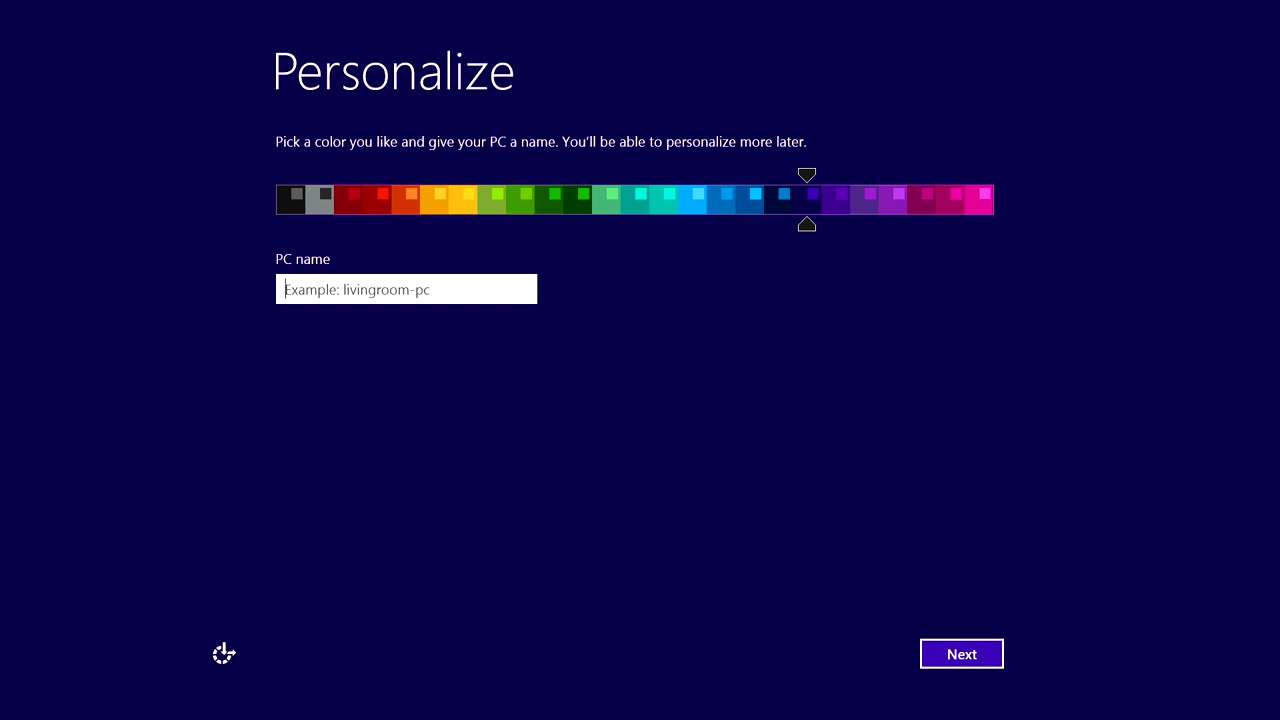
Name the PC 'AMDGaming', choose Customize, and accept the update and online solution pages
{"action": "type", "text": "AMDGaming"}
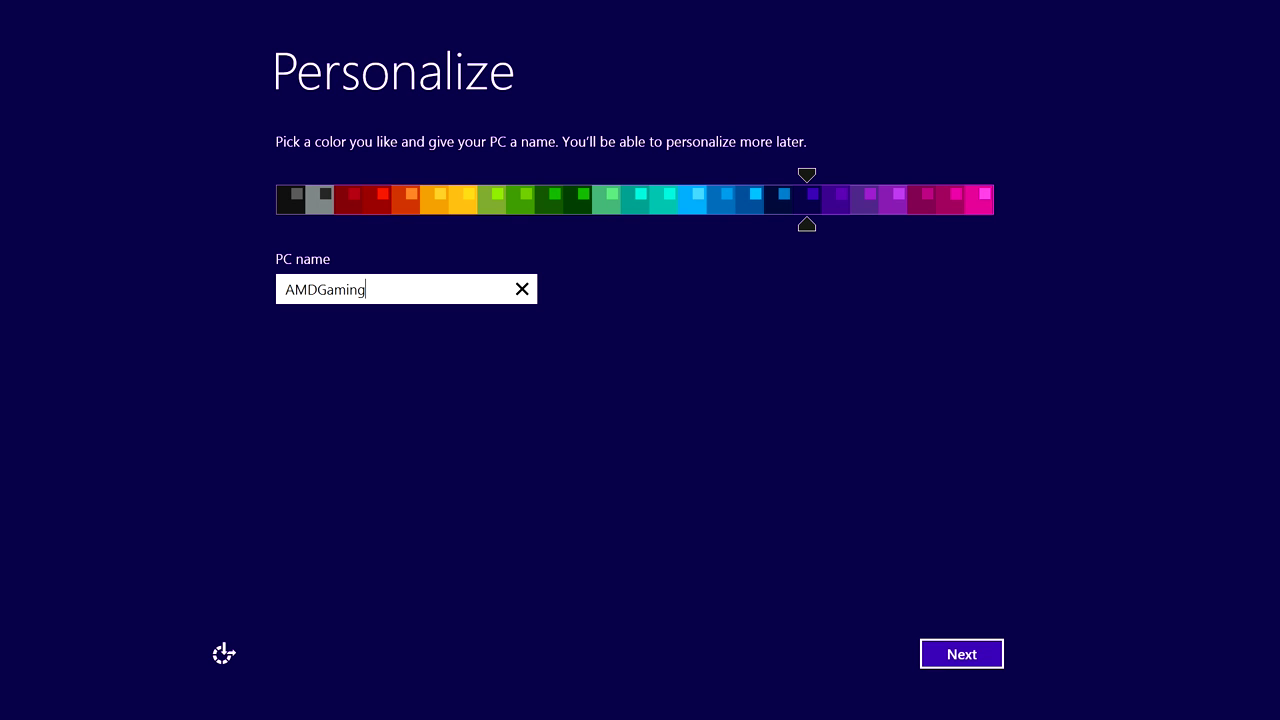
{"action": "left_click", "coordinate": [962, 654]}
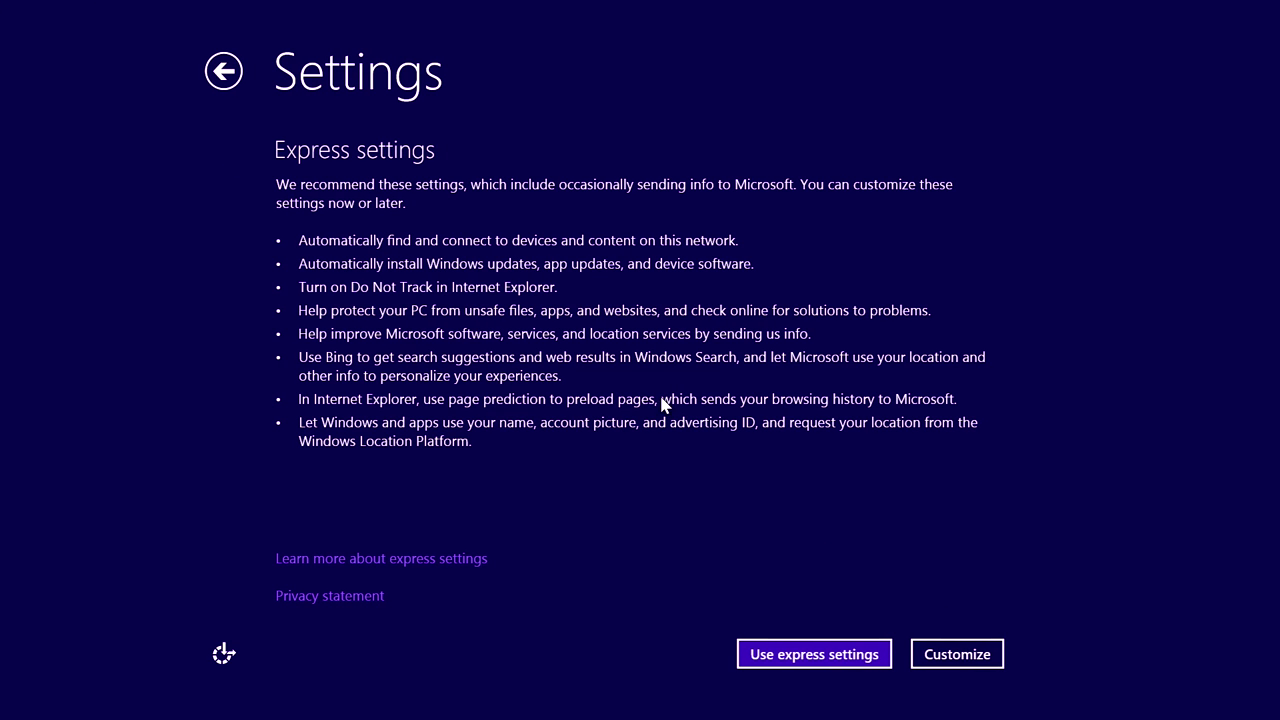
{"action": "left_click", "coordinate": [985, 662]}
{"action": "left_click", "coordinate": [955, 652]}
{"action": "left_click", "coordinate": [955, 652]}
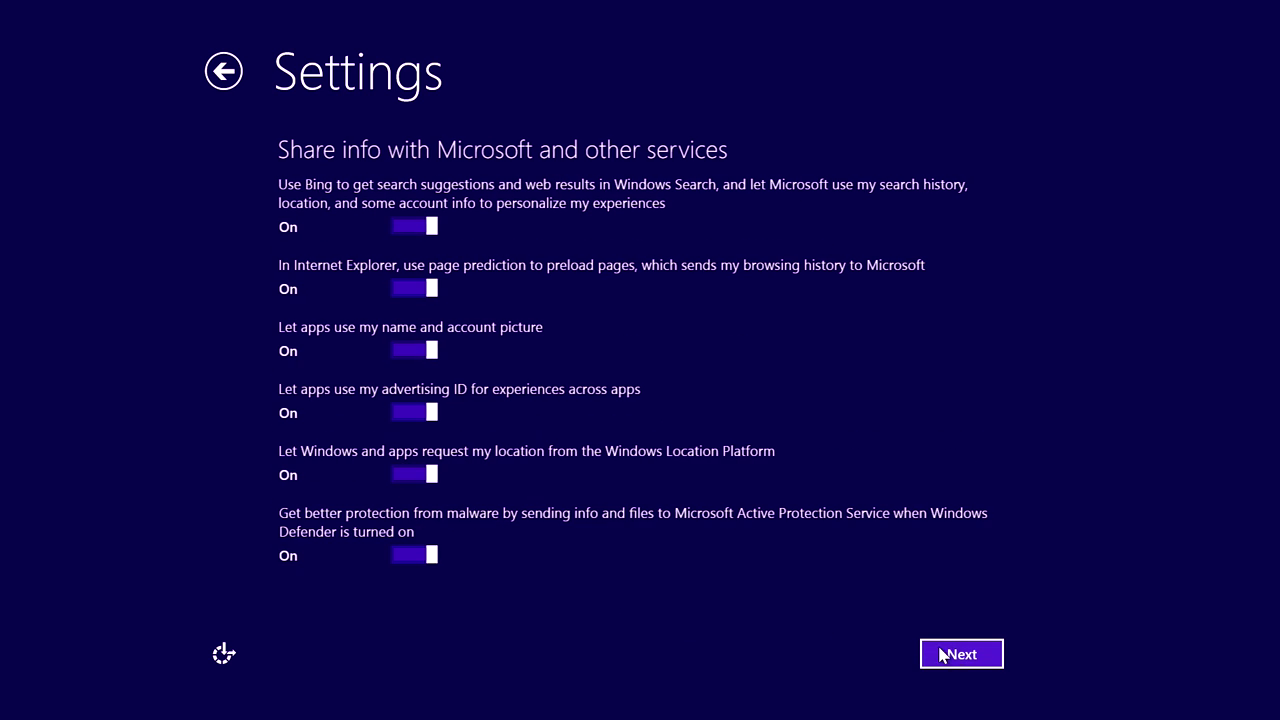
Turn off search suggestions, page prediction, name/advertising ID use and location, then enter a local user name
{"action": "left_click", "coordinate": [402, 228]}
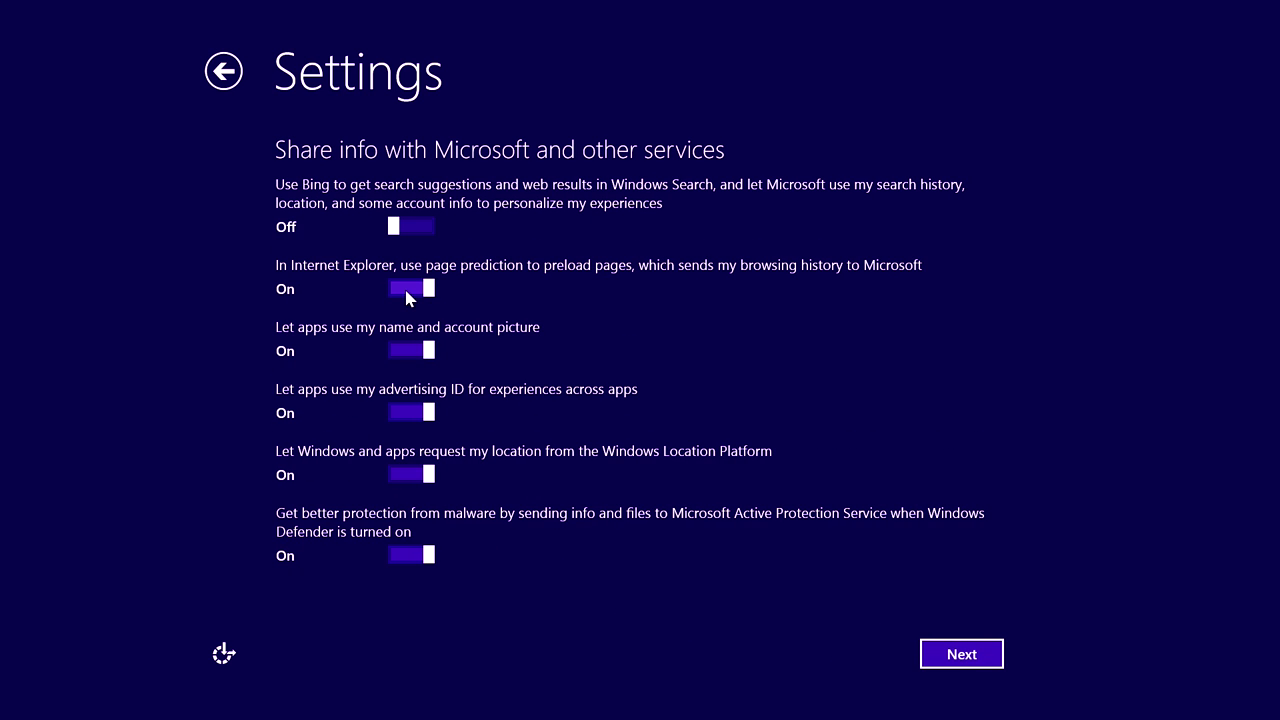
{"action": "left_click", "coordinate": [404, 288]}
{"action": "left_click", "coordinate": [407, 350]}
{"action": "left_click", "coordinate": [407, 411]}
{"action": "left_click", "coordinate": [408, 476]}
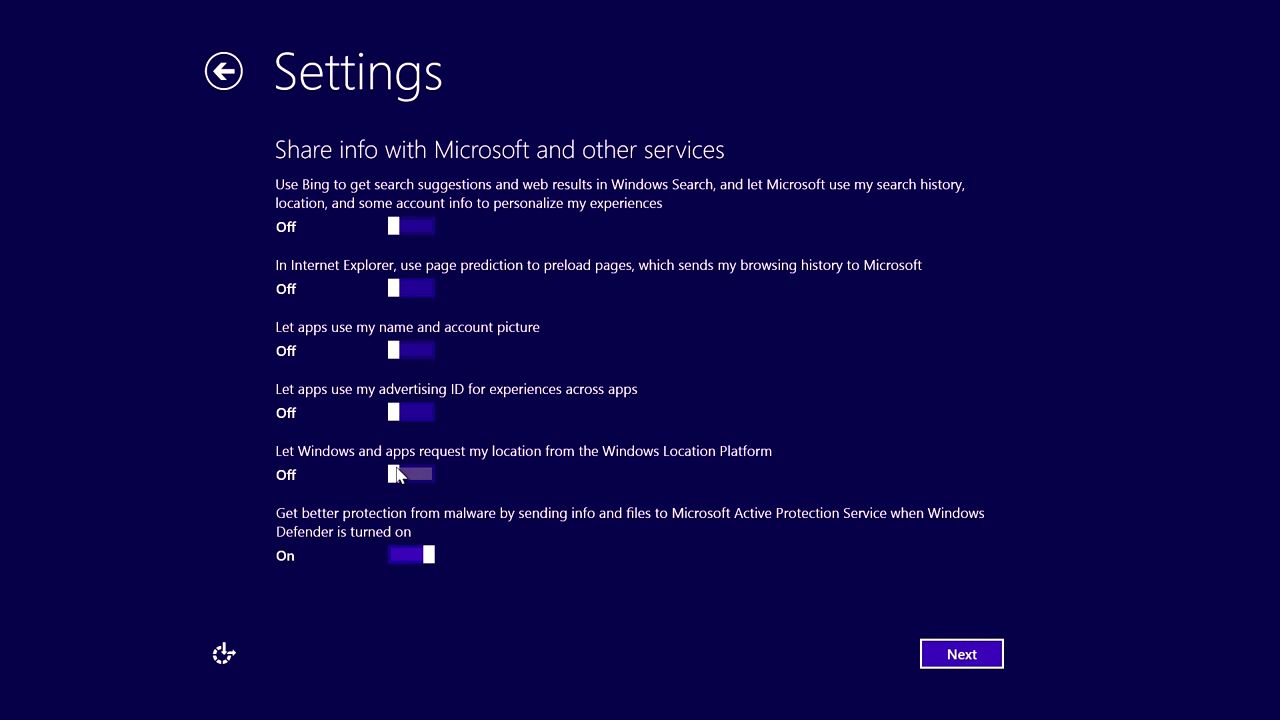
{"action": "left_click", "coordinate": [958, 655]}
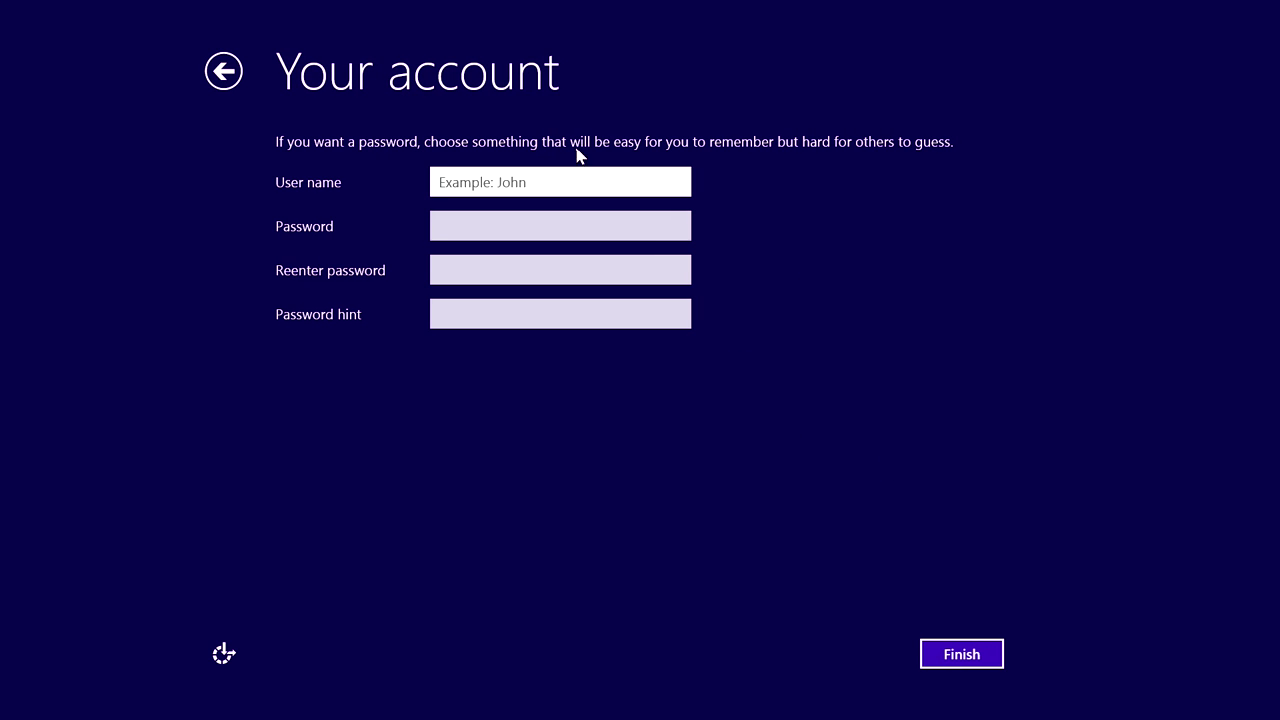
{"action": "type", "text": "Chris"}
{"action": "key", "text": "Return"}
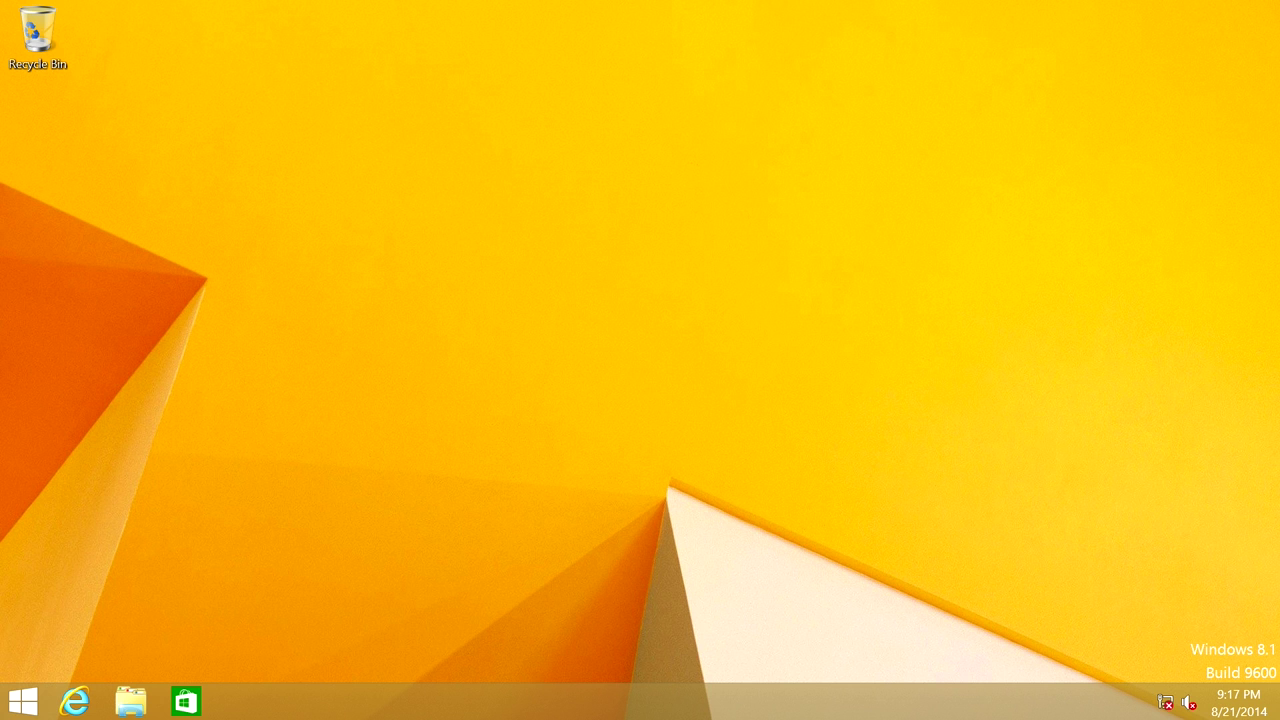
{"action": "right_click", "coordinate": [186, 279]}
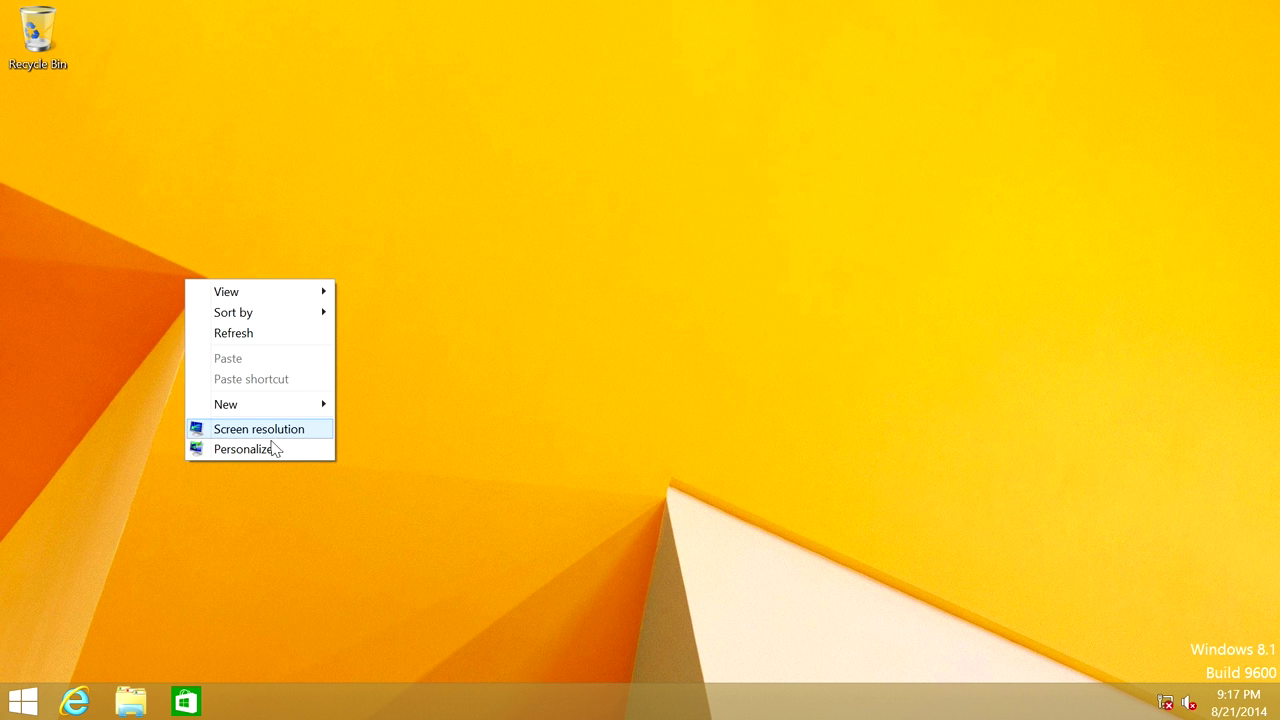
{"action": "left_click", "coordinate": [274, 449]}
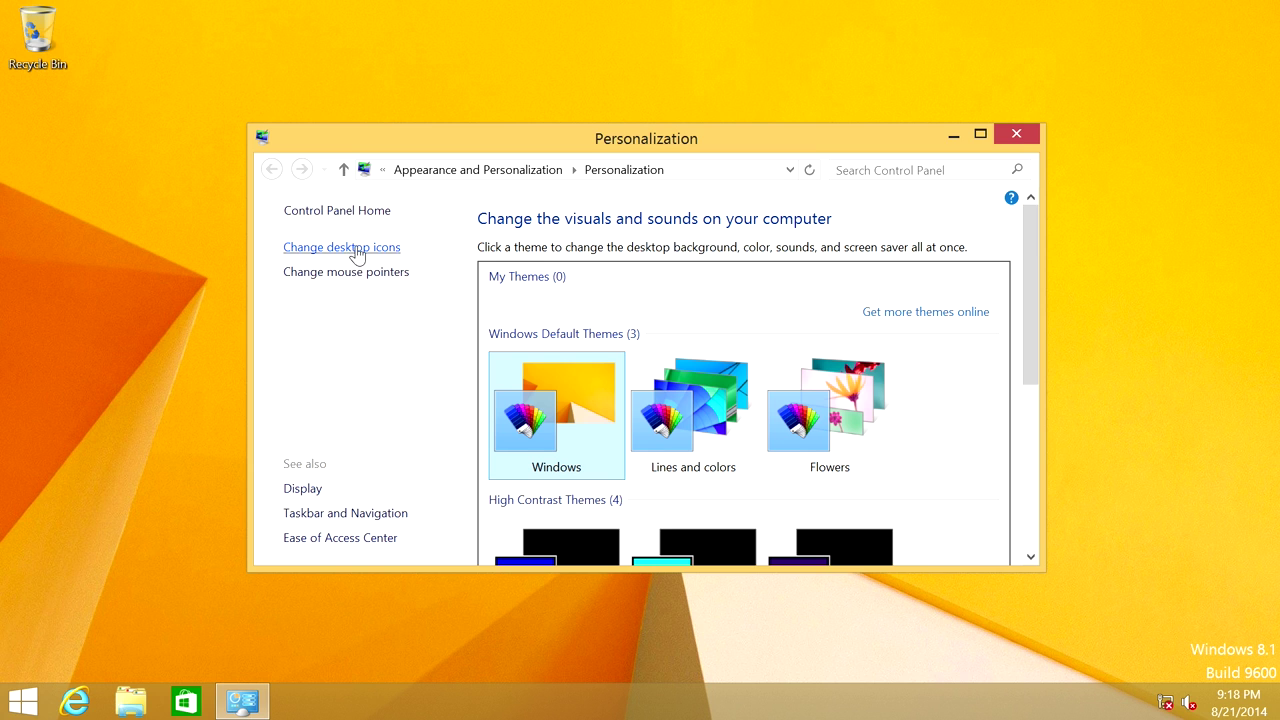
{"action": "left_click", "coordinate": [358, 254]}
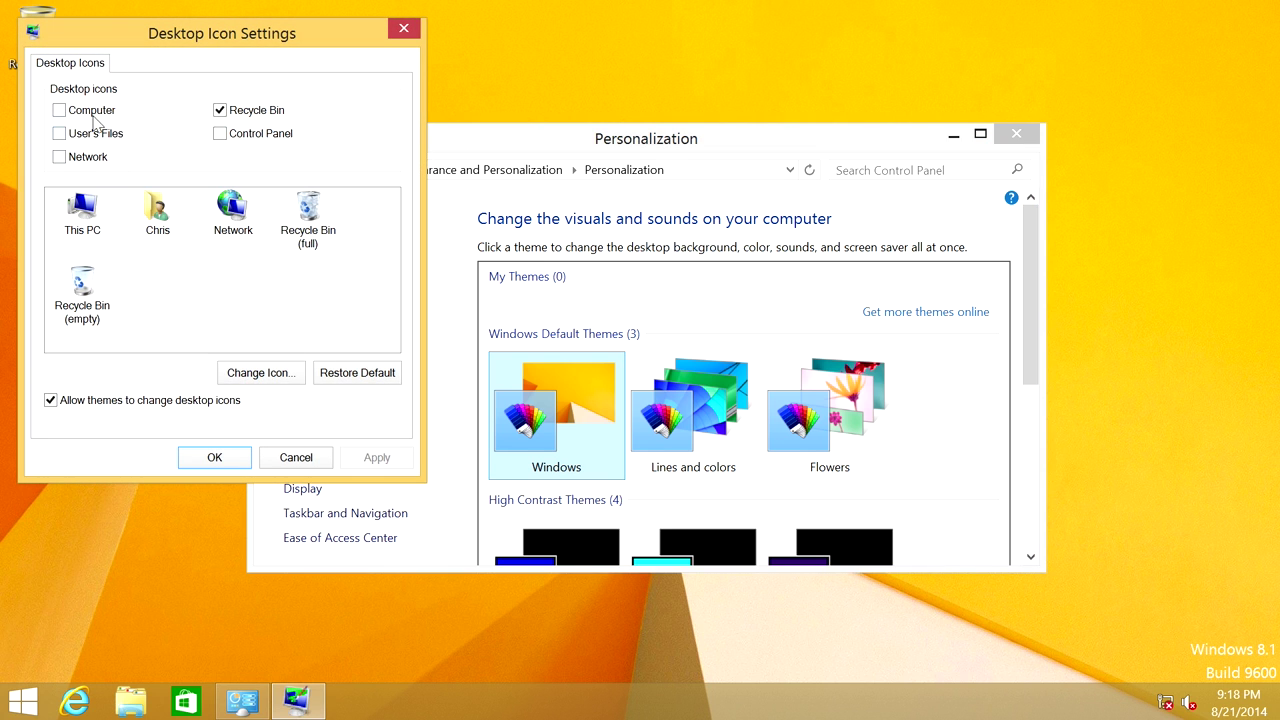
{"action": "left_click", "coordinate": [92, 114]}
{"action": "left_click", "coordinate": [214, 457]}
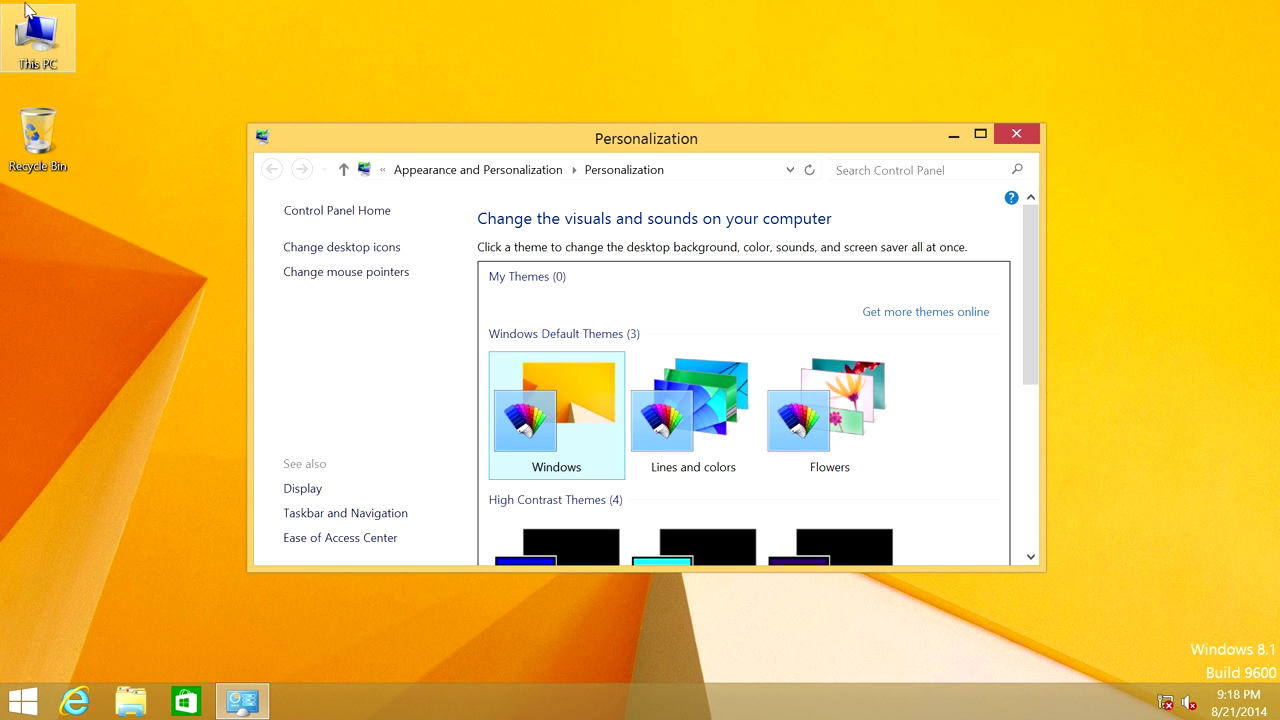
{"action": "left_click", "coordinate": [1018, 135]}
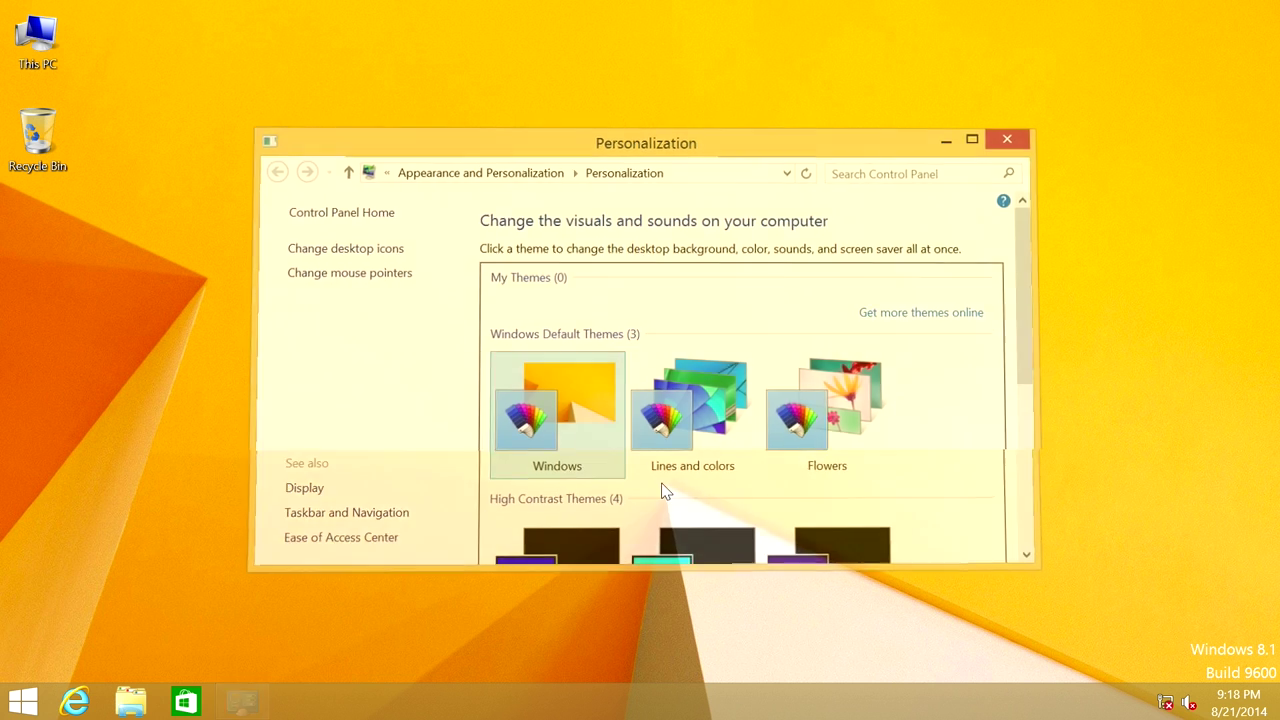
Turn off the upper-left recent-apps and upper-right charms corners in Taskbar and Navigation properties
{"action": "right_click", "coordinate": [443, 700]}
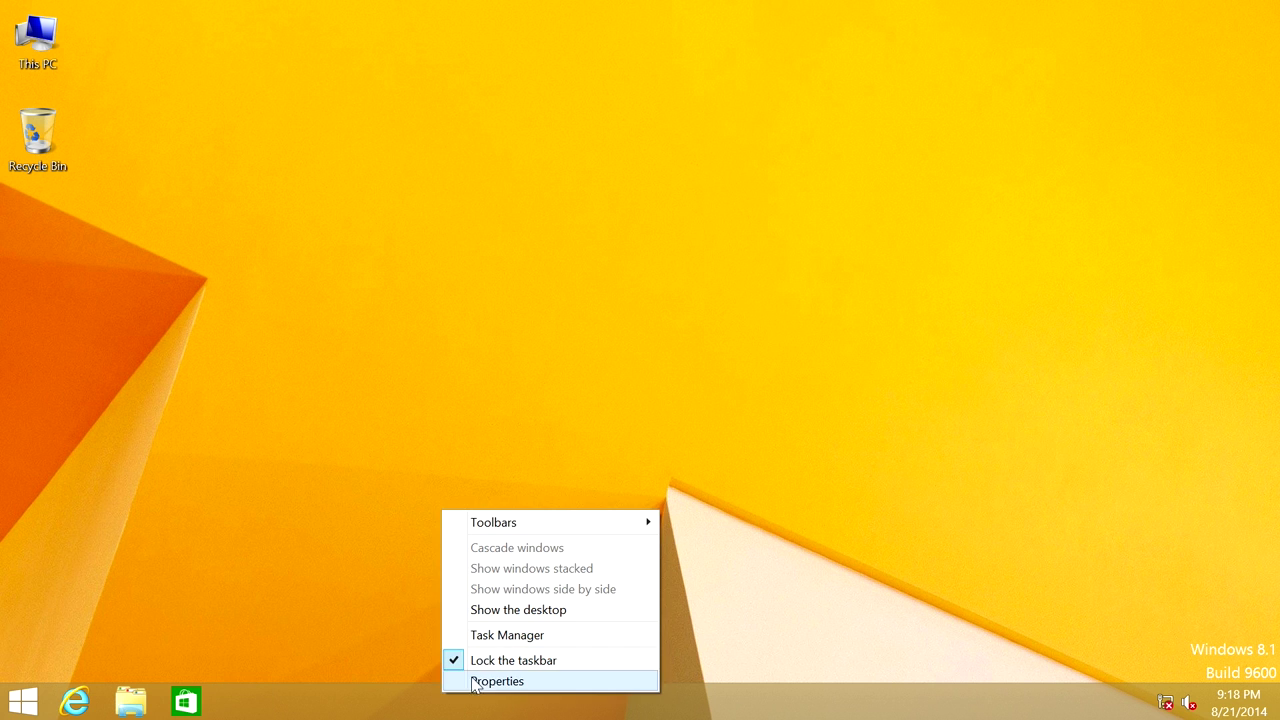
{"action": "left_click", "coordinate": [577, 684]}
{"action": "left_click", "coordinate": [145, 226]}
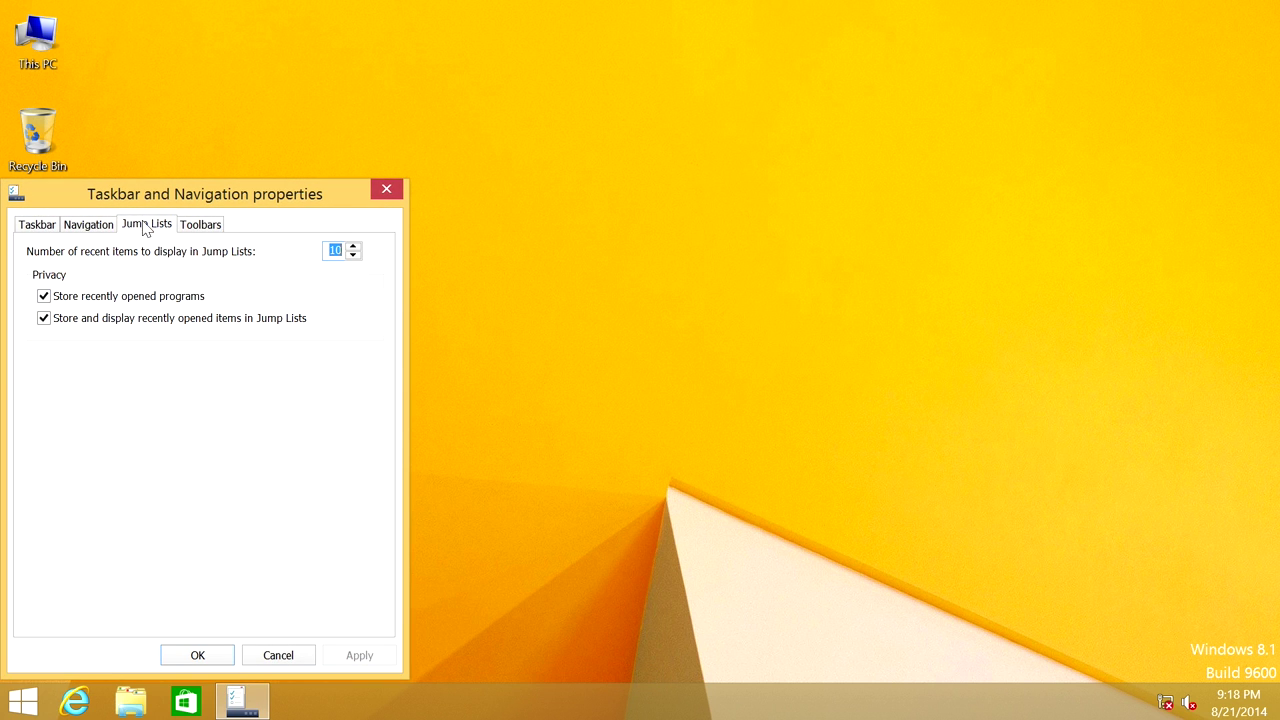
{"action": "left_click", "coordinate": [102, 228]}
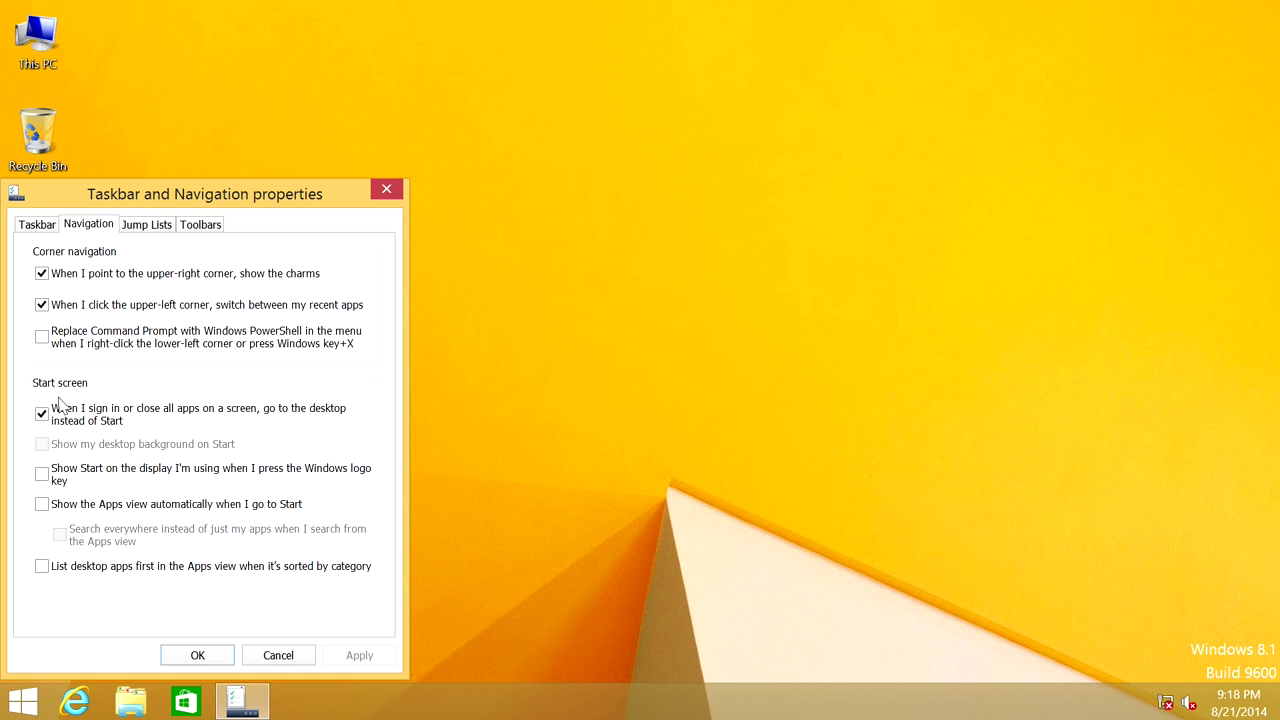
{"action": "left_click", "coordinate": [112, 306]}
{"action": "left_click", "coordinate": [117, 276]}
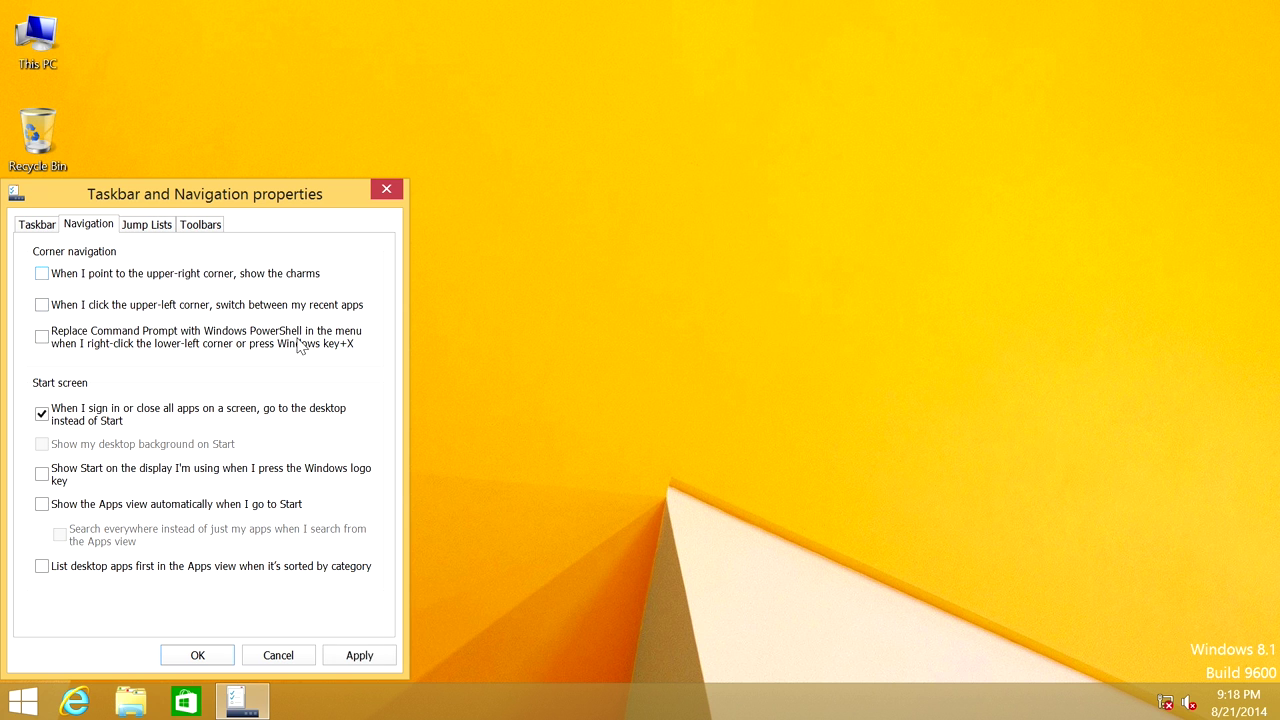
{"action": "left_click", "coordinate": [360, 658]}
{"action": "left_click", "coordinate": [202, 656]}
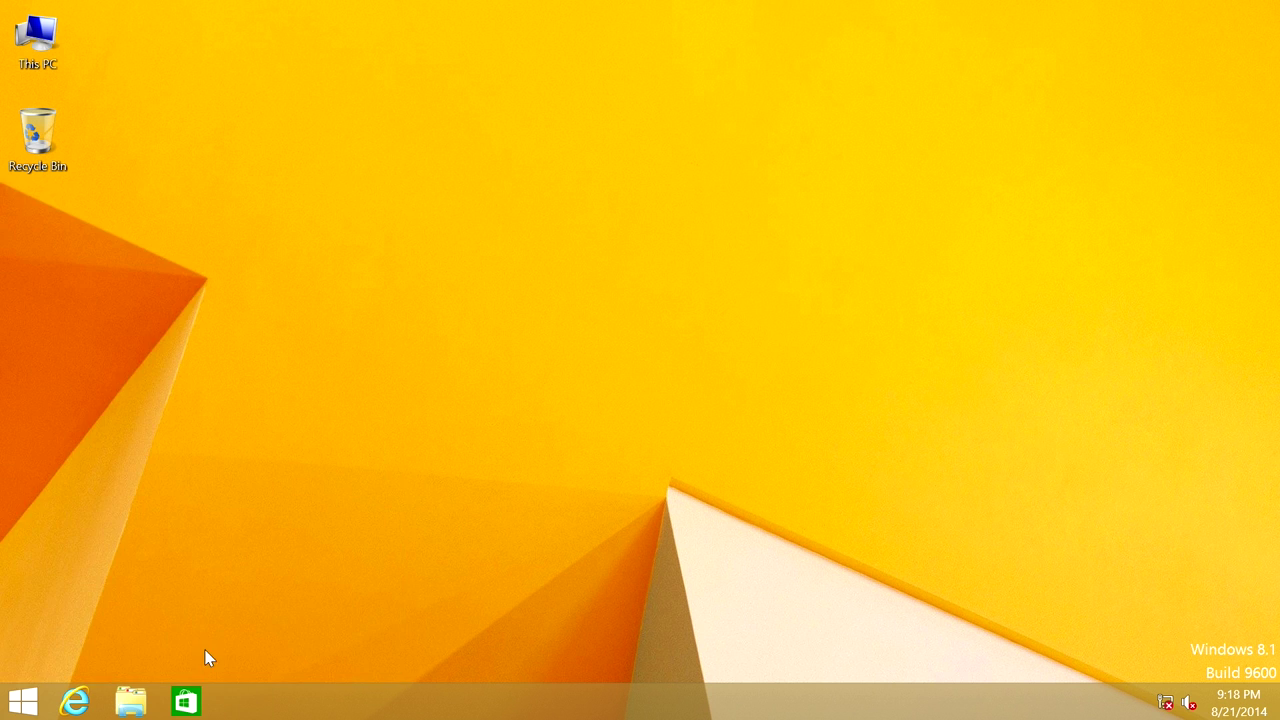
Unpin the Store from the taskbar, then open Internet Explorer to check connectivity and close it
{"action": "right_click", "coordinate": [198, 692]}
{"action": "left_click", "coordinate": [224, 660]}
{"action": "left_click", "coordinate": [75, 701]}
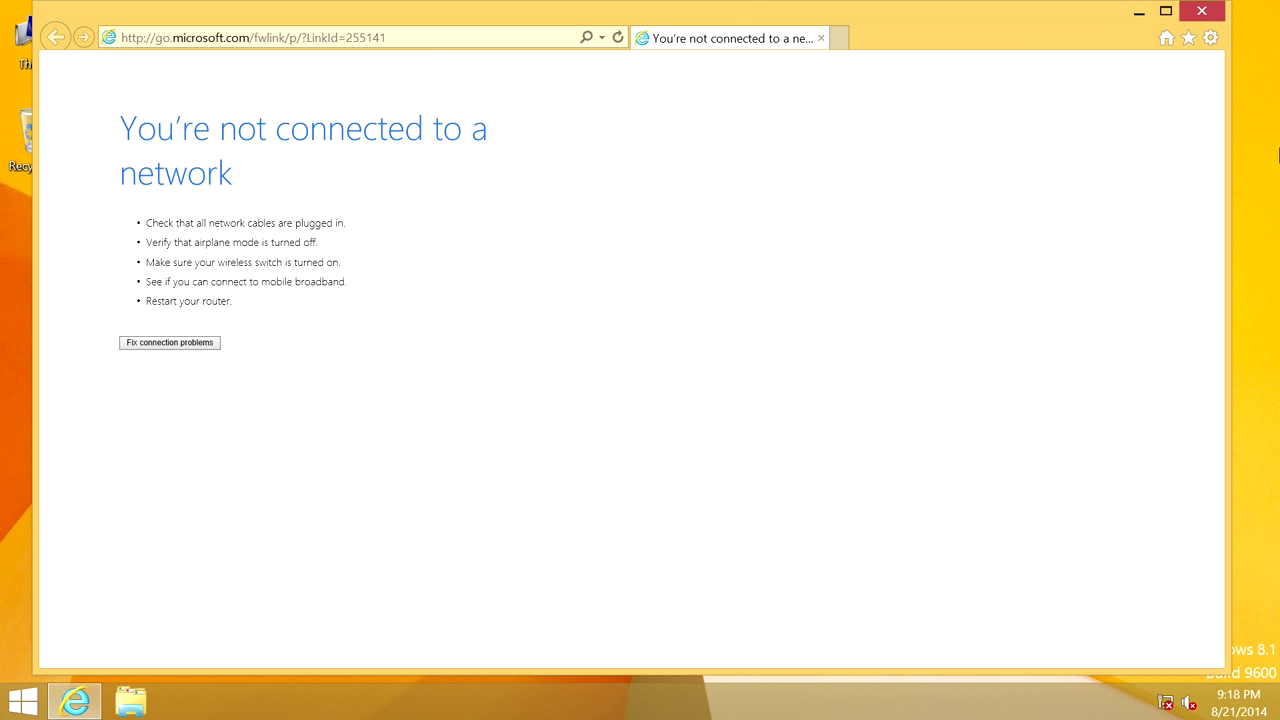
{"action": "left_click", "coordinate": [1195, 14]}
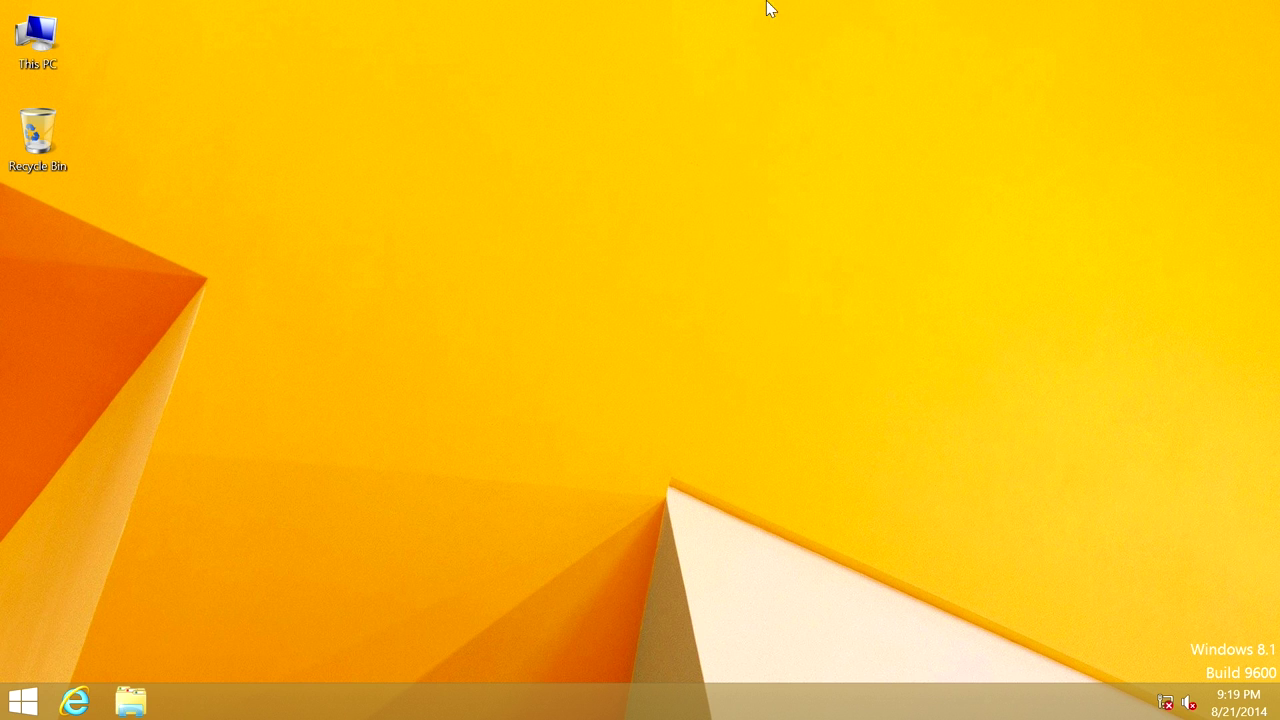
Open the USB2.0 WLAN device's properties in Device Manager from This PC's System page
{"action": "right_click", "coordinate": [33, 50]}
{"action": "left_click", "coordinate": [104, 246]}
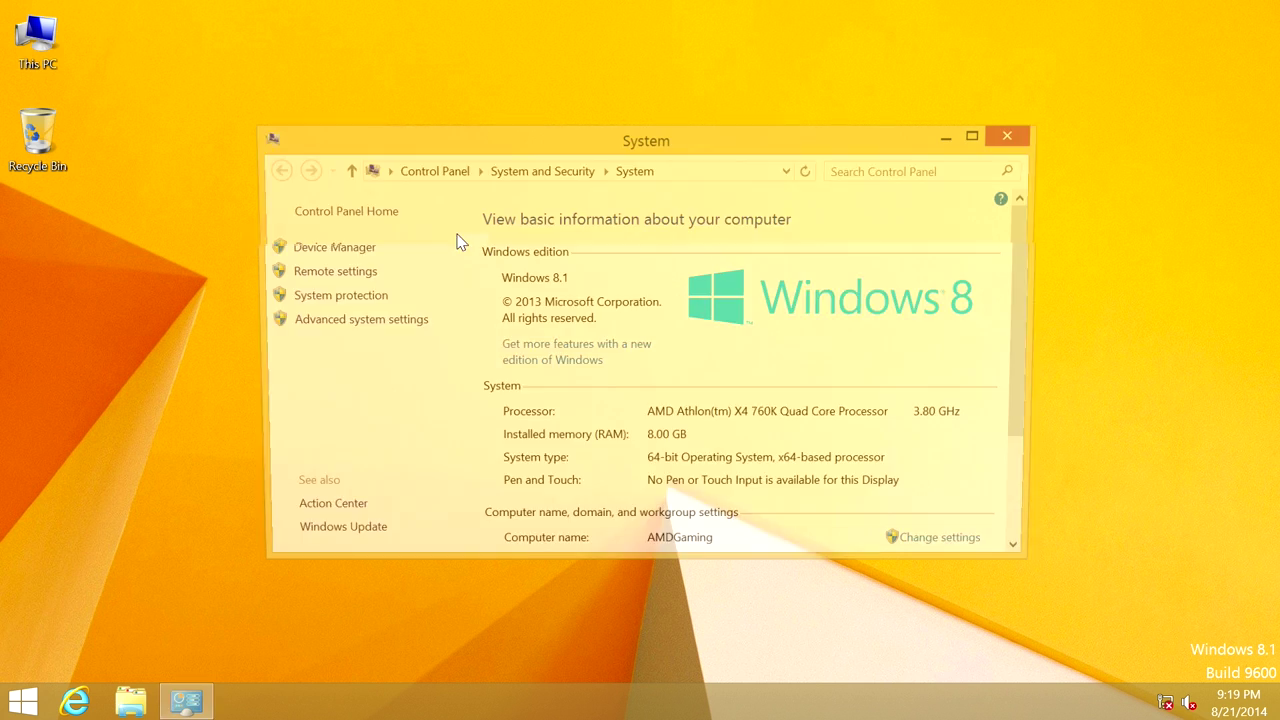
{"action": "left_click", "coordinate": [326, 248]}
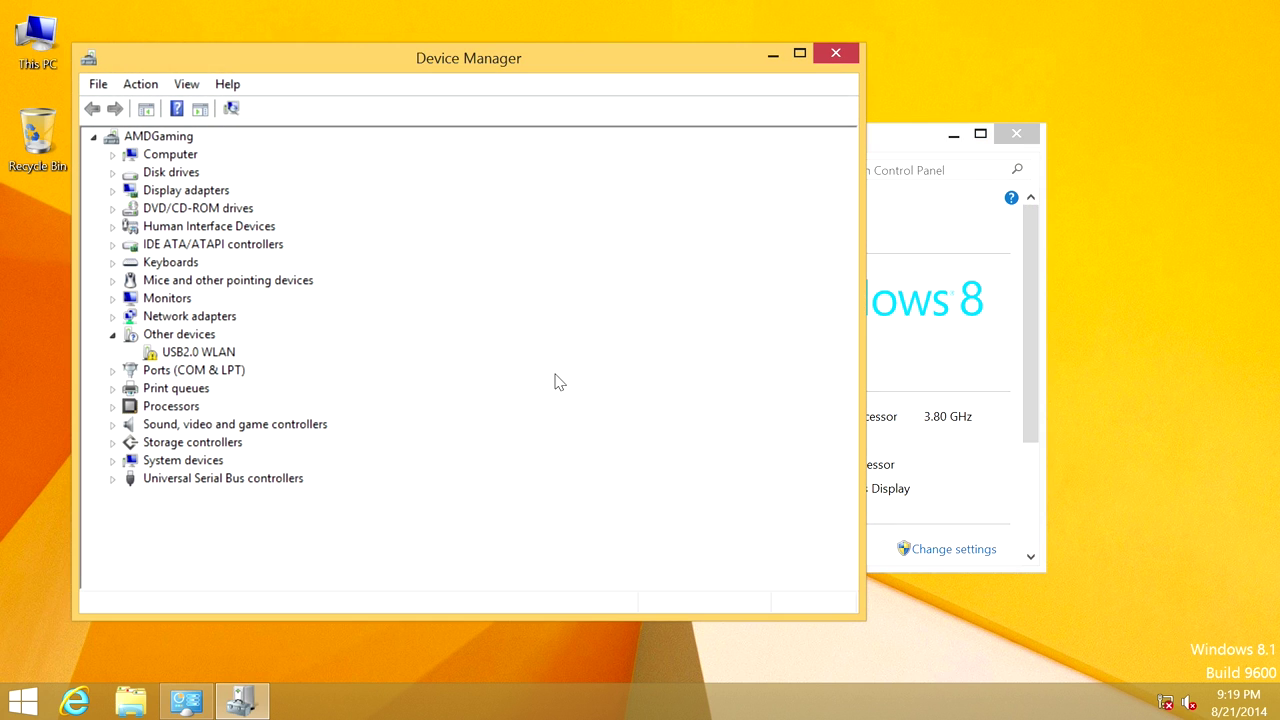
{"action": "left_click", "coordinate": [222, 354]}
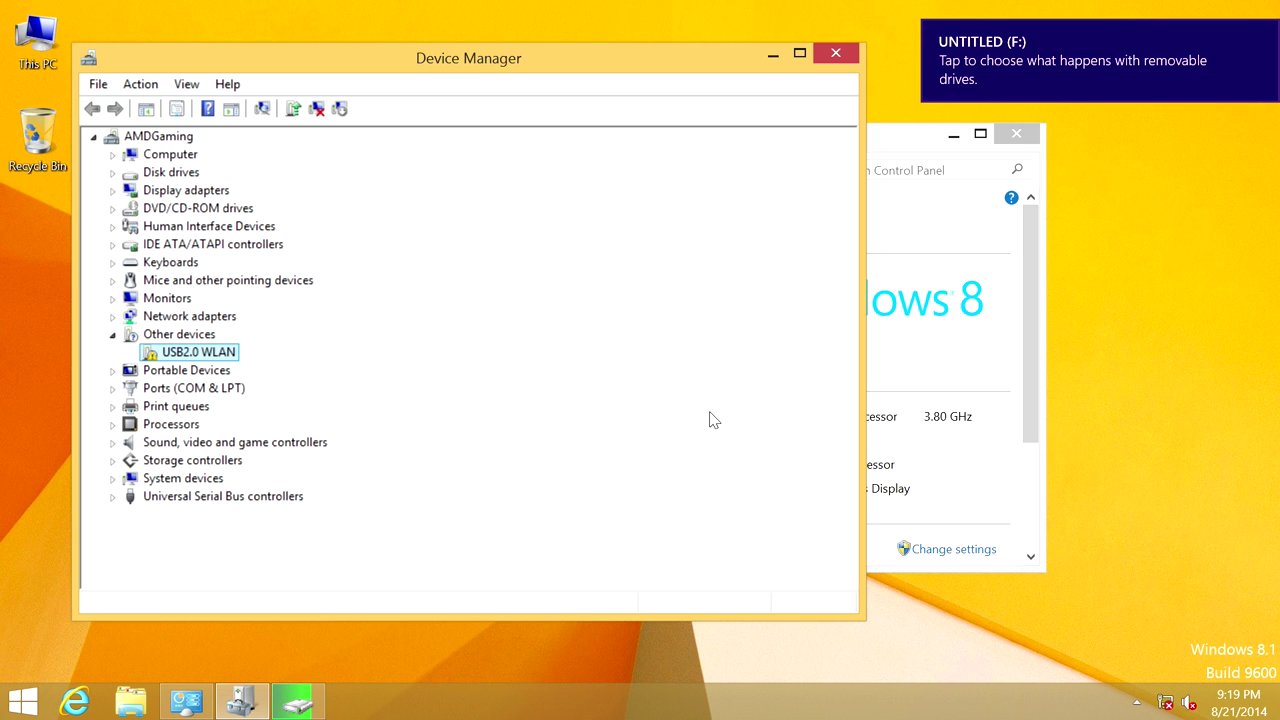
{"action": "right_click", "coordinate": [193, 353]}
{"action": "left_click", "coordinate": [293, 468]}
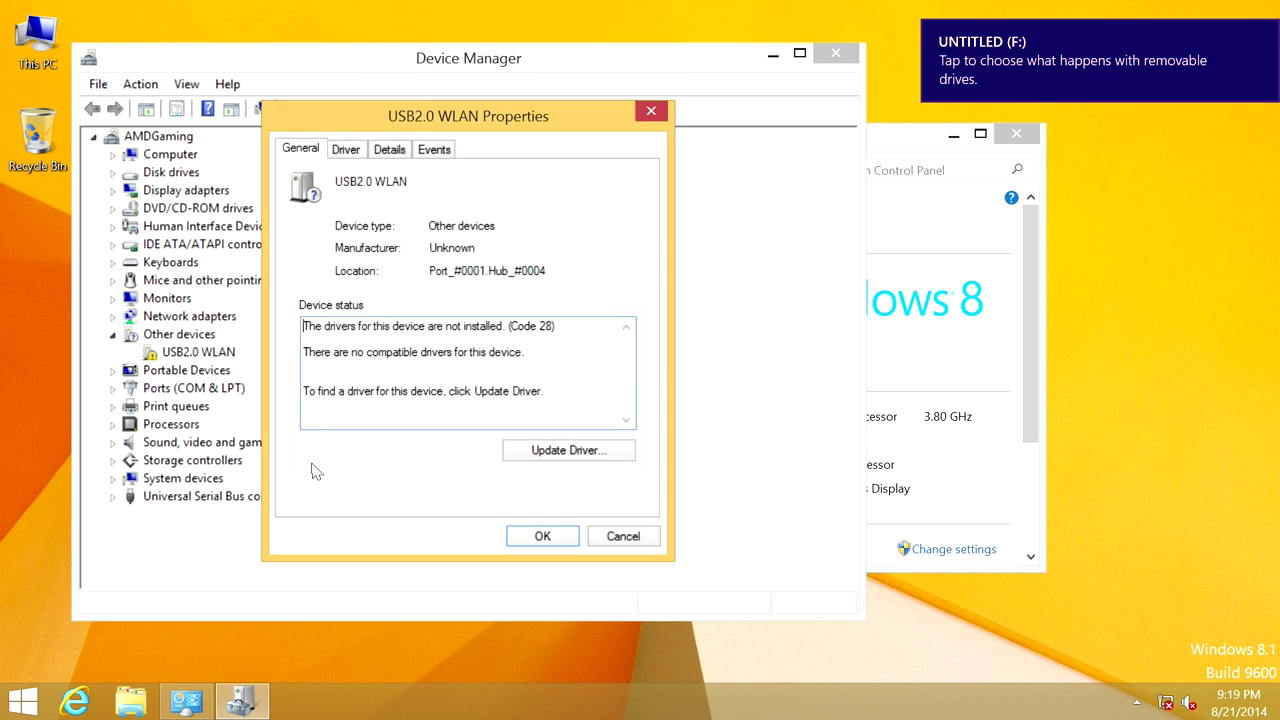
Install the driver from F:\TL-WN722N_V1_131113\Driver Files\Windows 8 64bit
{"action": "left_click", "coordinate": [549, 452]}
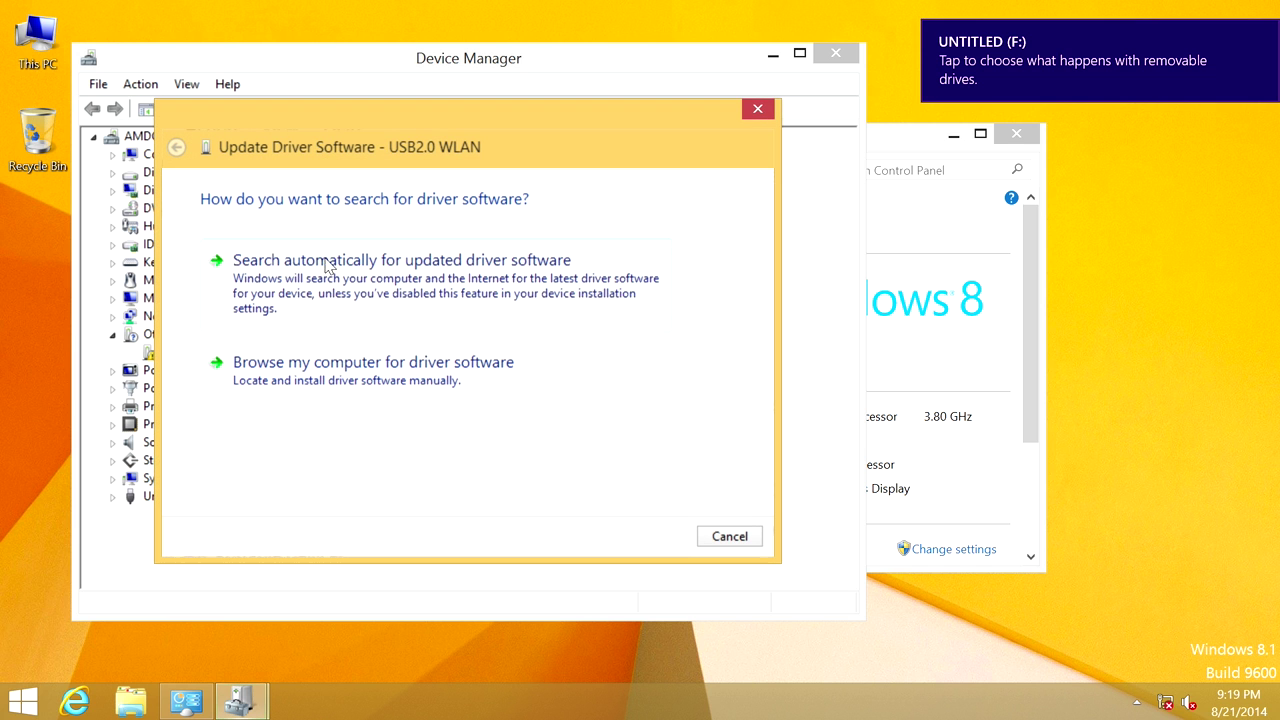
{"action": "left_click", "coordinate": [314, 378]}
{"action": "left_click", "coordinate": [629, 274]}
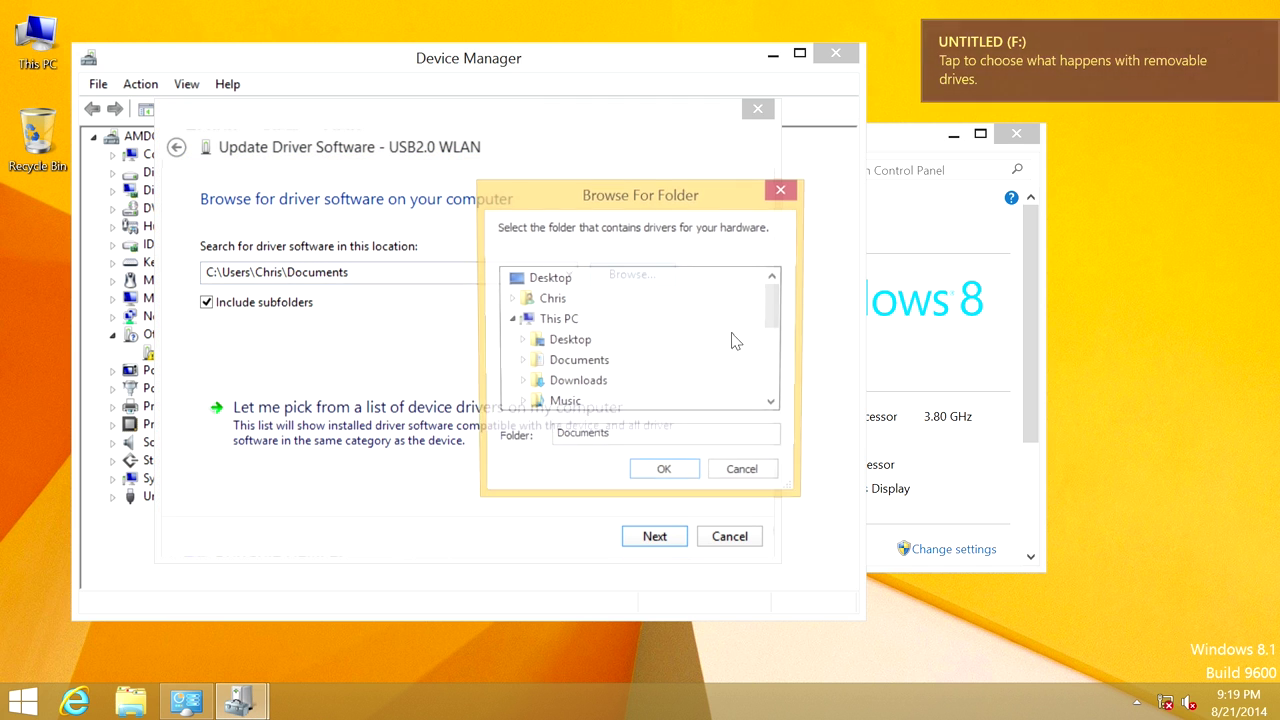
{"action": "left_click", "coordinate": [652, 383]}
{"action": "scroll", "coordinate": [655, 386], "scroll_direction": "down", "scroll_amount": 3}
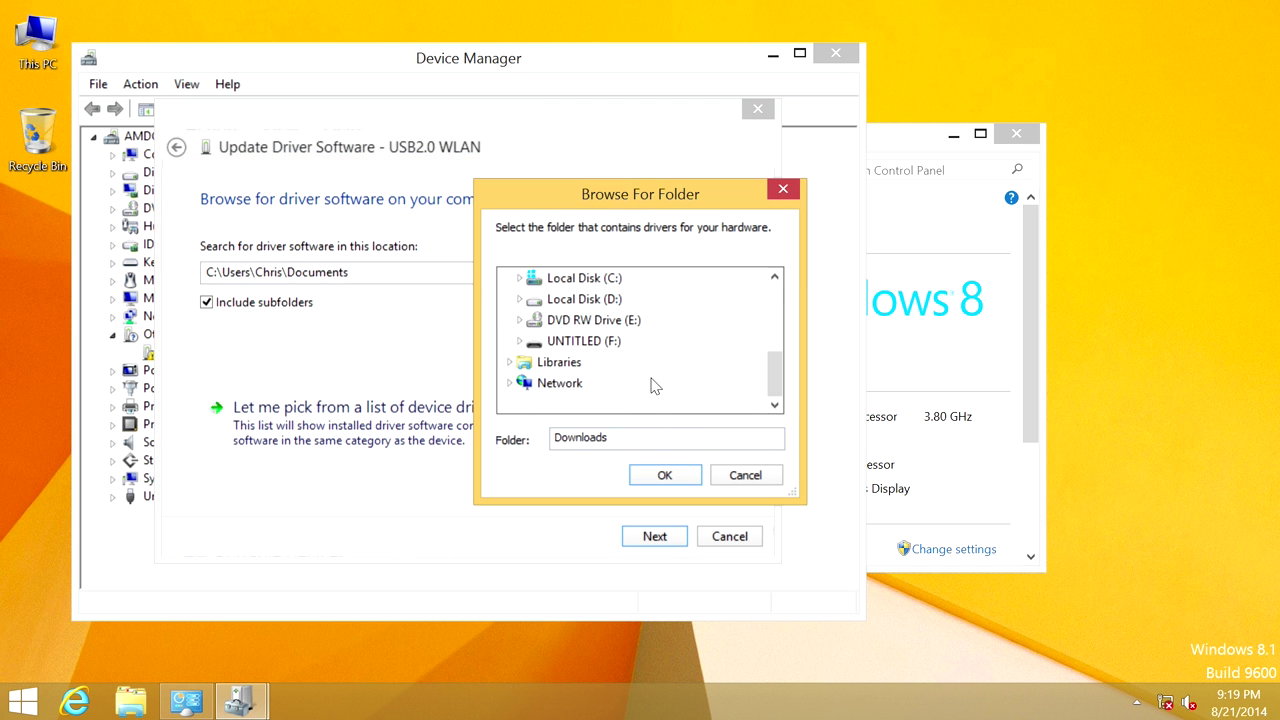
{"action": "double_click", "coordinate": [600, 341]}
{"action": "double_click", "coordinate": [607, 364]}
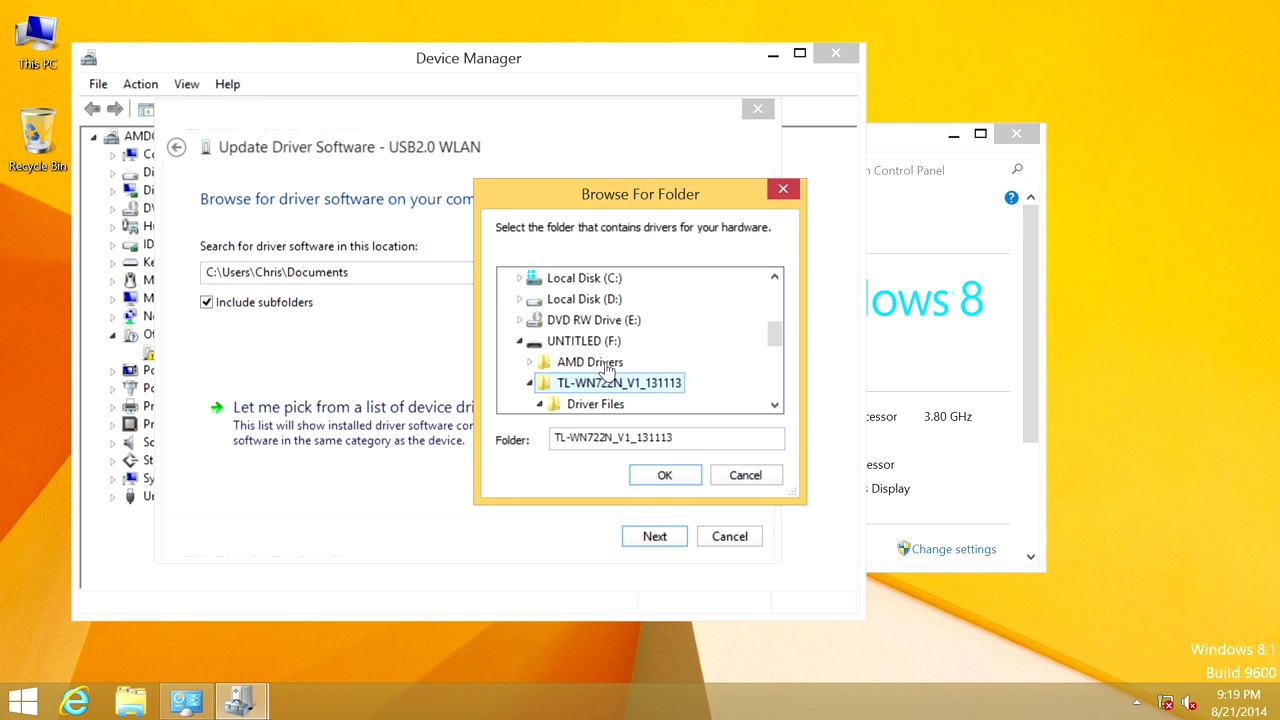
{"action": "scroll", "coordinate": [610, 365], "scroll_direction": "down", "scroll_amount": 2}
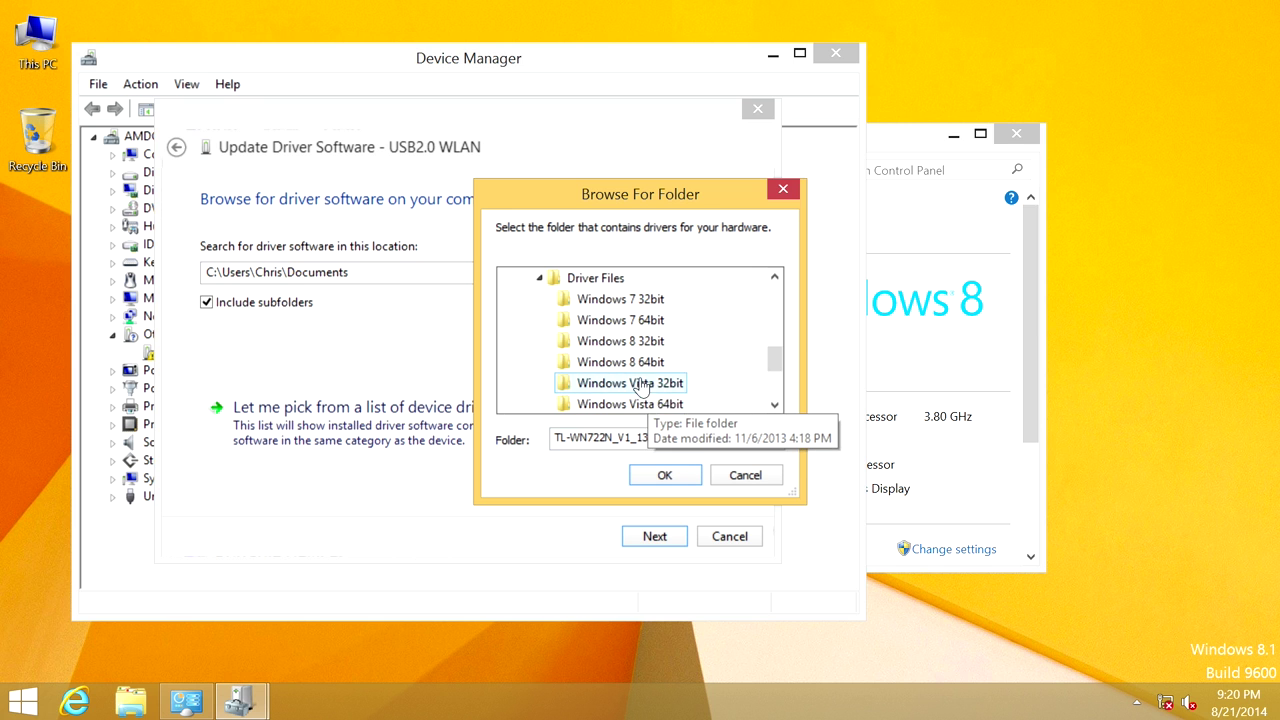
{"action": "left_click", "coordinate": [620, 362]}
{"action": "left_click", "coordinate": [672, 477]}
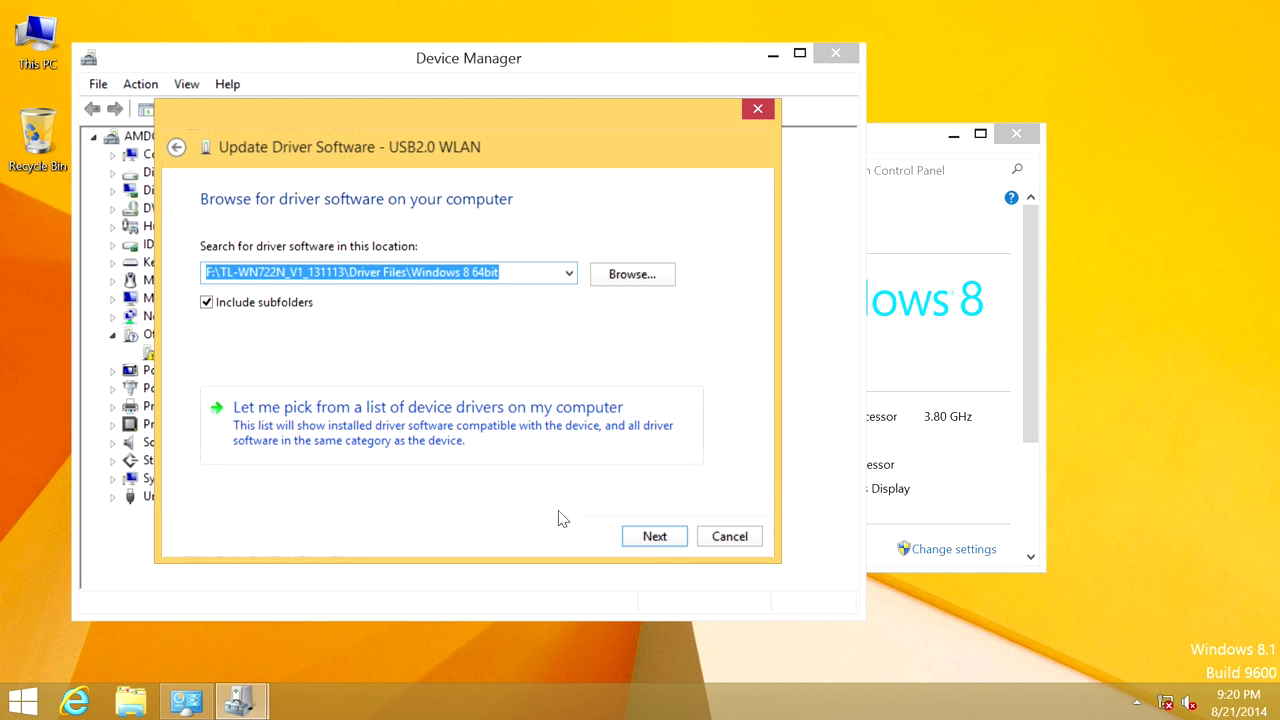
{"action": "left_click", "coordinate": [654, 536]}
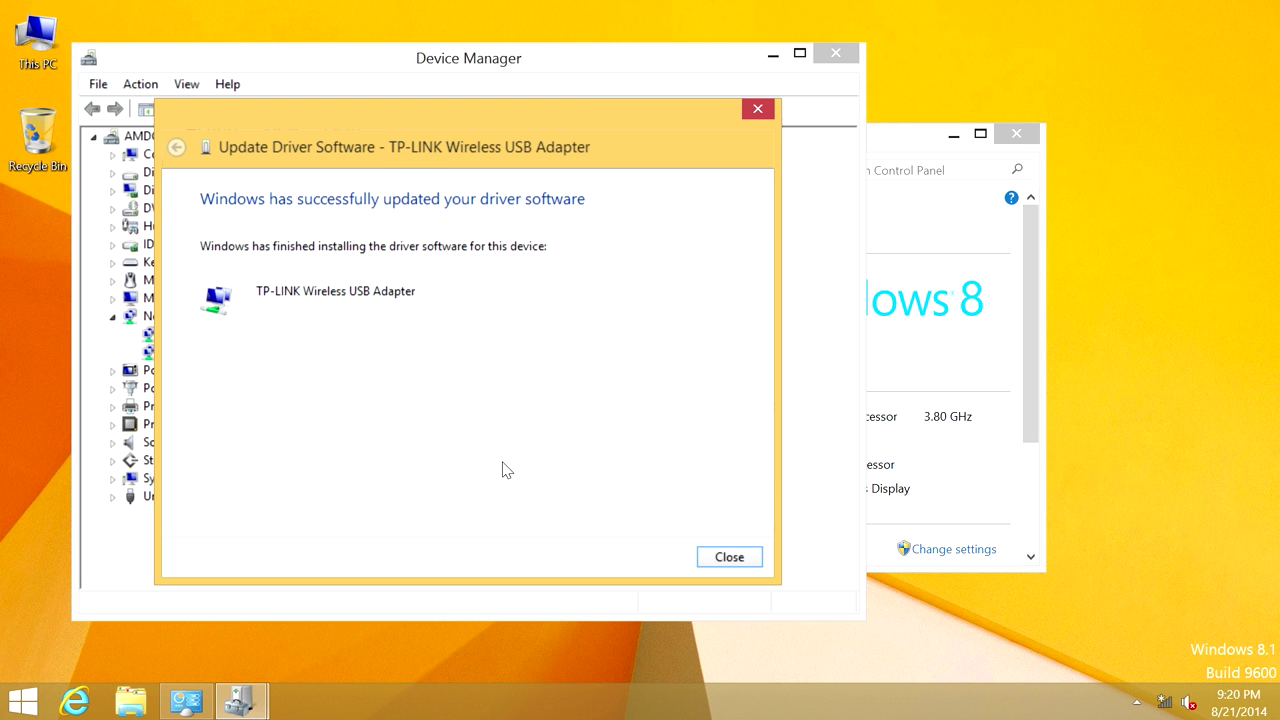
Close the driver wizard and adapter properties, collapse the device categories, and exit Device Manager
{"action": "left_click", "coordinate": [727, 559]}
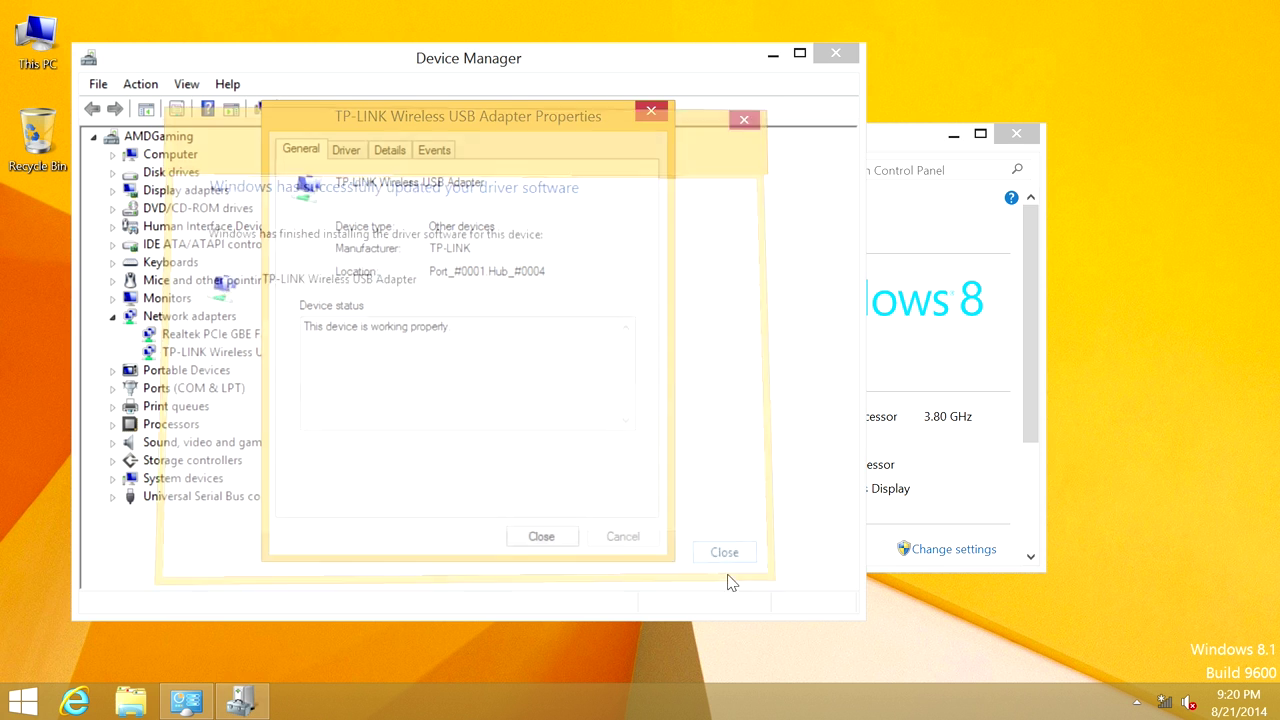
{"action": "left_click", "coordinate": [560, 538]}
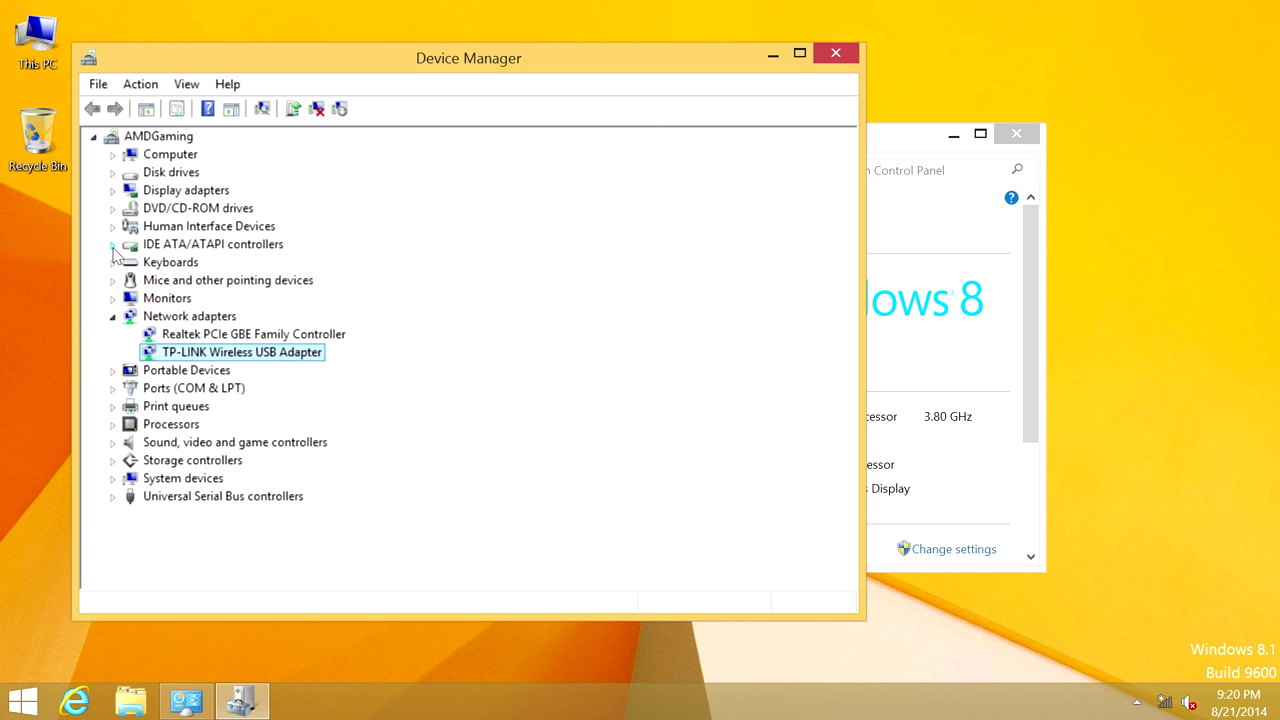
{"action": "left_click", "coordinate": [113, 245]}
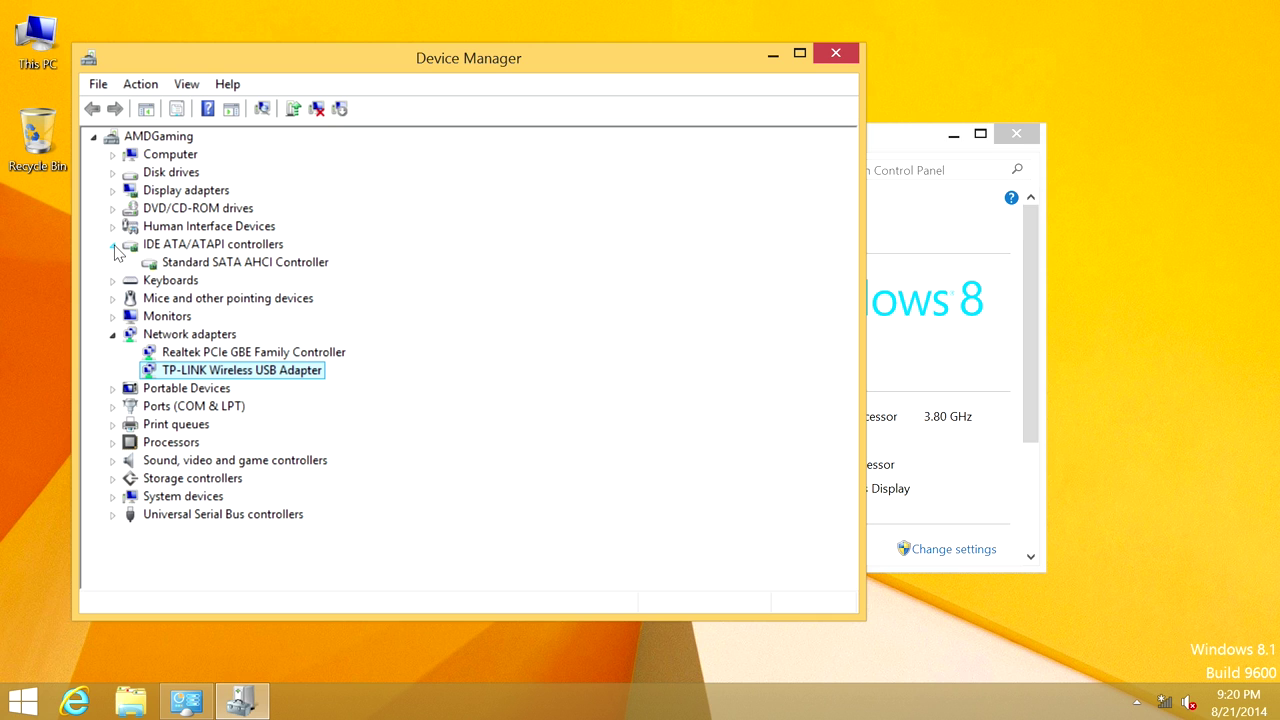
{"action": "left_click", "coordinate": [114, 246]}
{"action": "left_click", "coordinate": [113, 316]}
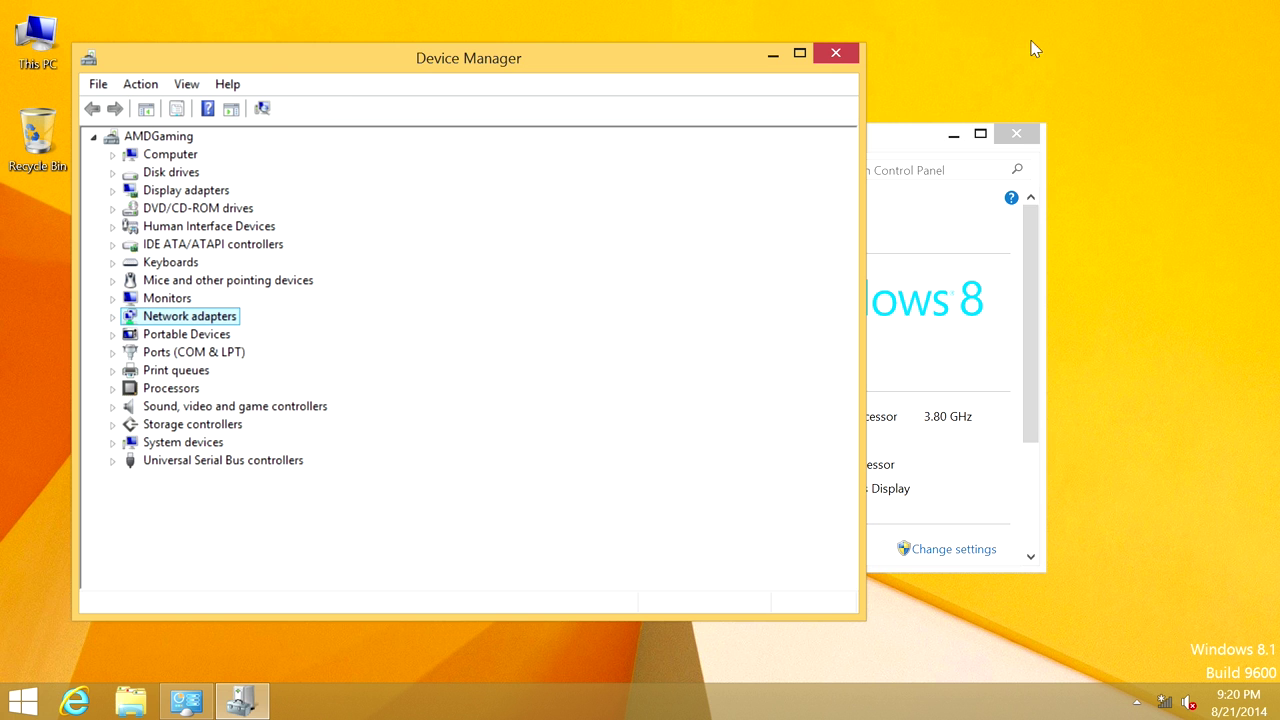
{"action": "key", "text": "alt+F4"}
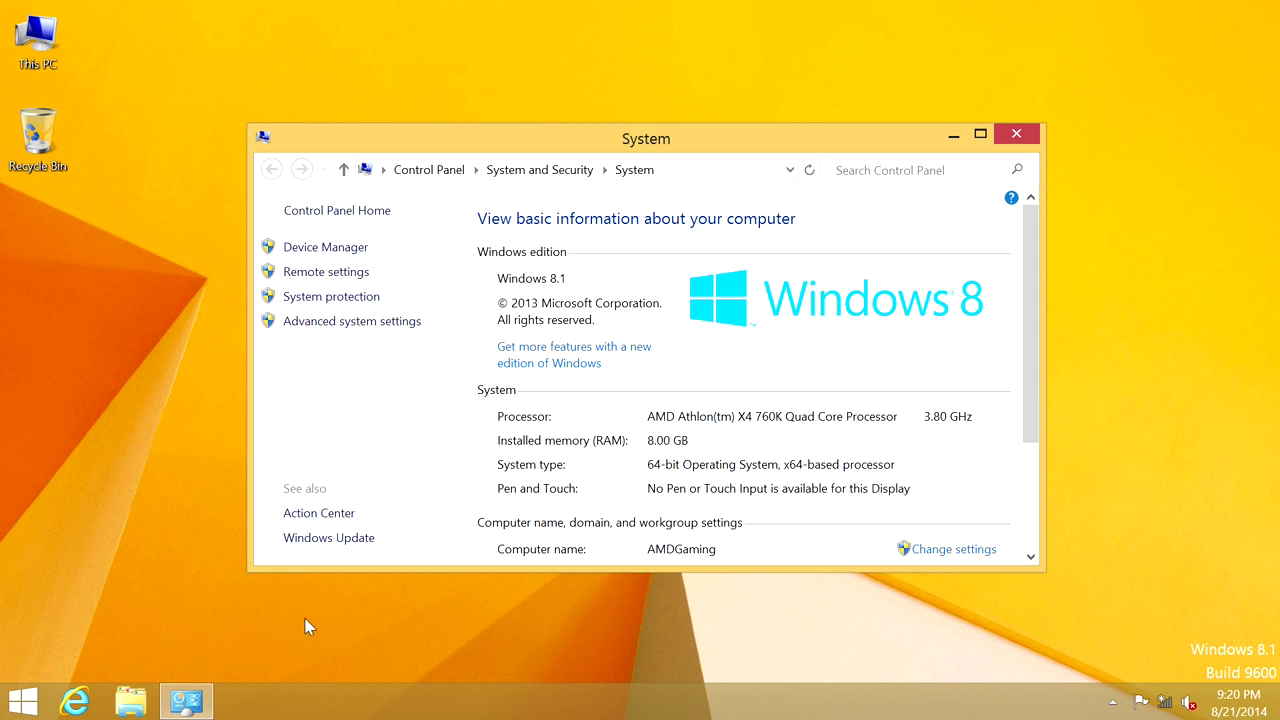
Connect to the Iggy2 Wi-Fi network with its security key and dismiss the networks list
{"action": "left_click", "coordinate": [1164, 704]}
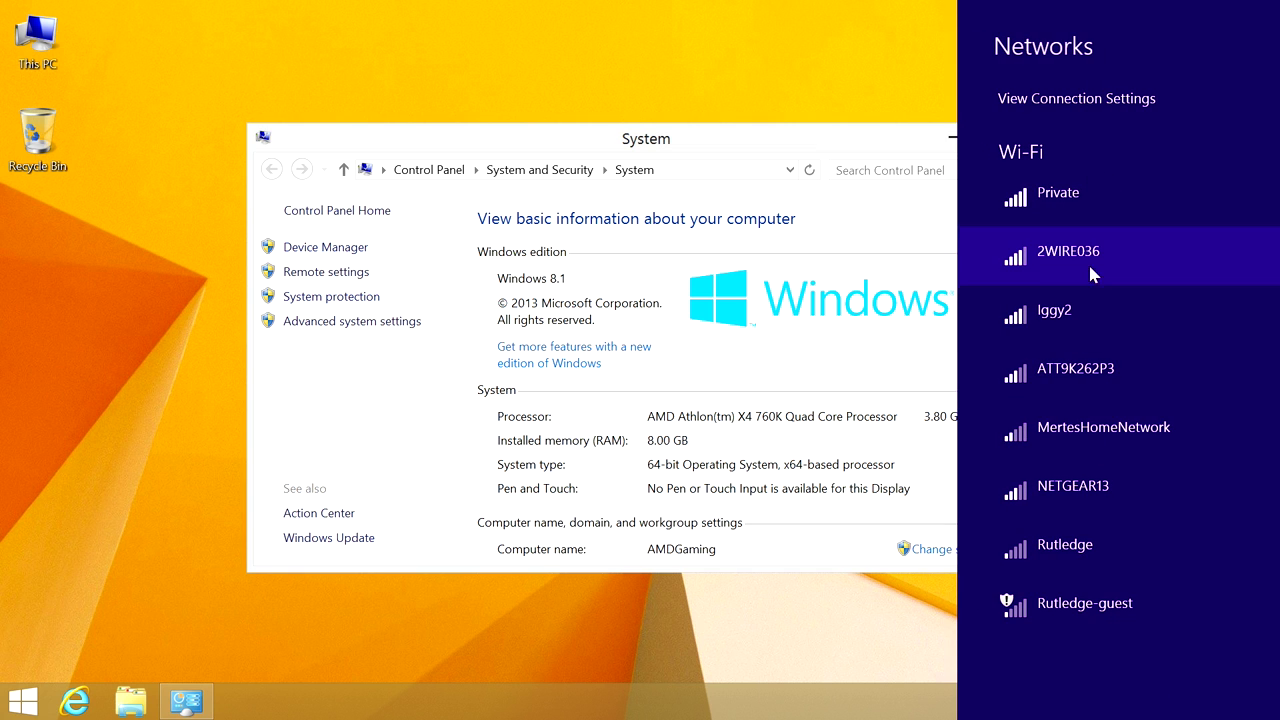
{"action": "left_click", "coordinate": [1065, 312]}
{"action": "left_click", "coordinate": [1190, 424]}
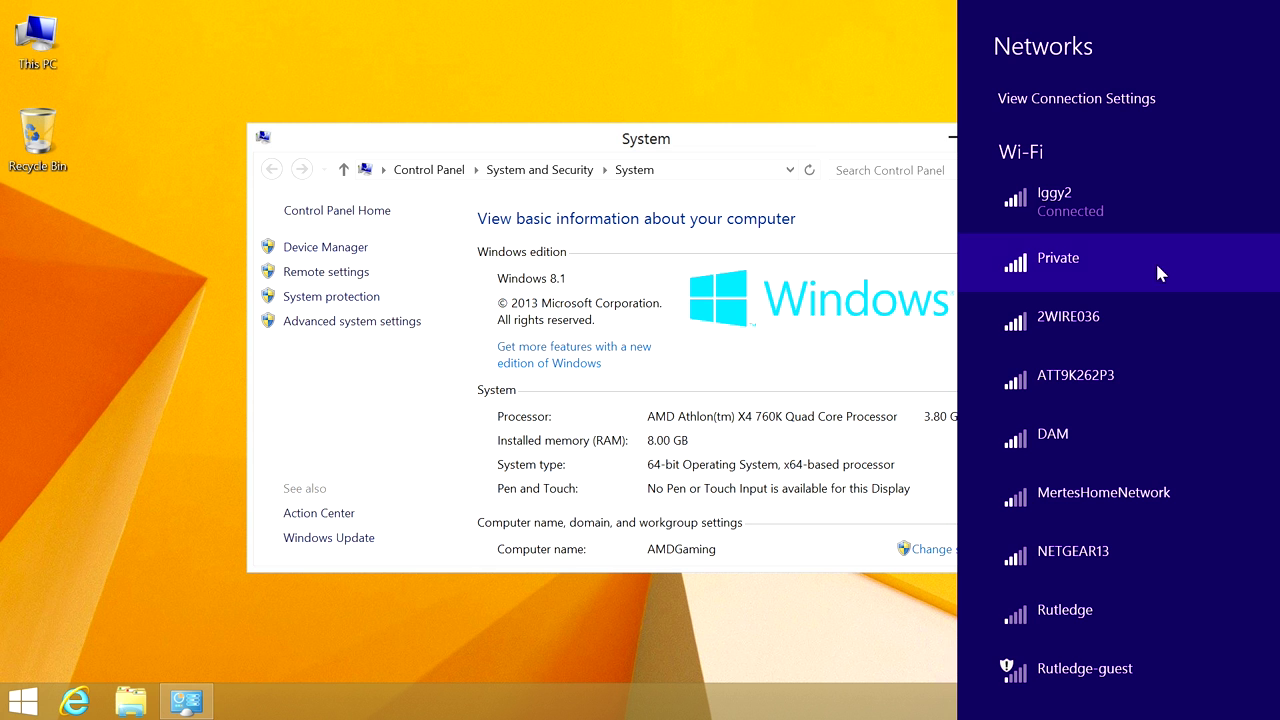
{"action": "left_click", "coordinate": [56, 431]}
Search 'chrome' from Internet Explorer's address bar and open the Google Chrome download page
{"action": "left_click", "coordinate": [75, 702]}
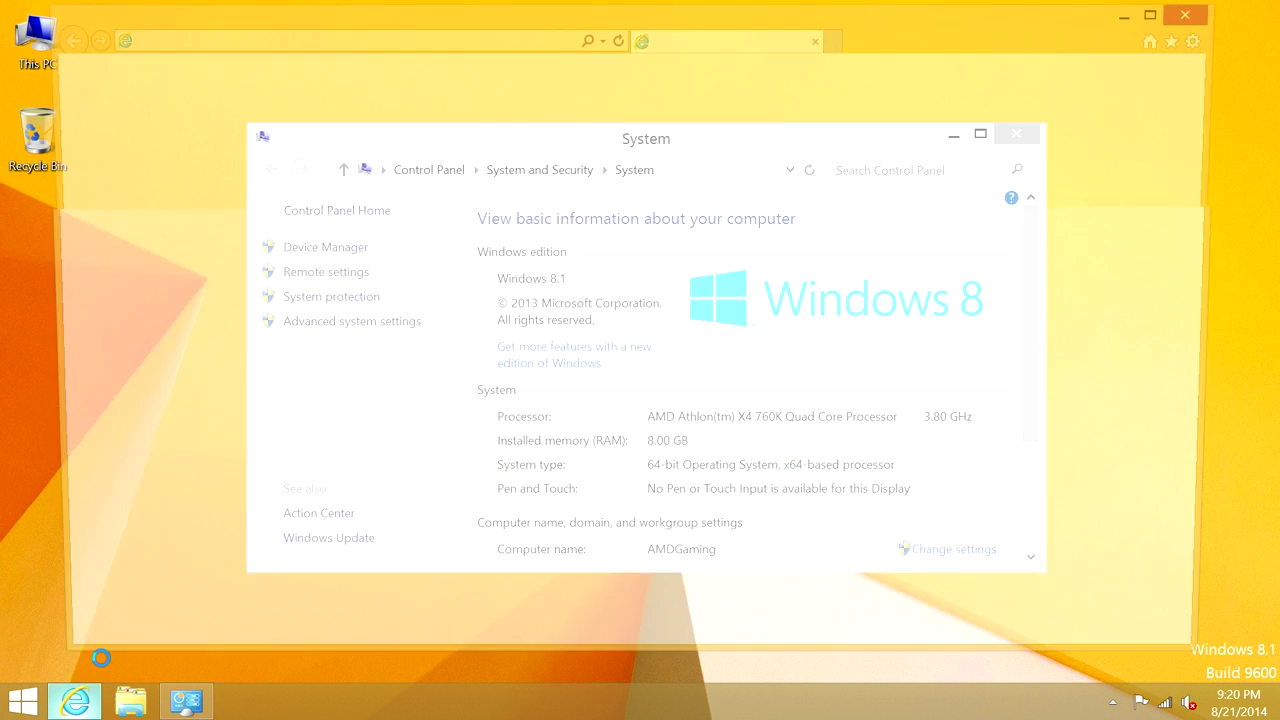
{"action": "left_click", "coordinate": [440, 37]}
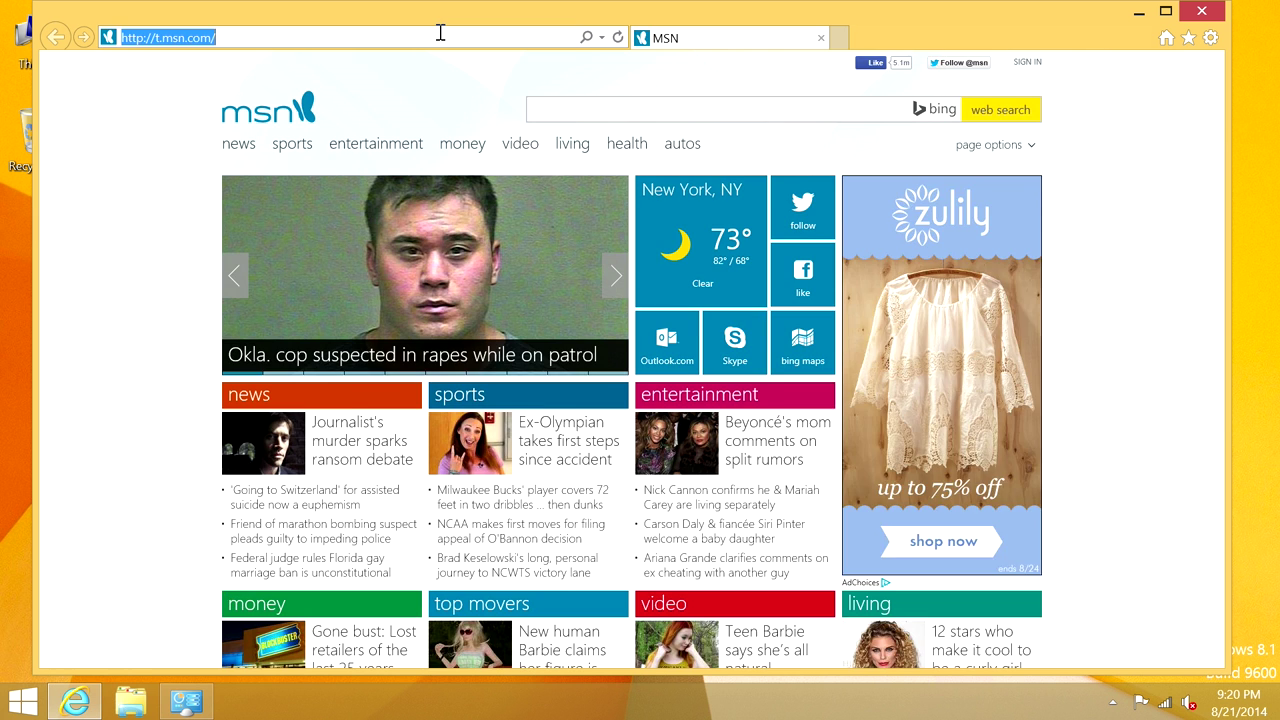
{"action": "type", "text": "chrome"}
{"action": "key", "text": "Return"}
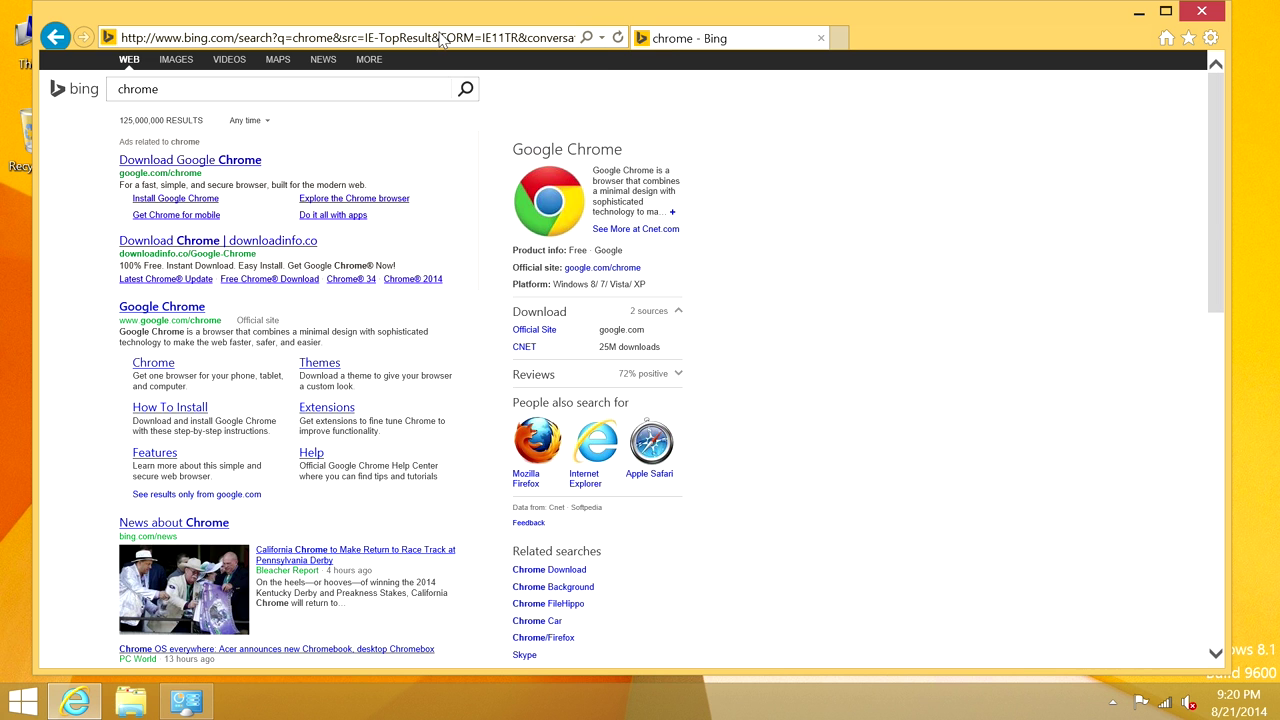
{"action": "left_click", "coordinate": [181, 309]}
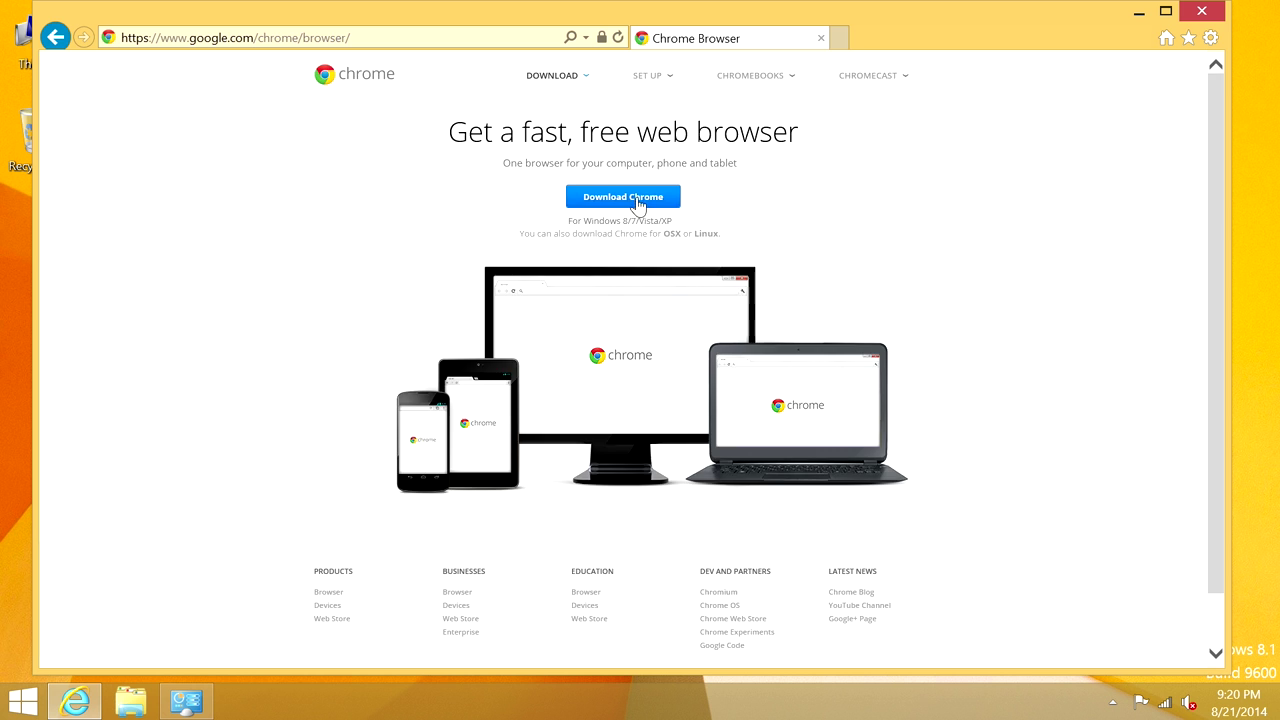
Download and install Chrome, then make Google Chrome the default for web links
{"action": "left_click", "coordinate": [638, 206]}
{"action": "left_click", "coordinate": [734, 410]}
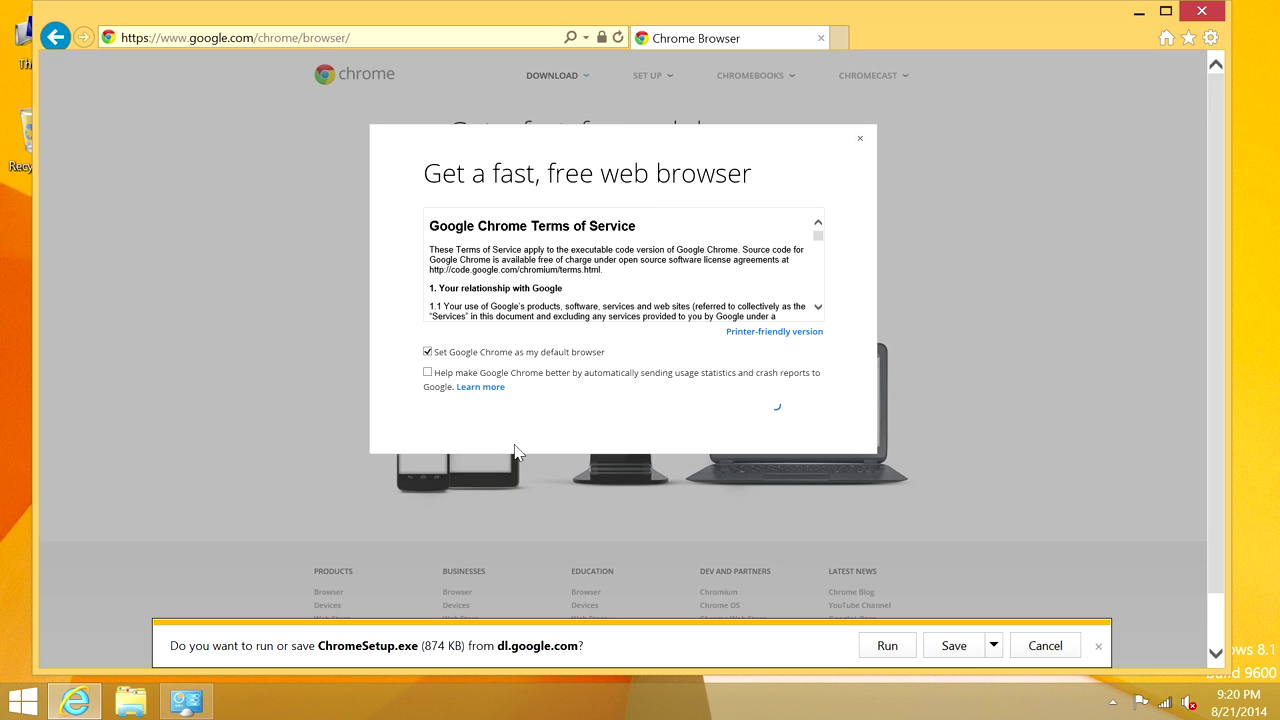
{"action": "left_click", "coordinate": [887, 646]}
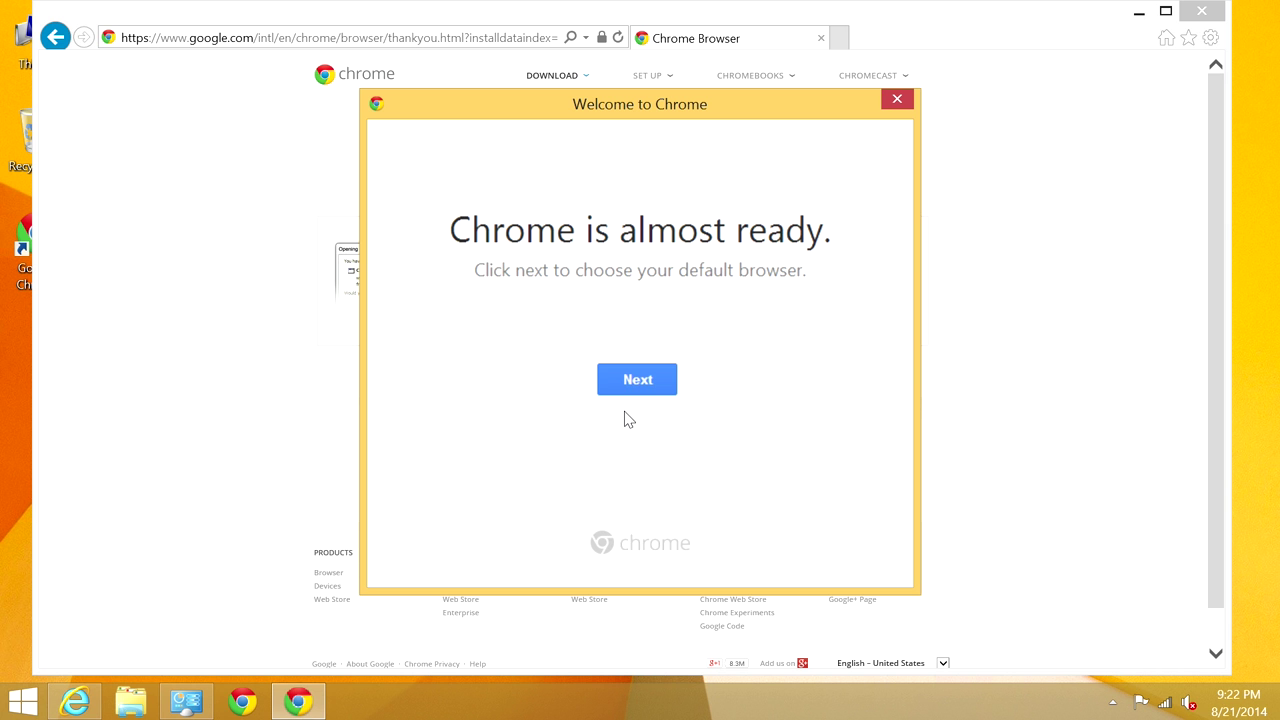
{"action": "left_click", "coordinate": [636, 381]}
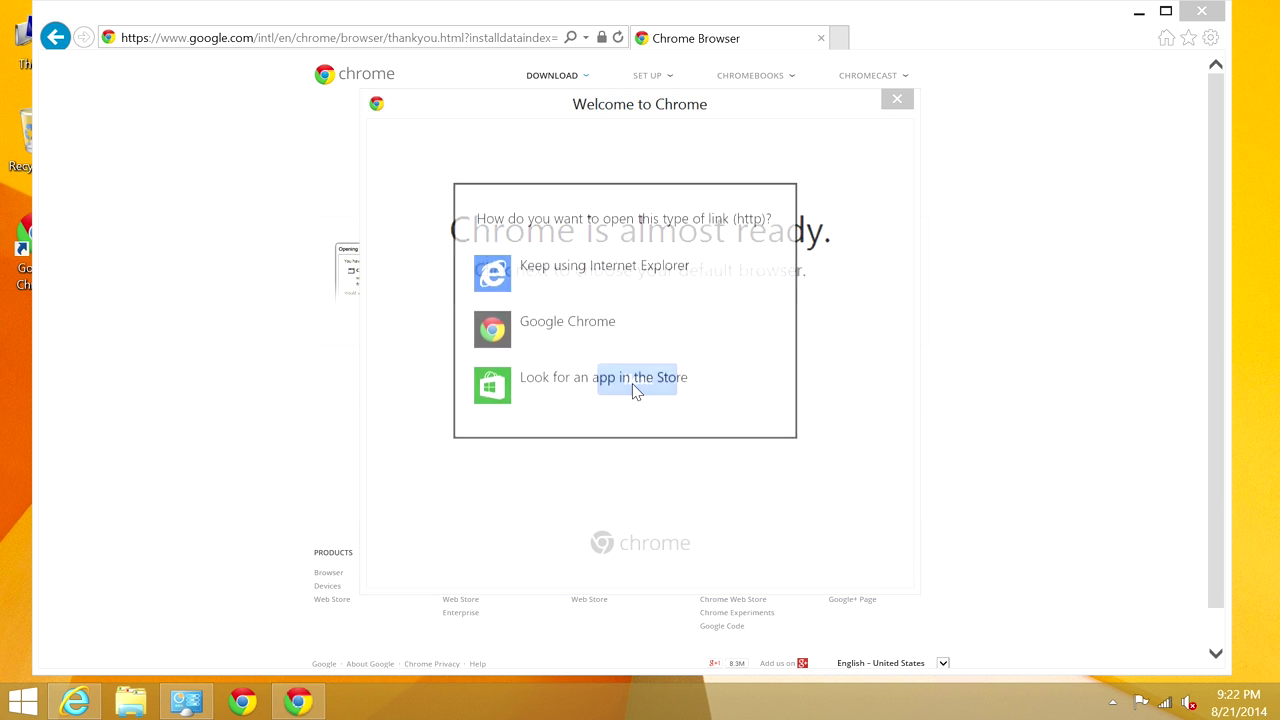
{"action": "left_click", "coordinate": [590, 338]}
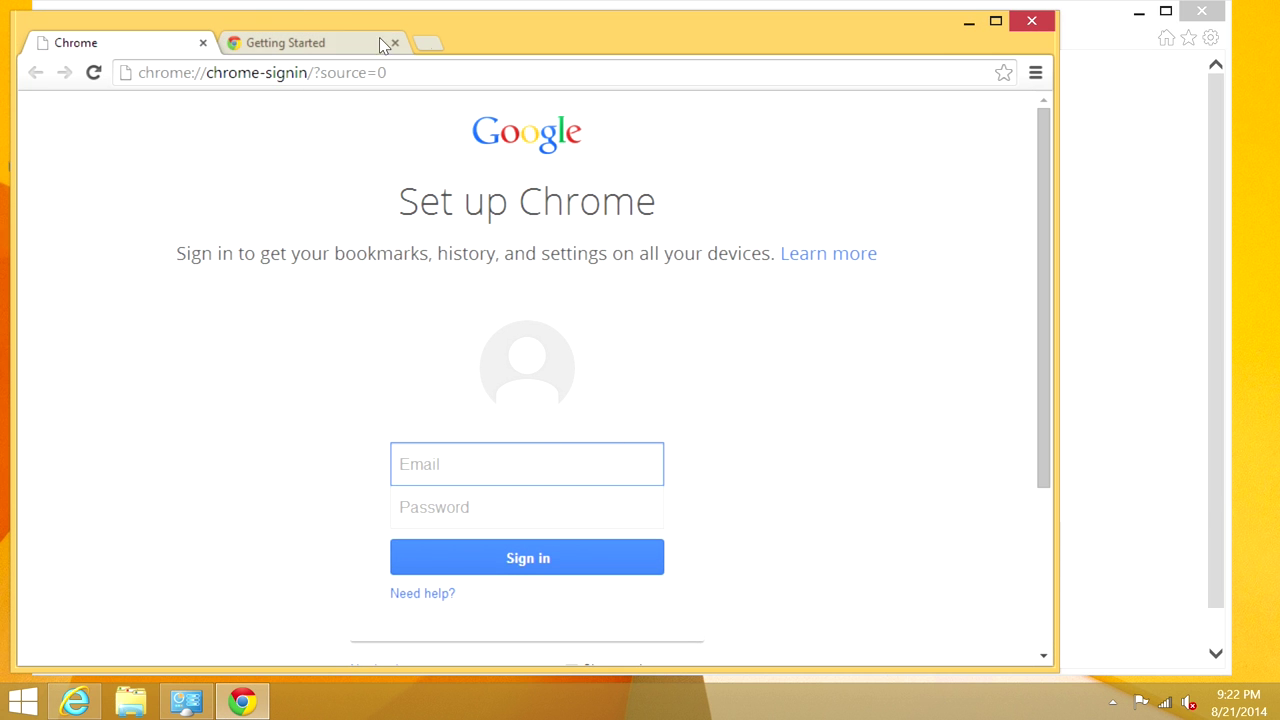
In Chrome, search Google for 'msi' and open the MSI USA website
{"action": "left_click", "coordinate": [203, 43]}
{"action": "left_click", "coordinate": [257, 80]}
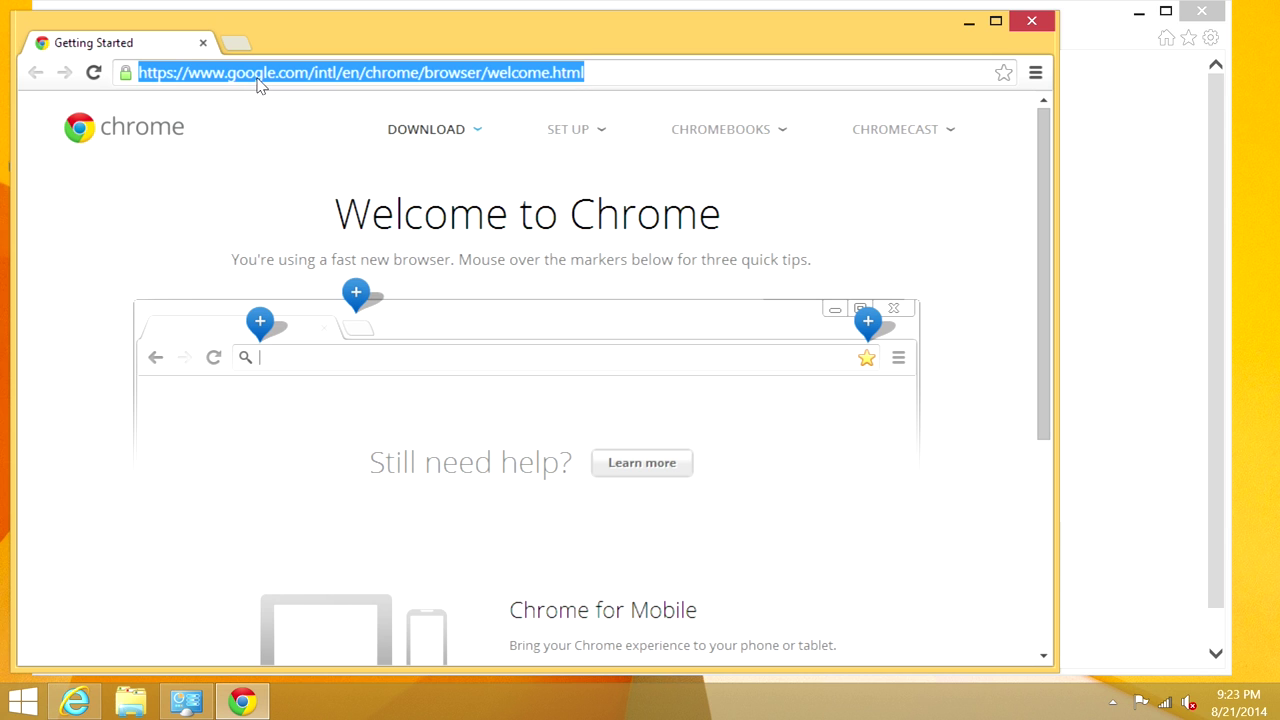
{"action": "type", "text": "msi"}
{"action": "key", "text": "Return"}
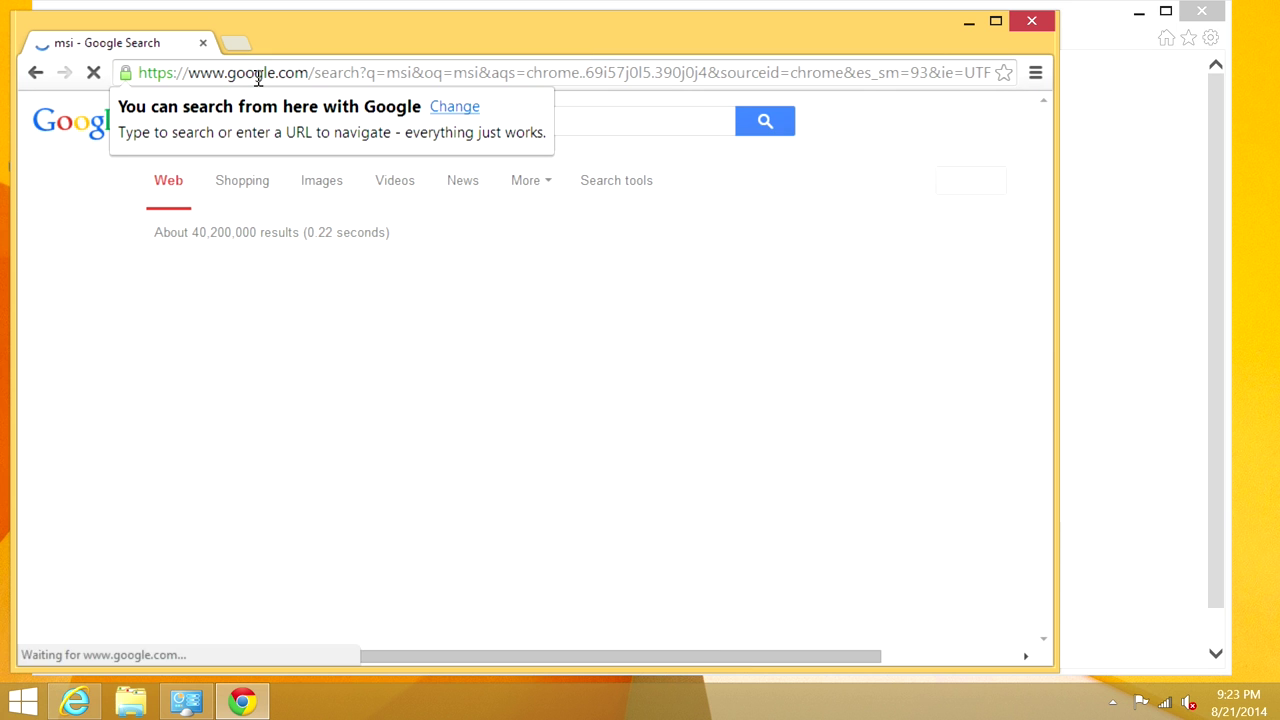
{"action": "left_click", "coordinate": [250, 277]}
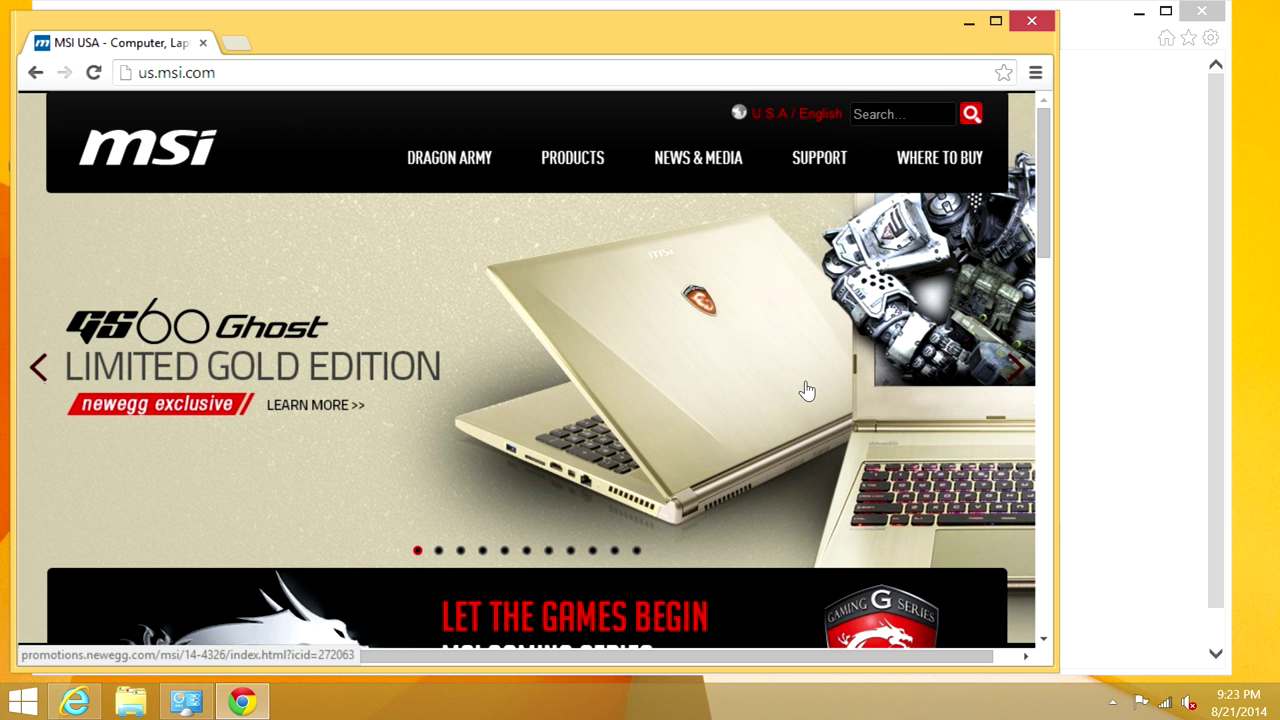
Close Internet Explorer, unpin it from the taskbar, move Chrome first, and close the System window
{"action": "left_click", "coordinate": [1201, 11]}
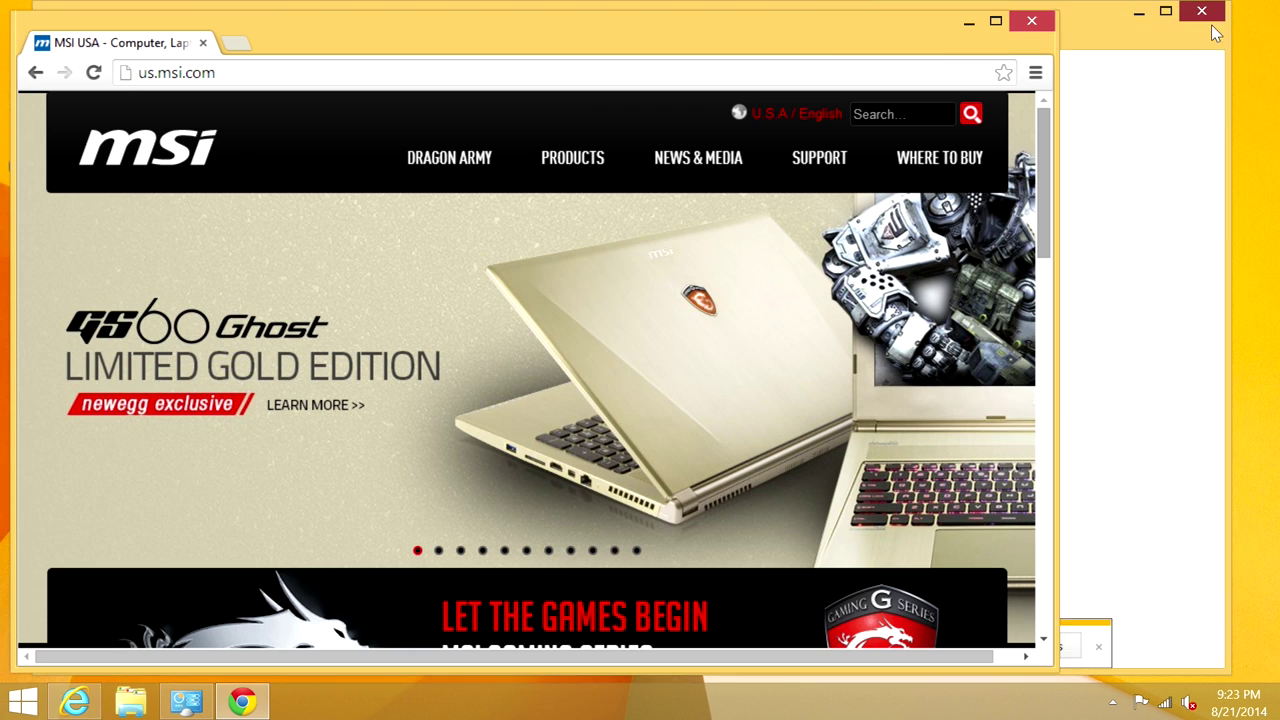
{"action": "right_click", "coordinate": [76, 703]}
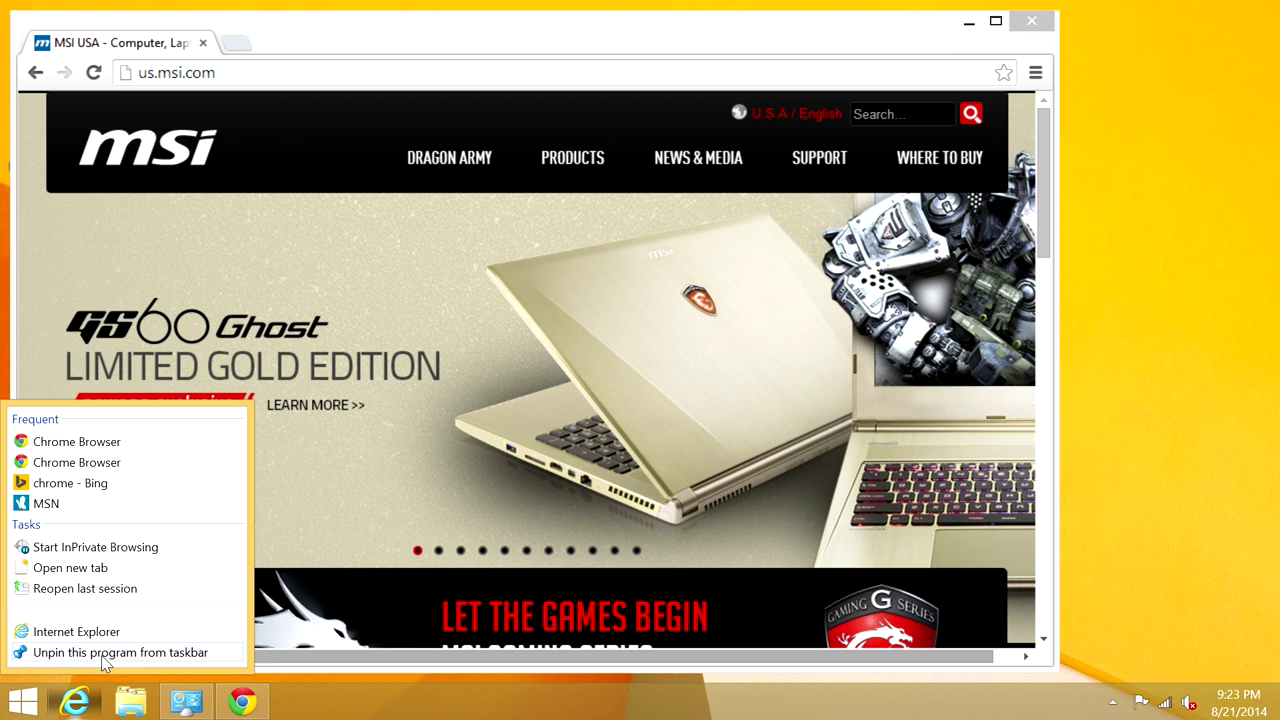
{"action": "left_click", "coordinate": [86, 654]}
{"action": "left_click_drag", "start_coordinate": [188, 703], "coordinate": [73, 703]}
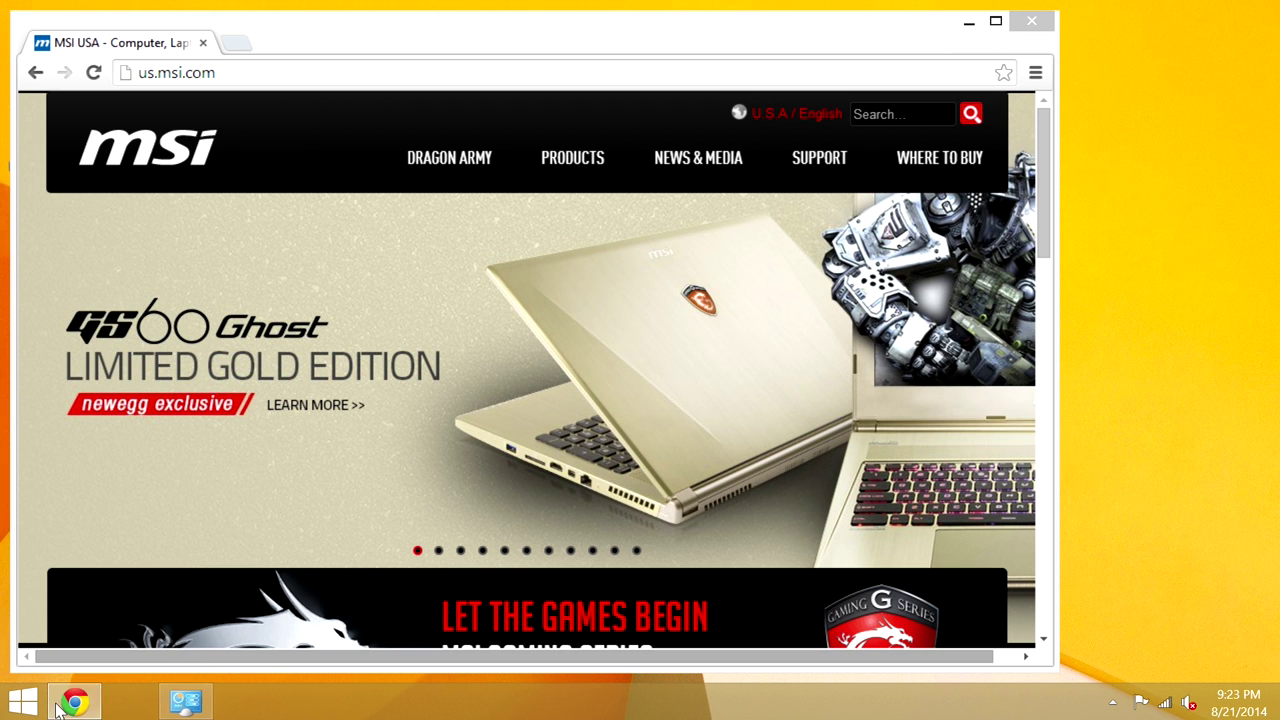
{"action": "left_click", "coordinate": [186, 703]}
{"action": "left_click", "coordinate": [1018, 136]}
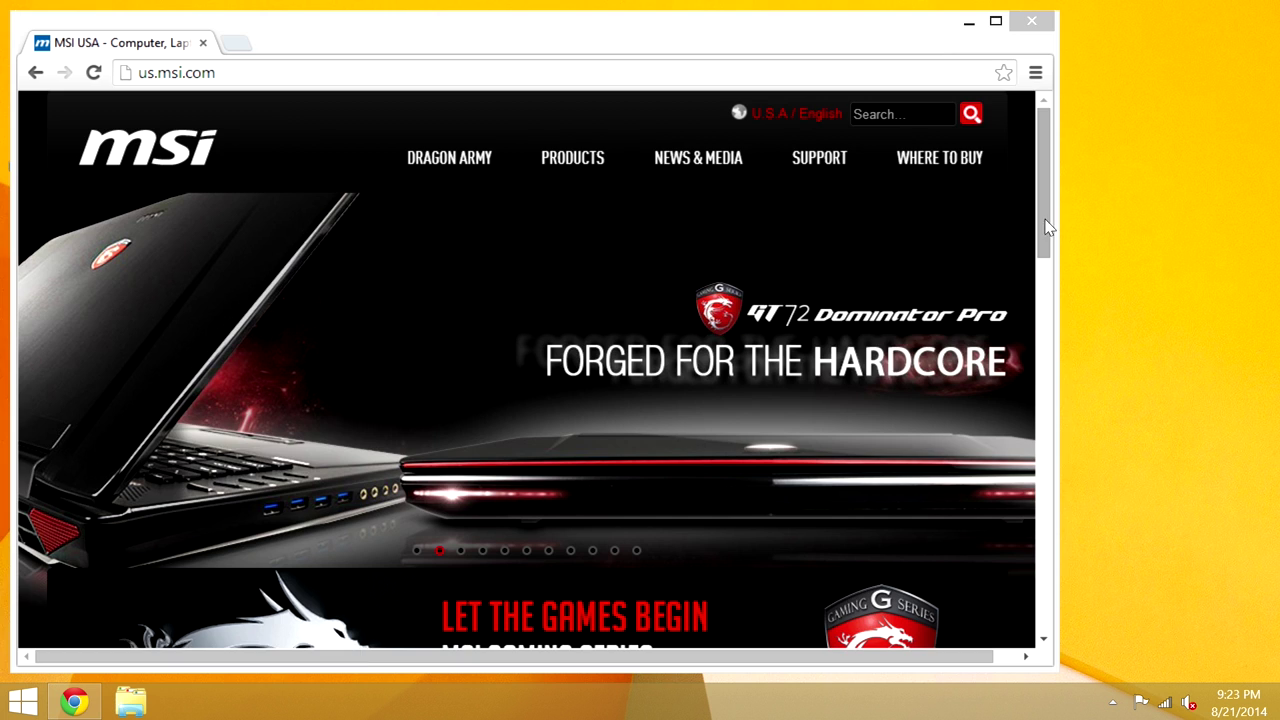
Go to MSI's Support page and choose the Motherboard category
{"action": "left_click_drag", "start_coordinate": [1047, 229], "coordinate": [1053, 198]}
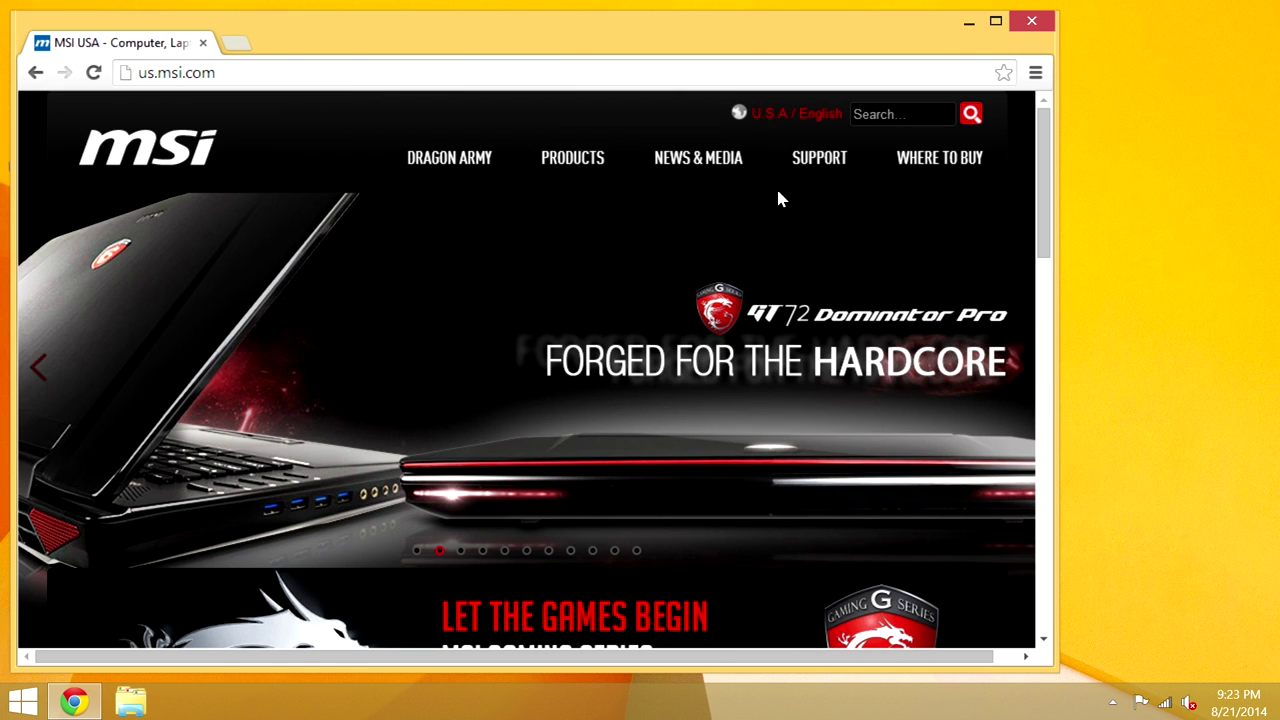
{"action": "left_click", "coordinate": [818, 160]}
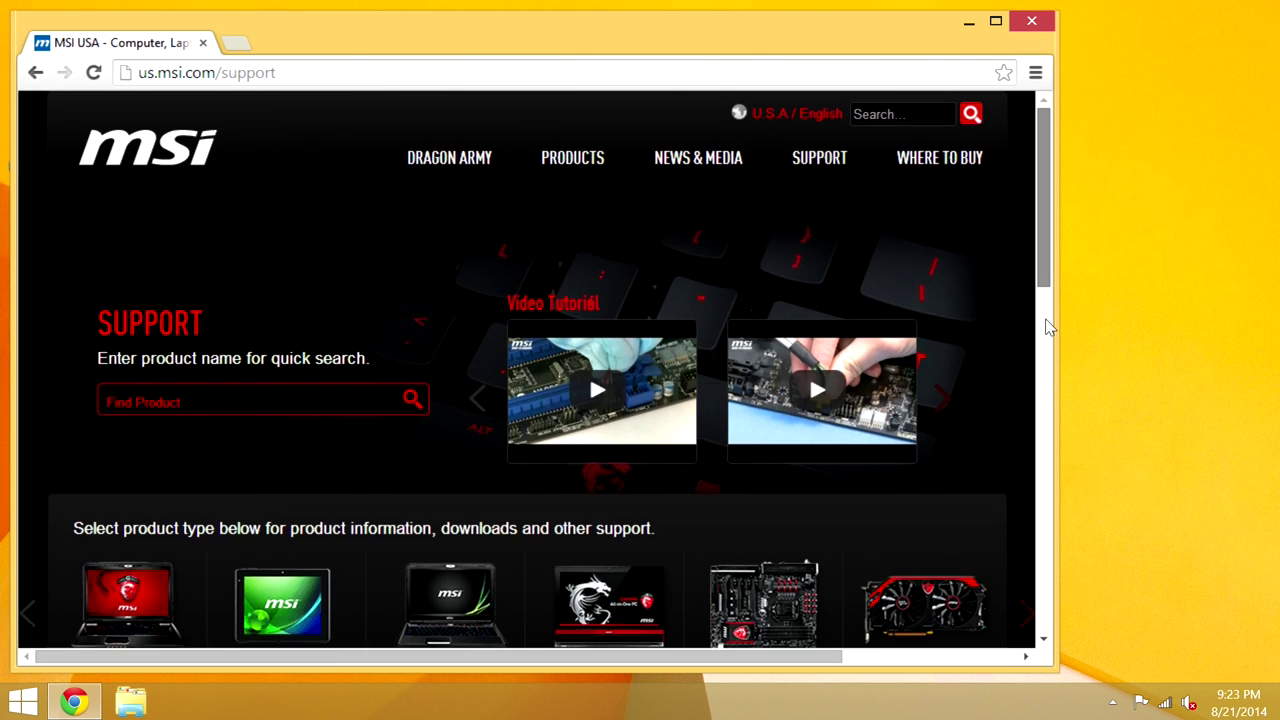
{"action": "scroll", "coordinate": [803, 499], "scroll_direction": "down", "scroll_amount": 4}
{"action": "left_click", "coordinate": [800, 250]}
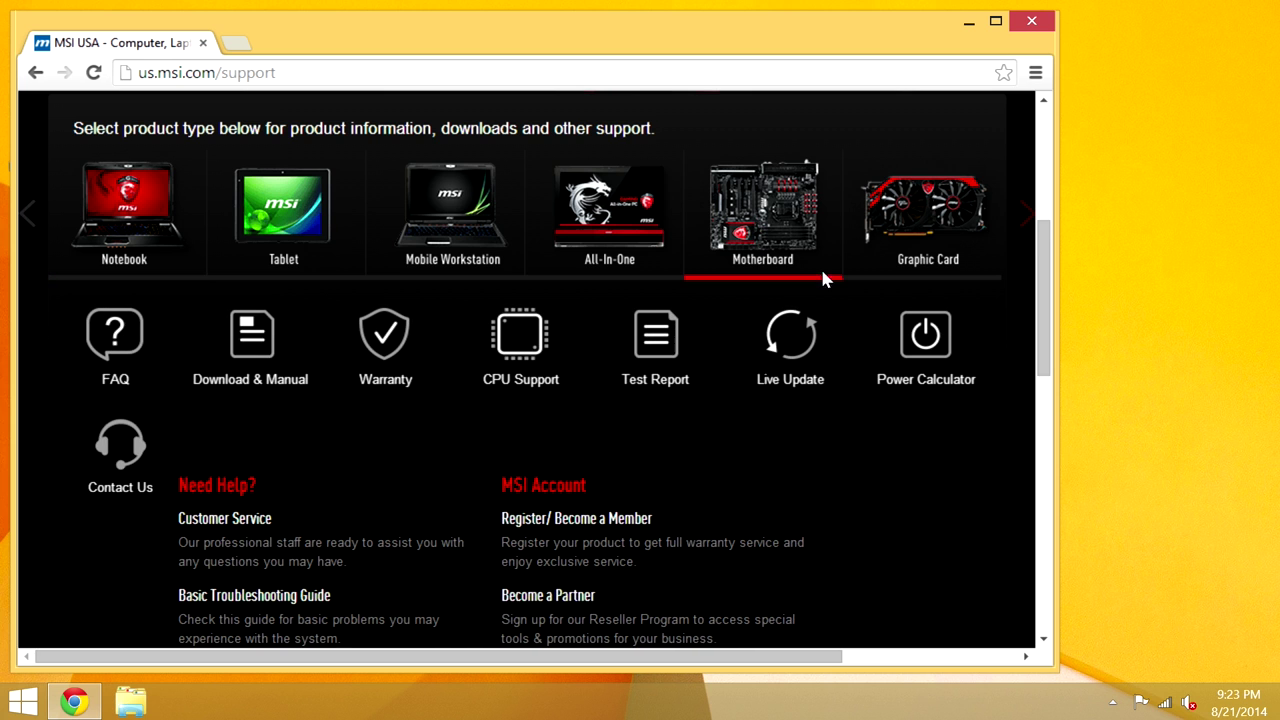
Open the Download & Manual product finder, maximize Chrome, and select AMD Platform
{"action": "left_click", "coordinate": [250, 352]}
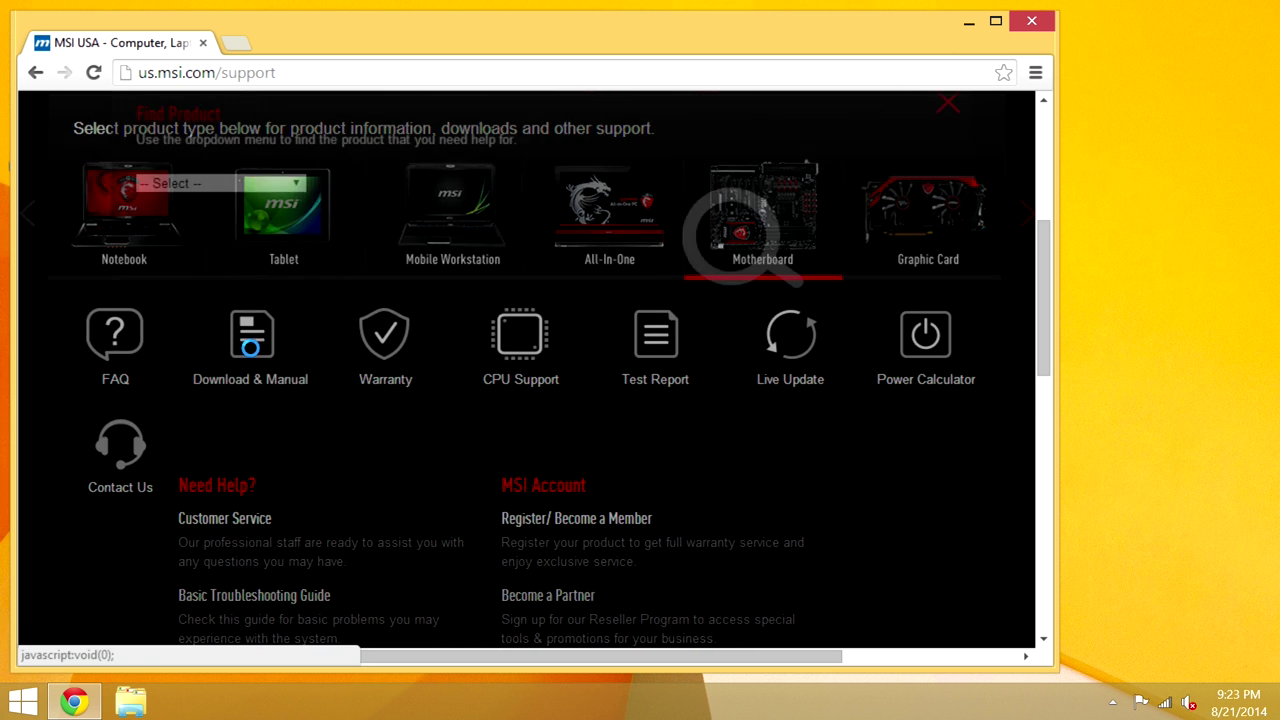
{"action": "double_click", "coordinate": [697, 47]}
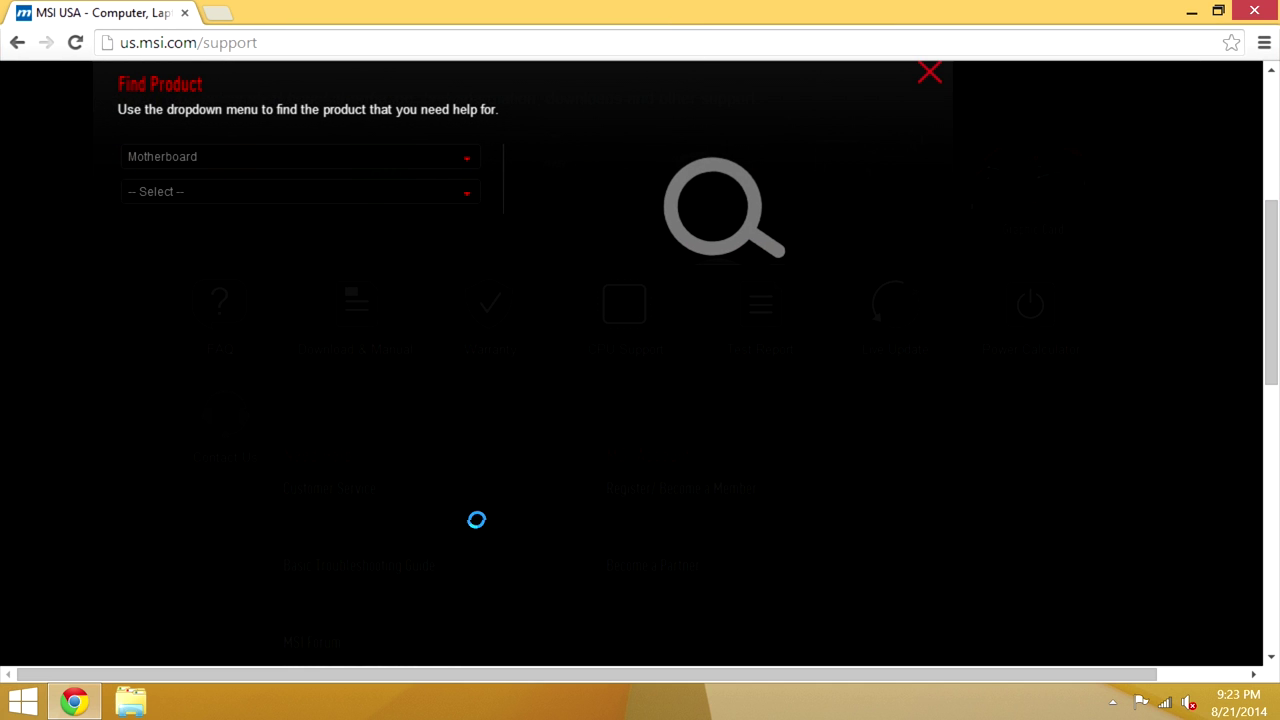
{"action": "left_click", "coordinate": [214, 191]}
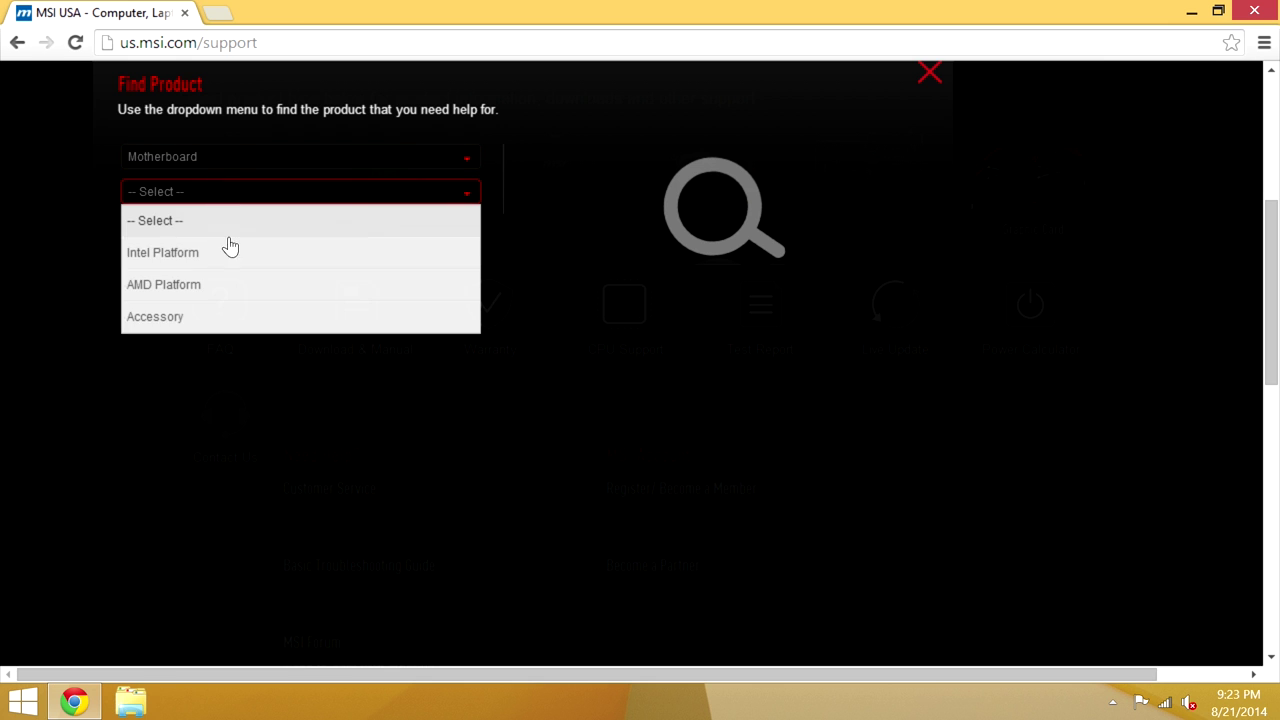
{"action": "left_click", "coordinate": [212, 286]}
Set the socket to FM2+ (after trying FM2) and the chipset to AMD A78
{"action": "left_click", "coordinate": [200, 227]}
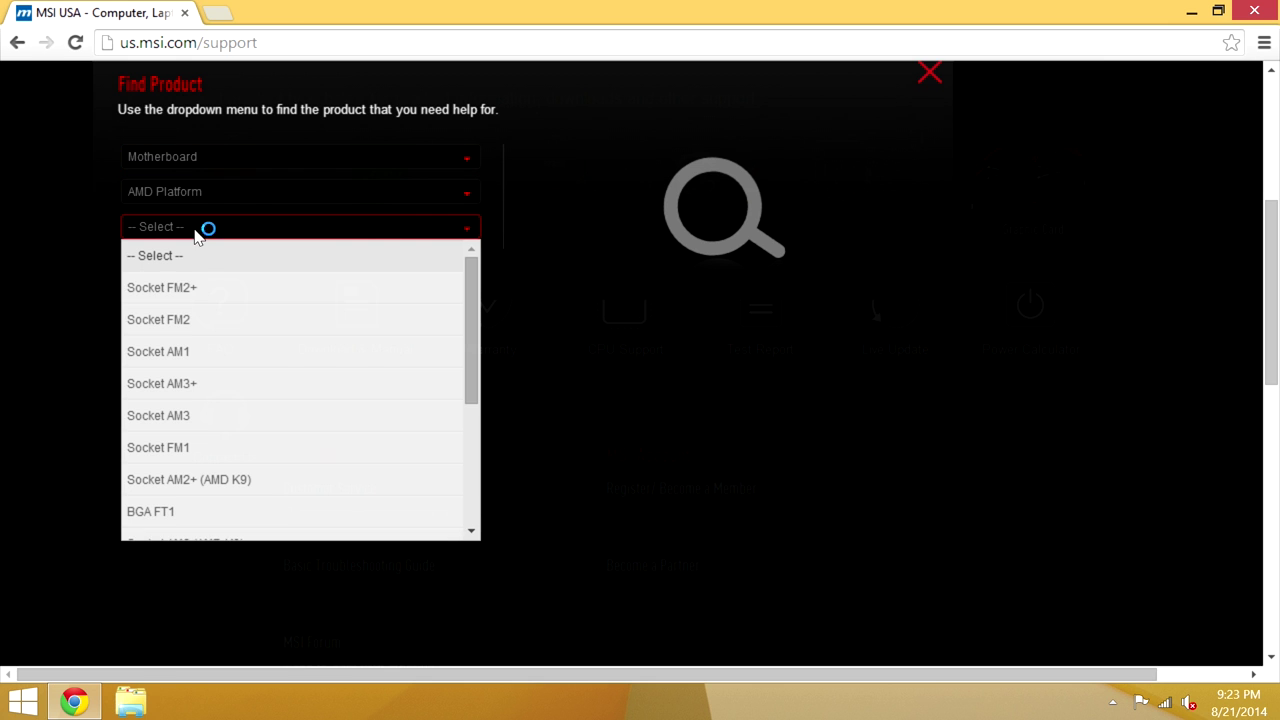
{"action": "left_click", "coordinate": [215, 320]}
{"action": "left_click", "coordinate": [216, 262]}
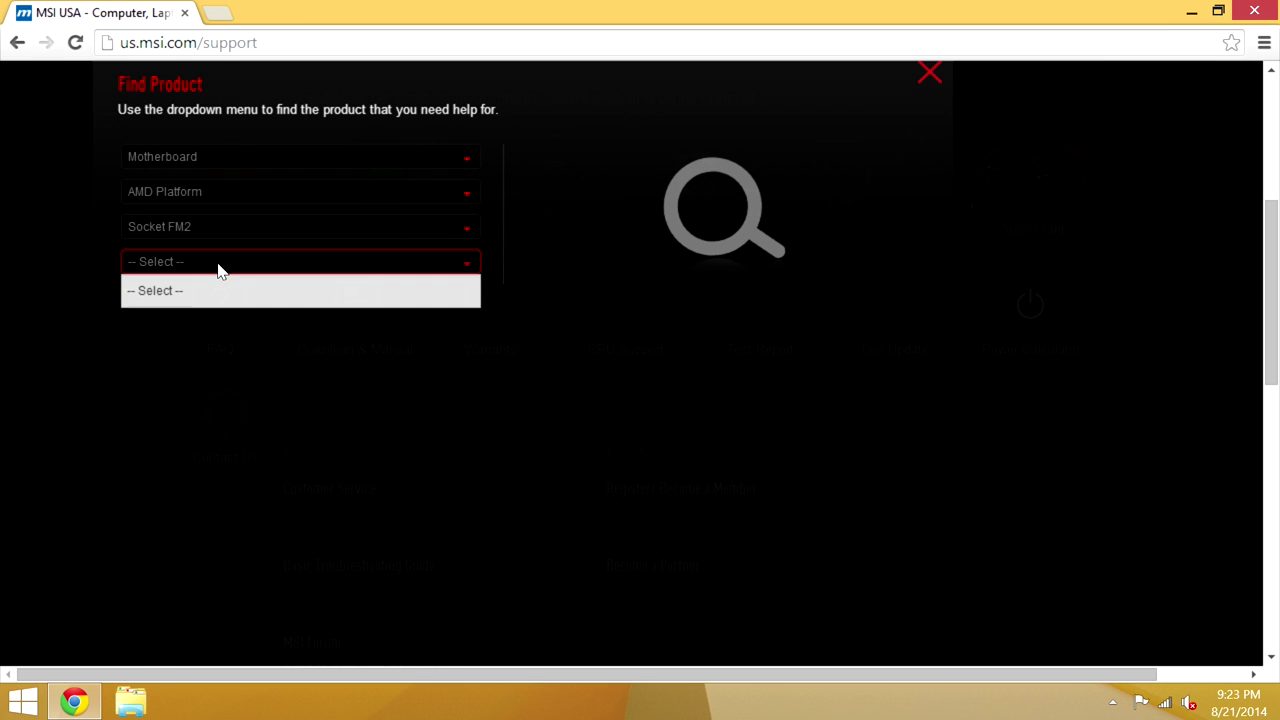
{"action": "left_click", "coordinate": [223, 220]}
{"action": "left_click", "coordinate": [228, 228]}
{"action": "left_click", "coordinate": [250, 288]}
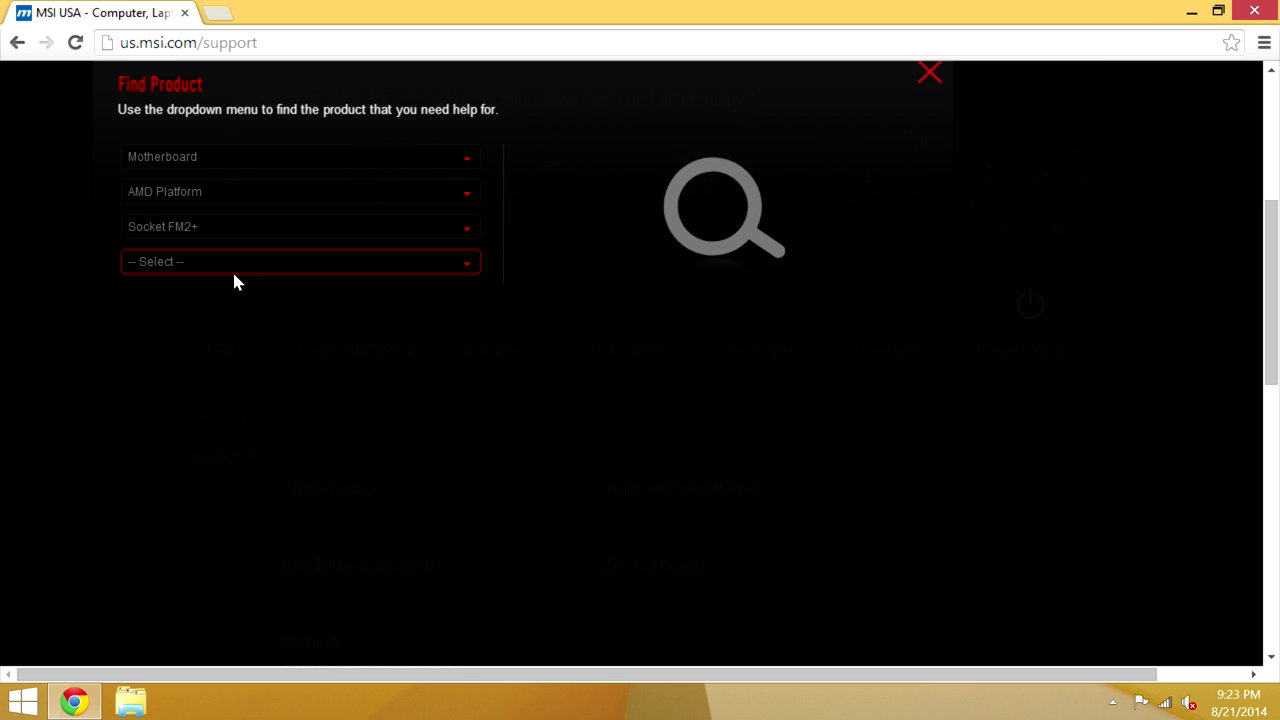
{"action": "left_click", "coordinate": [232, 262]}
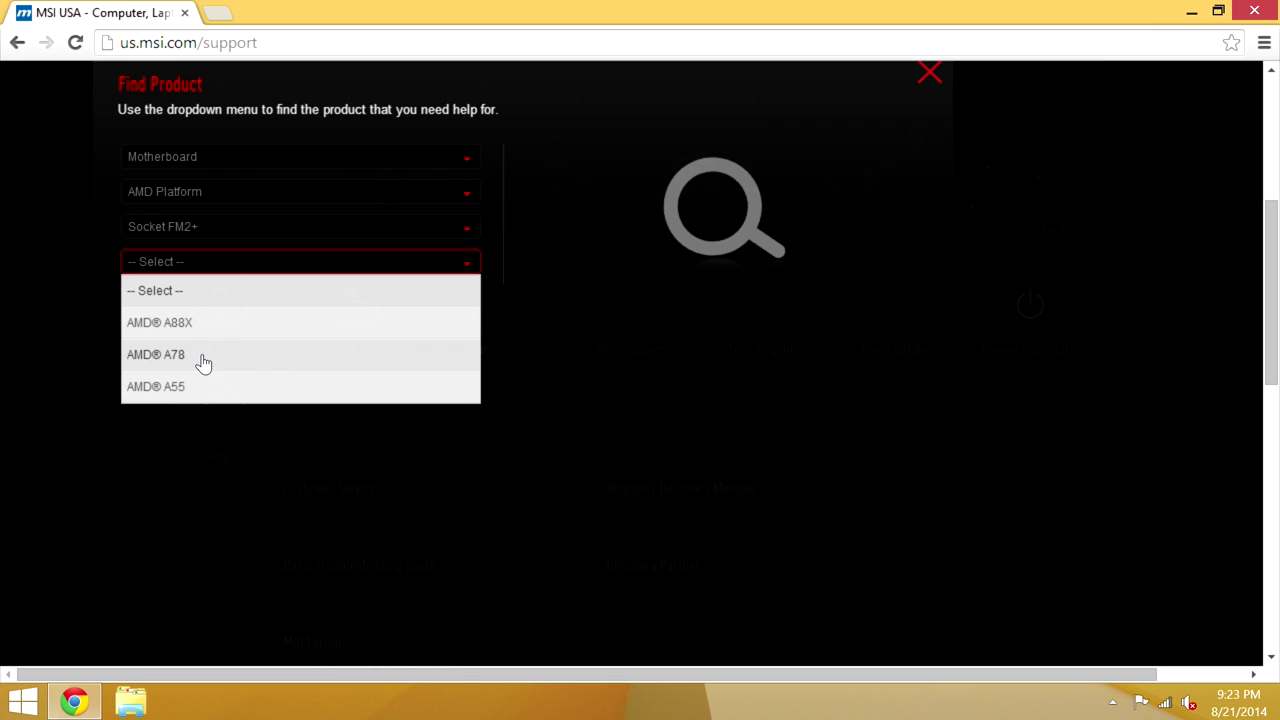
{"action": "left_click", "coordinate": [205, 358]}
Select the A78M-E45 board and open its download page
{"action": "left_click", "coordinate": [228, 298]}
{"action": "left_click", "coordinate": [221, 366]}
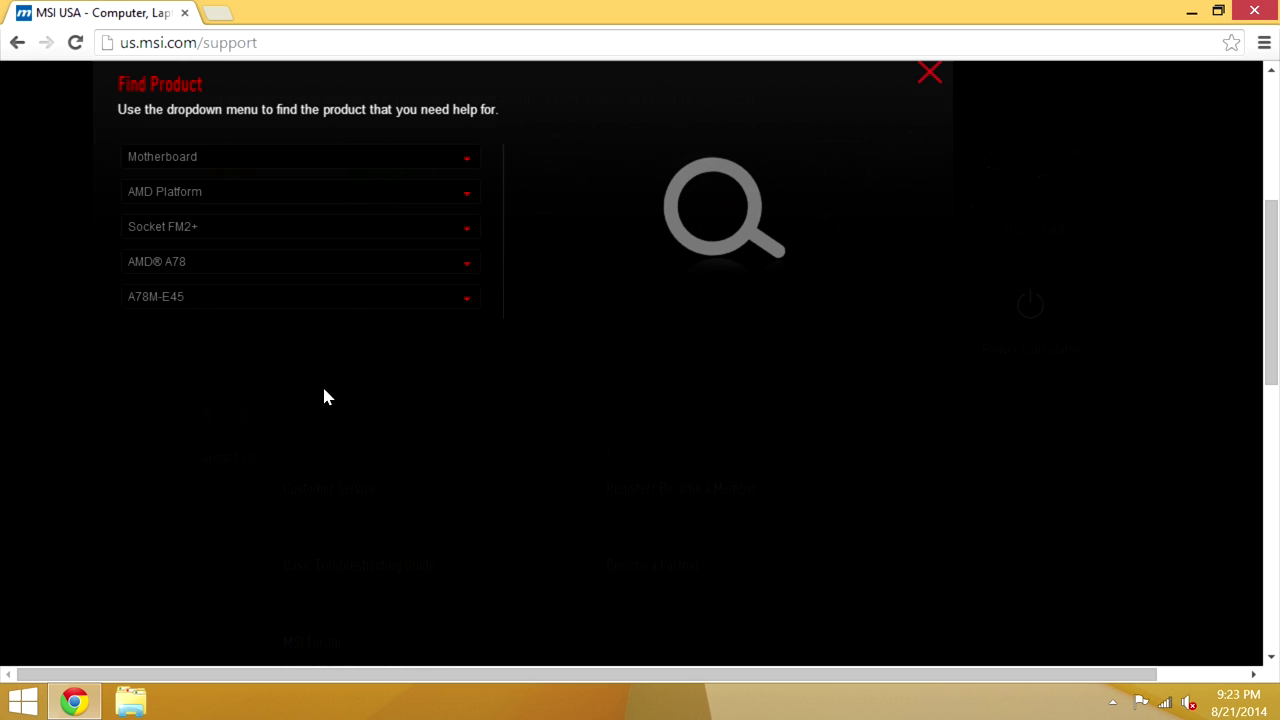
{"action": "left_click", "coordinate": [606, 471]}
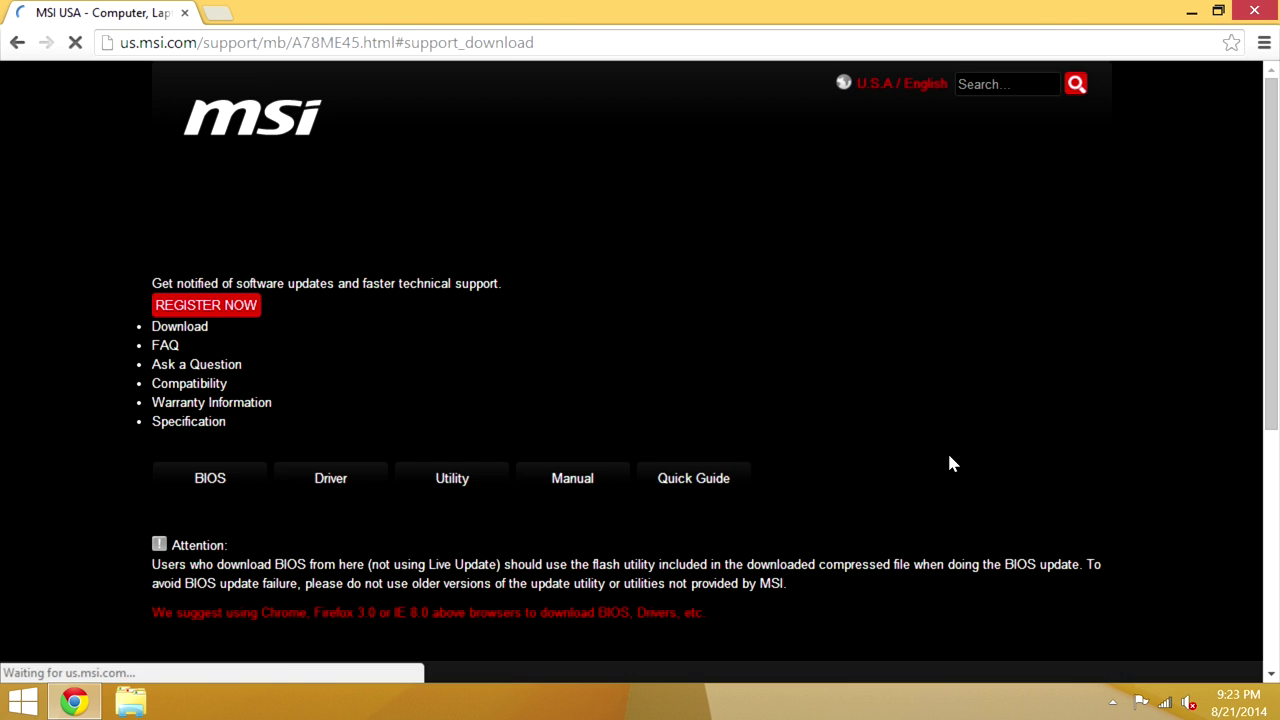
Move the A78M-E45 download page from its BIOS list (newest 25.3) to the Driver section
{"action": "scroll", "coordinate": [684, 462], "scroll_direction": "up", "scroll_amount": 1}
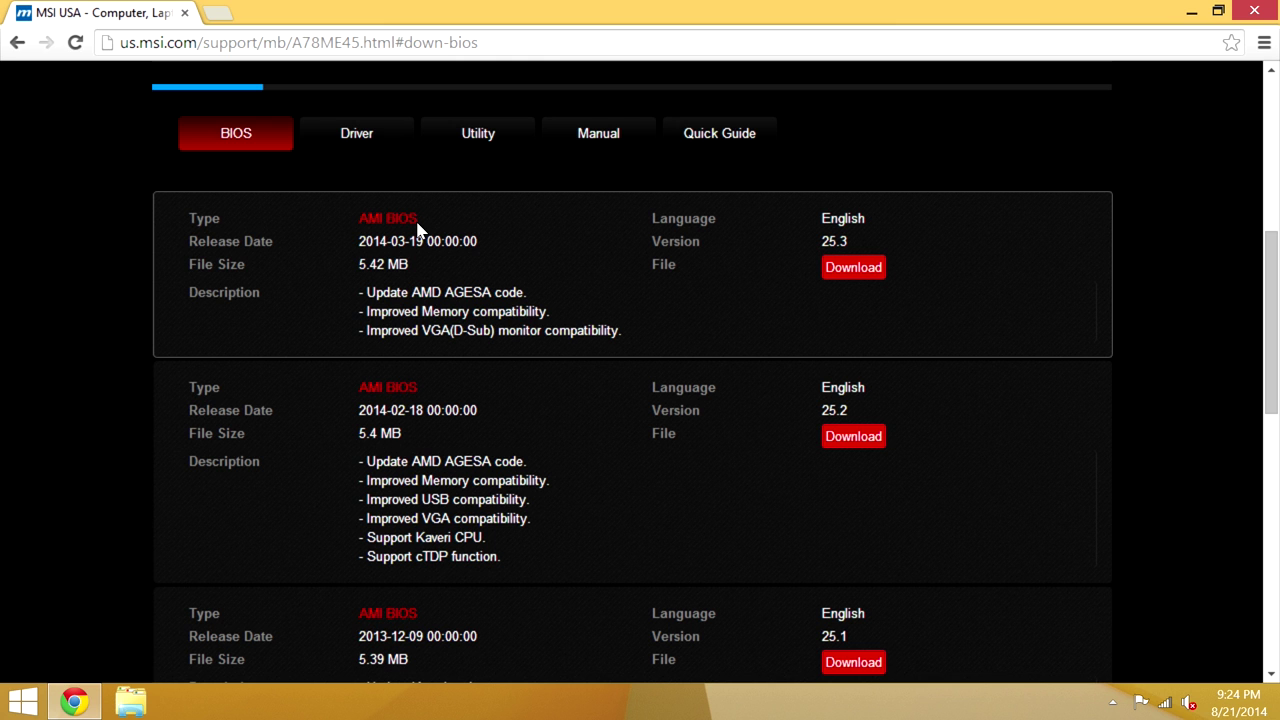
{"action": "left_click", "coordinate": [410, 133]}
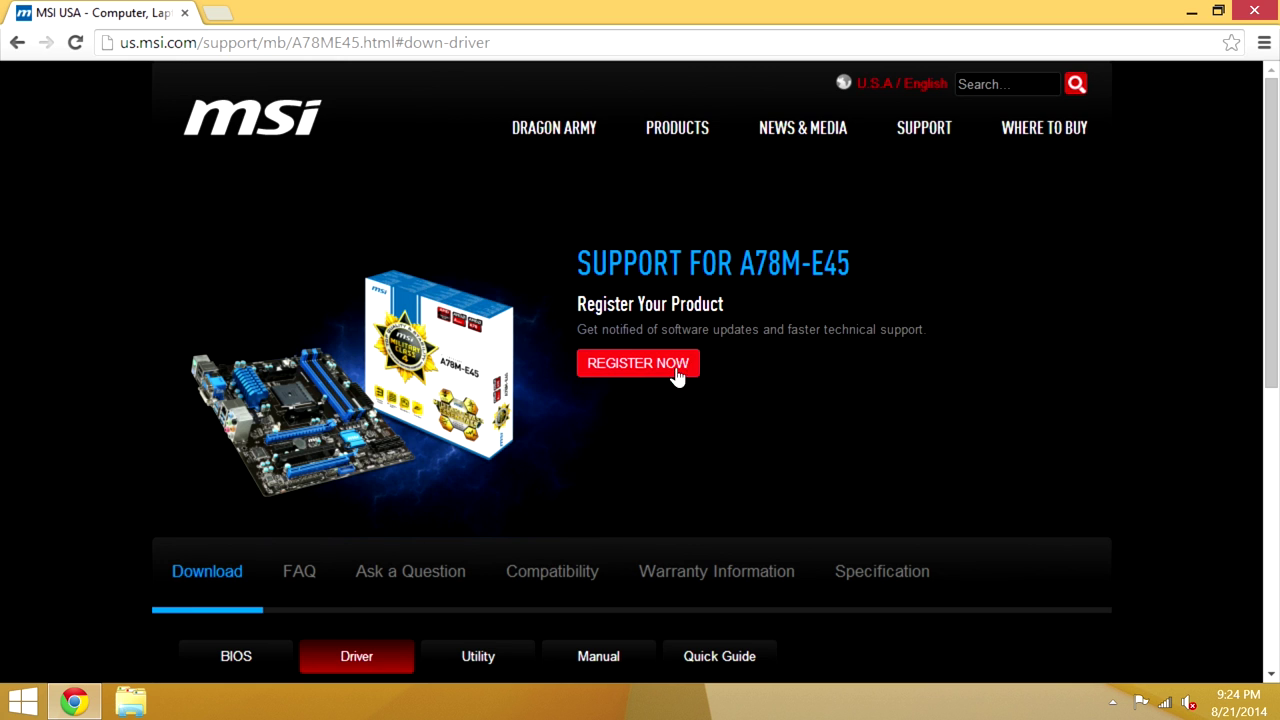
Filter the A78M-E45 driver list to Win8.1 64
{"action": "scroll", "coordinate": [537, 314], "scroll_direction": "up", "scroll_amount": 2}
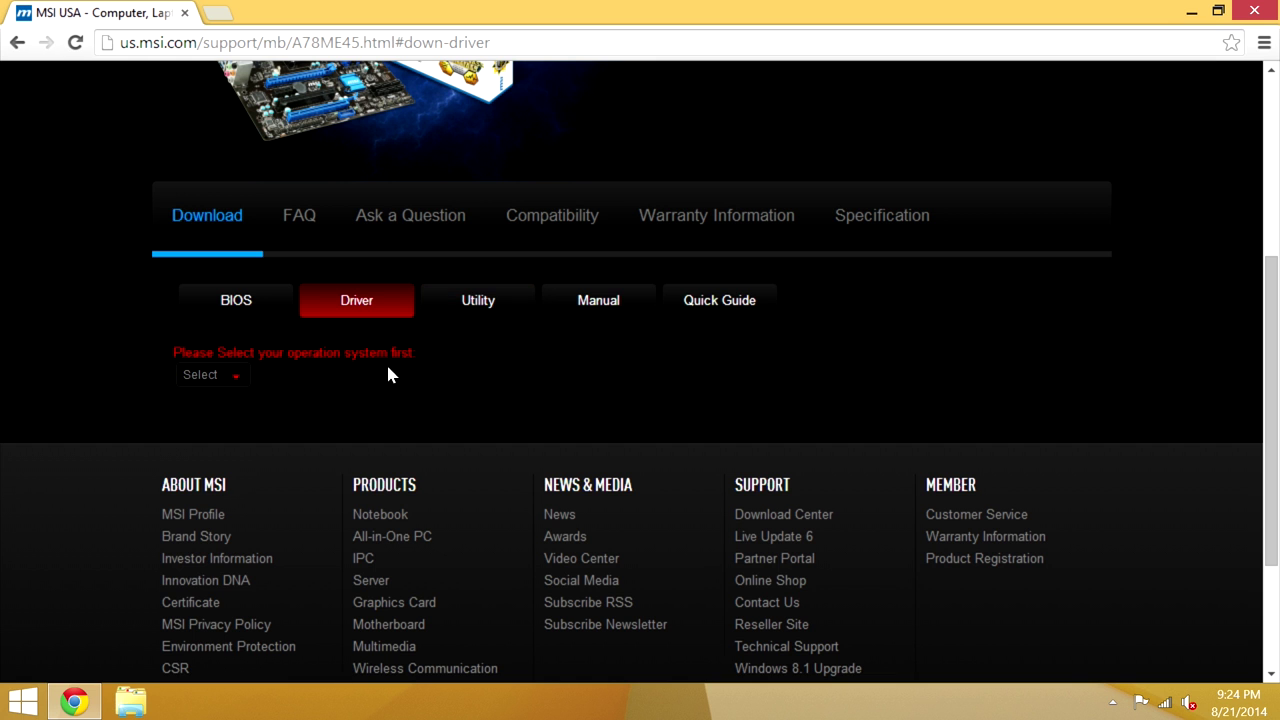
{"action": "left_click", "coordinate": [244, 376]}
{"action": "left_click", "coordinate": [214, 467]}
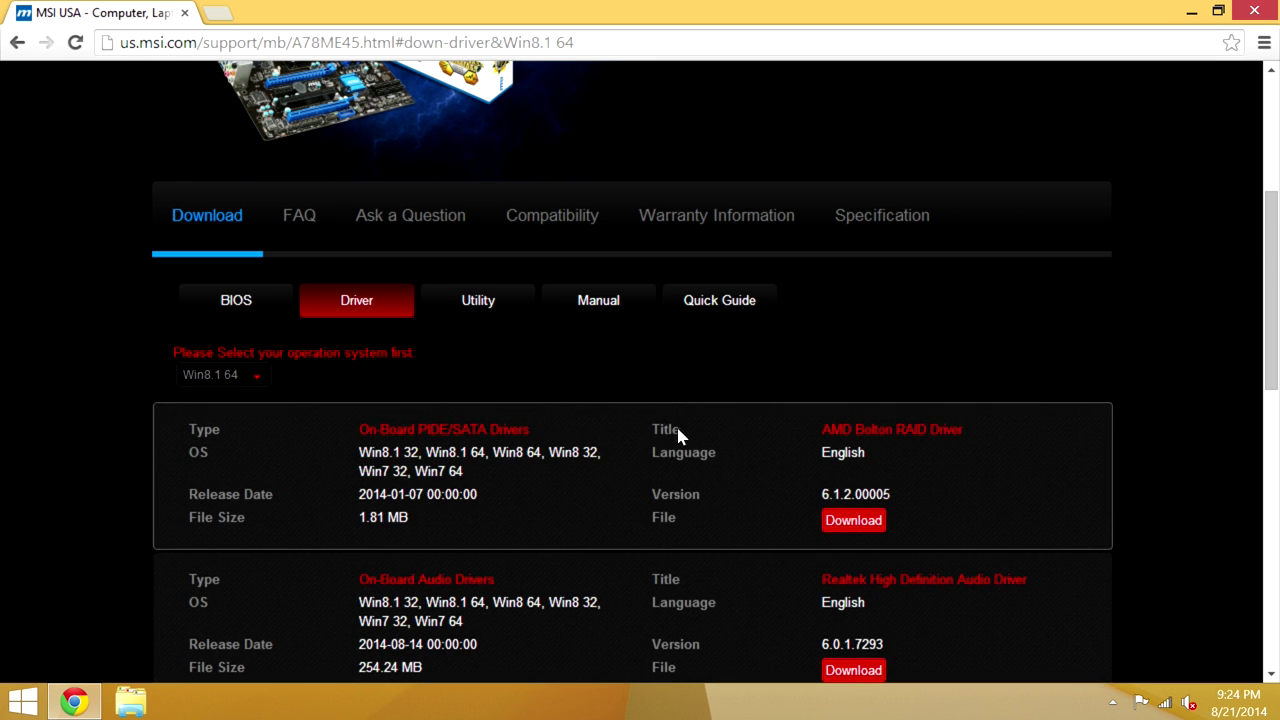
Review the Win8.1 64 drivers, zoom the page out, and minimize Chrome
{"action": "scroll", "coordinate": [673, 400], "scroll_direction": "down", "scroll_amount": 1}
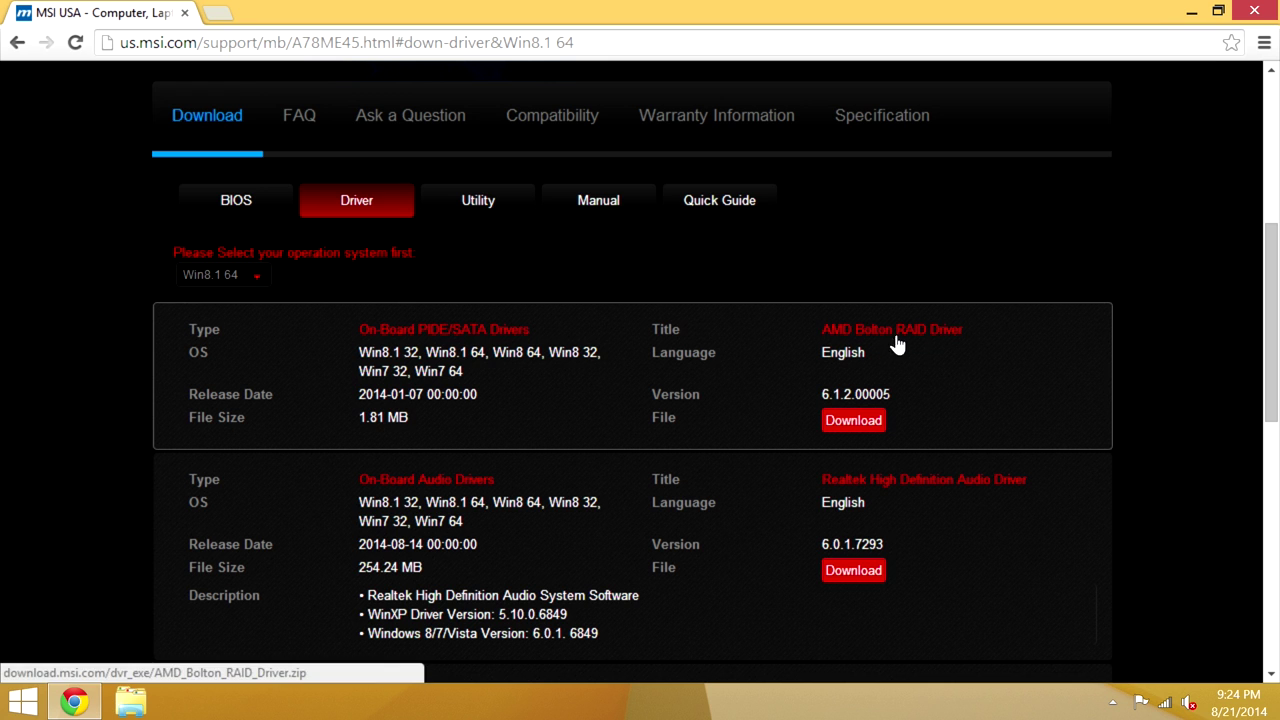
{"action": "scroll", "coordinate": [937, 348], "scroll_direction": "down", "scroll_amount": 2}
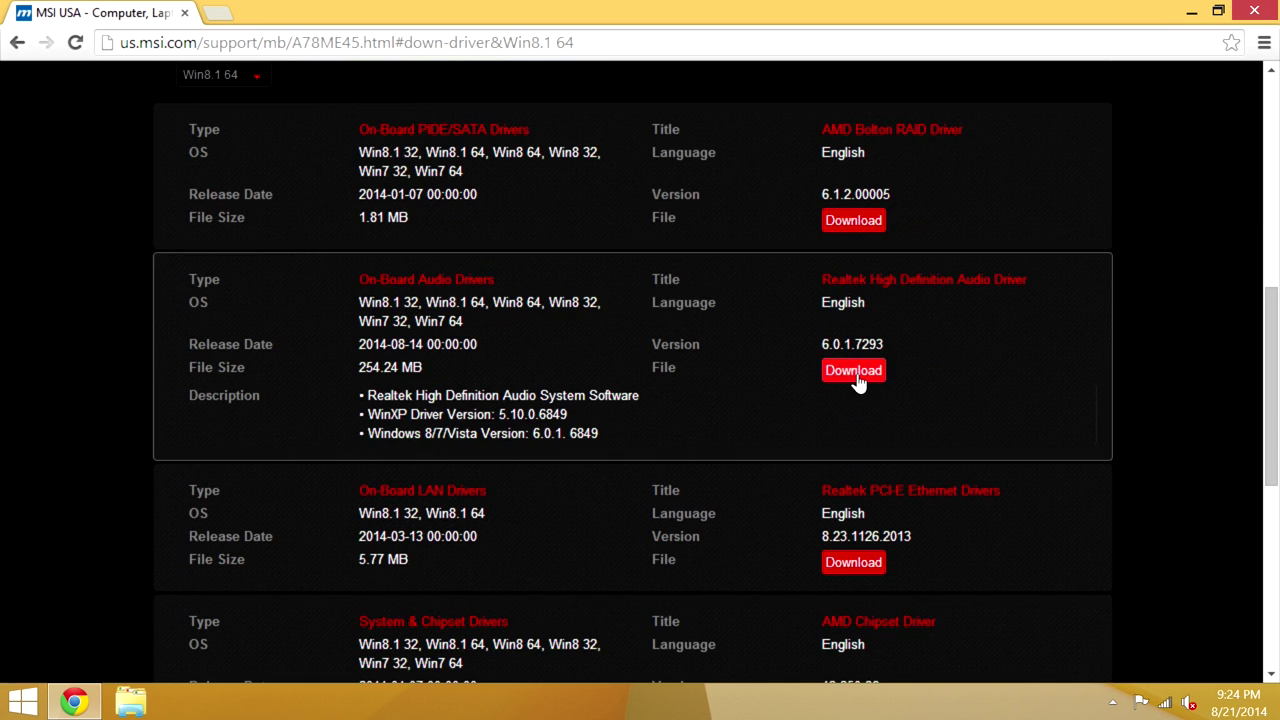
{"action": "scroll", "coordinate": [855, 378], "scroll_direction": "down", "scroll_amount": 1}
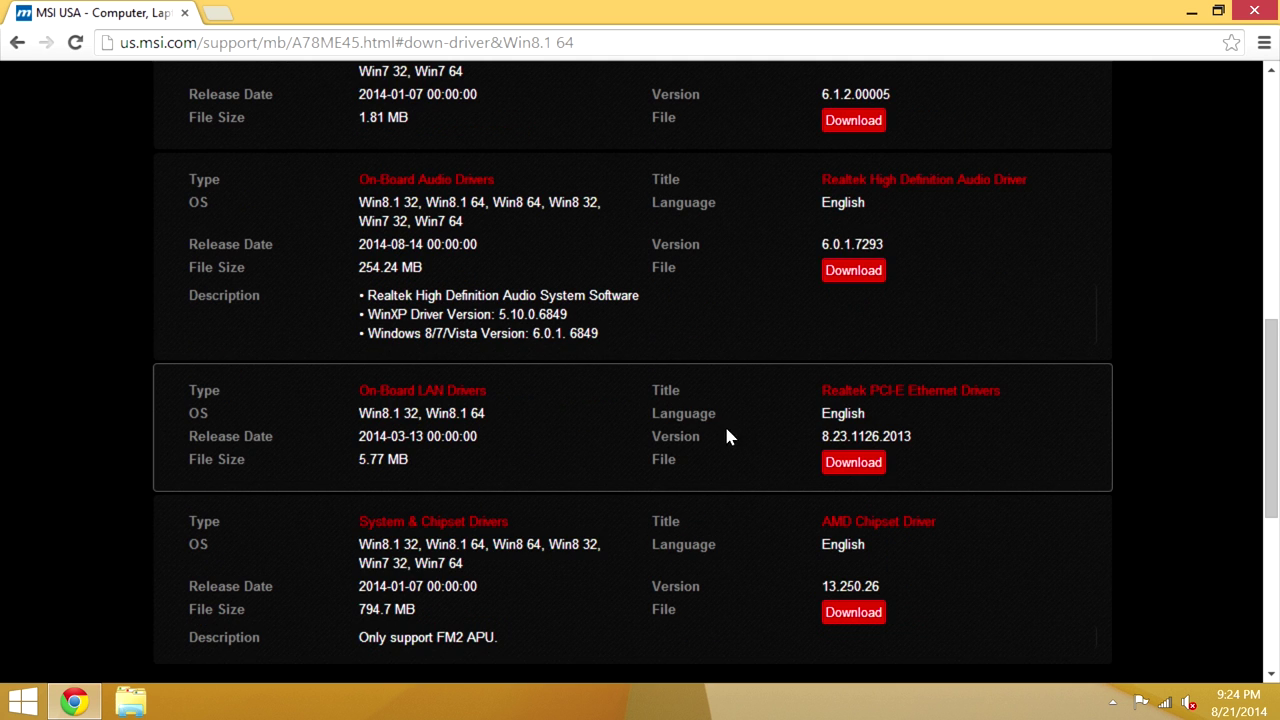
{"action": "scroll", "coordinate": [677, 429], "scroll_direction": "down", "scroll_amount": 1}
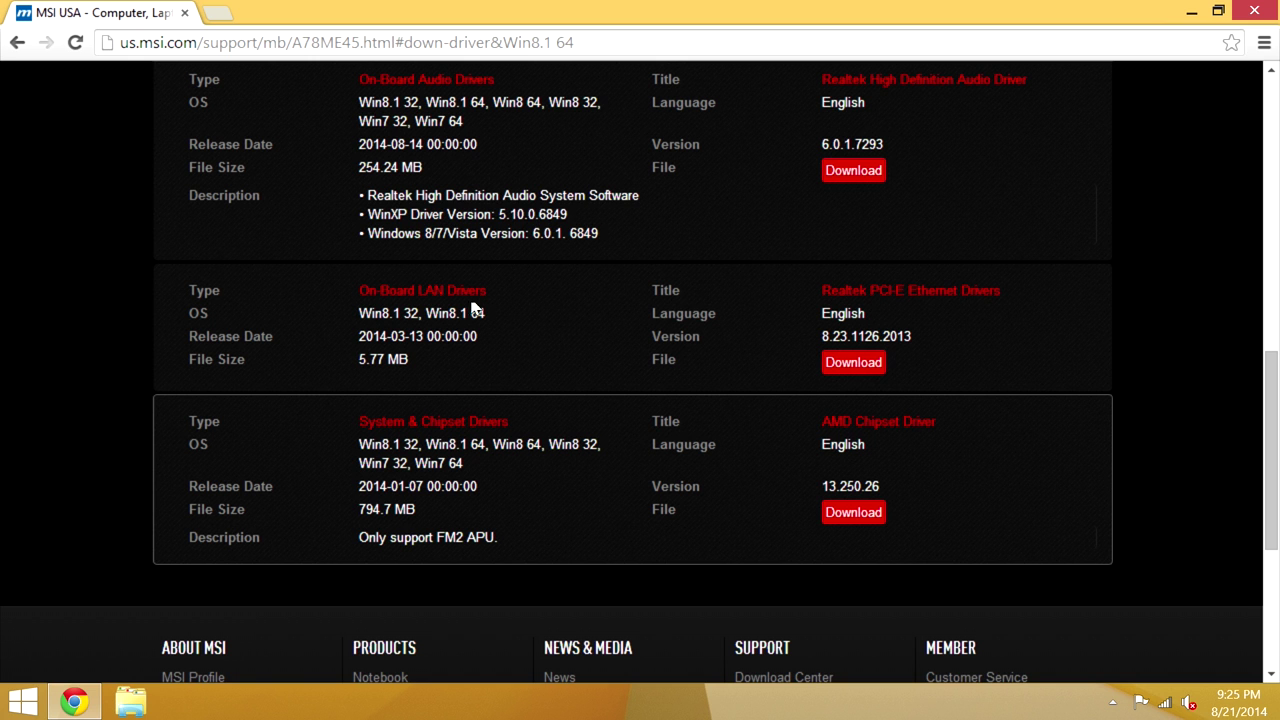
{"action": "scroll", "coordinate": [702, 465], "scroll_direction": "up", "scroll_amount": 2}
{"action": "scroll", "coordinate": [702, 460], "scroll_direction": "up", "scroll_amount": 3}
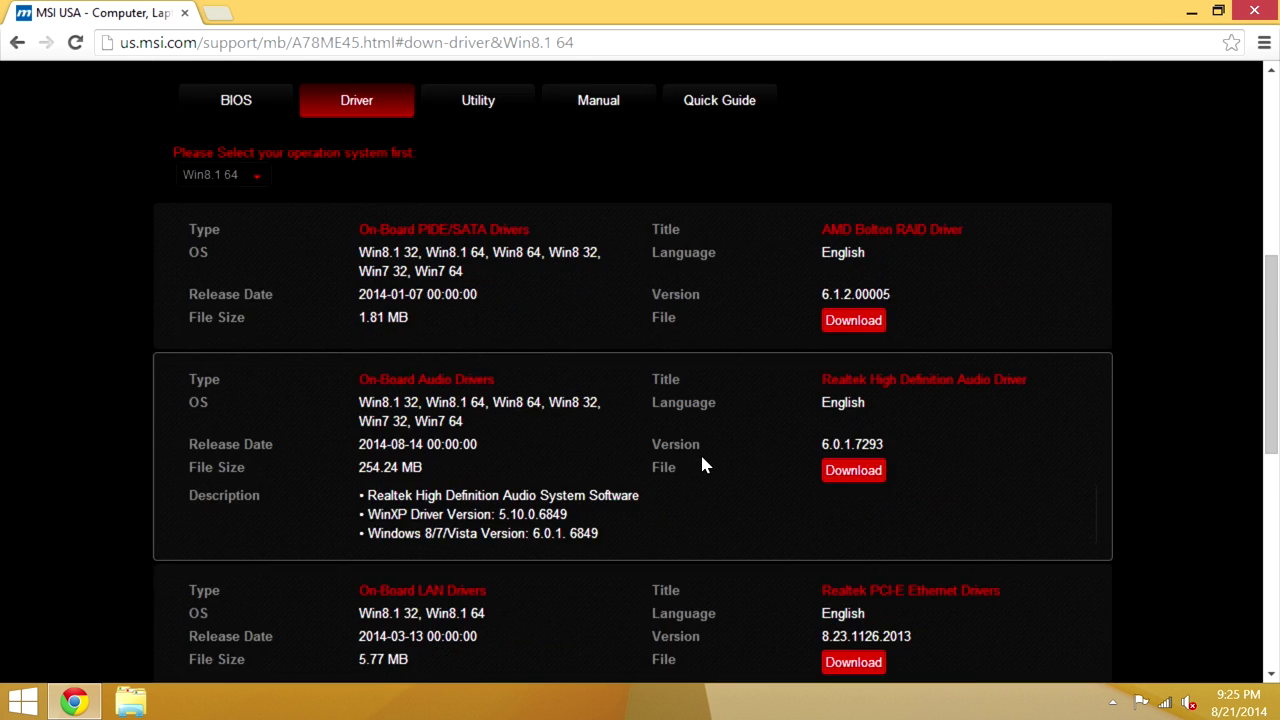
{"action": "scroll", "coordinate": [710, 440], "scroll_direction": "down", "scroll_amount": 2}
{"action": "key", "text": "ctrl+minus"}
{"action": "key", "text": "ctrl+minus"}
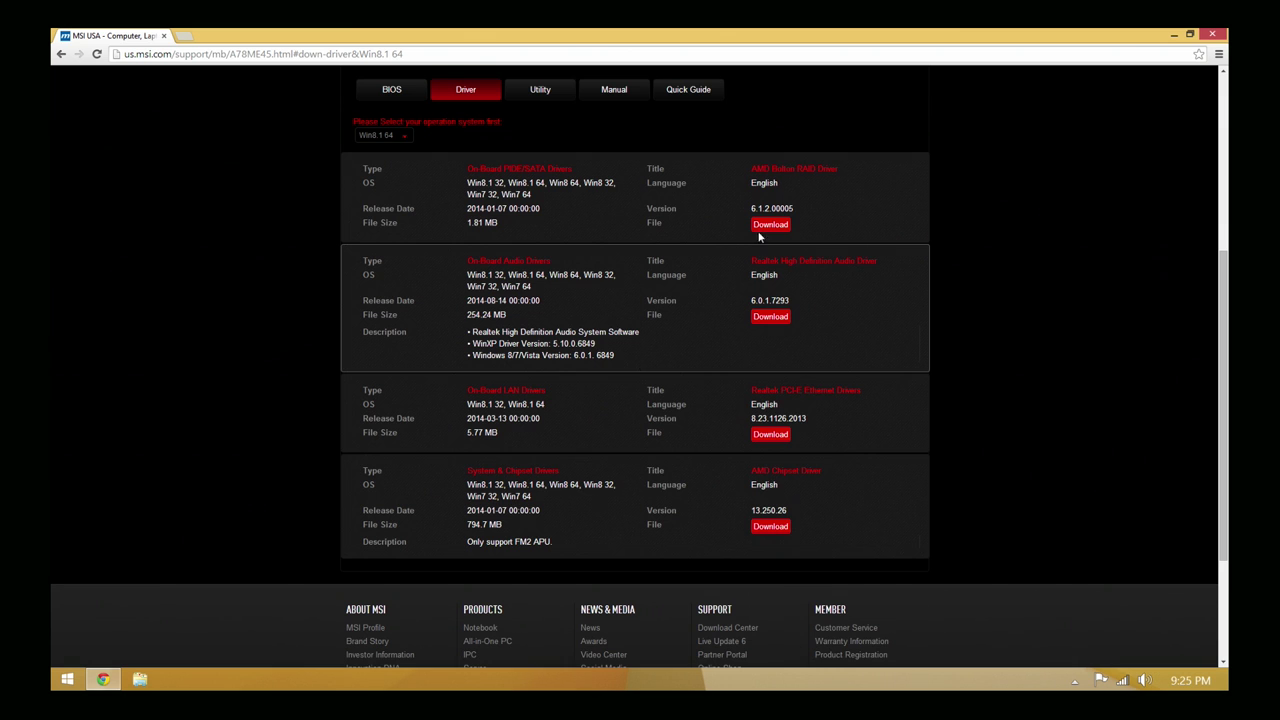
{"action": "left_click", "coordinate": [1173, 40]}
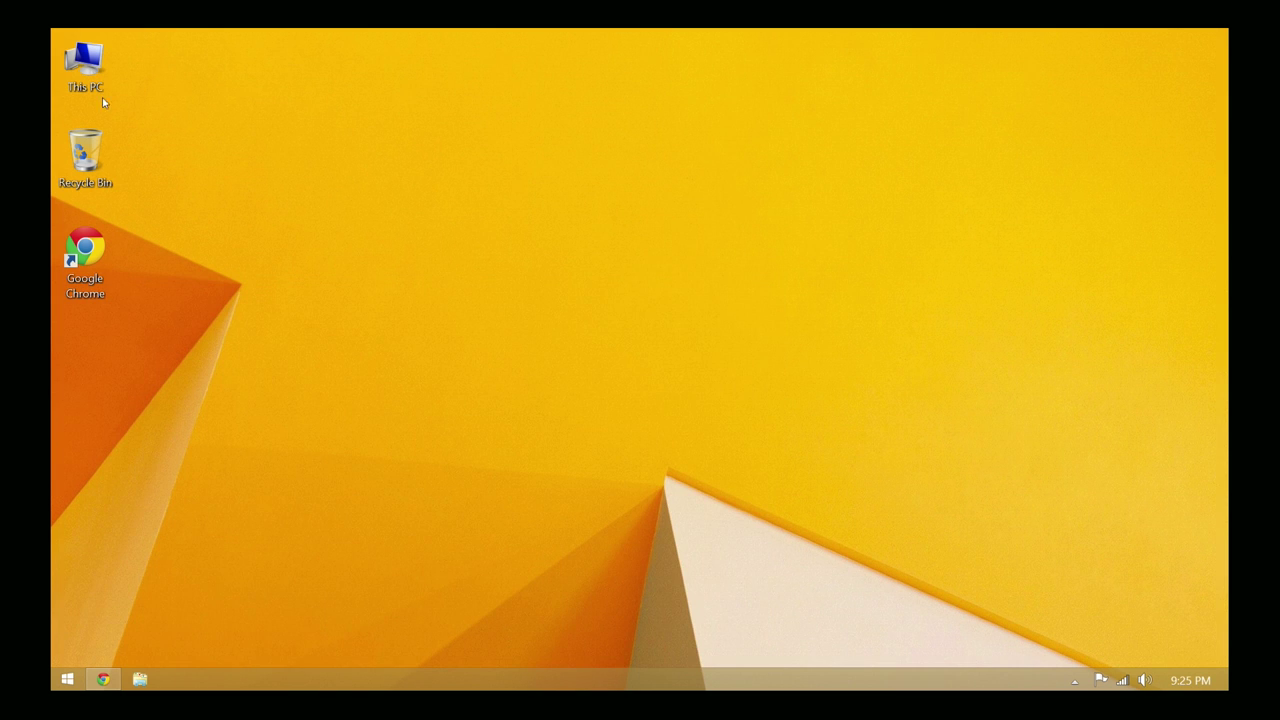
Open Device Manager from This PC's system properties
{"action": "right_click", "coordinate": [113, 64]}
{"action": "left_click", "coordinate": [160, 183]}
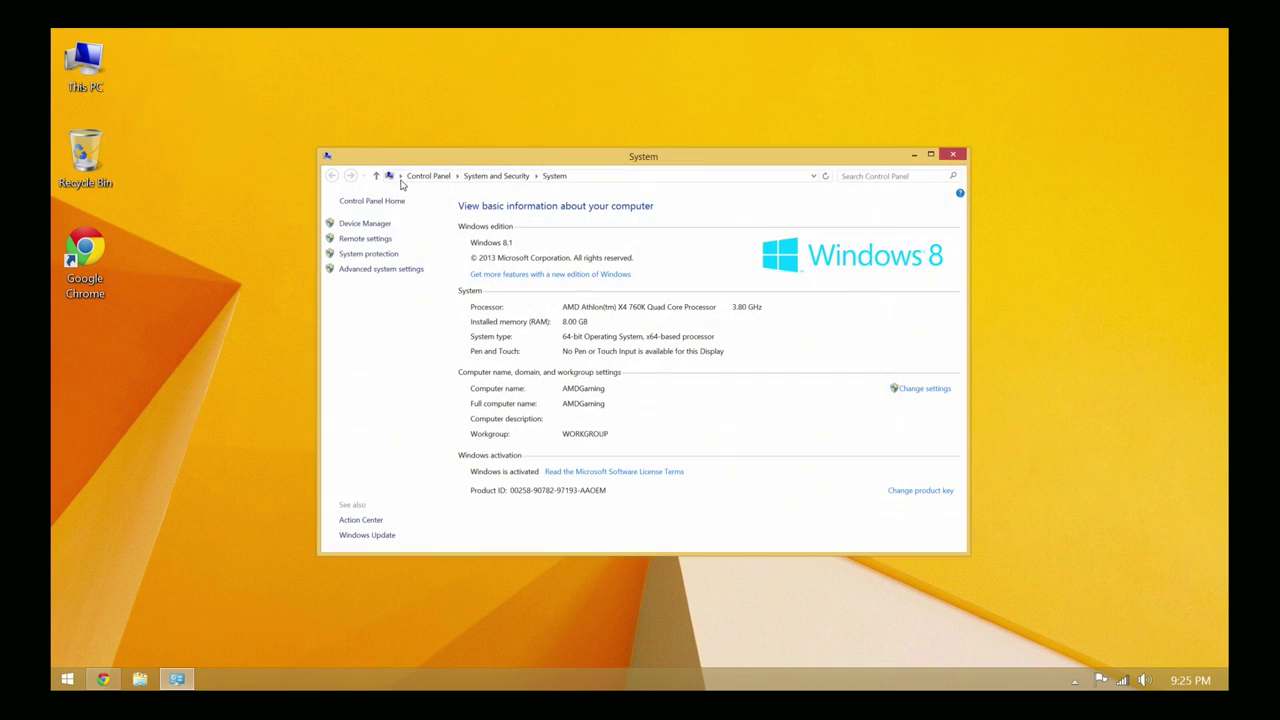
{"action": "left_click", "coordinate": [375, 226]}
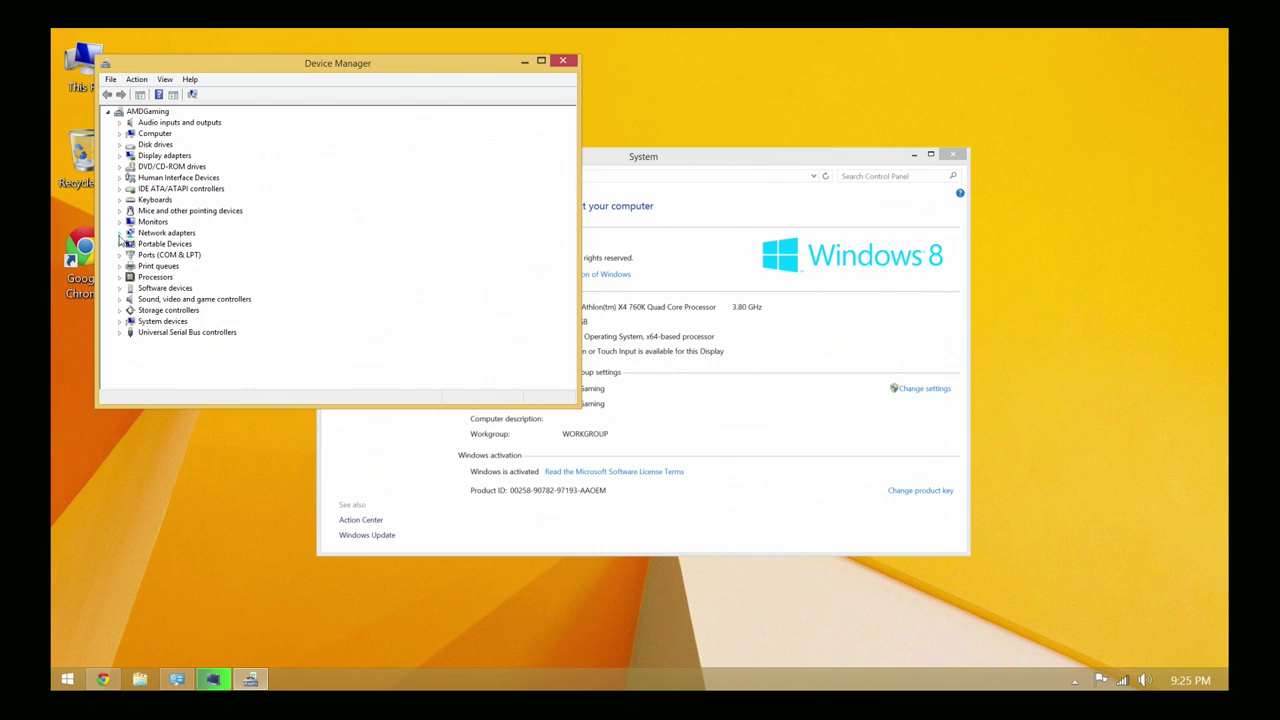
Confirm the display adapter is an AMD Radeon R9 200 Series, then close Device Manager
{"action": "left_click", "coordinate": [120, 189]}
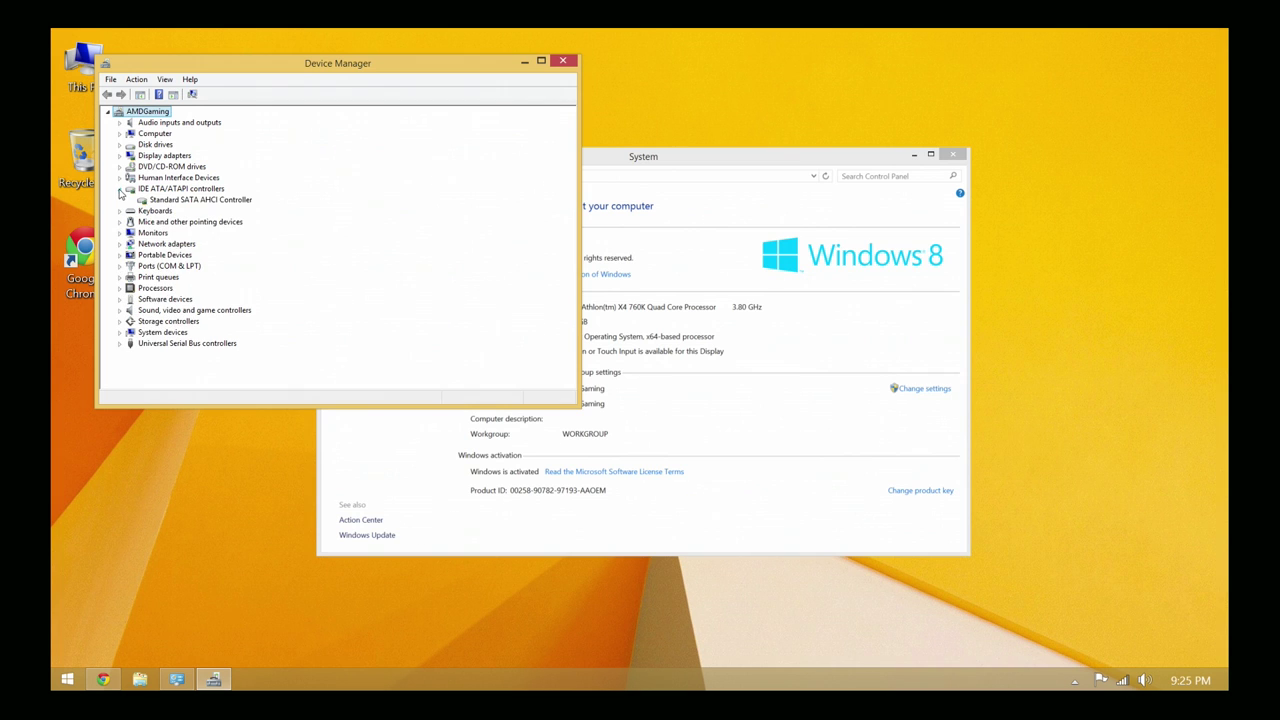
{"action": "left_click", "coordinate": [120, 189]}
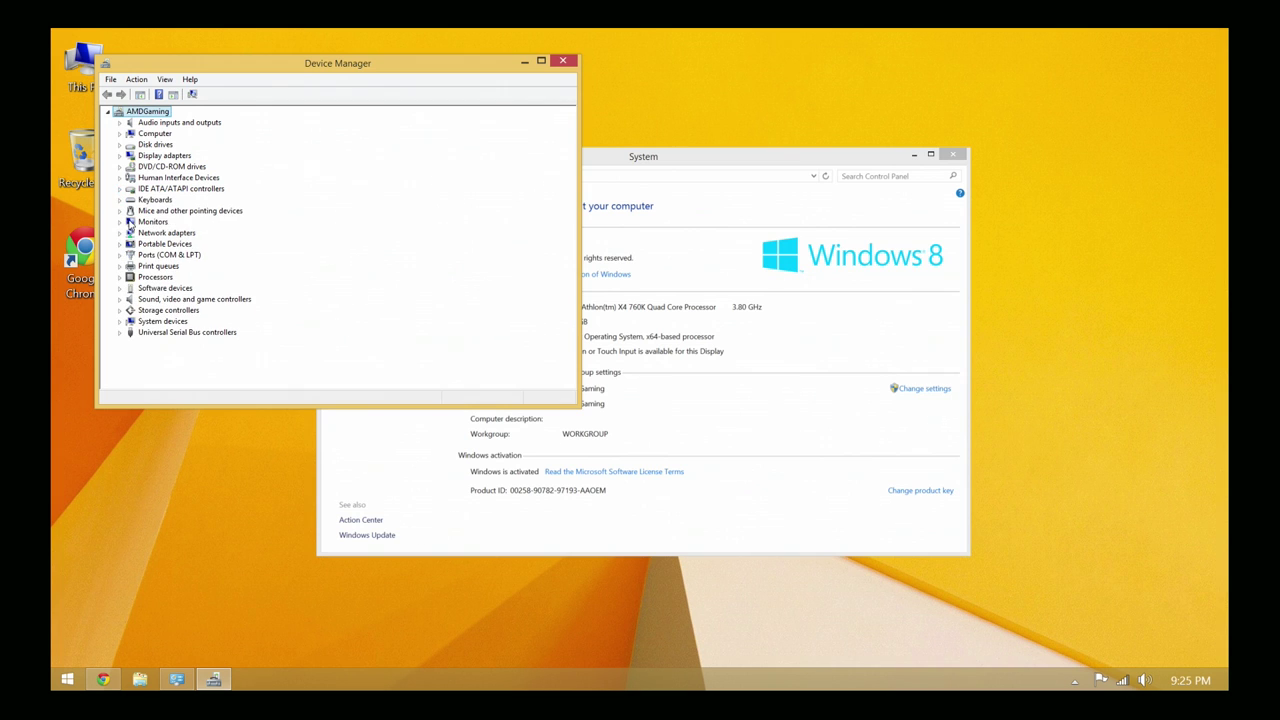
{"action": "left_click", "coordinate": [120, 156]}
{"action": "left_click", "coordinate": [120, 156]}
{"action": "right_click", "coordinate": [811, 70]}
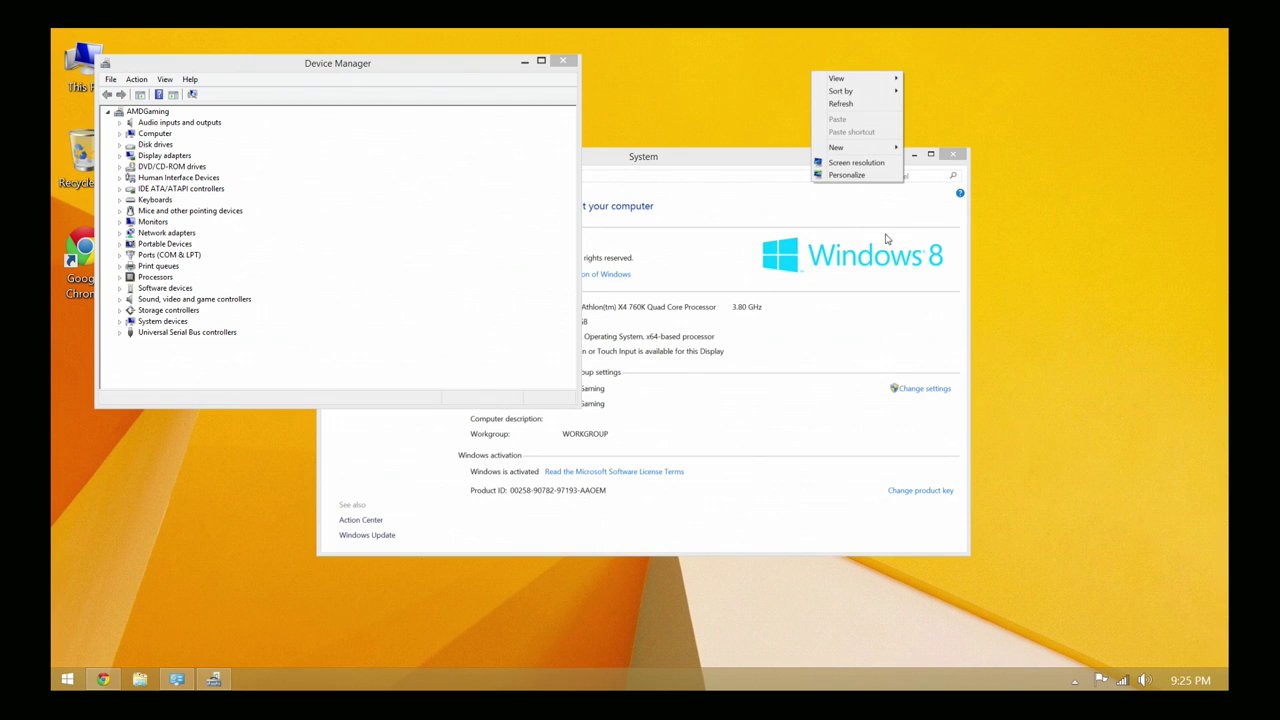
{"action": "left_click", "coordinate": [1129, 482]}
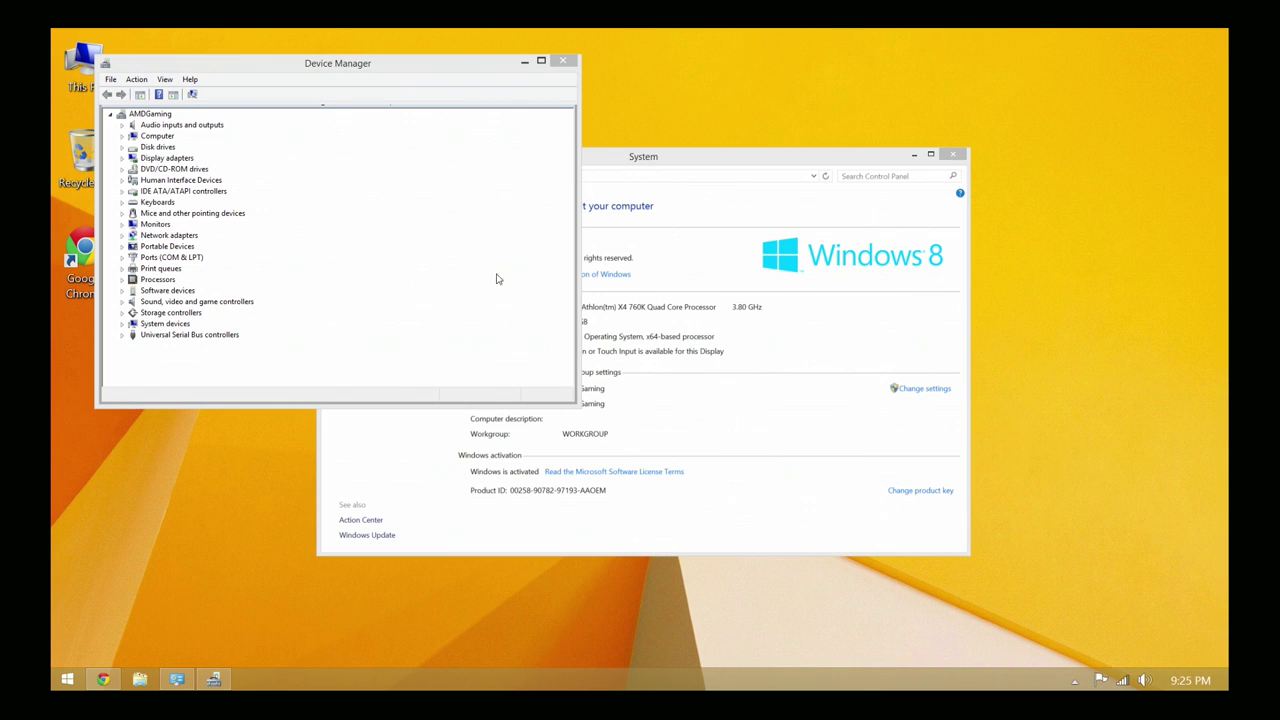
{"action": "left_click", "coordinate": [566, 64]}
{"action": "left_click_drag", "start_coordinate": [774, 158], "coordinate": [755, 154]}
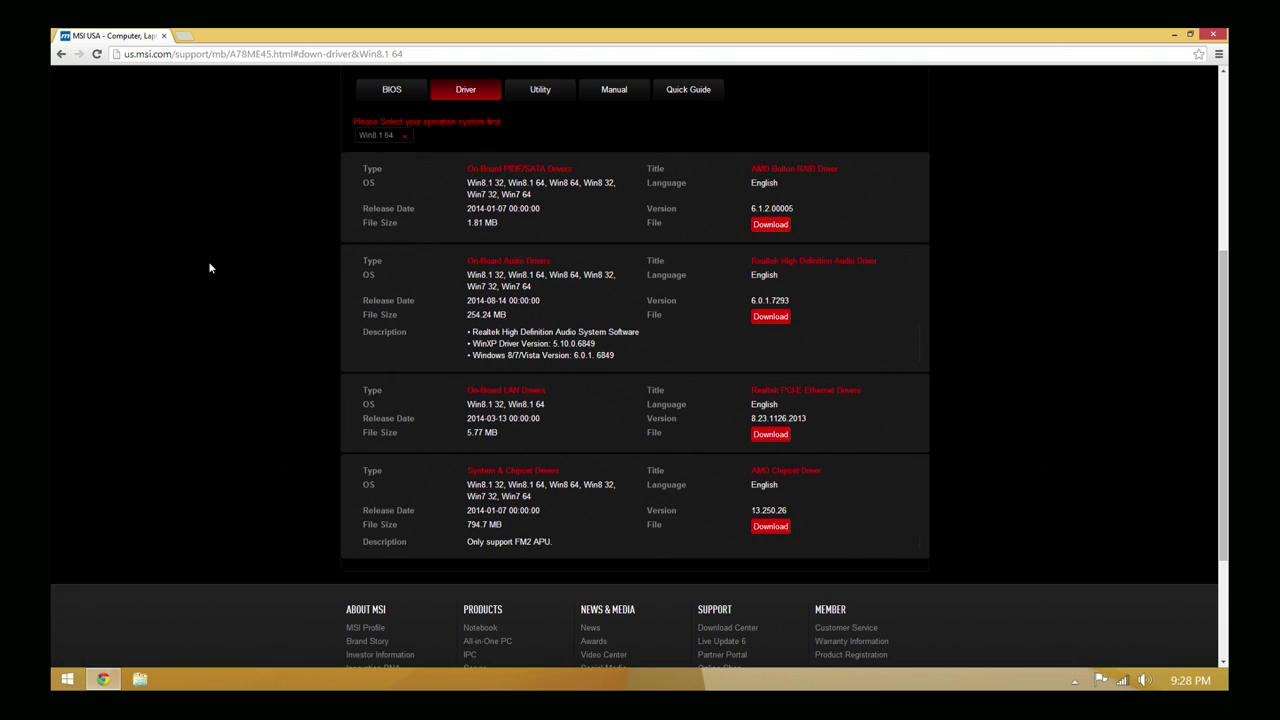
Load amd.com in a new tab and dismiss the cookie notice
{"action": "left_click", "coordinate": [188, 37]}
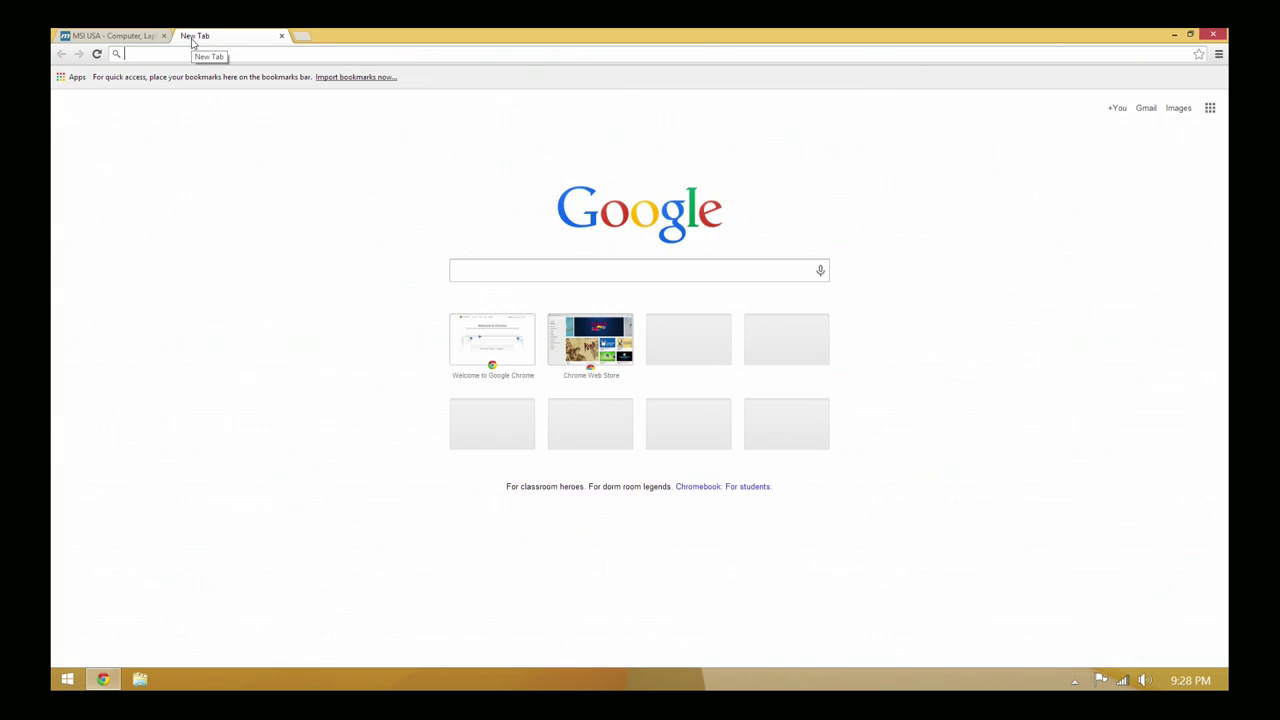
{"action": "type", "text": "amd.com"}
{"action": "key", "text": "Return"}
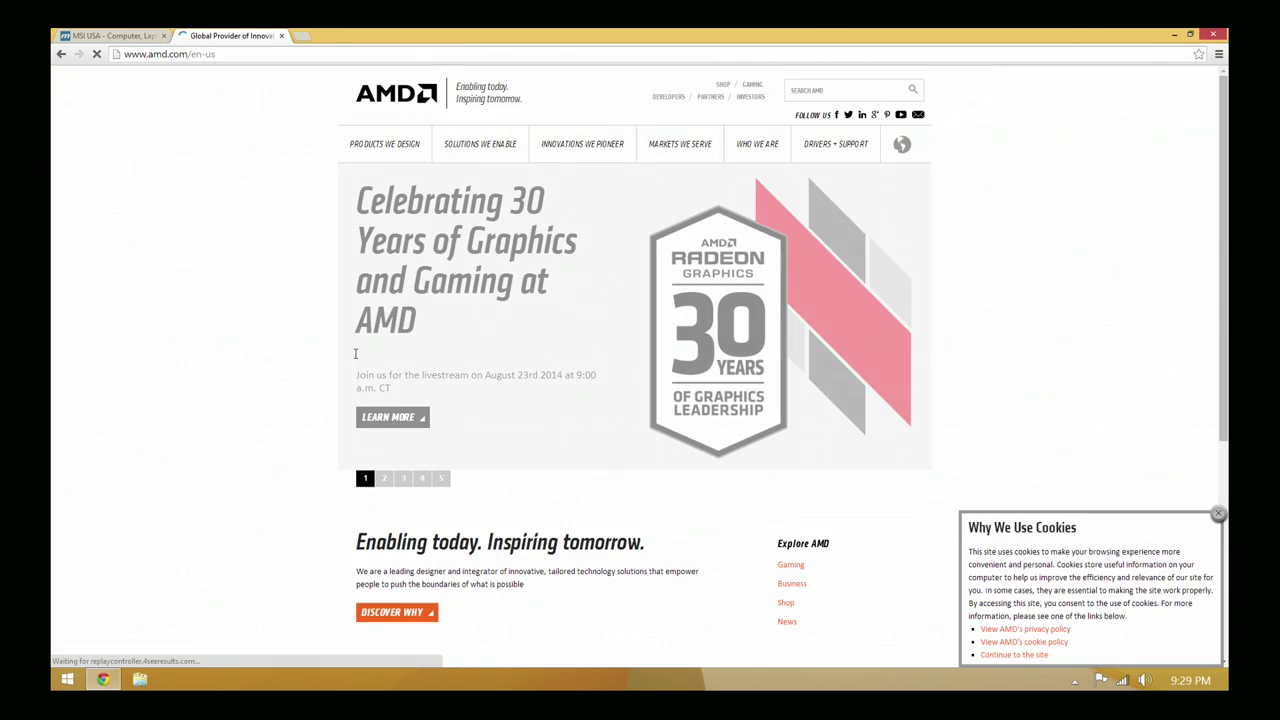
{"action": "left_click", "coordinate": [1218, 514]}
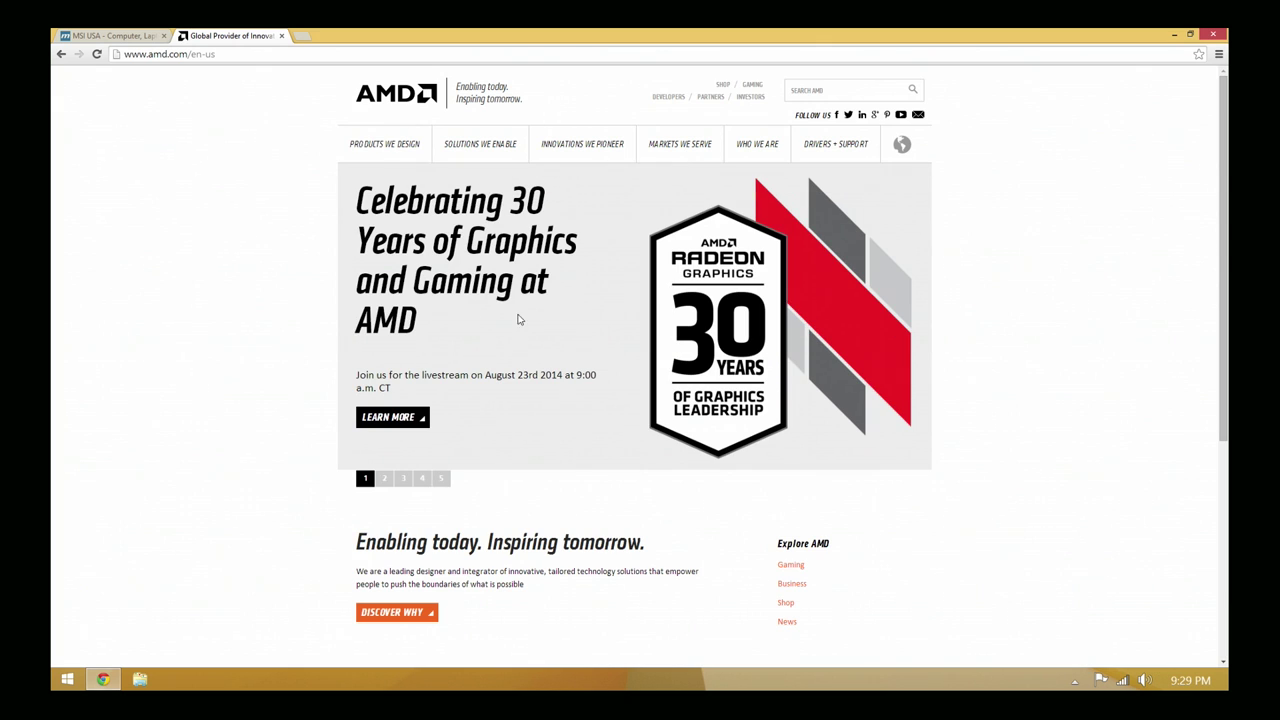
Go to the Catalyst 14.4 driver page for Windows 8/7 64-bit, then minimize Chrome
{"action": "mouse_move", "coordinate": [820, 151]}
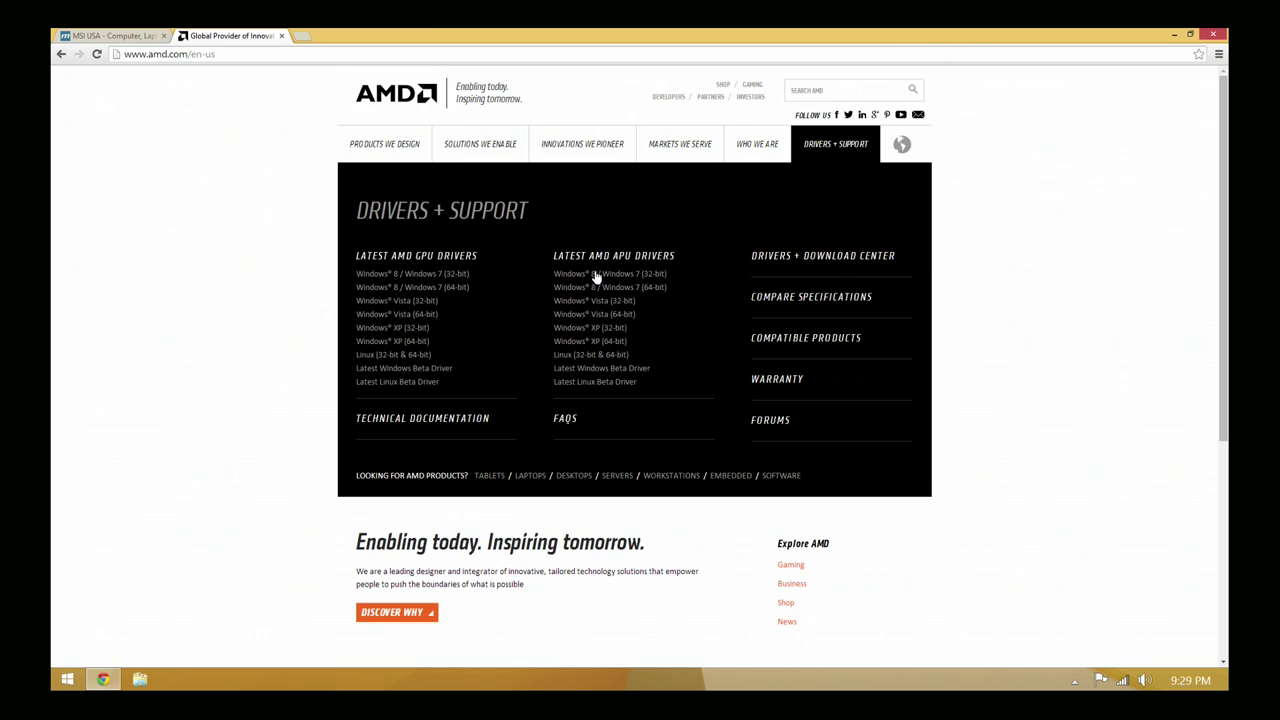
{"action": "left_click", "coordinate": [432, 289]}
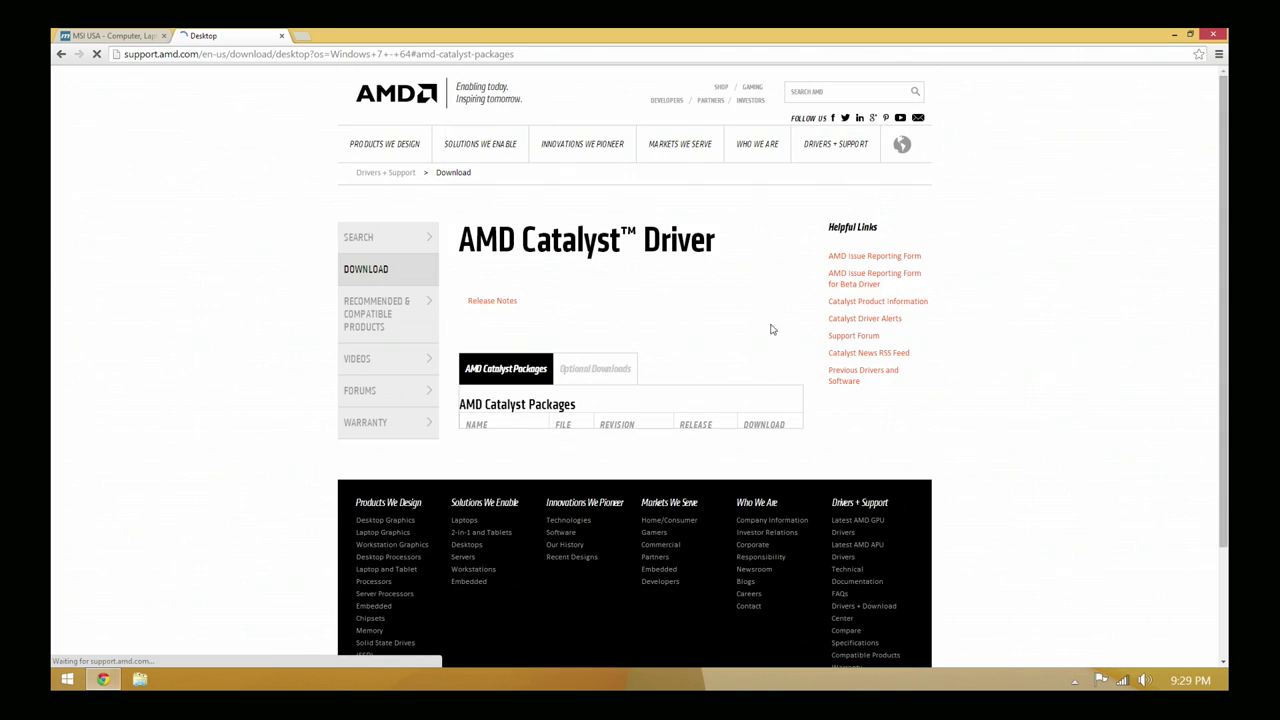
{"action": "scroll", "coordinate": [1002, 435], "scroll_direction": "down", "scroll_amount": 1}
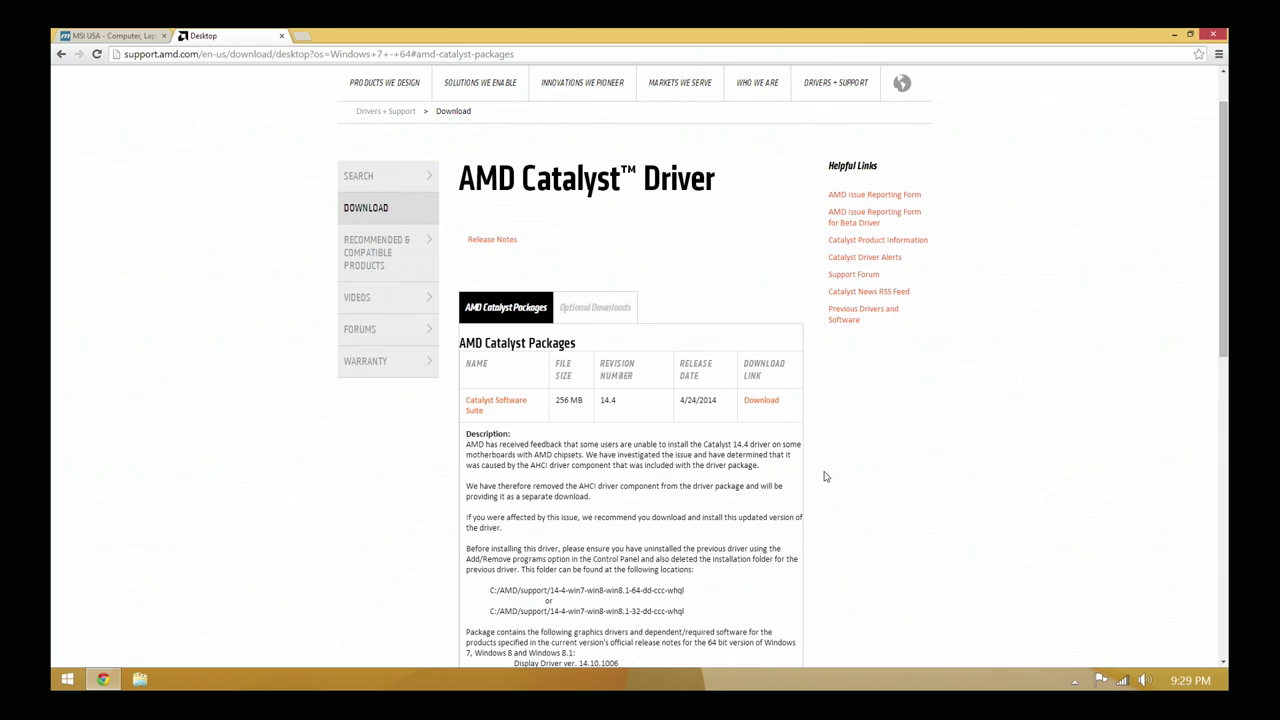
{"action": "left_click", "coordinate": [1174, 35]}
Extract the Realtek LAN archive in Downloads without opening the extracted files
{"action": "double_click", "coordinate": [84, 62]}
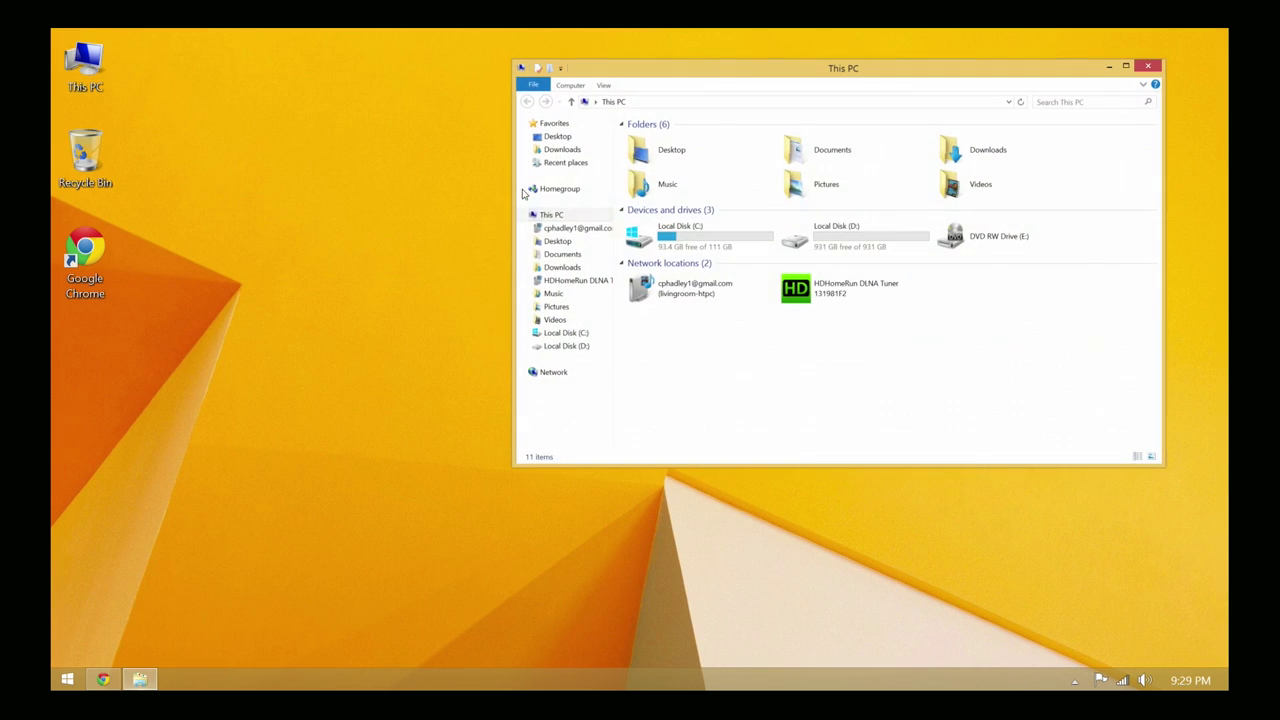
{"action": "left_click", "coordinate": [566, 269]}
{"action": "left_click_drag", "start_coordinate": [763, 80], "coordinate": [646, 109]}
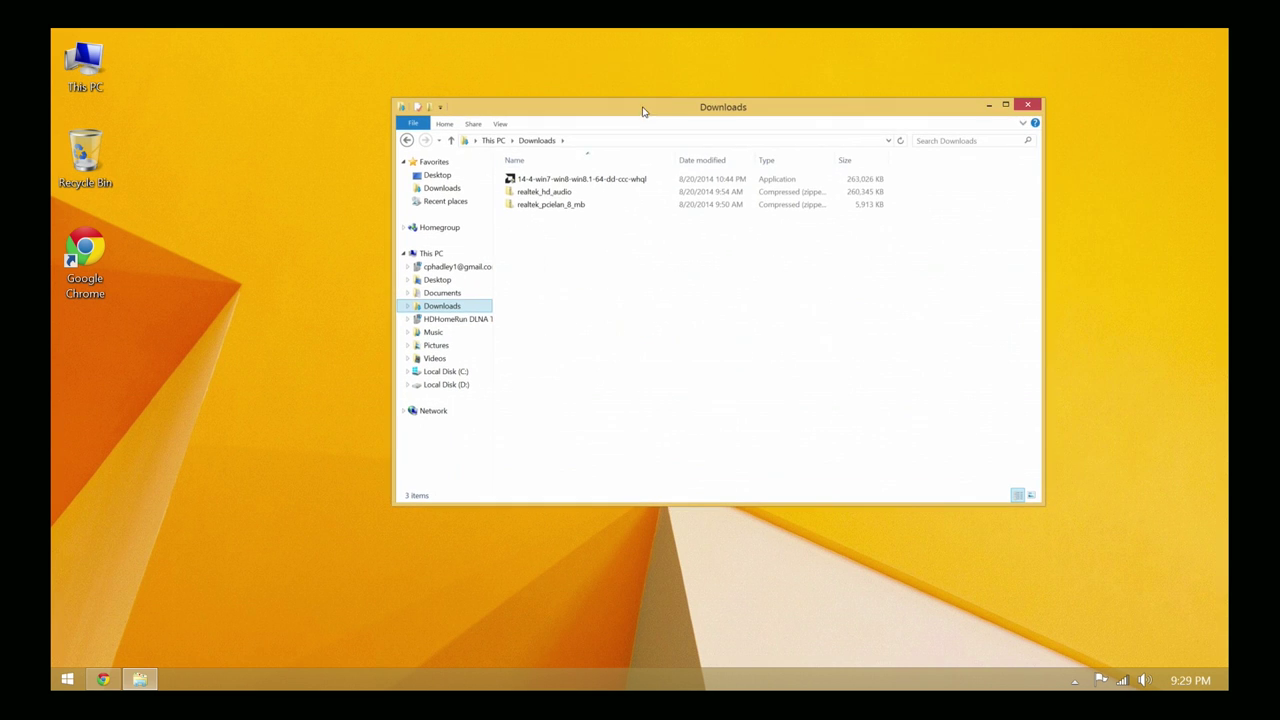
{"action": "right_click", "coordinate": [561, 201]}
{"action": "left_click", "coordinate": [602, 249]}
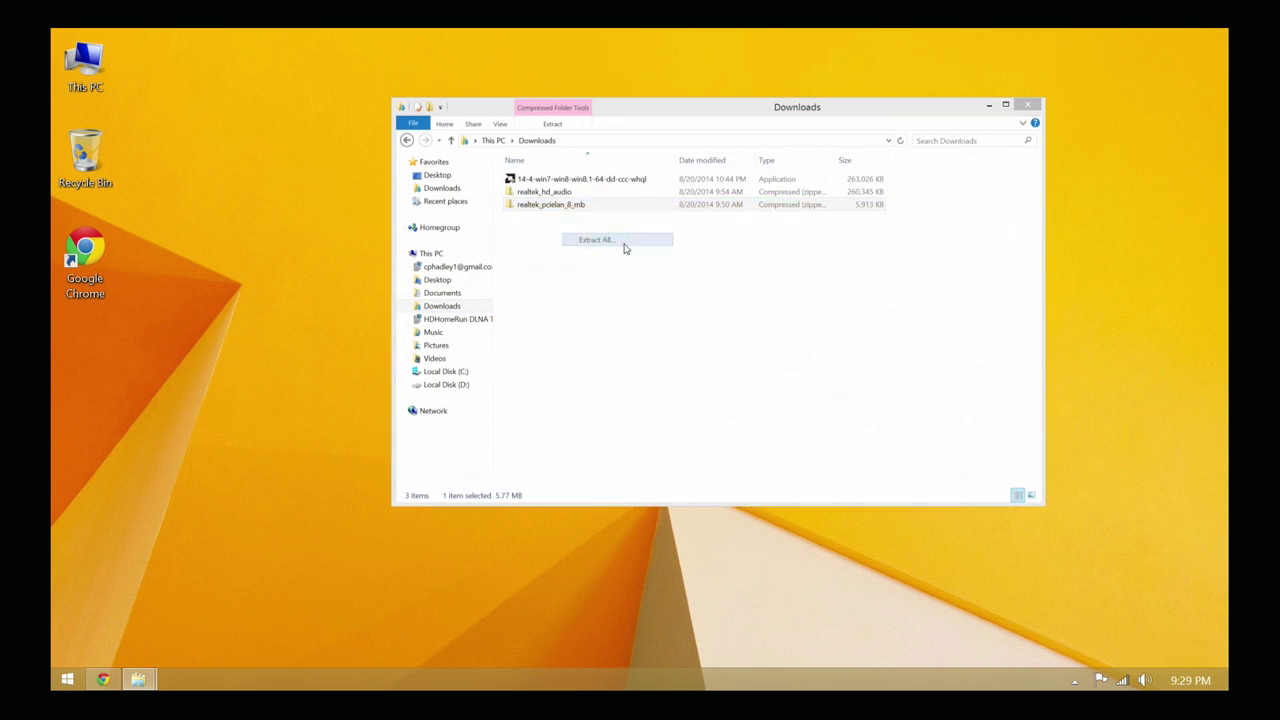
{"action": "left_click", "coordinate": [598, 328]}
{"action": "left_click", "coordinate": [745, 478]}
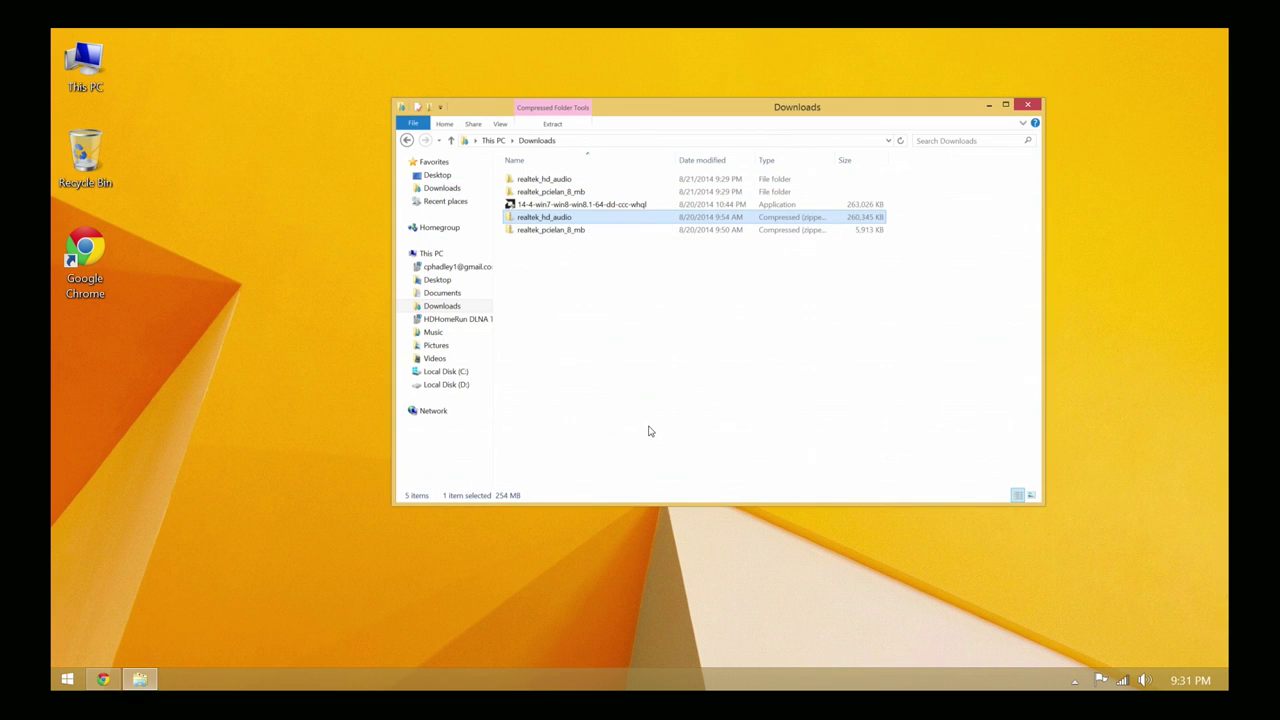
Launch the downloaded AMD Catalyst driver installer
{"action": "left_click", "coordinate": [601, 277]}
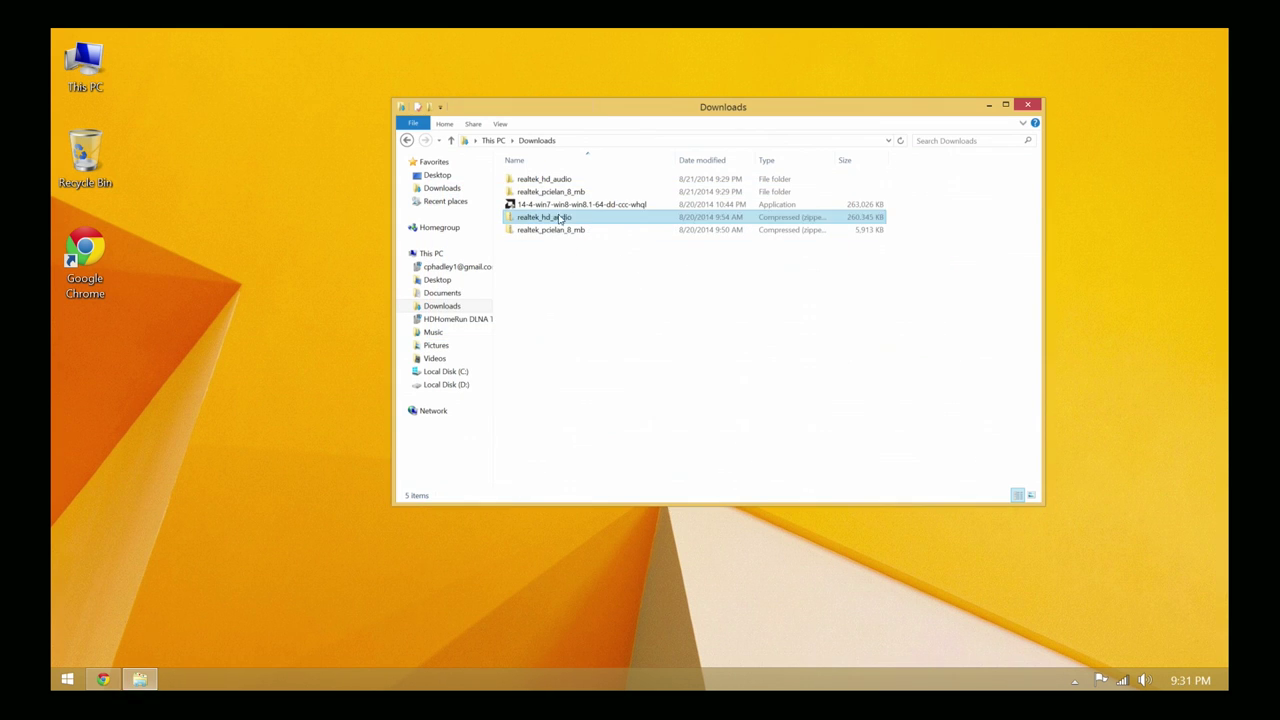
{"action": "left_click", "coordinate": [576, 208]}
{"action": "left_click", "coordinate": [592, 303]}
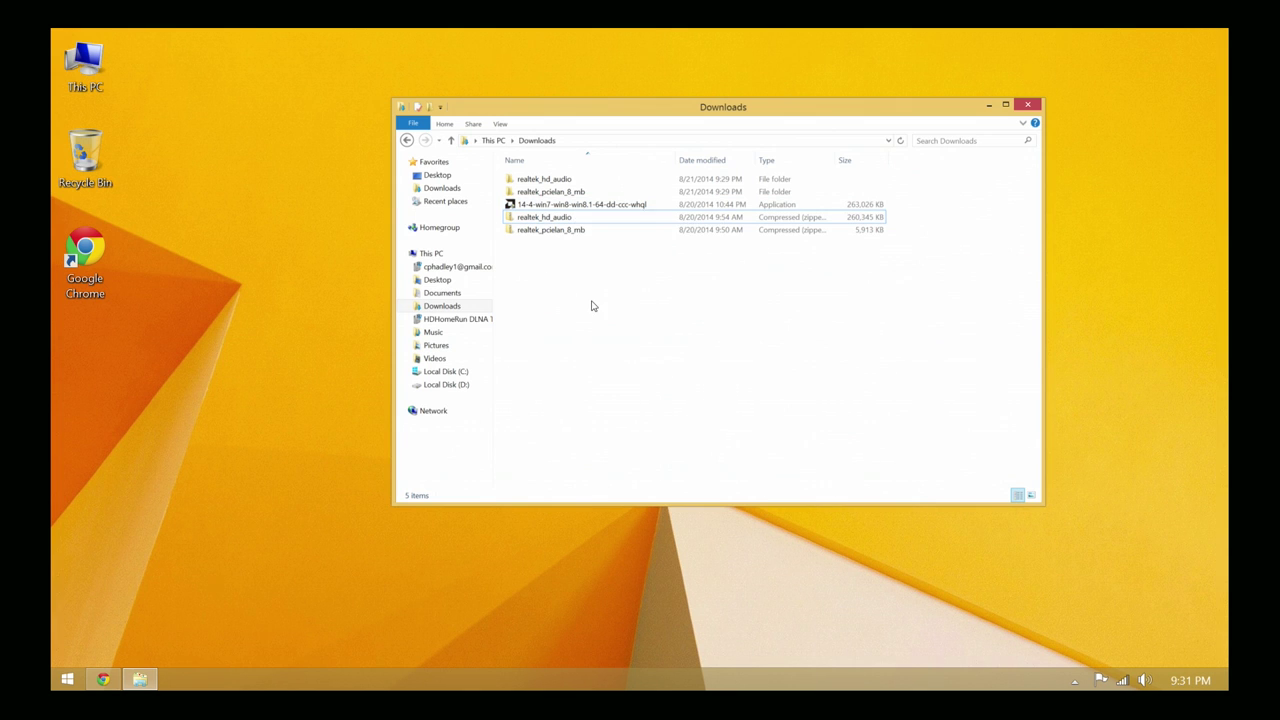
{"action": "double_click", "coordinate": [582, 206]}
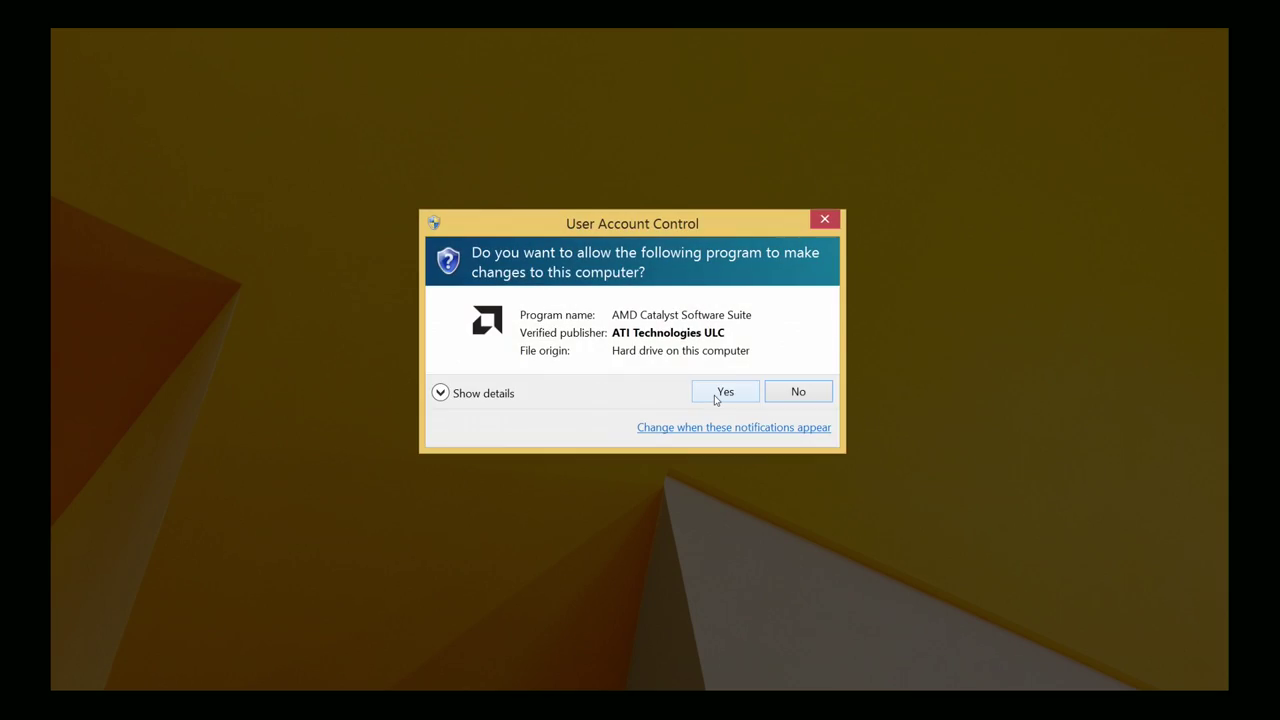
Unpack Catalyst to the default folder and choose a Custom install of its components
{"action": "left_click", "coordinate": [716, 391]}
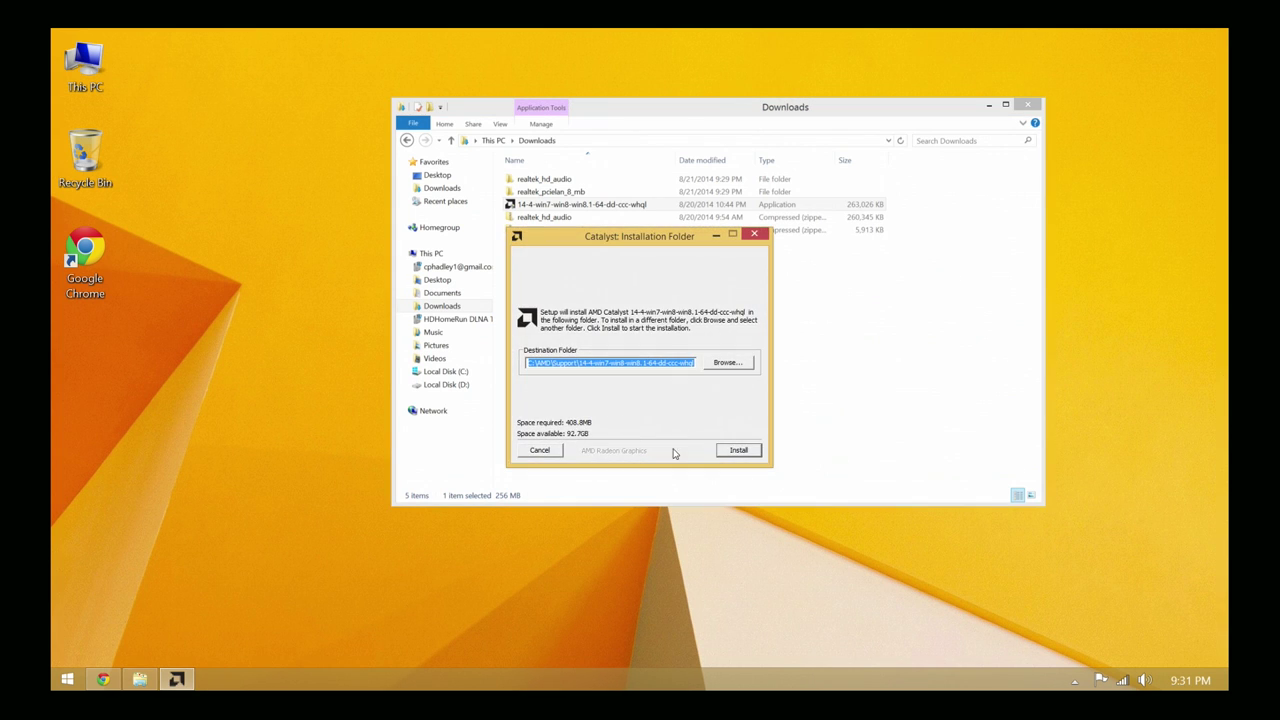
{"action": "left_click", "coordinate": [738, 450]}
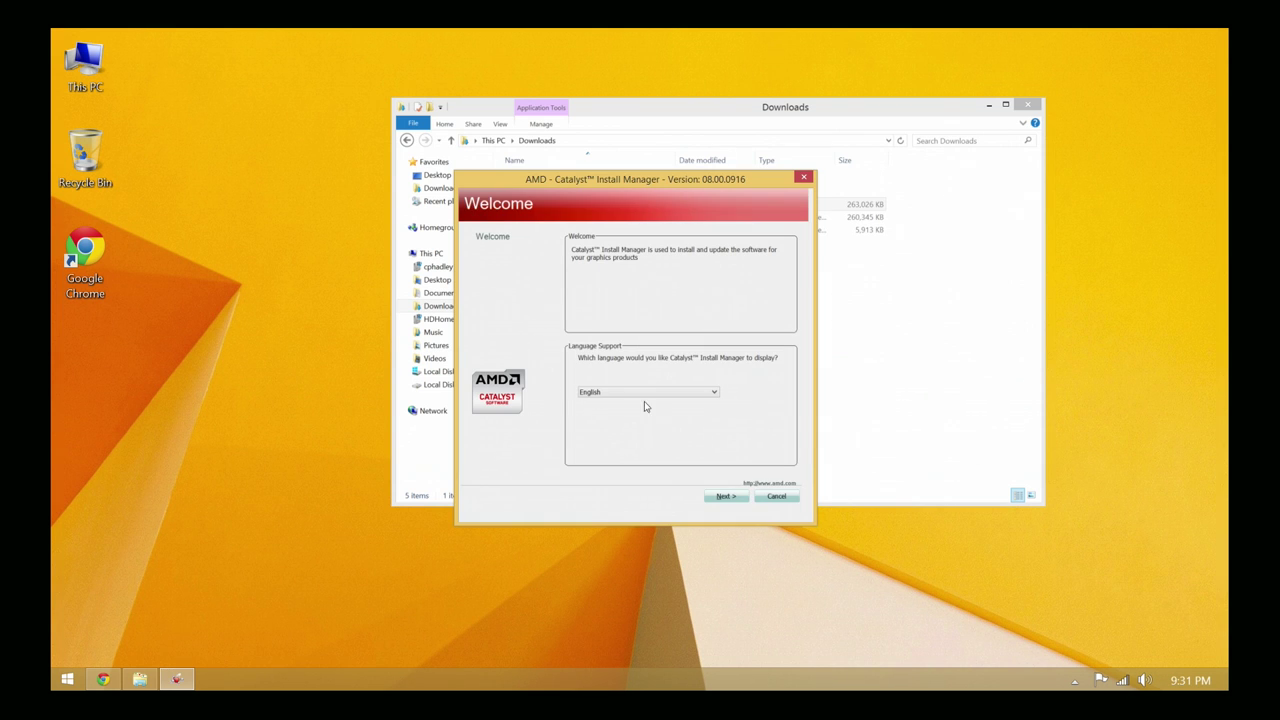
{"action": "left_click", "coordinate": [732, 497]}
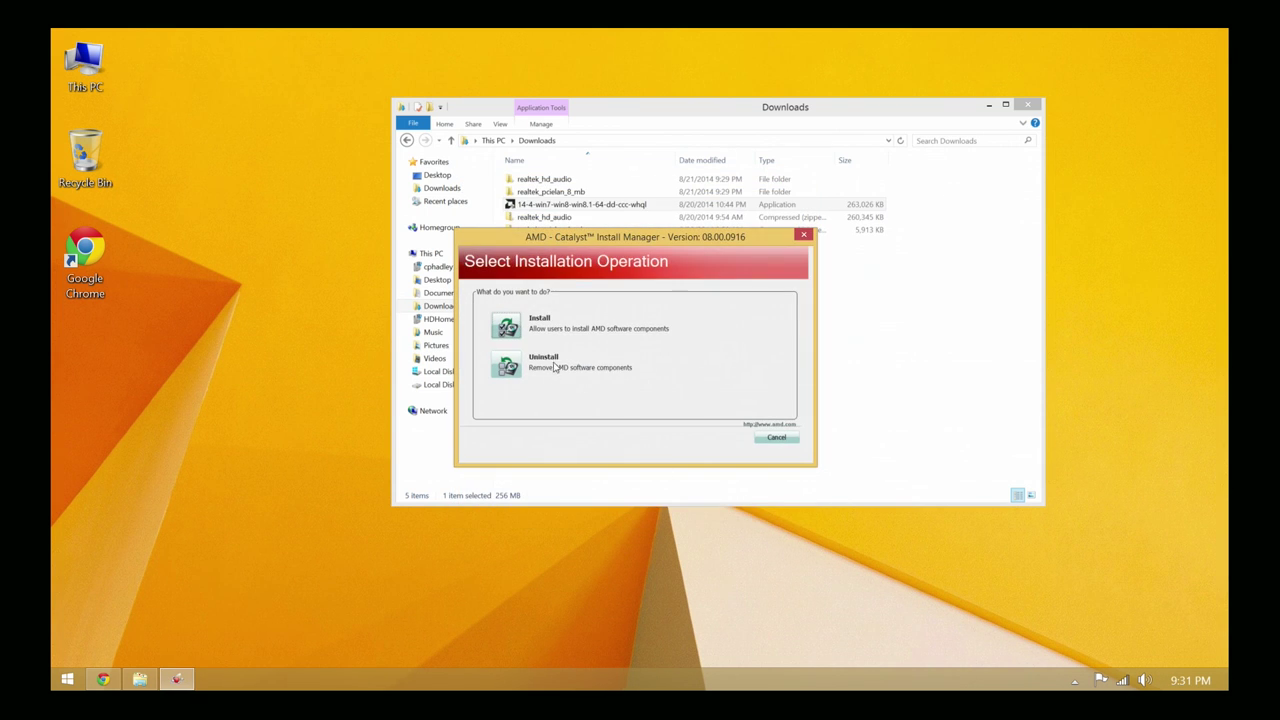
{"action": "left_click", "coordinate": [515, 333]}
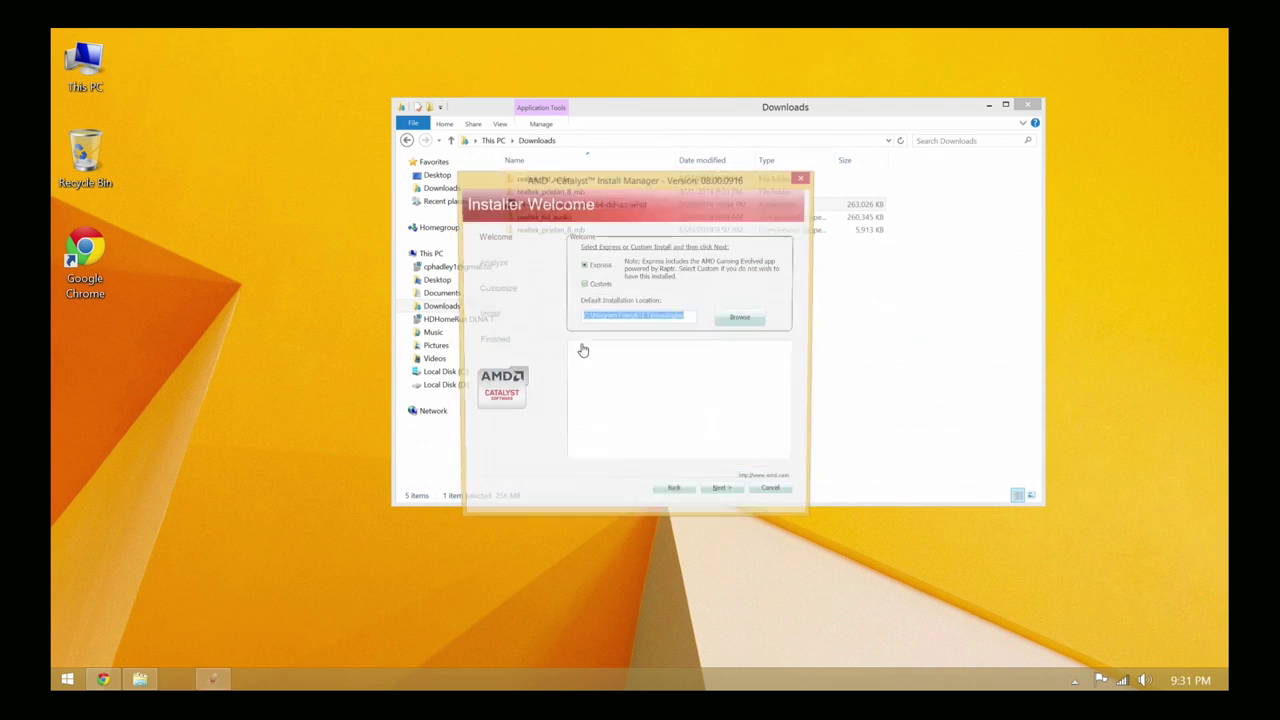
{"action": "left_click", "coordinate": [605, 289]}
{"action": "left_click", "coordinate": [737, 499]}
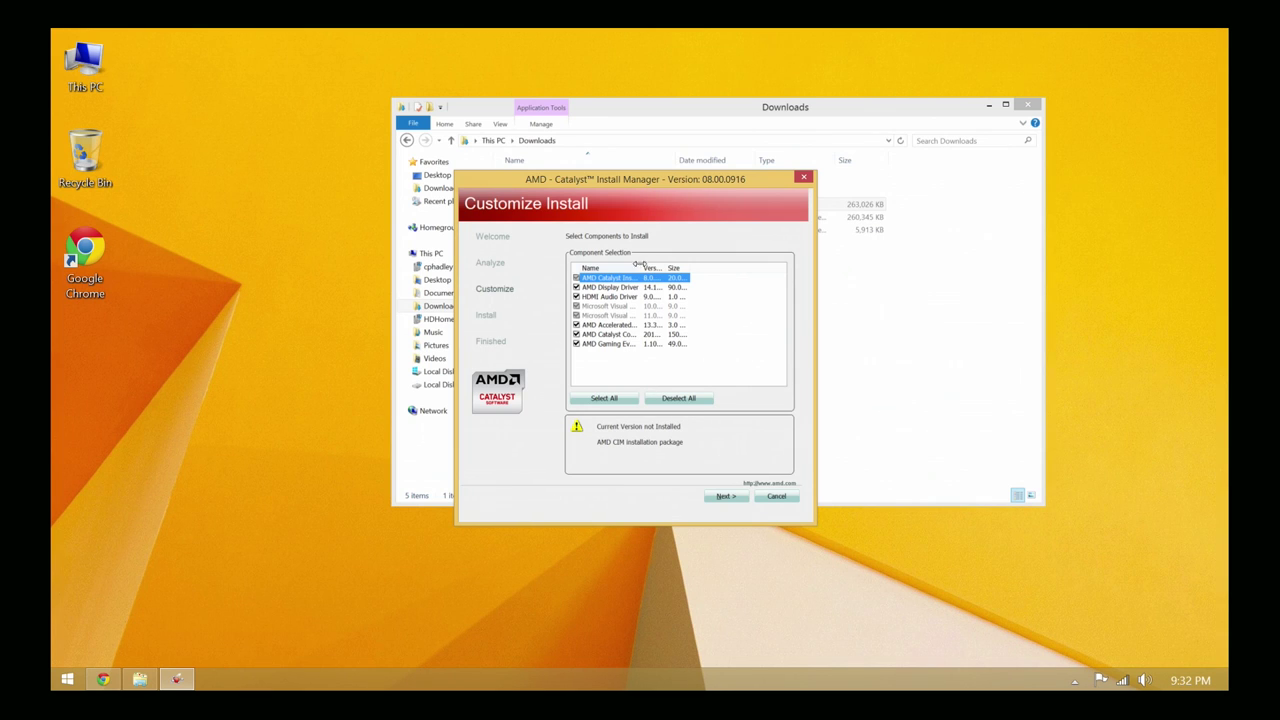
{"action": "left_click_drag", "start_coordinate": [640, 267], "coordinate": [714, 267]}
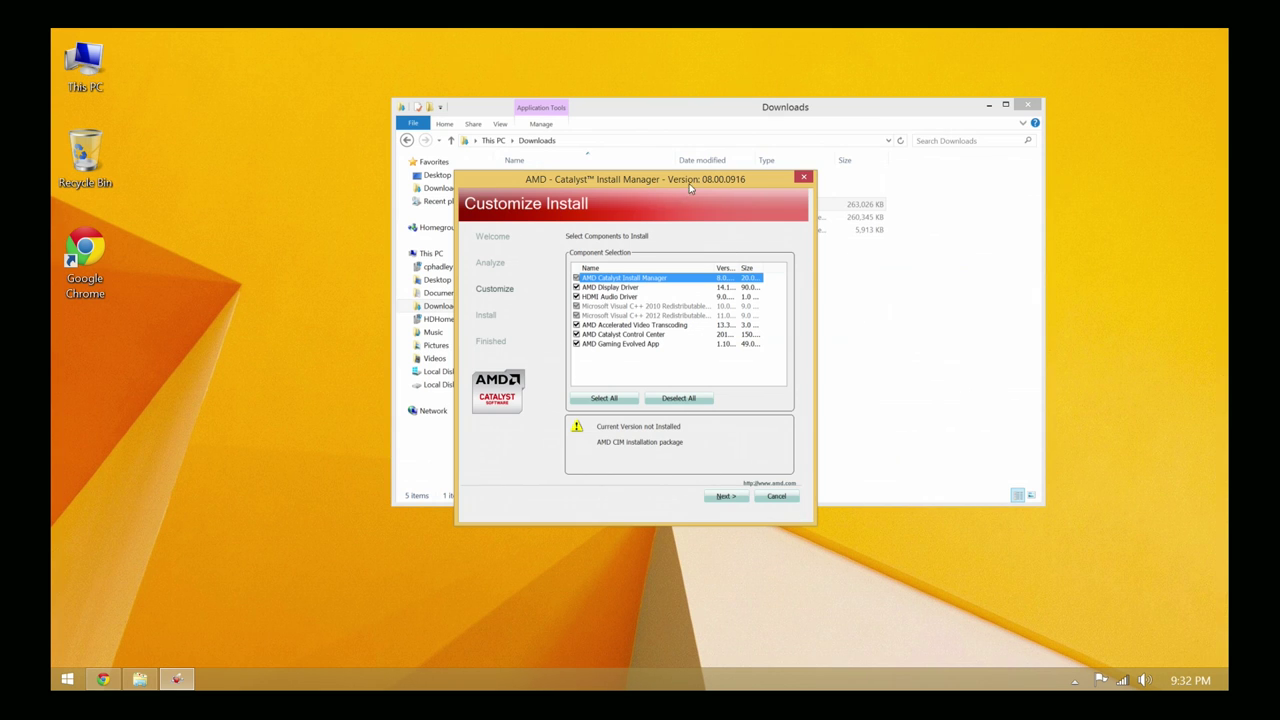
Reposition the installer window and check the MSI driver tab in Chrome
{"action": "left_click_drag", "start_coordinate": [691, 180], "coordinate": [771, 217]}
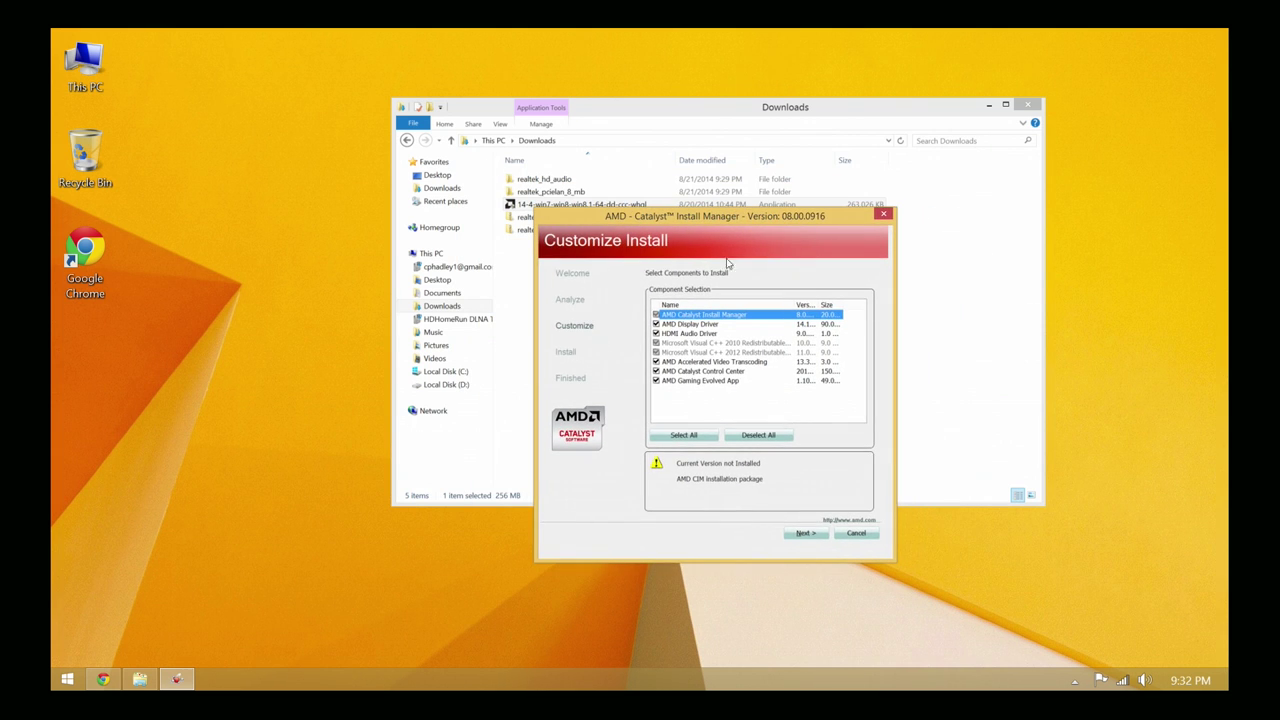
{"action": "left_click_drag", "start_coordinate": [766, 220], "coordinate": [733, 197]}
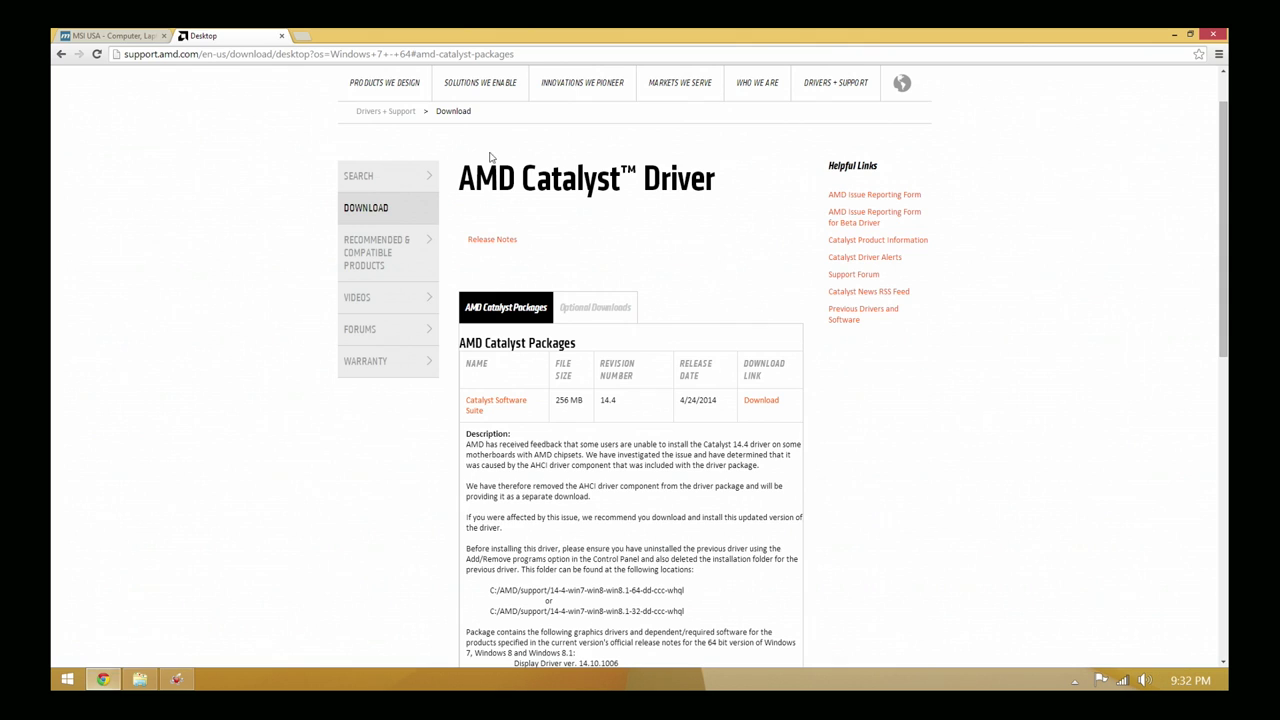
{"action": "left_click", "coordinate": [110, 35]}
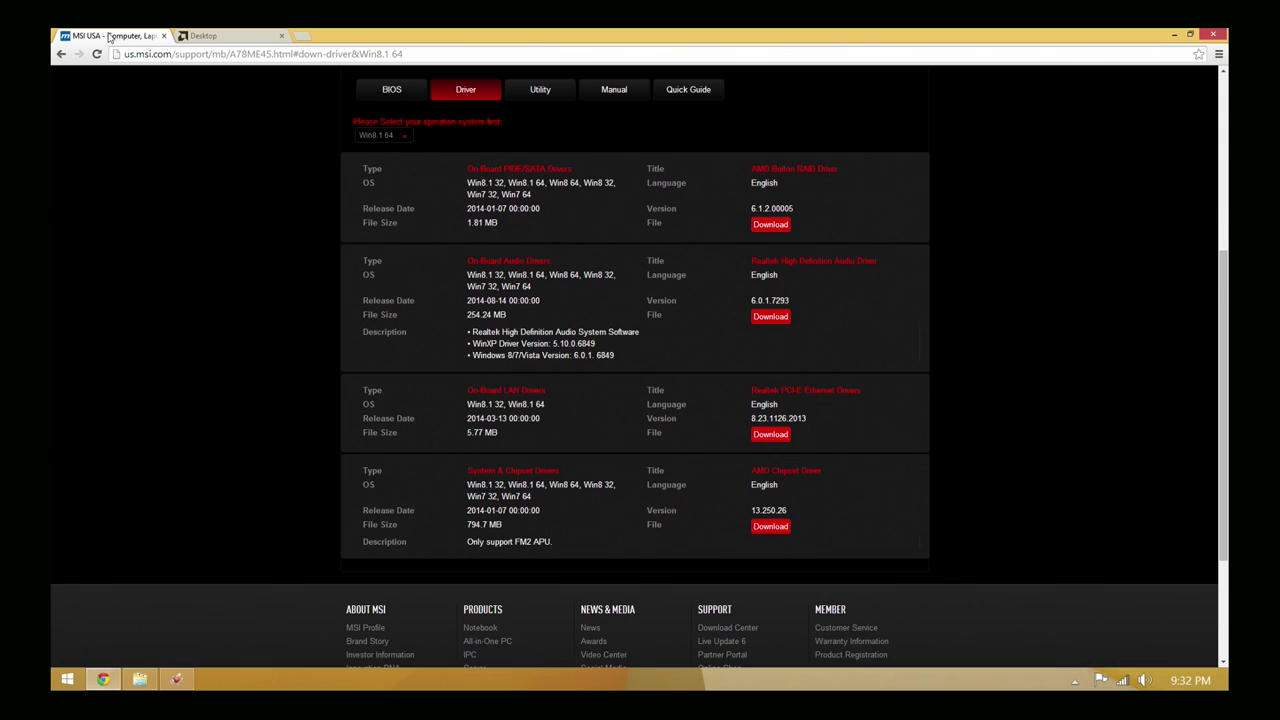
{"action": "left_click", "coordinate": [1176, 36]}
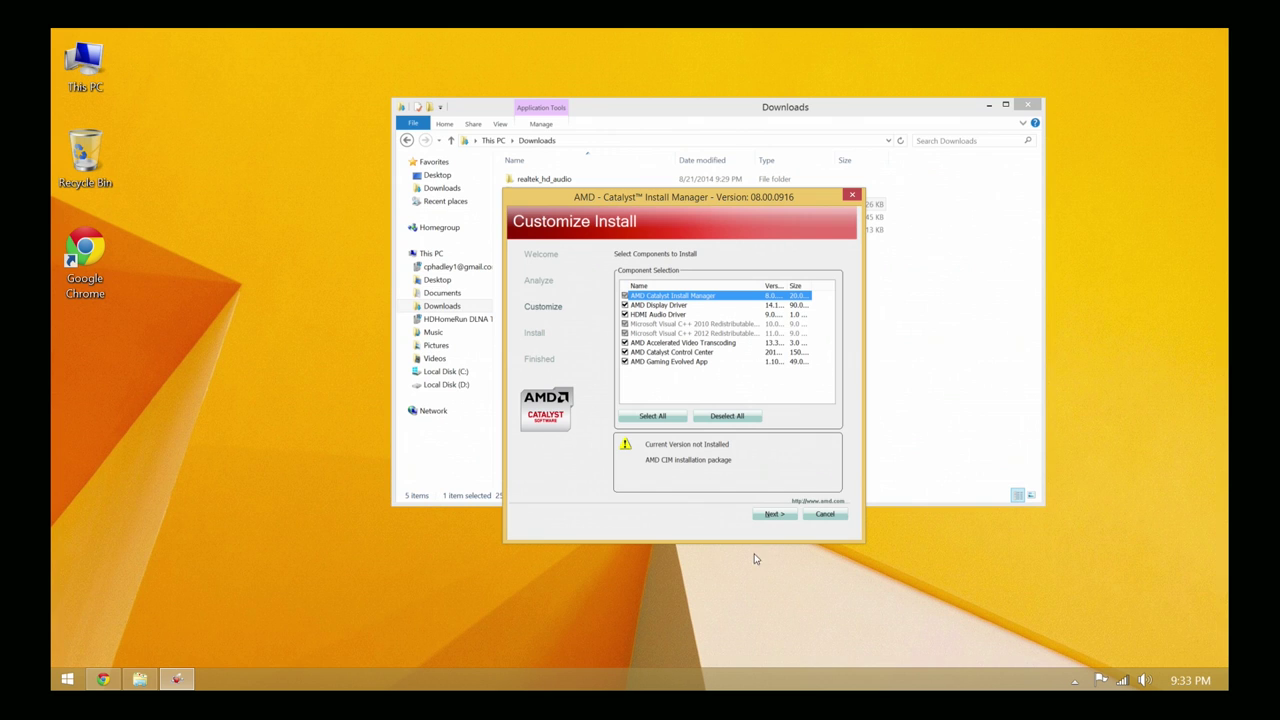
Untick AMD Gaming Evolved App and accept the EULA to begin installing
{"action": "left_click", "coordinate": [625, 363]}
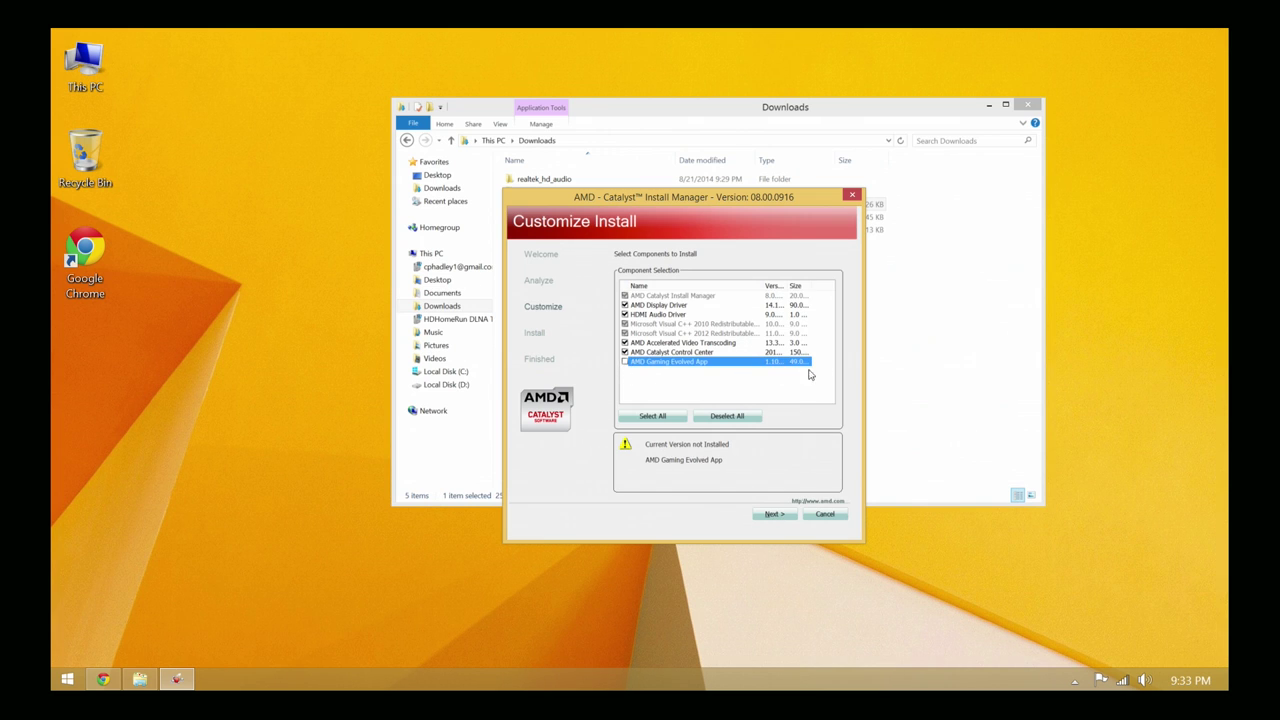
{"action": "left_click", "coordinate": [783, 516]}
{"action": "left_click", "coordinate": [658, 501]}
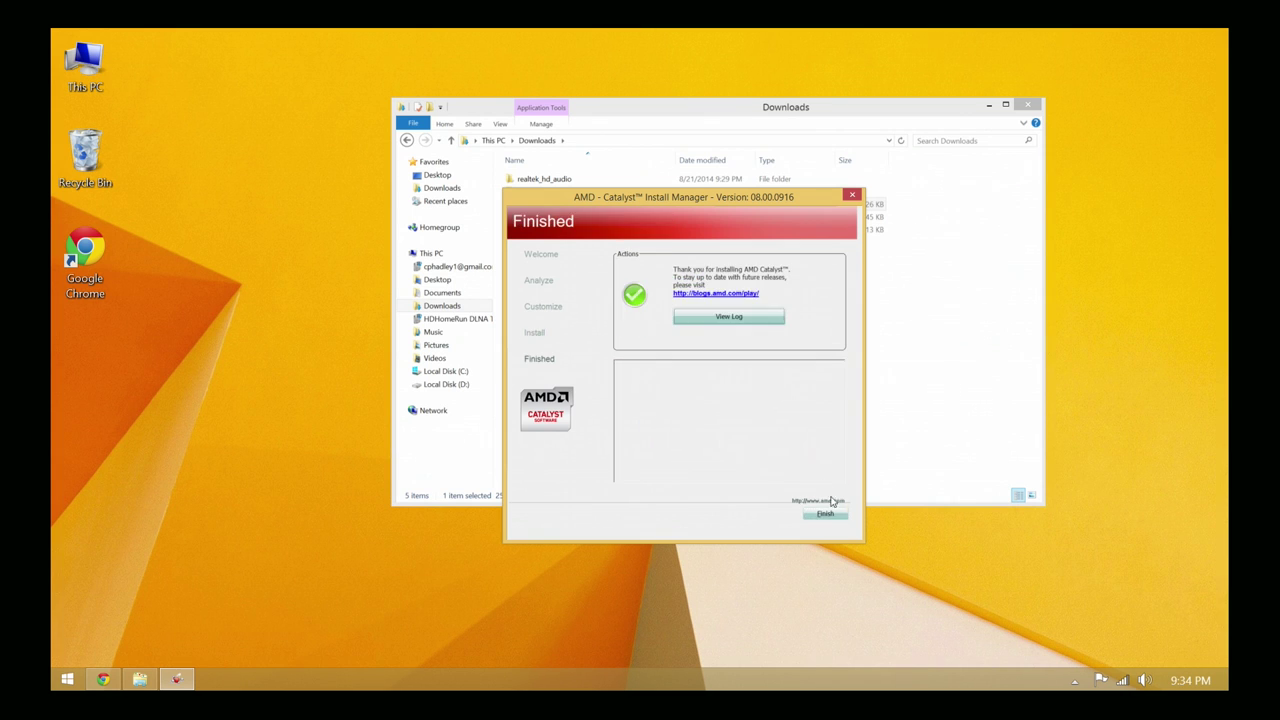
Close the Catalyst installer once its Finished page appears
{"action": "left_click", "coordinate": [825, 513]}
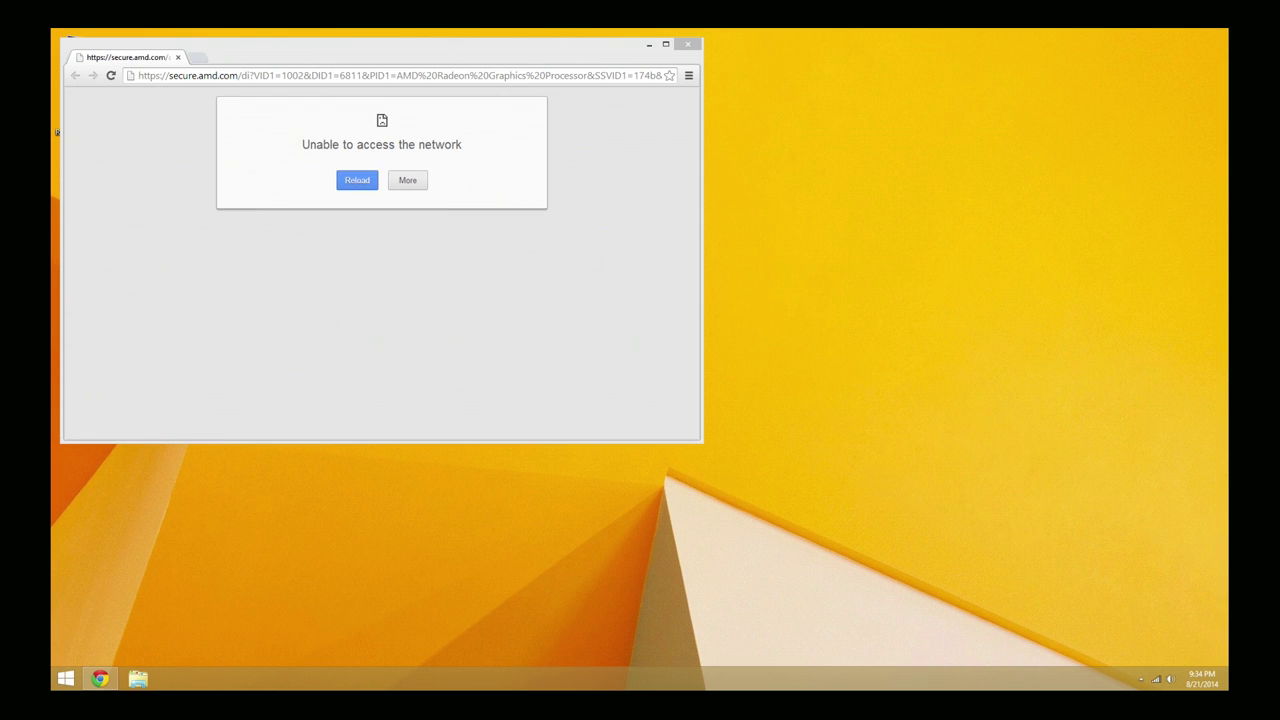
Close Chrome's 'Unable to access the network' window and bring up the desktop context menu
{"action": "left_click", "coordinate": [688, 44]}
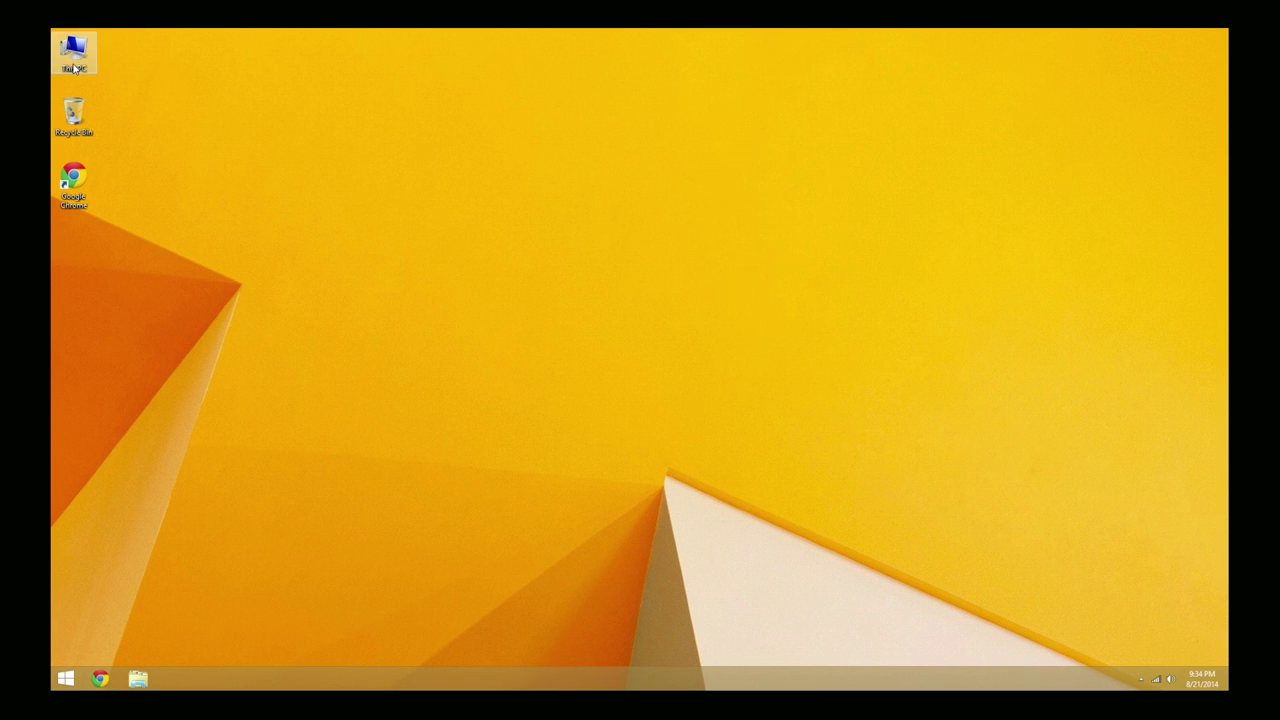
{"action": "right_click", "coordinate": [231, 149]}
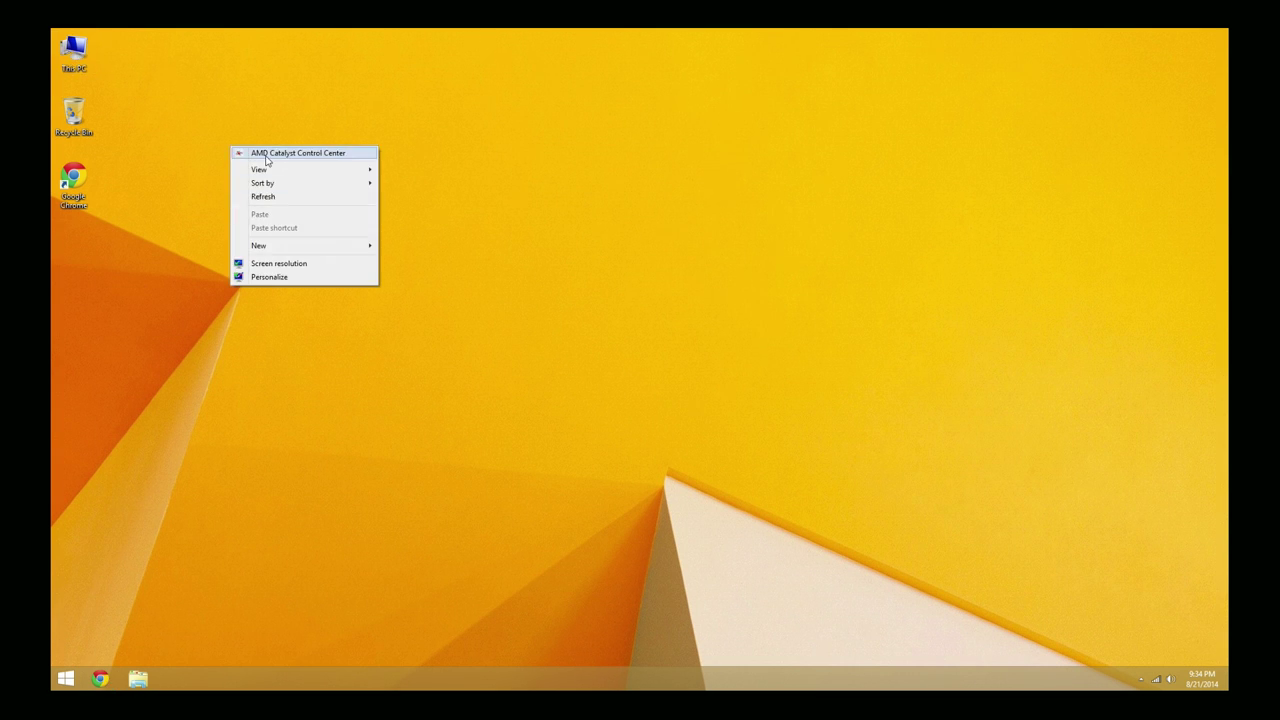
In Catalyst Control Center, apply 0% overscan to the digital flat panel and close it
{"action": "left_click", "coordinate": [267, 155]}
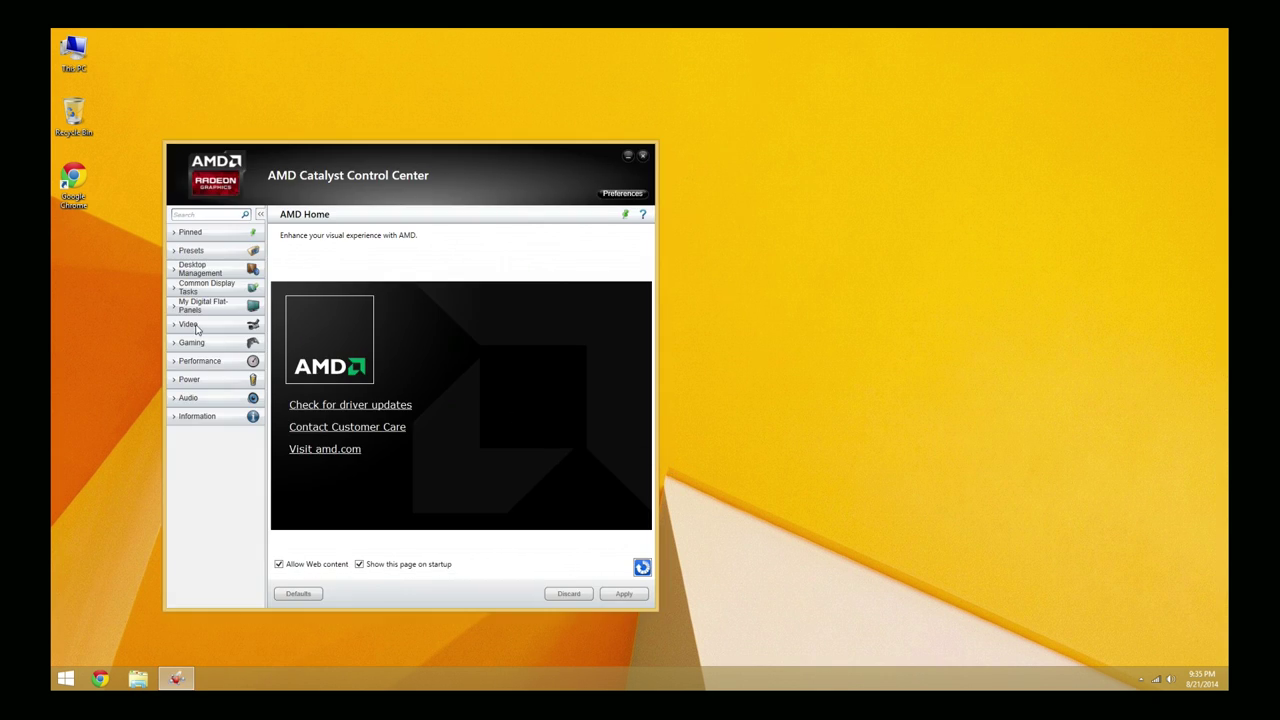
{"action": "left_click", "coordinate": [190, 308]}
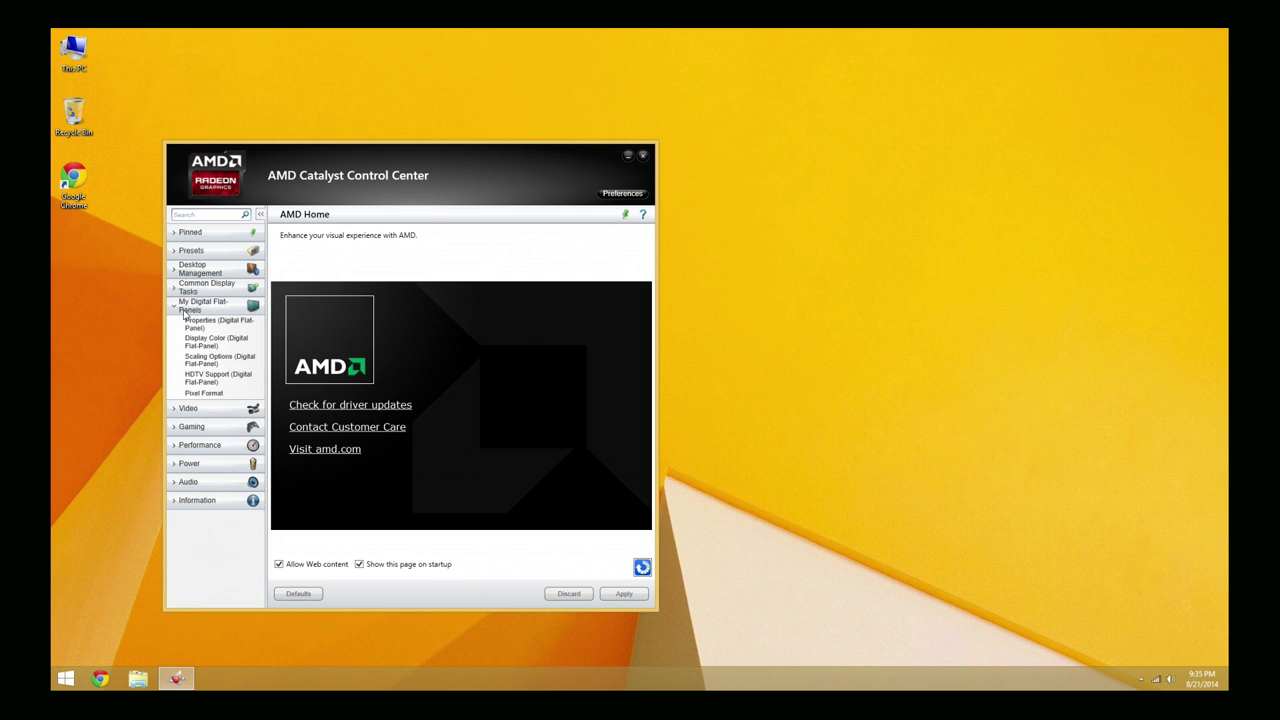
{"action": "left_click", "coordinate": [190, 362]}
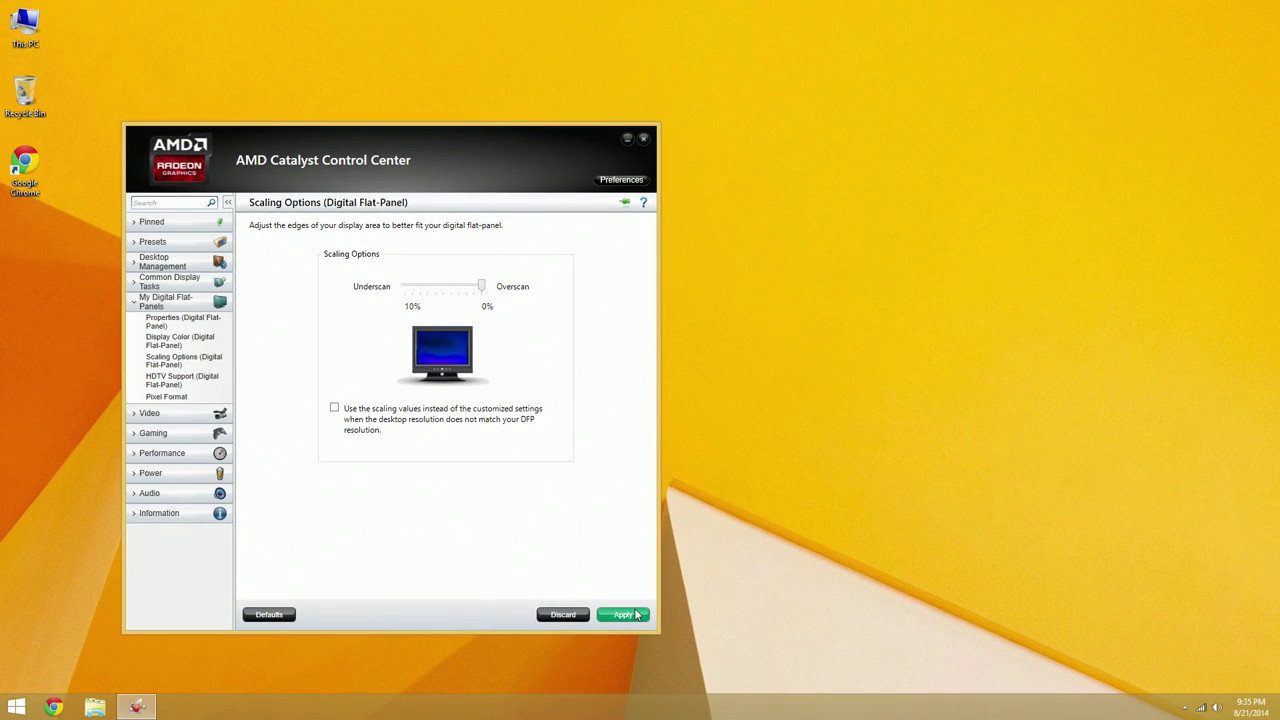
{"action": "left_click", "coordinate": [638, 614]}
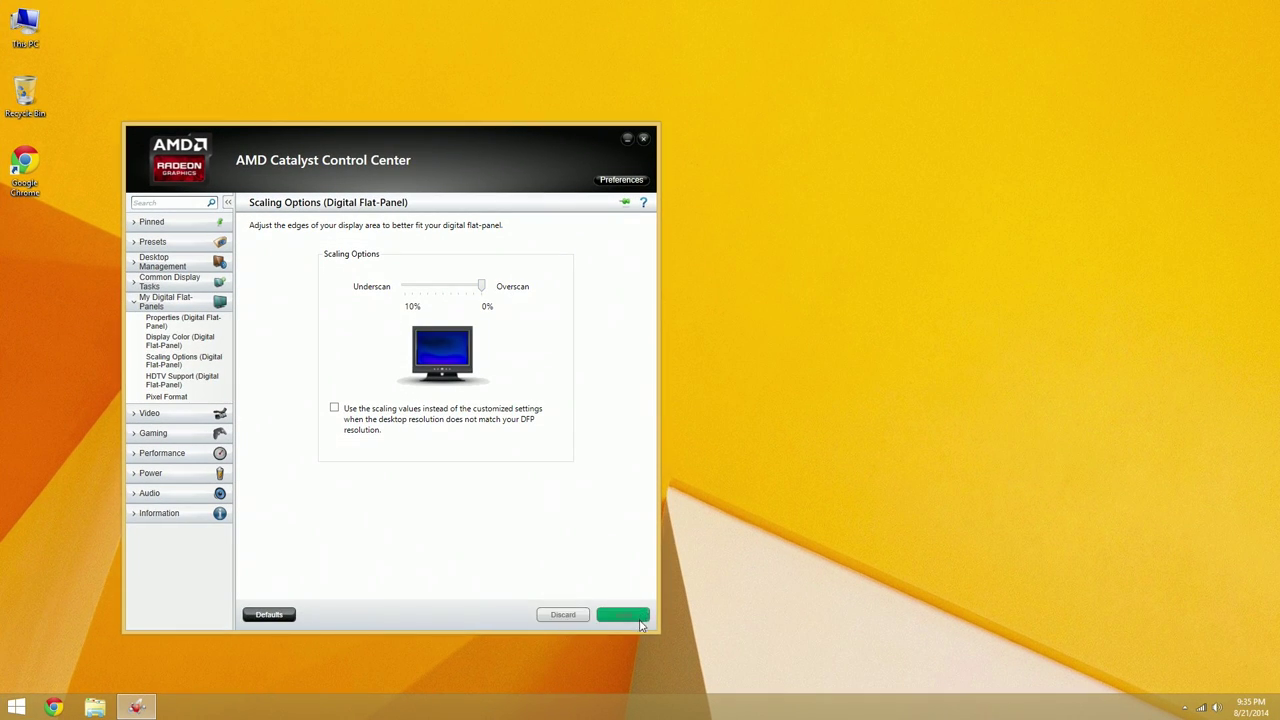
{"action": "left_click", "coordinate": [644, 140]}
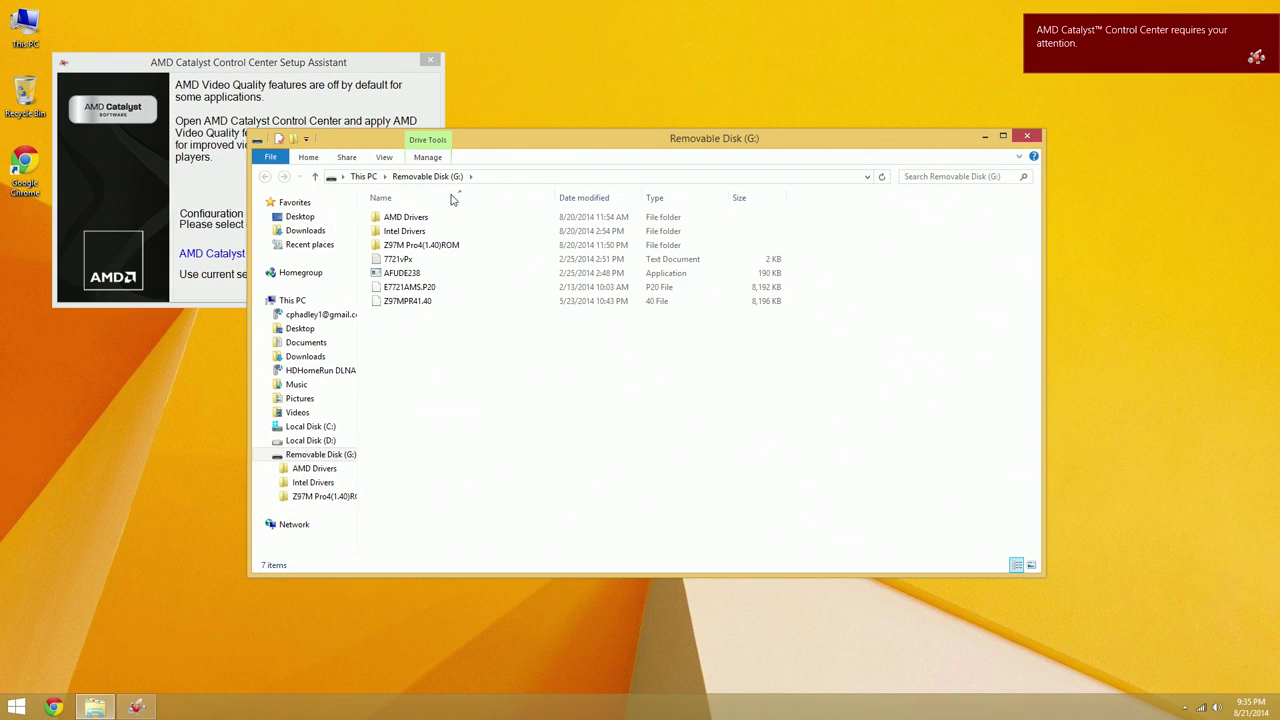
Open the AMD Drivers folder and dismiss the Catalyst setup assistant, keeping current settings
{"action": "double_click", "coordinate": [412, 217]}
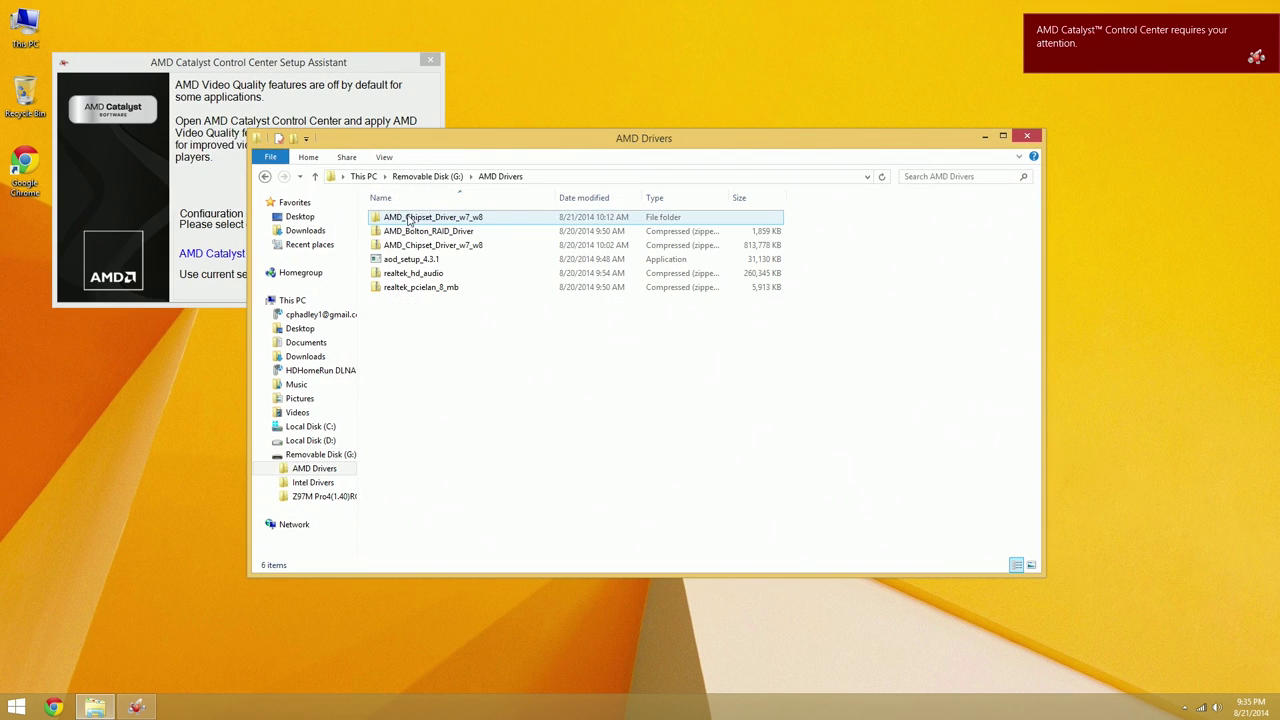
{"action": "left_click", "coordinate": [357, 78]}
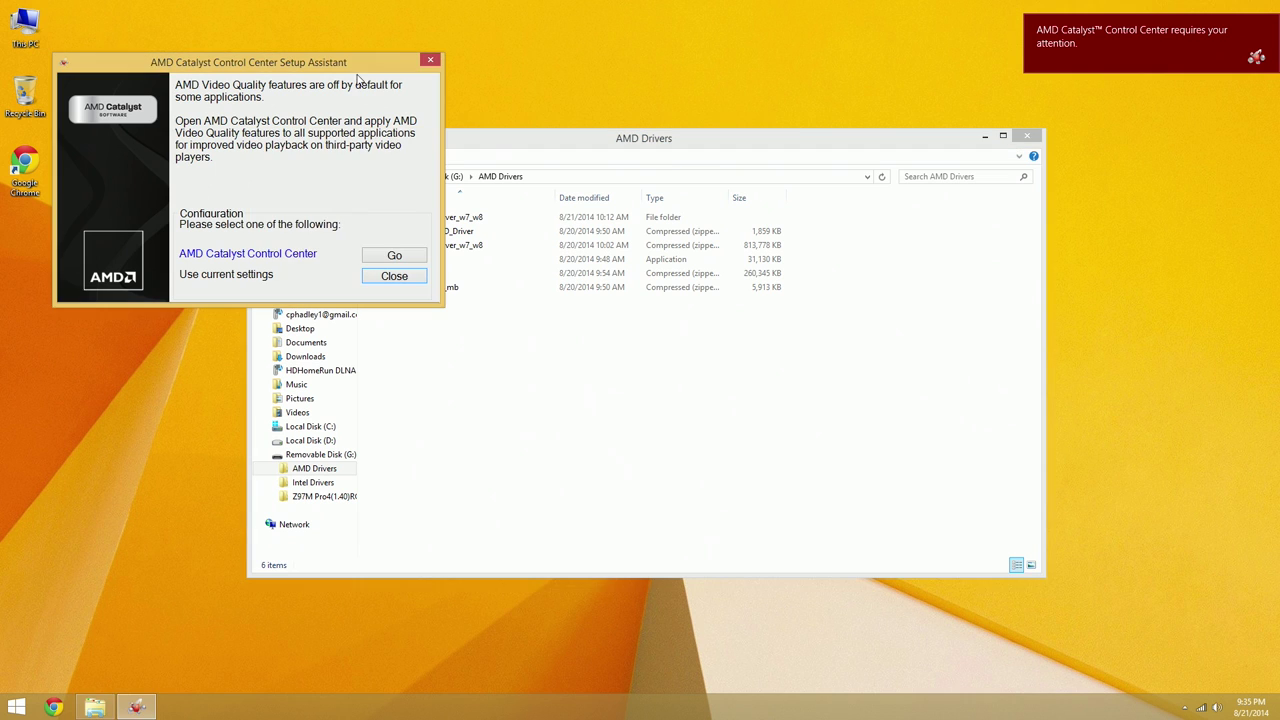
{"action": "left_click", "coordinate": [394, 276]}
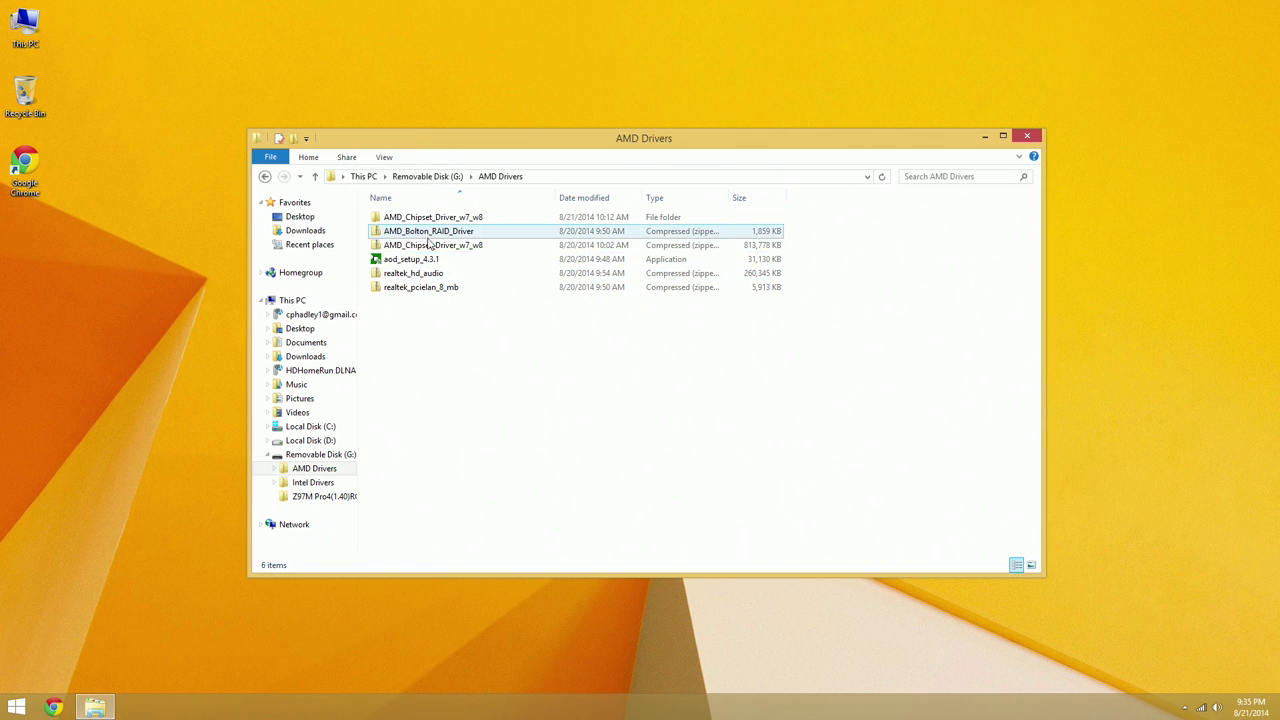
Copy AMD_Chipset_Driver_w7_w8 into Downloads in a second window, then close AMD Drivers
{"action": "left_click", "coordinate": [450, 220]}
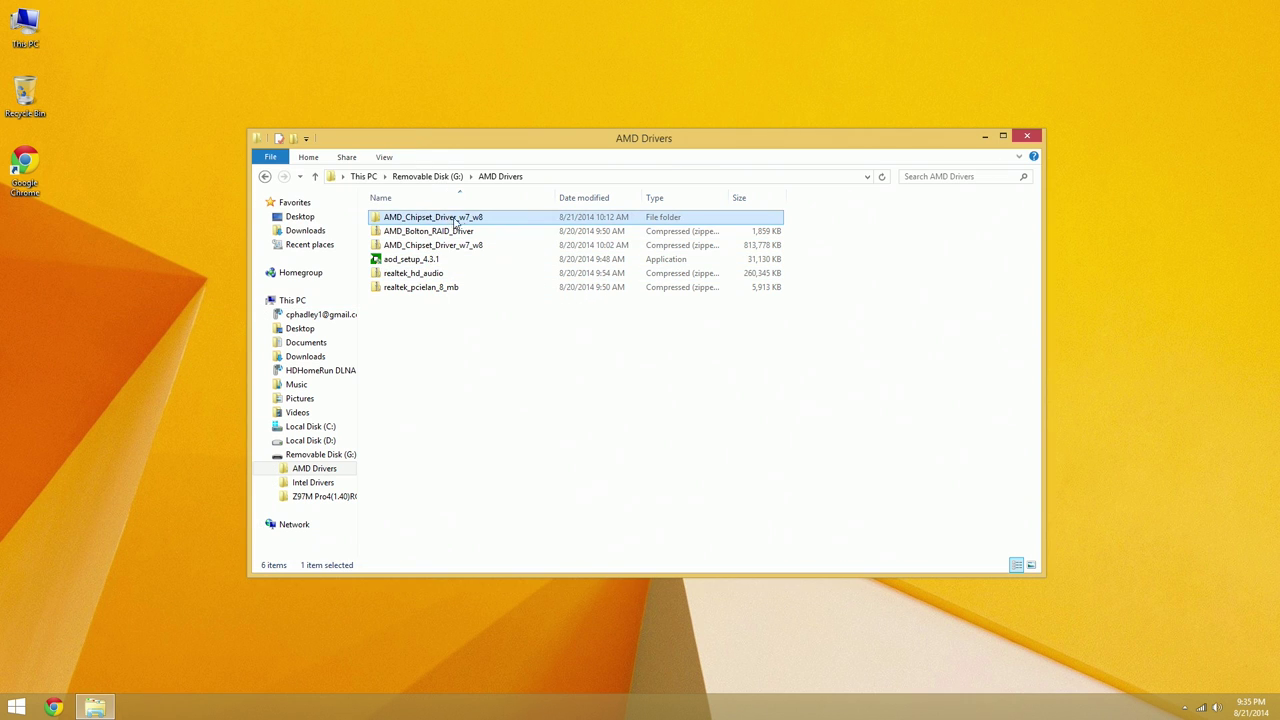
{"action": "double_click", "coordinate": [22, 28]}
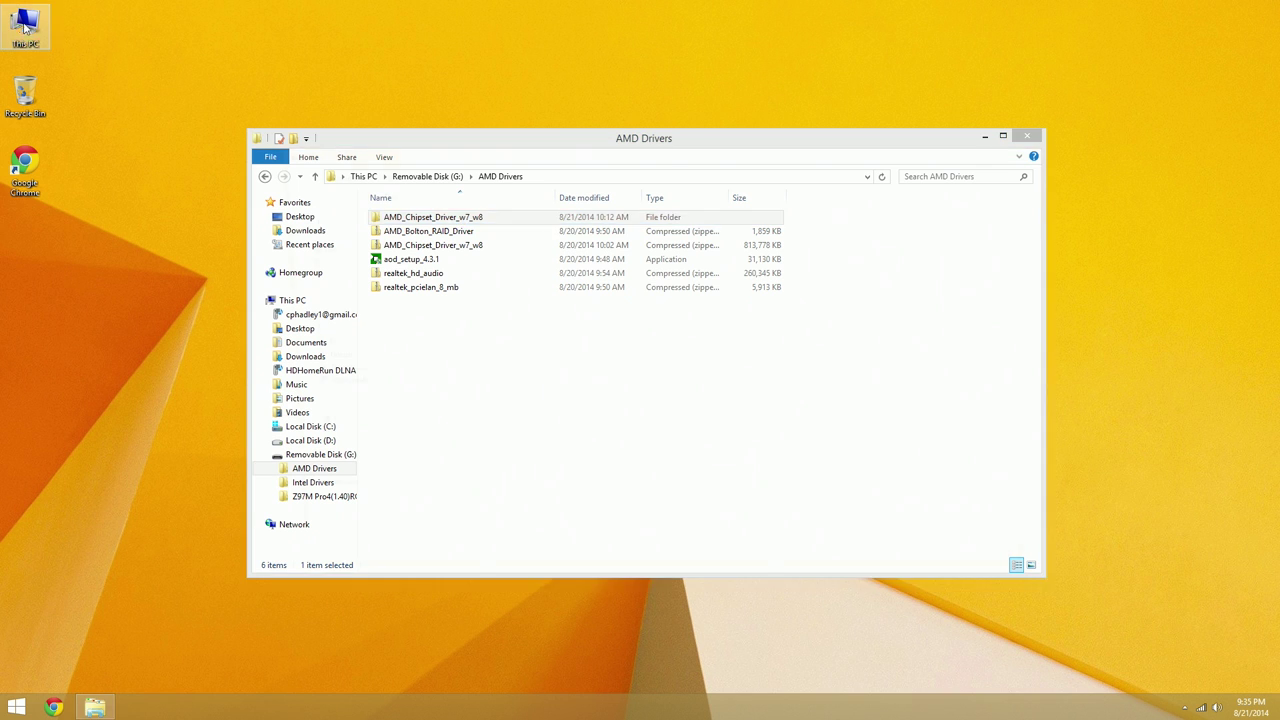
{"action": "left_click_drag", "start_coordinate": [451, 147], "coordinate": [754, 185]}
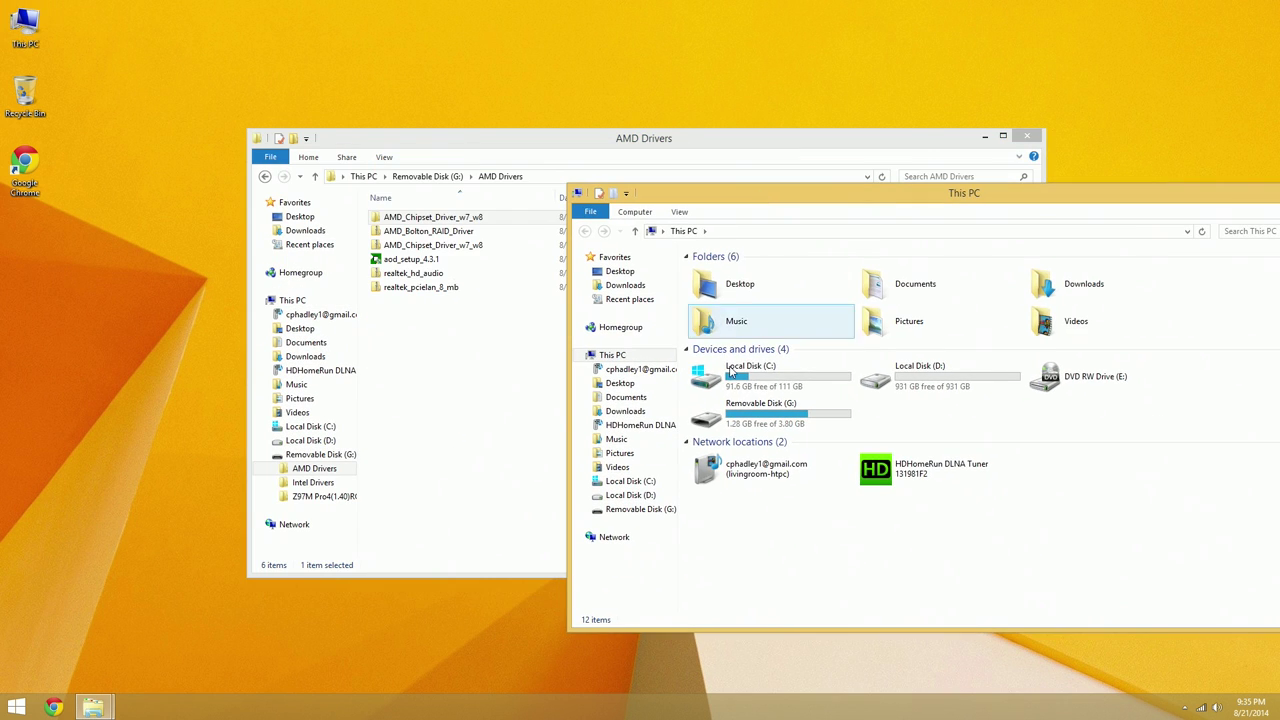
{"action": "left_click", "coordinate": [625, 411]}
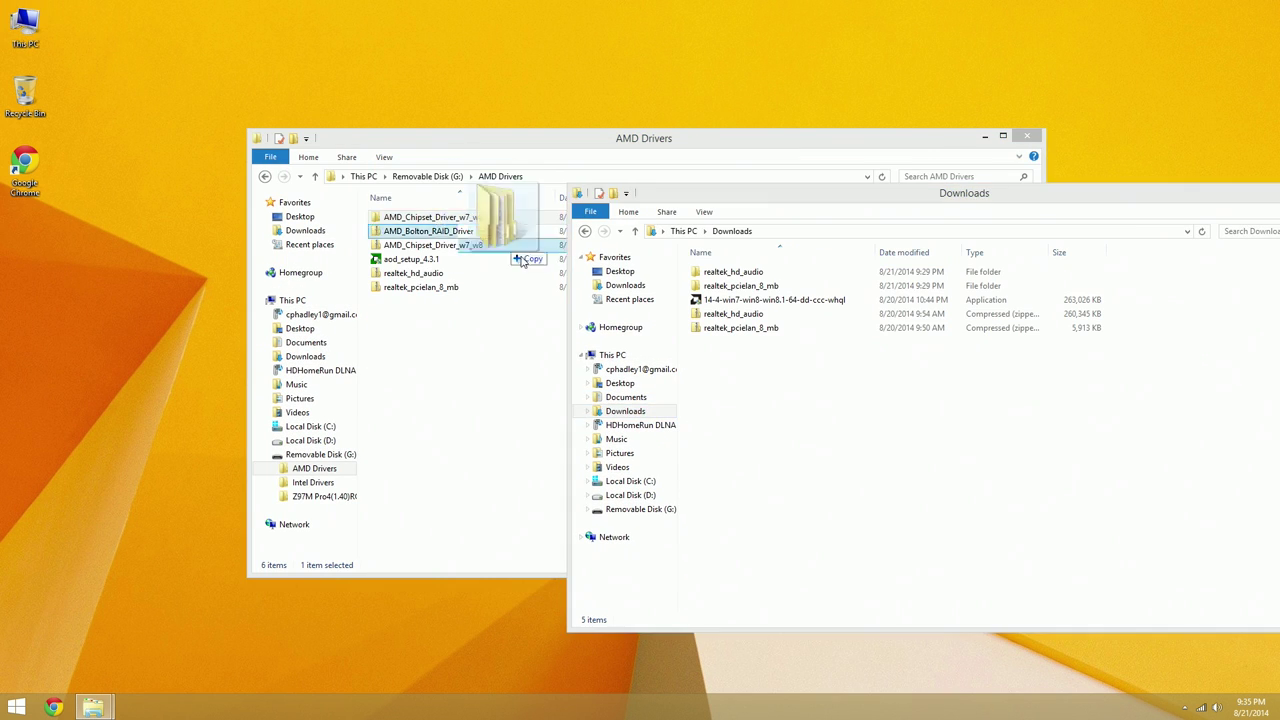
{"action": "key", "text": "ctrl+v"}
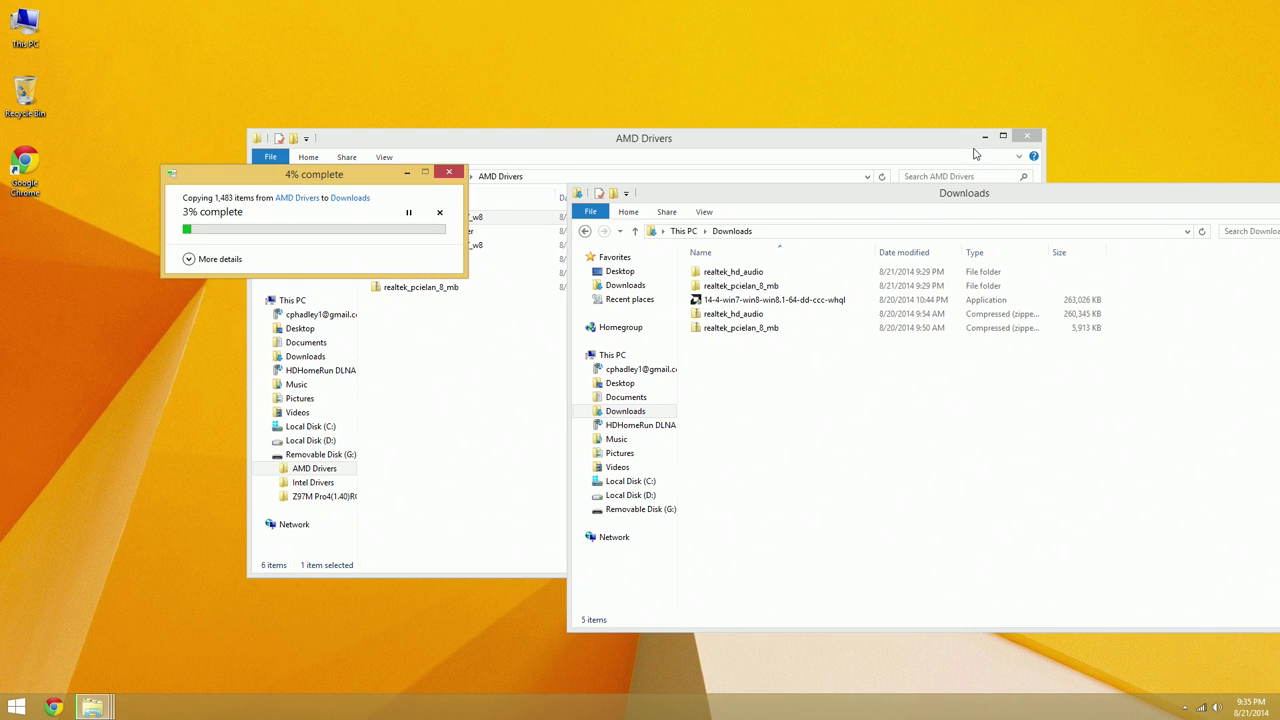
{"action": "left_click", "coordinate": [1027, 136]}
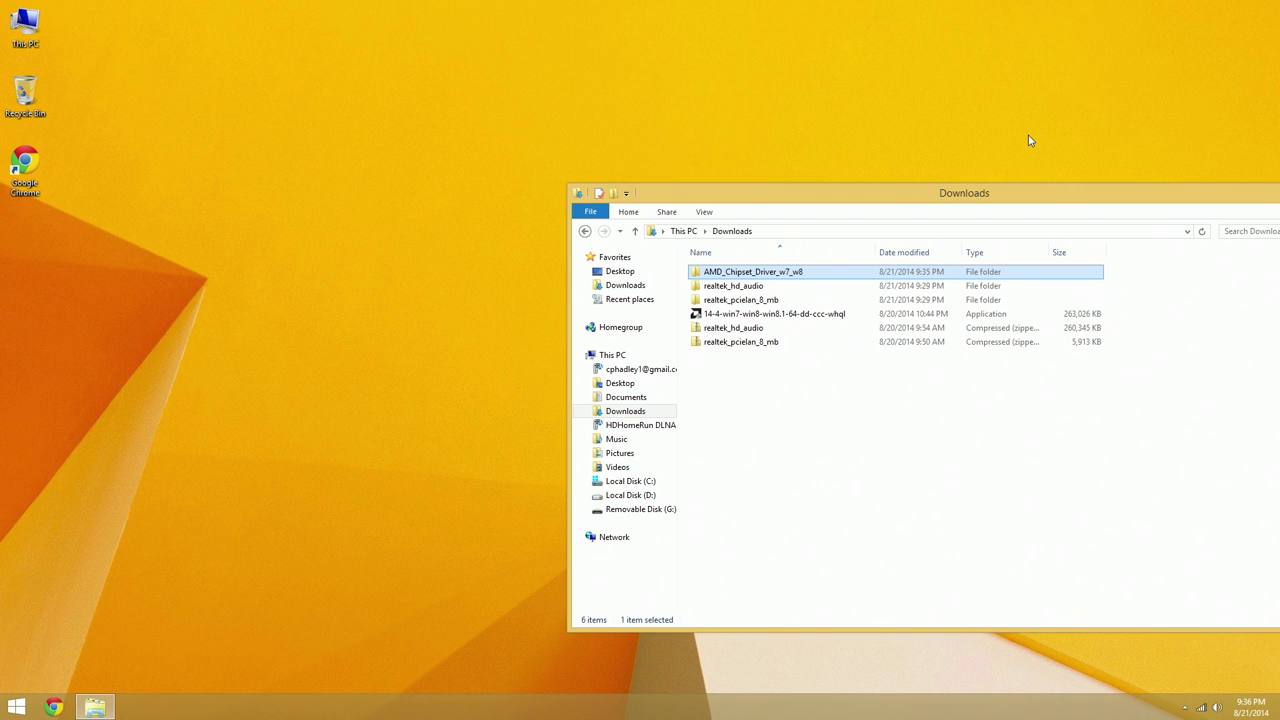
{"action": "left_click_drag", "start_coordinate": [1050, 205], "coordinate": [607, 79]}
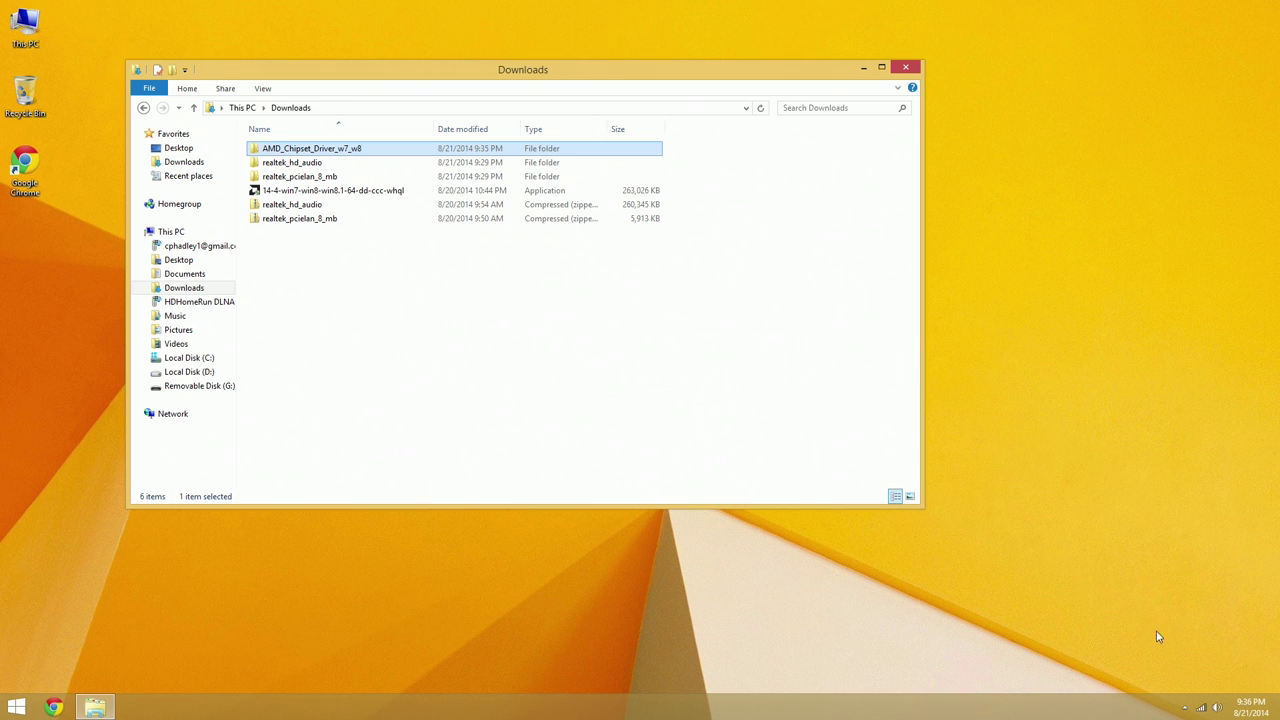
{"action": "left_click", "coordinate": [410, 309]}
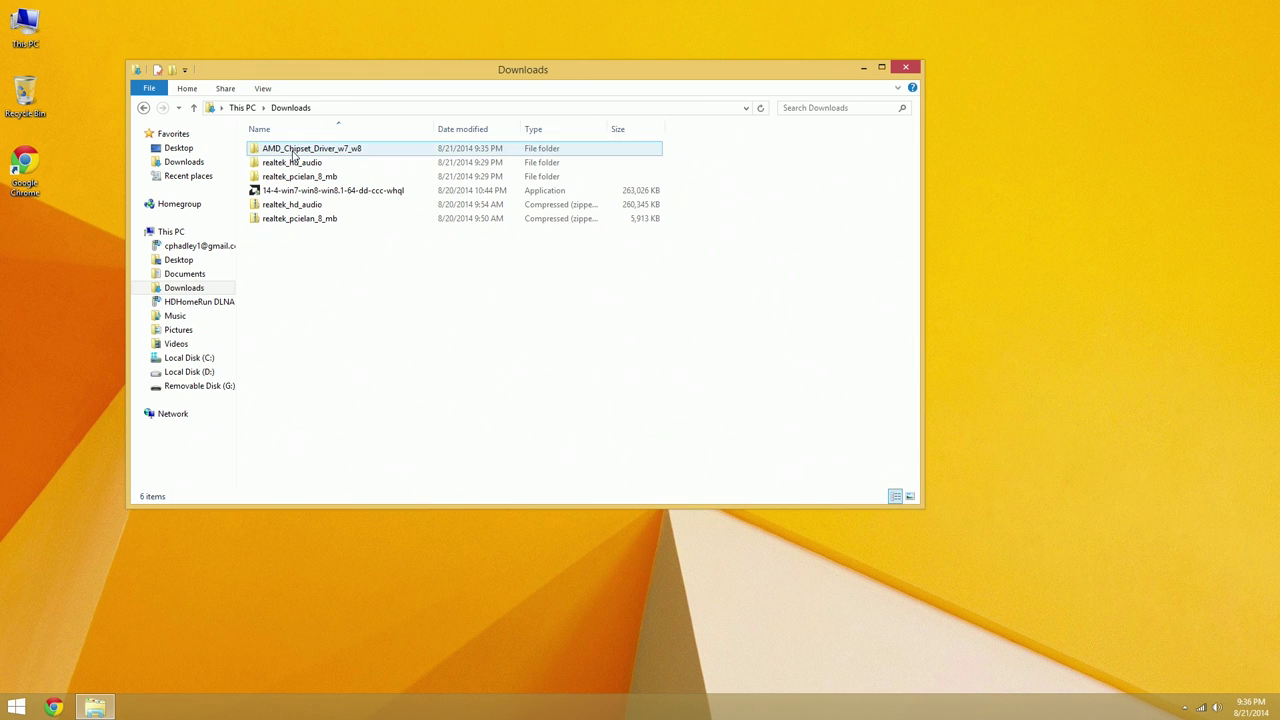
Launch the chipset driver's Setup from the copied folder with administrator rights
{"action": "double_click", "coordinate": [294, 155]}
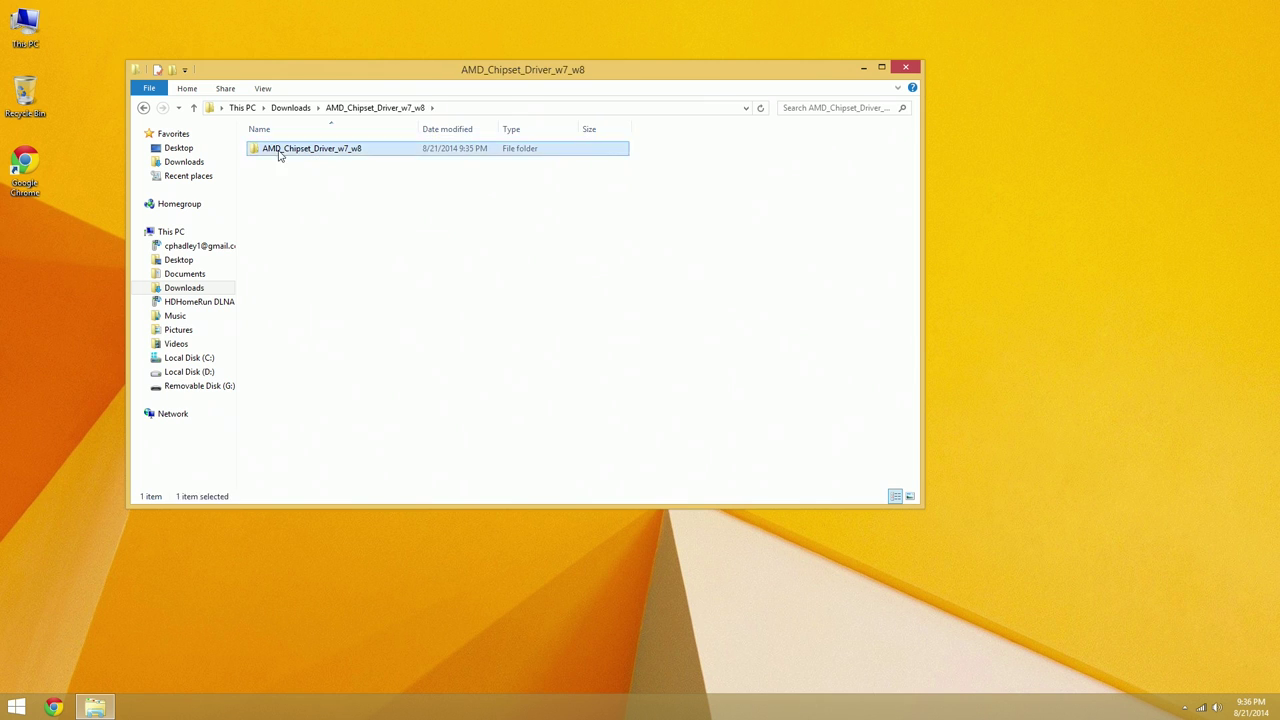
{"action": "double_click", "coordinate": [278, 152]}
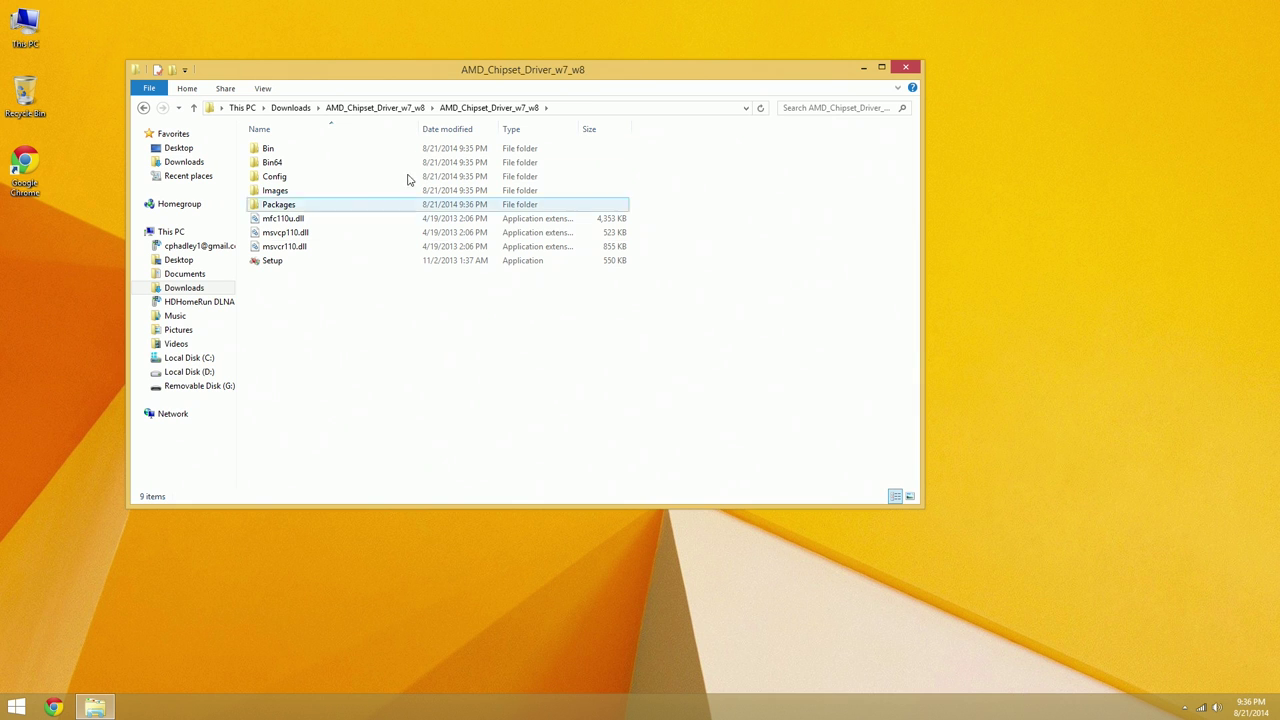
{"action": "double_click", "coordinate": [275, 263]}
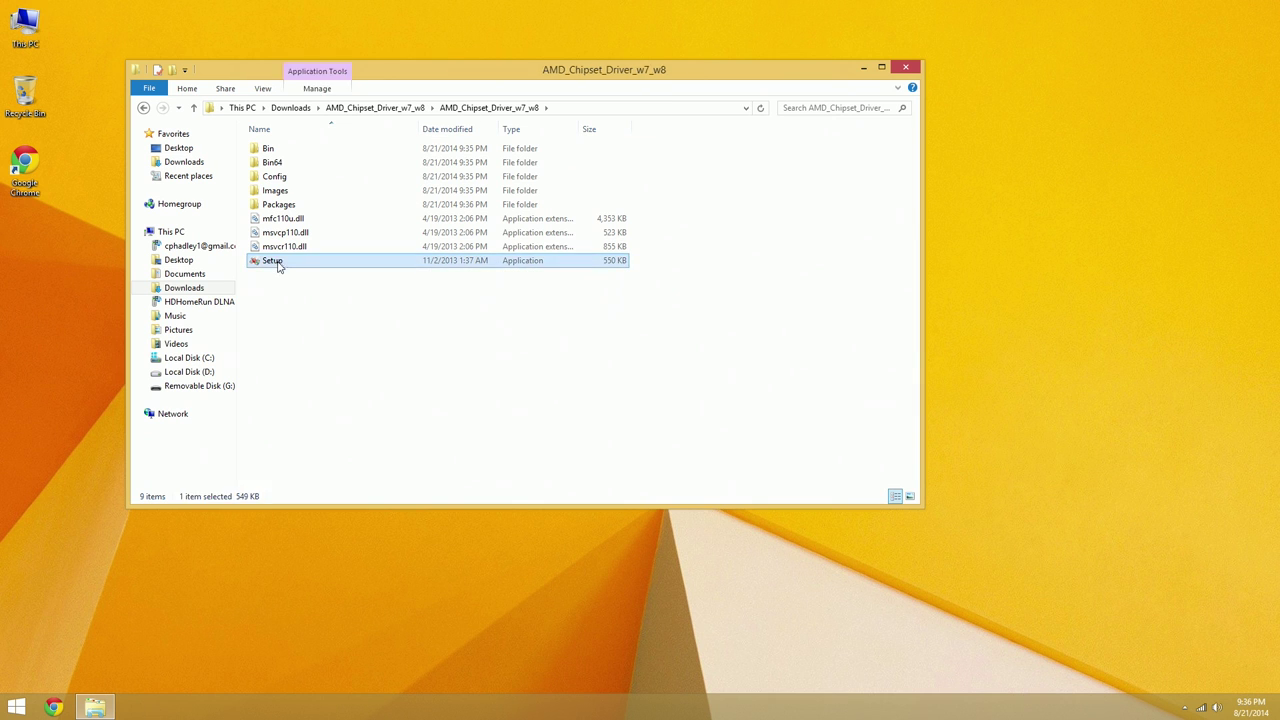
{"action": "left_click", "coordinate": [698, 380]}
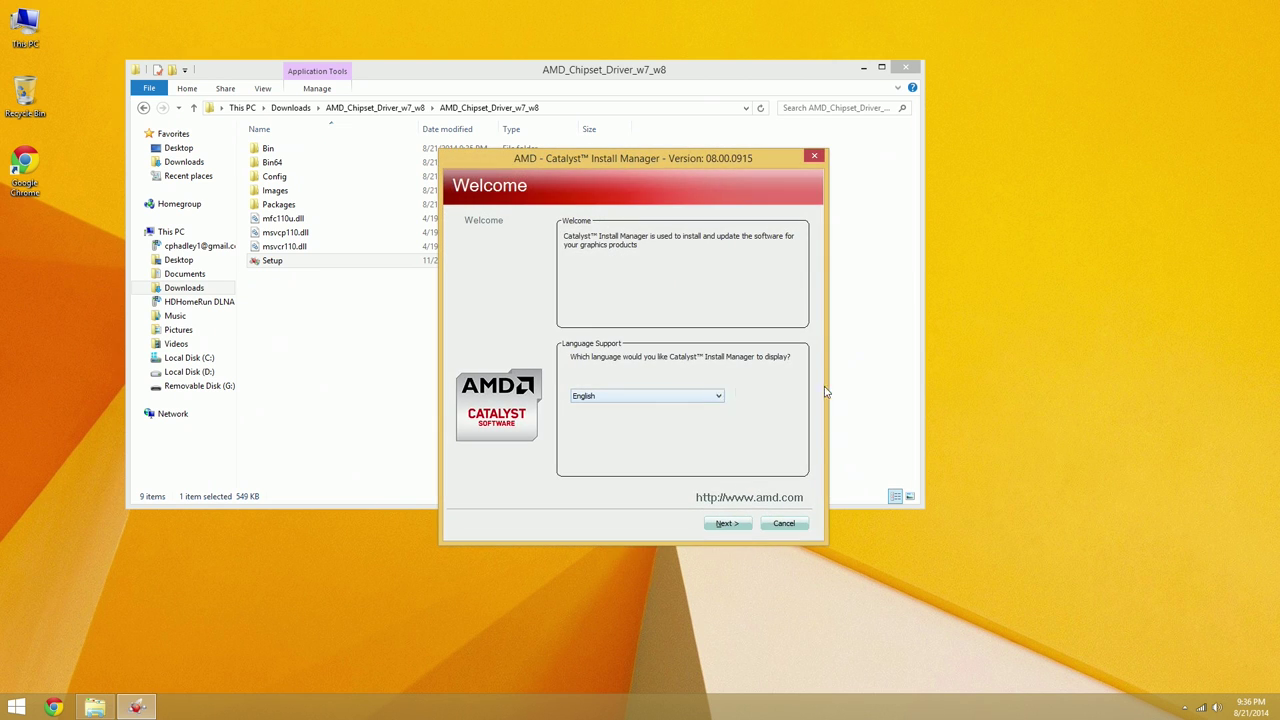
Choose a Custom install, keep all listed components checked, and accept the EULA
{"action": "left_click", "coordinate": [740, 524]}
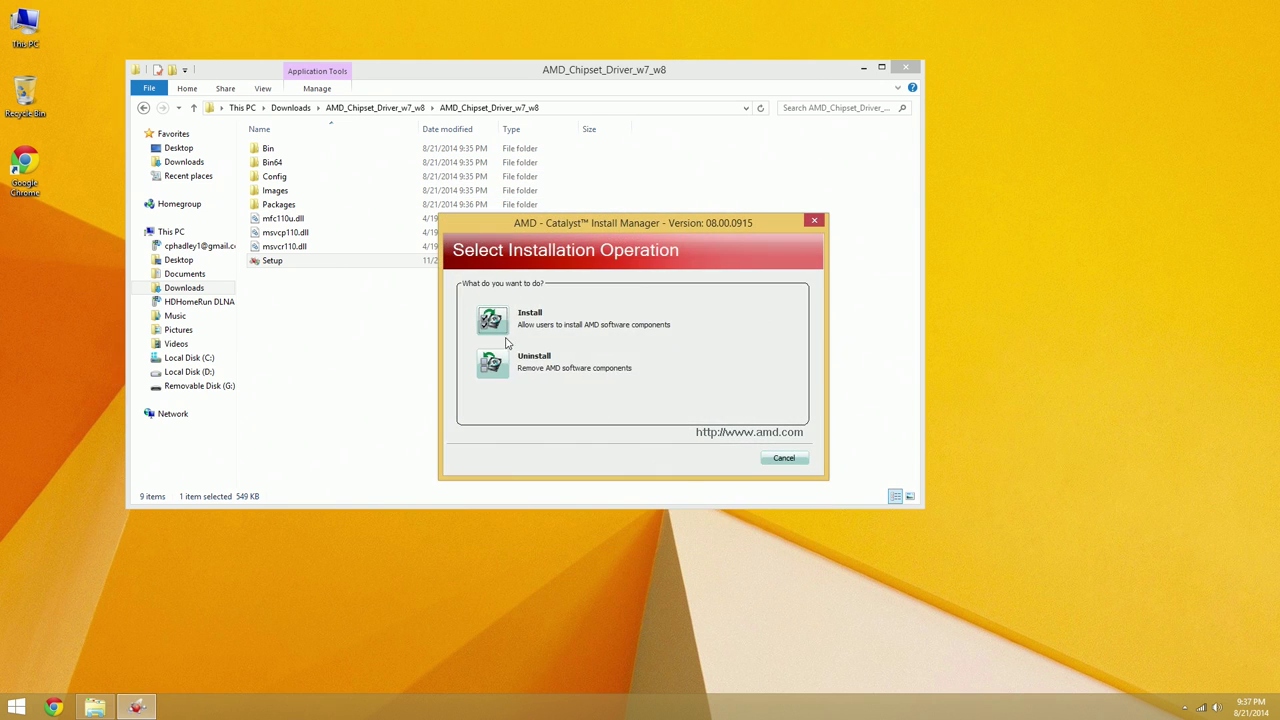
{"action": "left_click", "coordinate": [494, 322]}
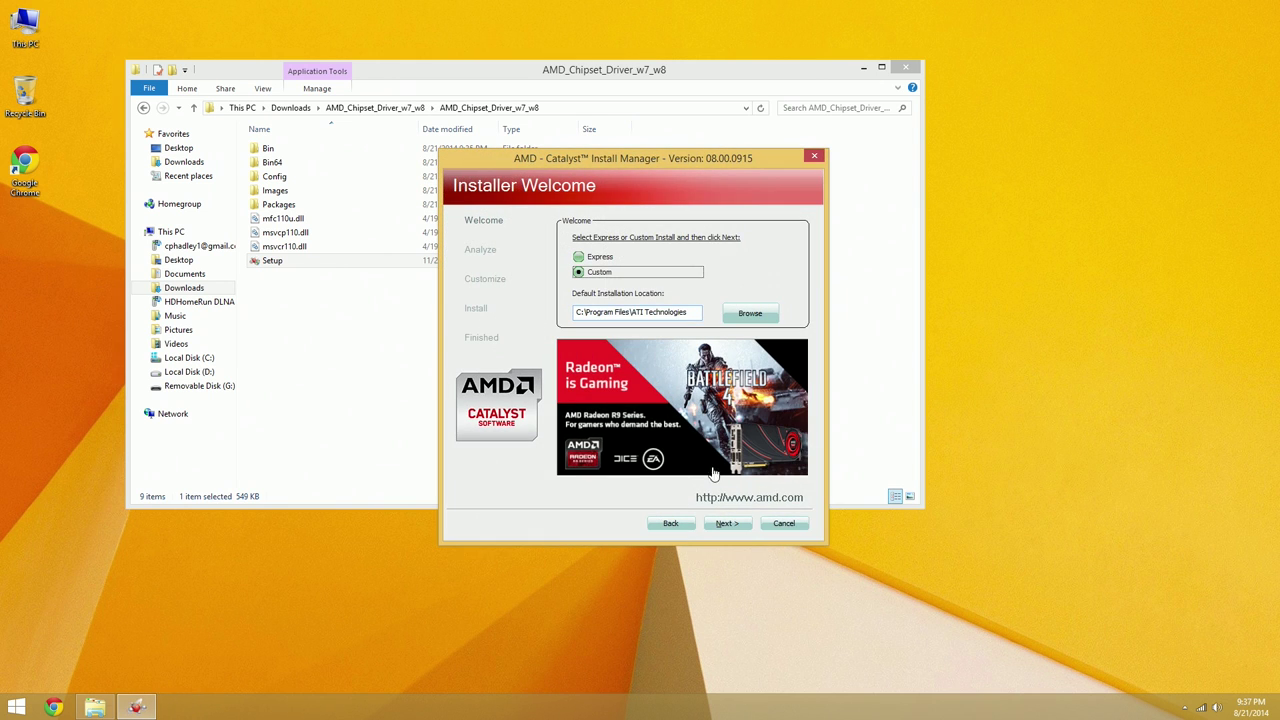
{"action": "left_click", "coordinate": [729, 524]}
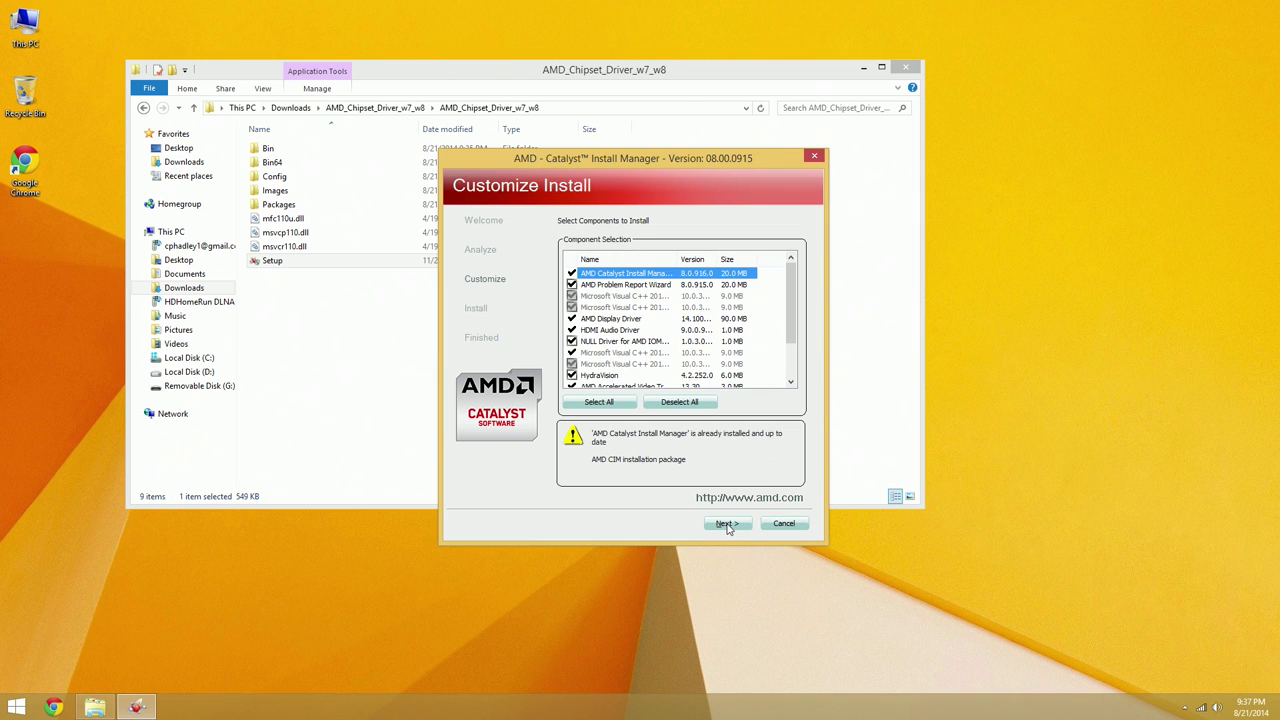
{"action": "left_click", "coordinate": [631, 320]}
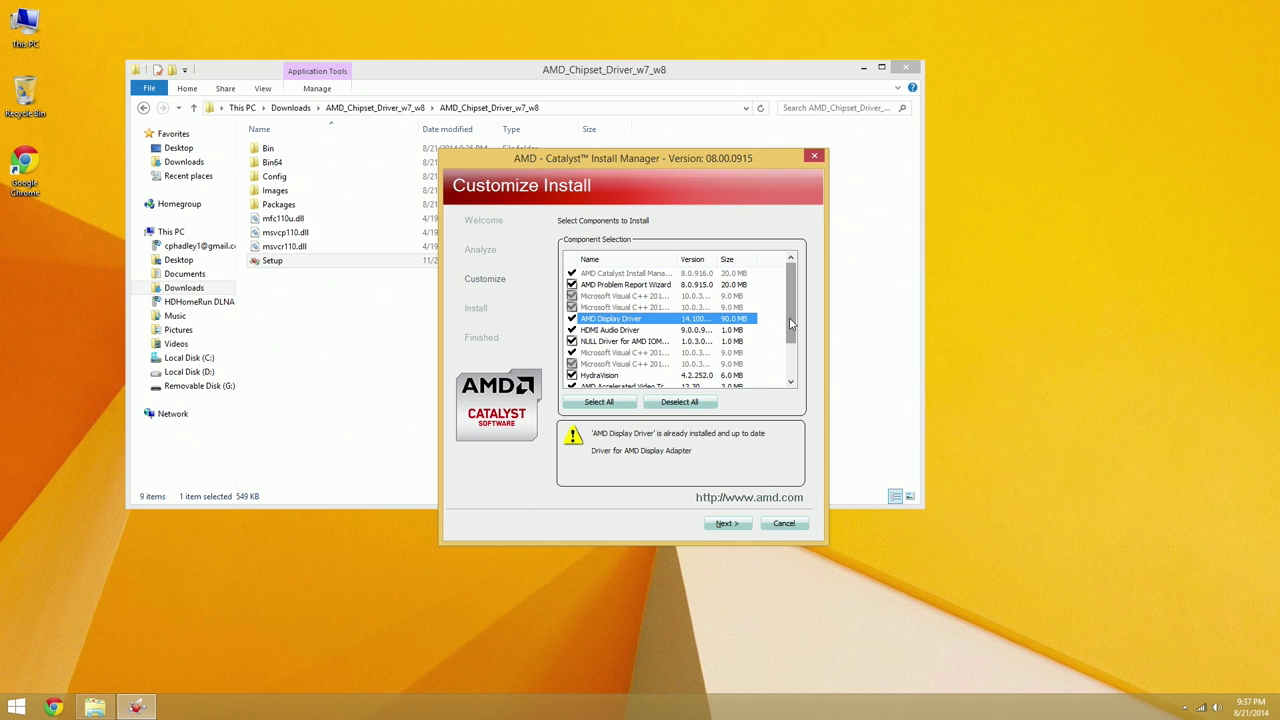
{"action": "left_click_drag", "start_coordinate": [790, 322], "coordinate": [786, 358]}
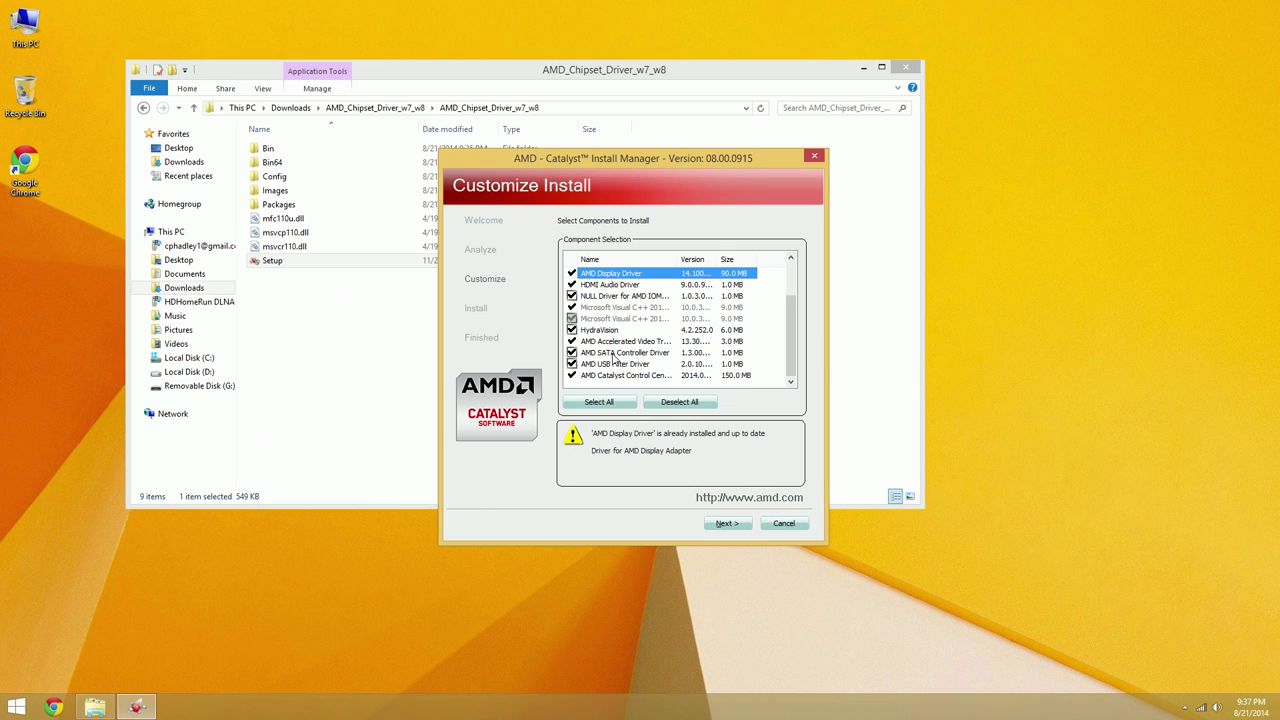
{"action": "scroll", "coordinate": [647, 362], "scroll_direction": "up", "scroll_amount": 2}
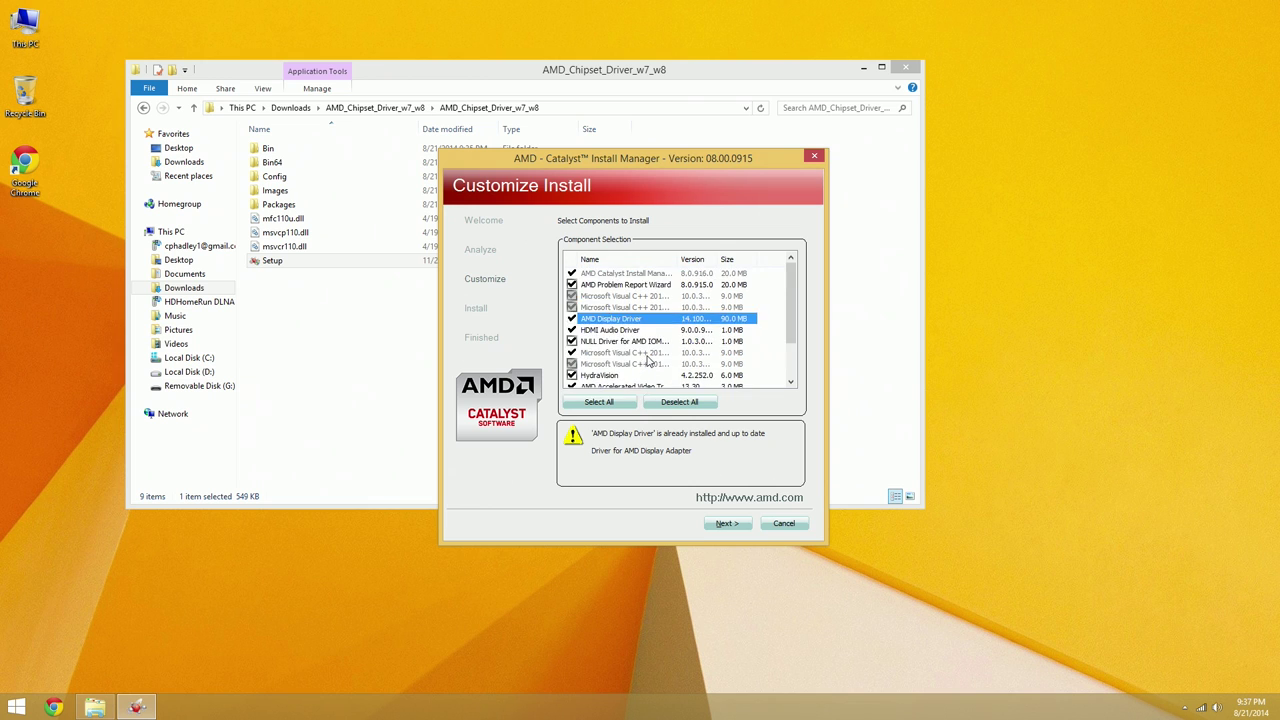
{"action": "scroll", "coordinate": [647, 362], "scroll_direction": "down", "scroll_amount": 2}
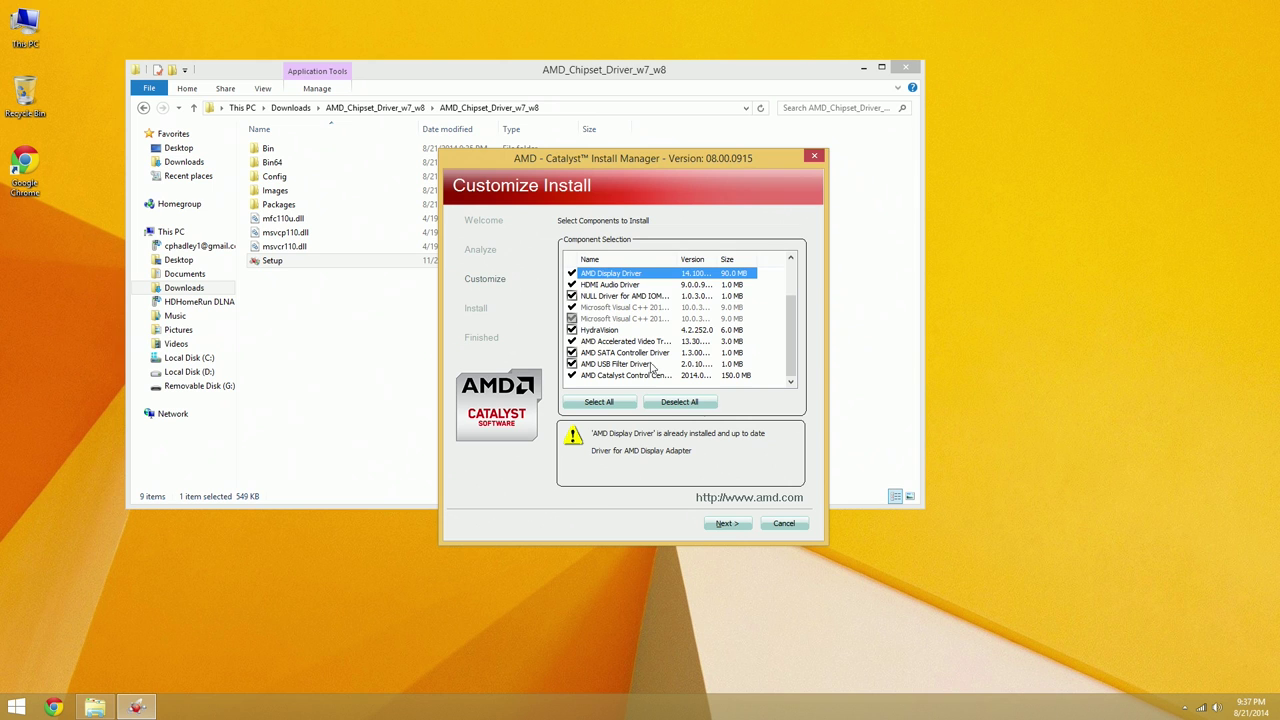
{"action": "left_click", "coordinate": [727, 524]}
{"action": "left_click", "coordinate": [605, 498]}
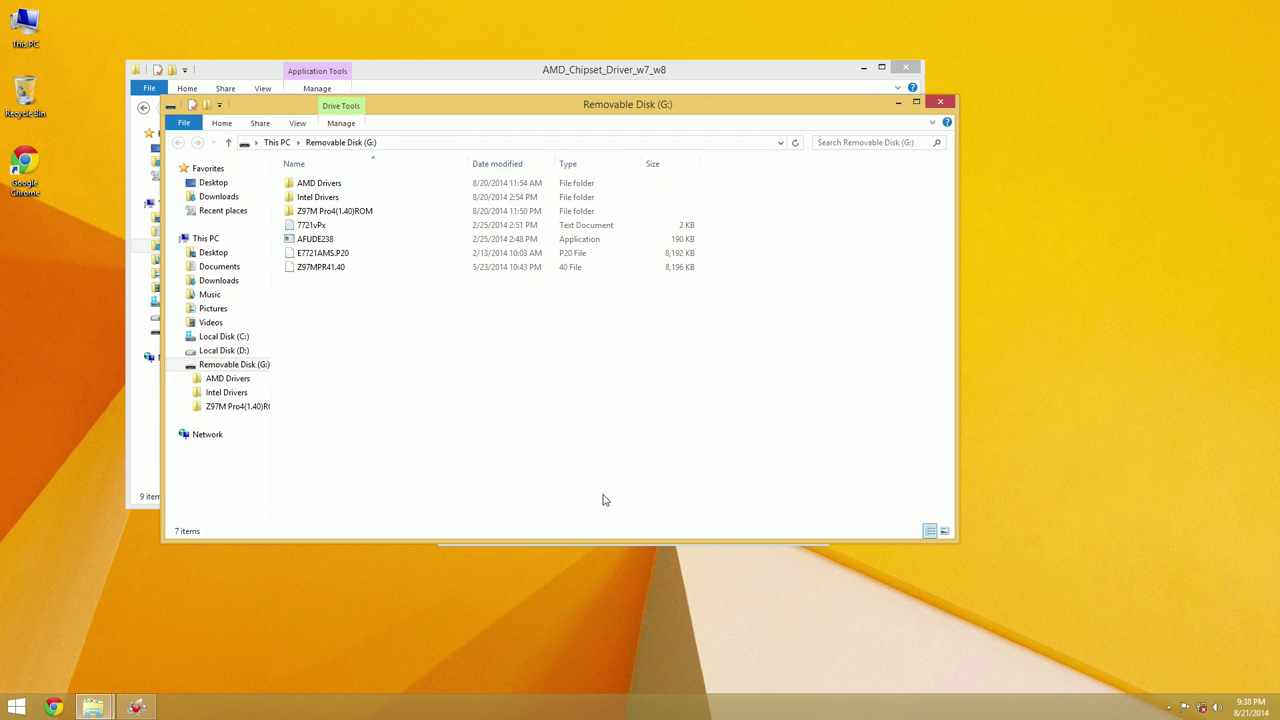
Finish the chipset driver install, accept the restart, then open This PC afterwards
{"action": "left_click", "coordinate": [136, 707]}
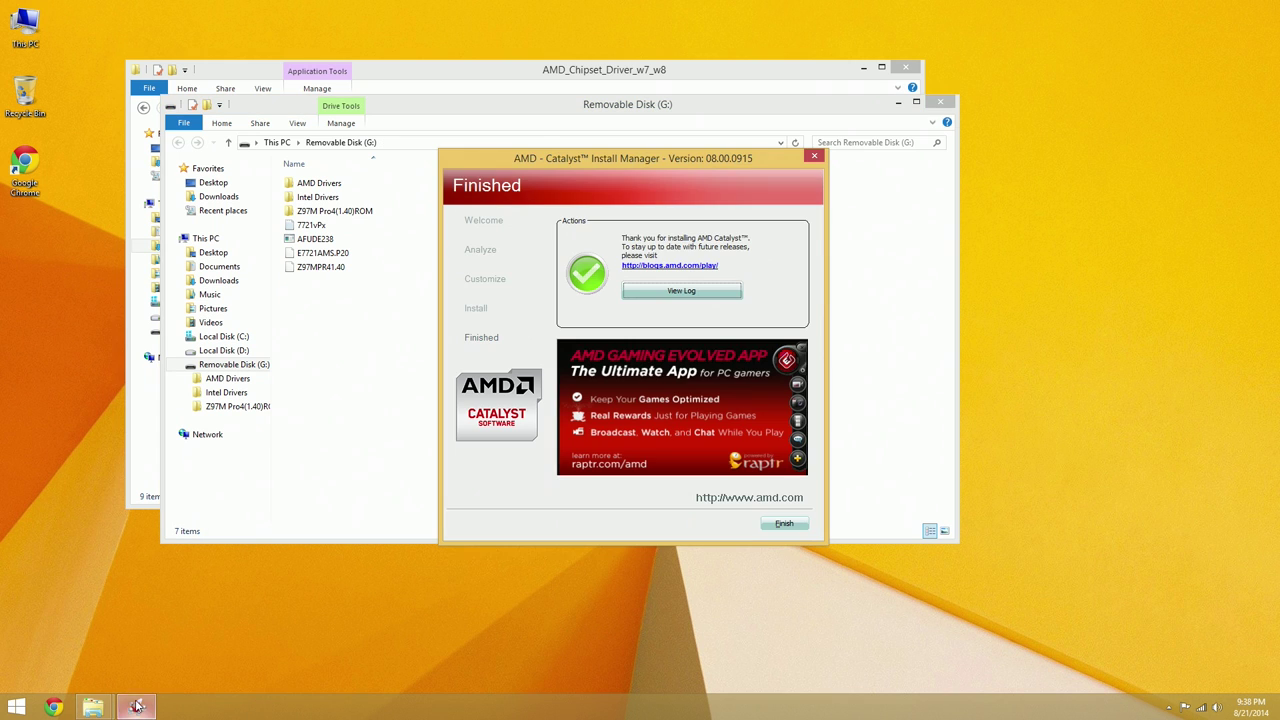
{"action": "left_click", "coordinate": [801, 525]}
{"action": "left_click", "coordinate": [694, 383]}
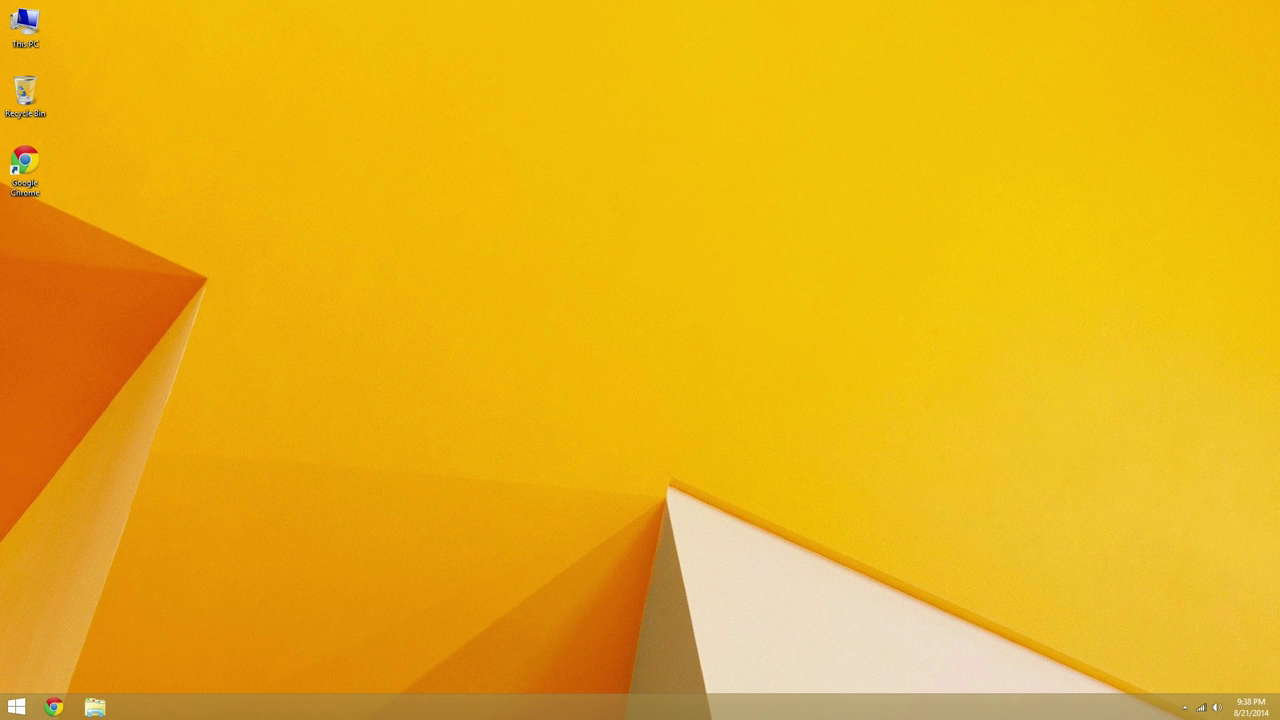
{"action": "double_click", "coordinate": [29, 35]}
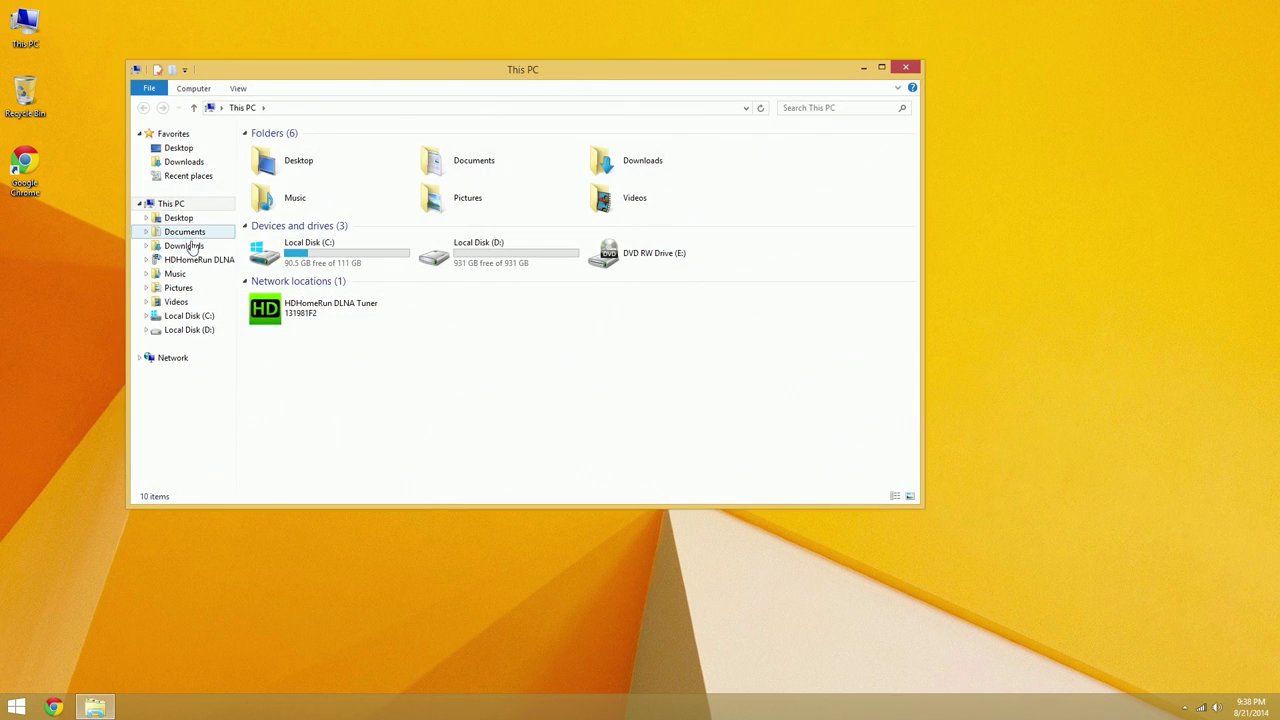
Run setup from Downloads\realtek_pcielan_8_mb and install the Realtek Ethernet driver through to Finish
{"action": "left_click", "coordinate": [190, 246]}
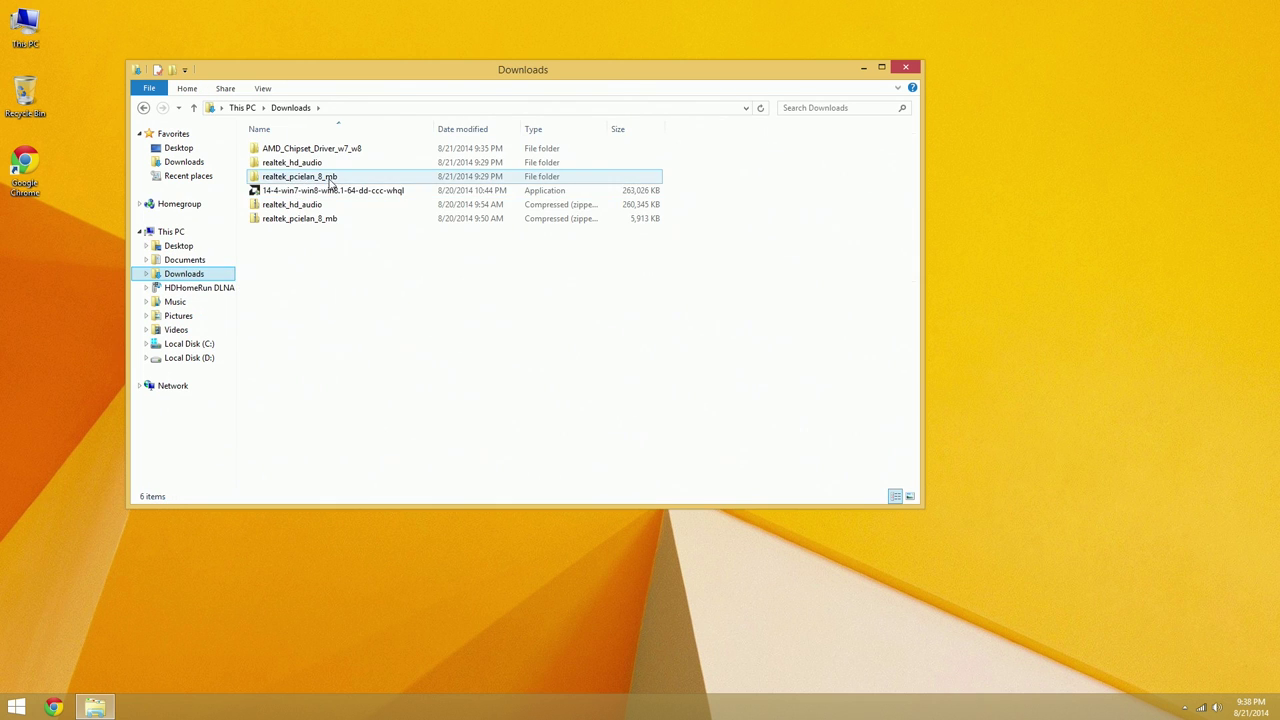
{"action": "double_click", "coordinate": [331, 179]}
{"action": "double_click", "coordinate": [300, 150]}
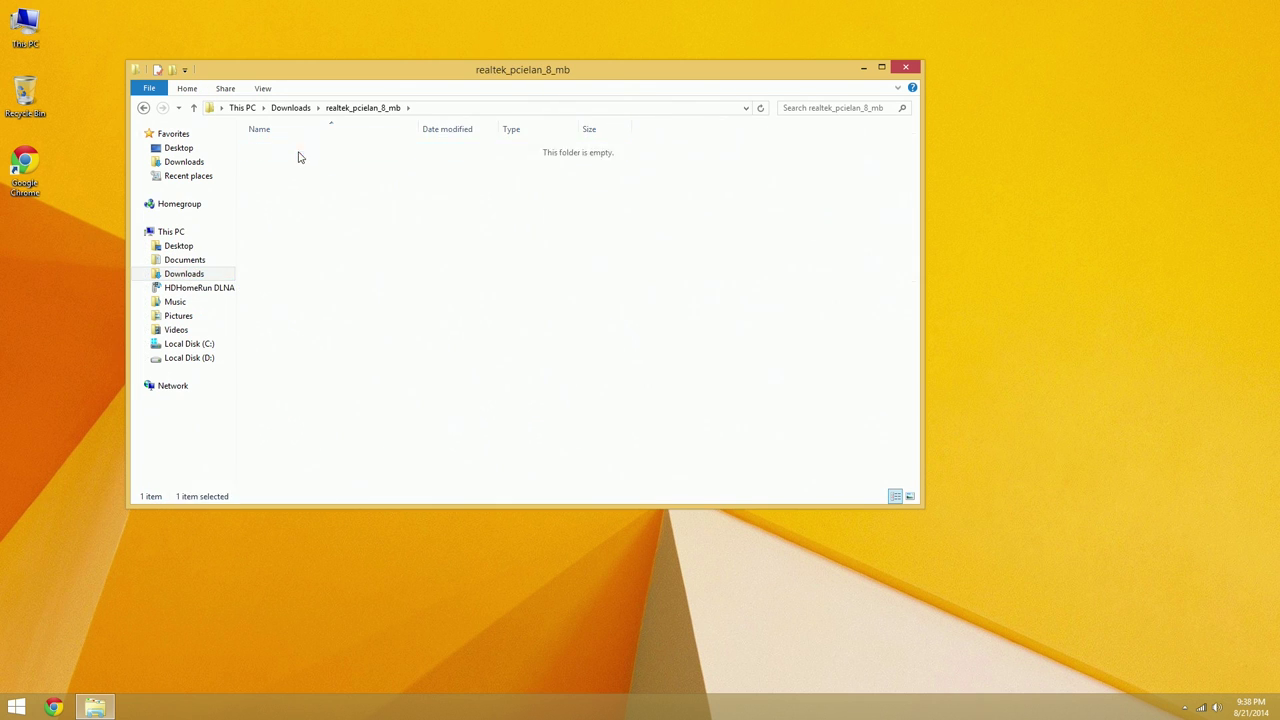
{"action": "double_click", "coordinate": [285, 387]}
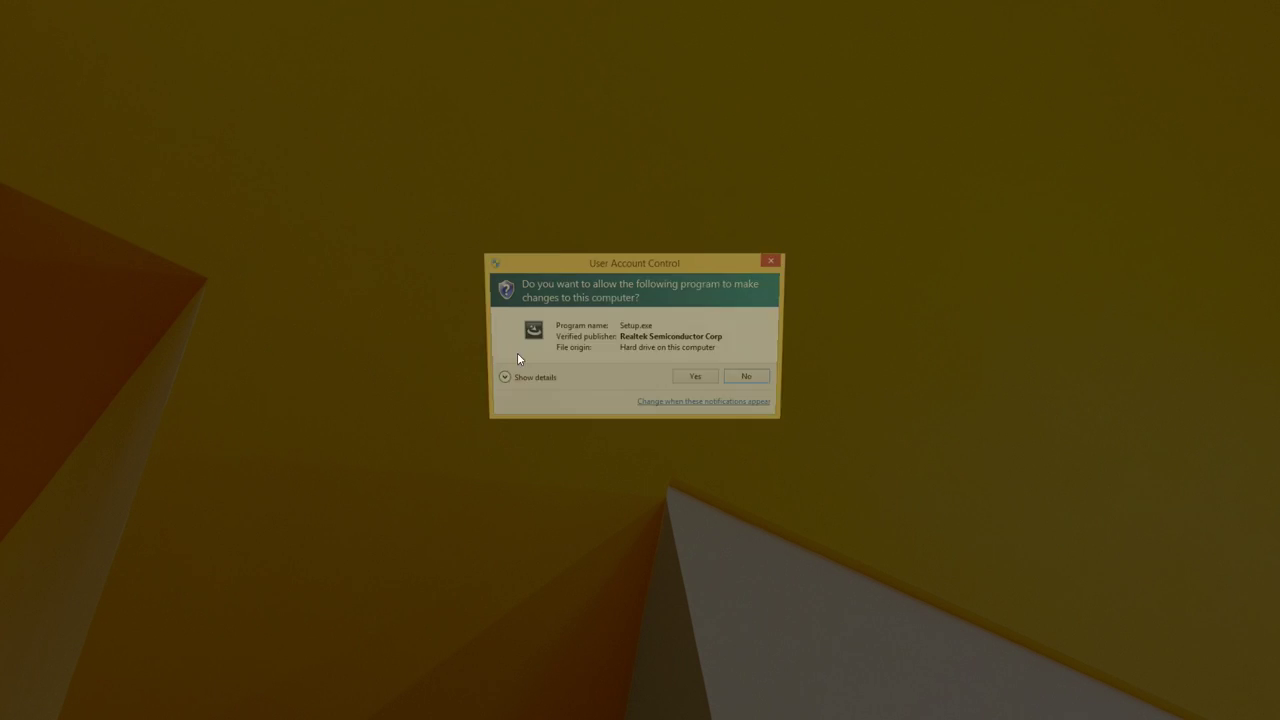
{"action": "left_click", "coordinate": [716, 382]}
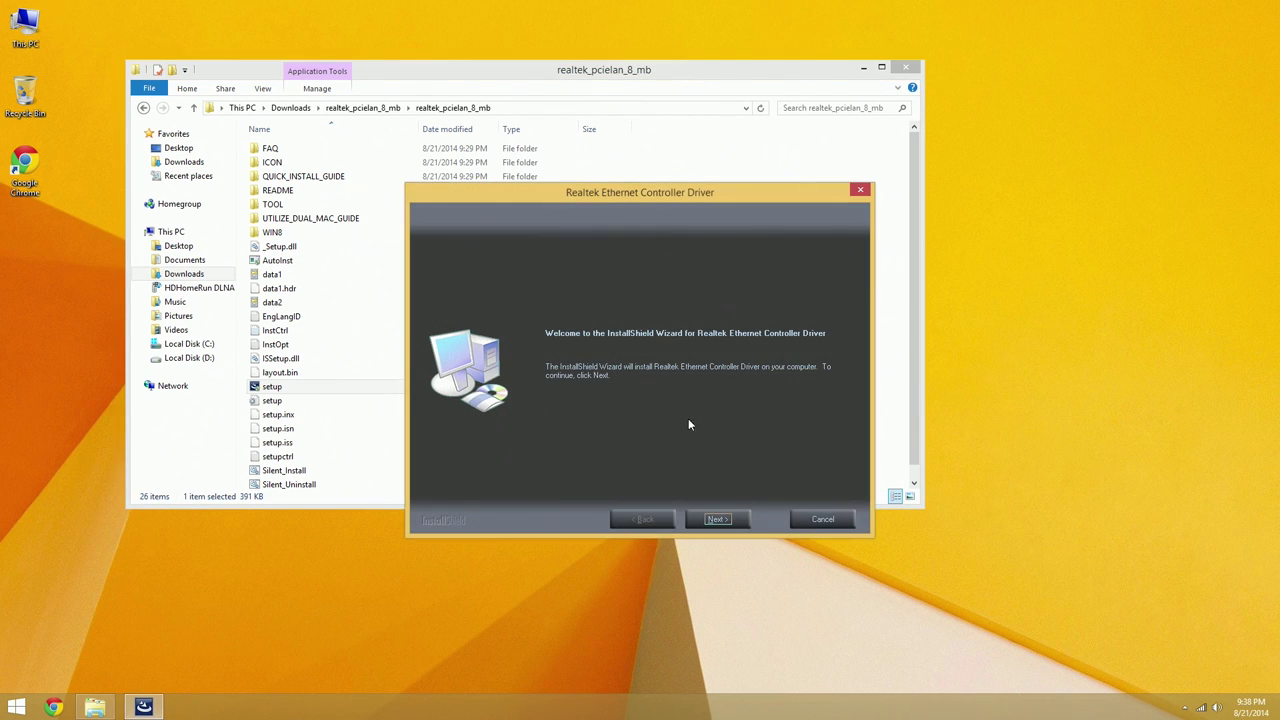
{"action": "left_click", "coordinate": [726, 519]}
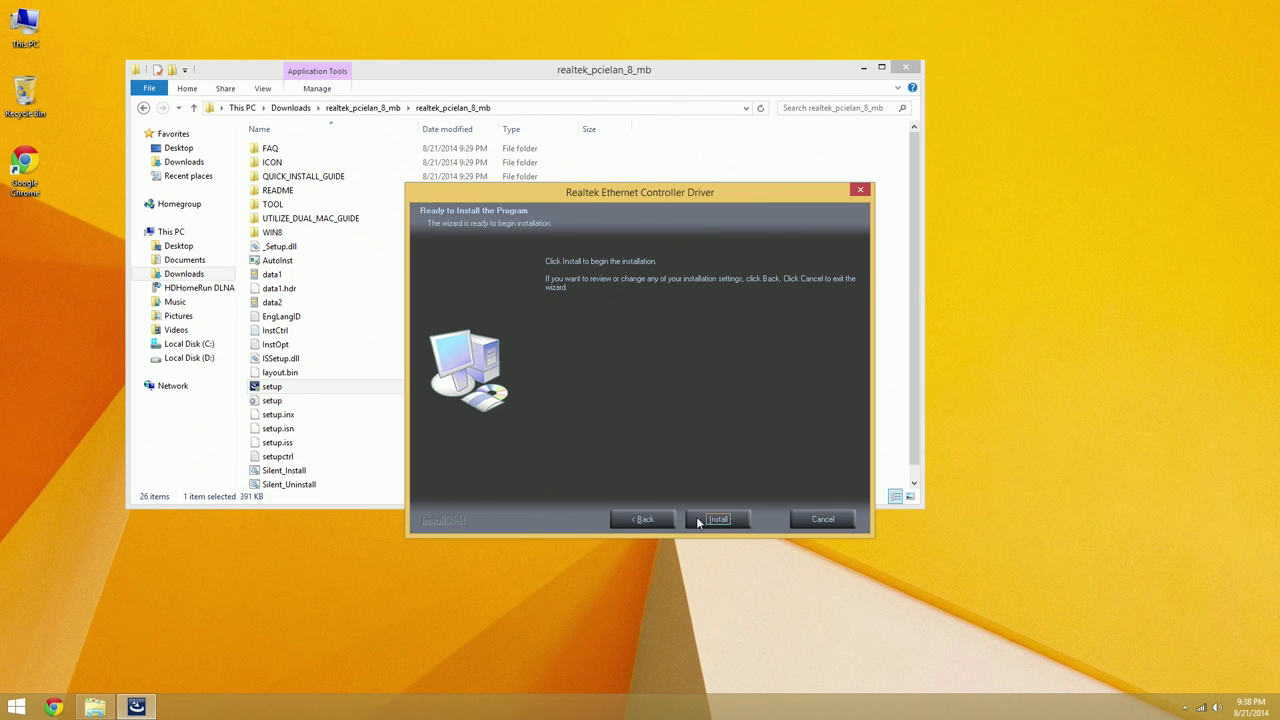
{"action": "left_click", "coordinate": [719, 520]}
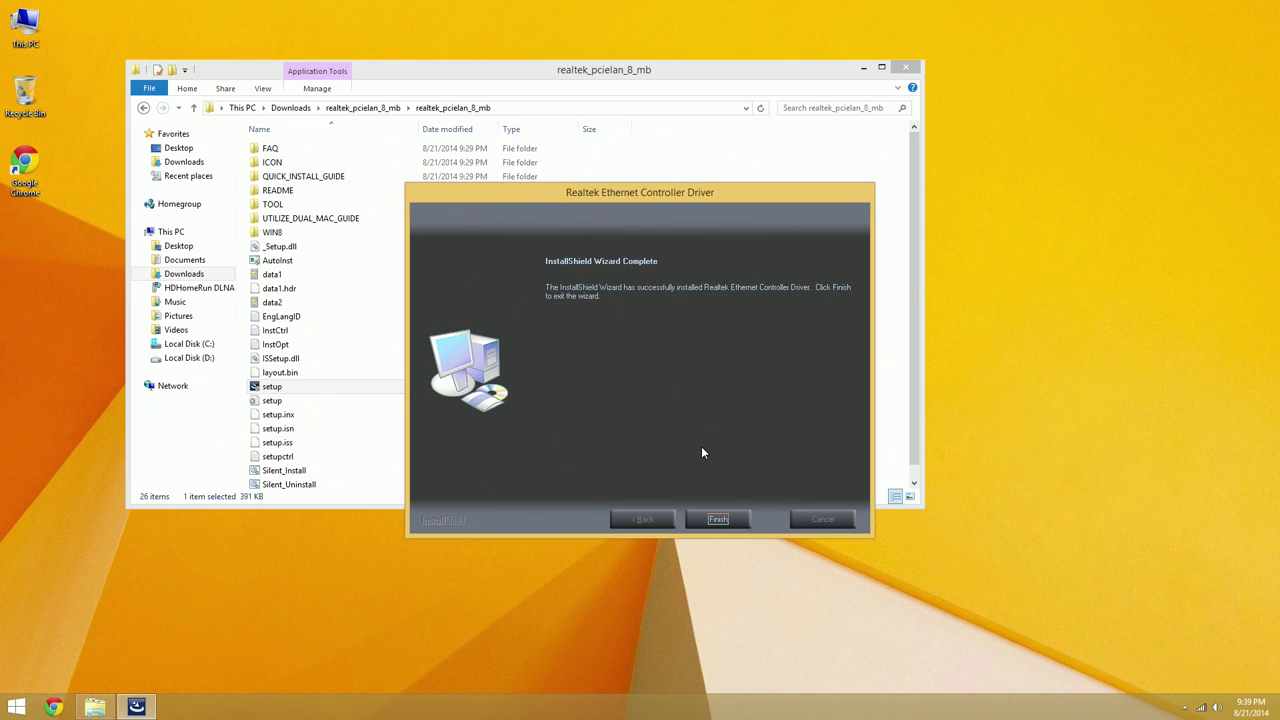
{"action": "left_click", "coordinate": [735, 524]}
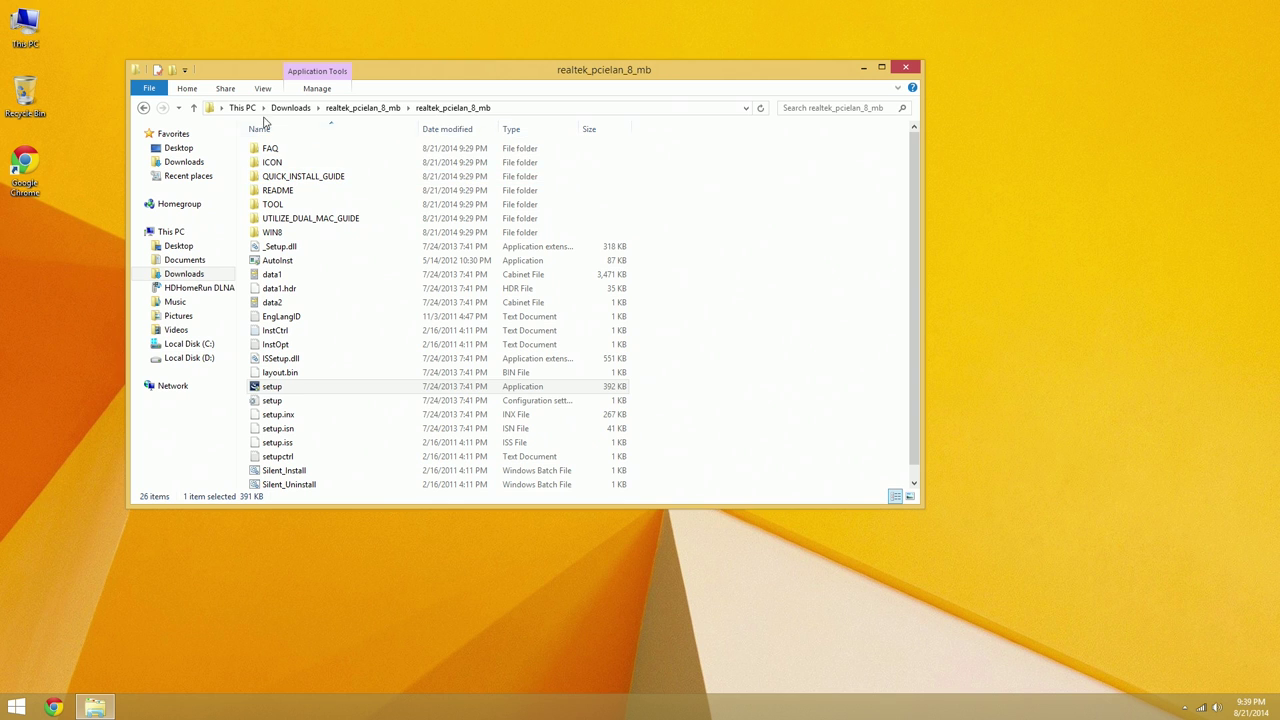
Run Setup from realtek_hd_audio\Realtek_6.0.1.7293\HD\WIN7 and finish with an immediate restart
{"action": "left_click", "coordinate": [144, 108]}
{"action": "left_click", "coordinate": [144, 108]}
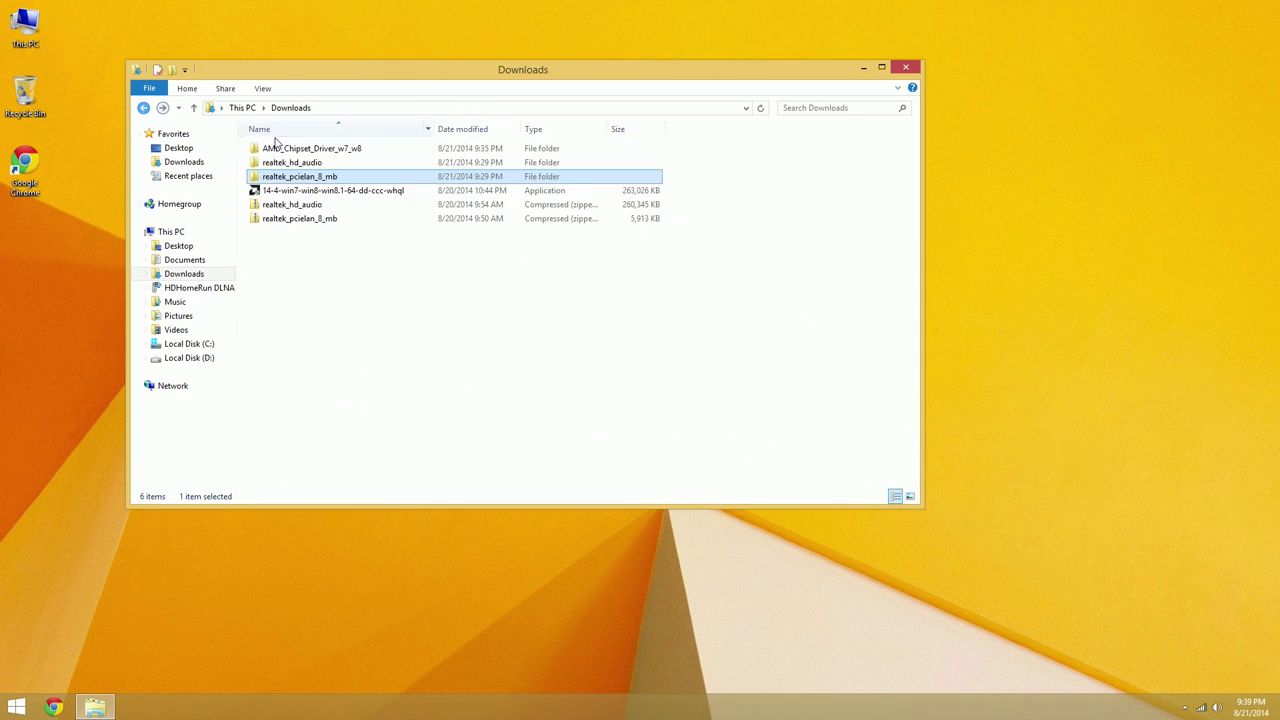
{"action": "double_click", "coordinate": [300, 162]}
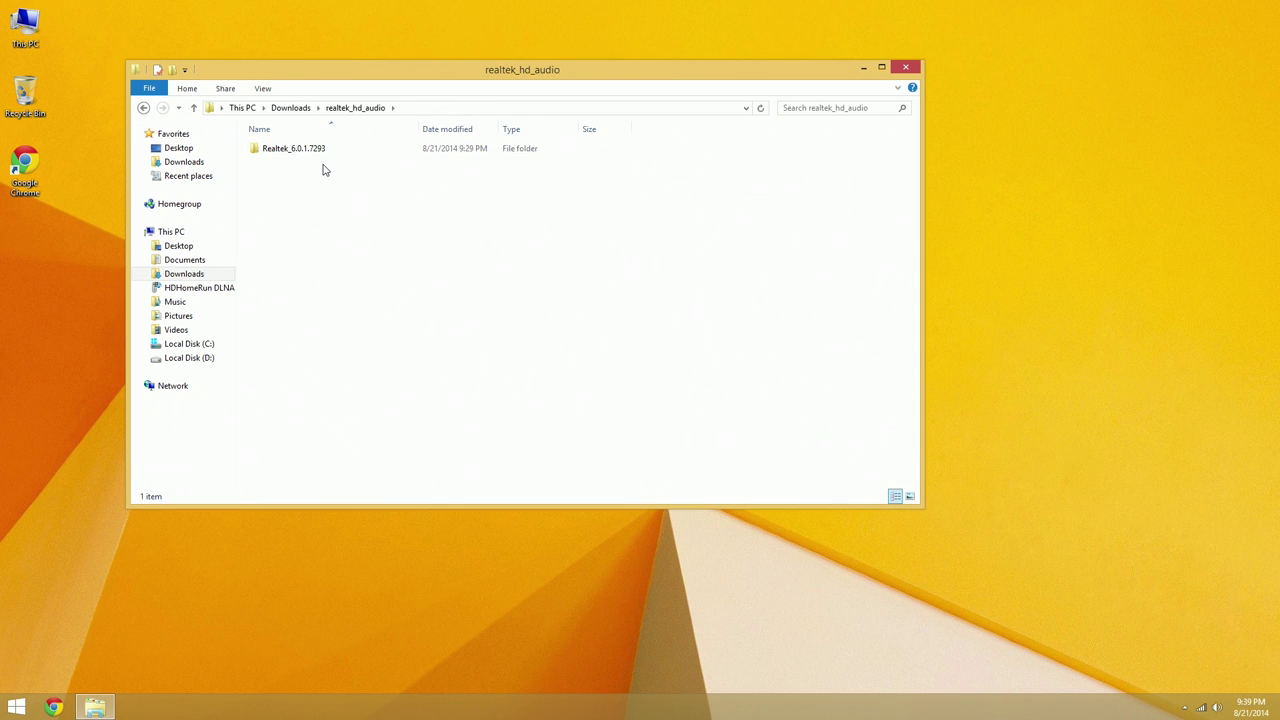
{"action": "double_click", "coordinate": [290, 156]}
{"action": "double_click", "coordinate": [290, 156]}
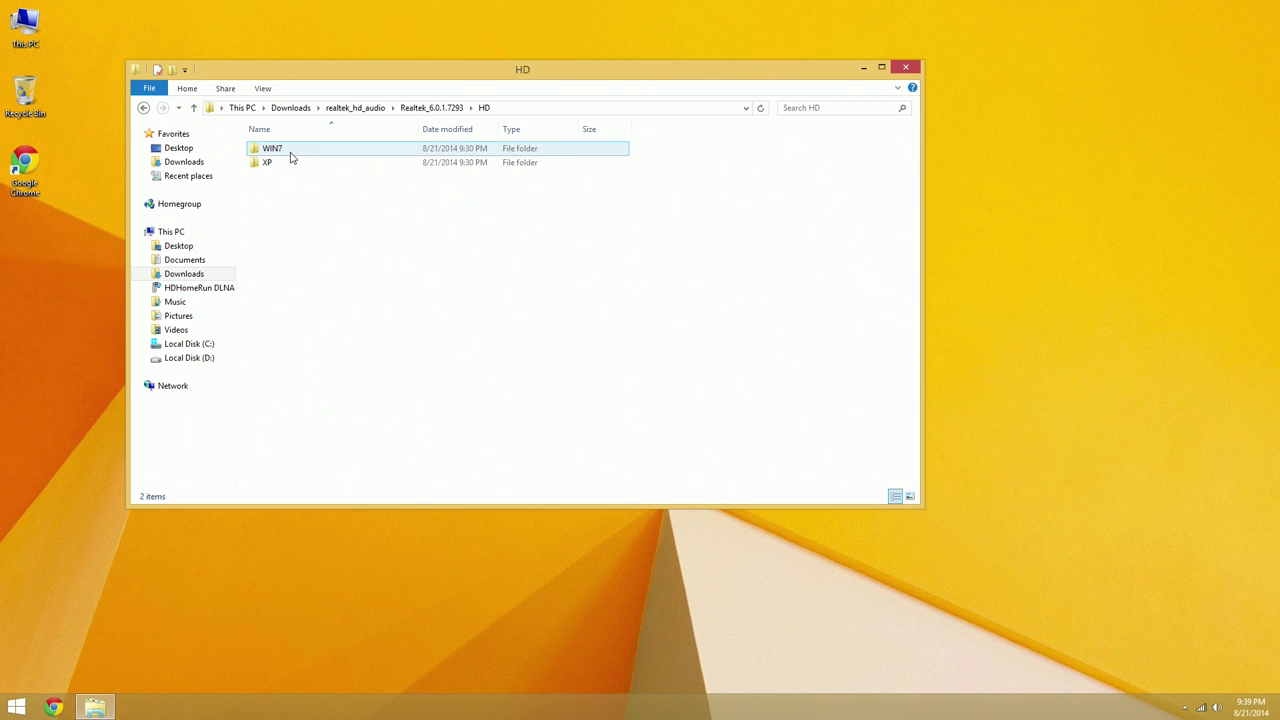
{"action": "double_click", "coordinate": [289, 151]}
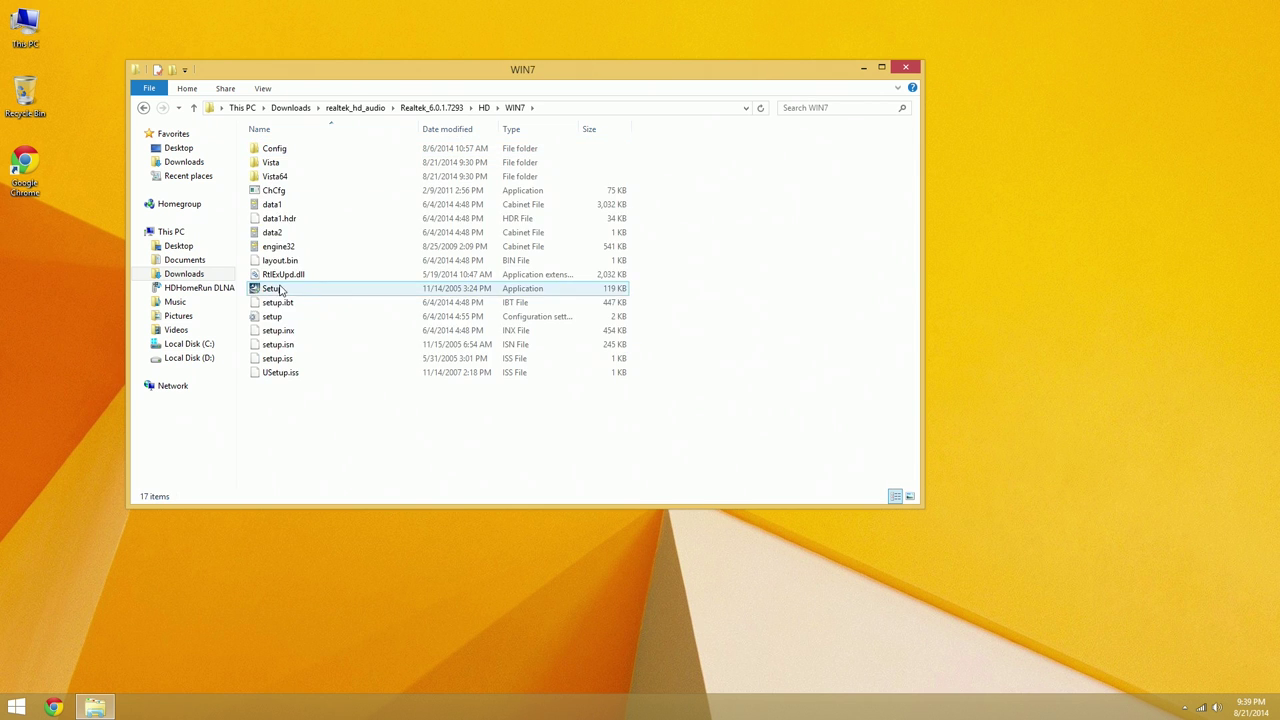
{"action": "double_click", "coordinate": [281, 289]}
{"action": "left_click", "coordinate": [703, 377]}
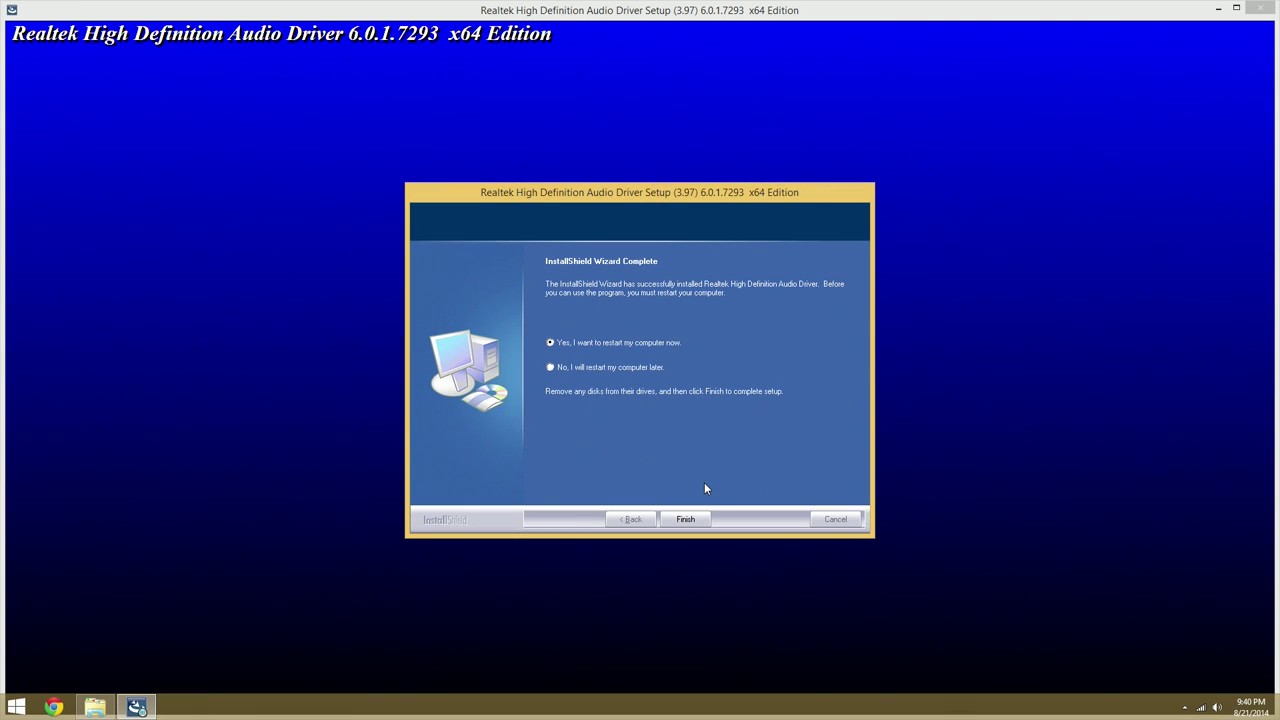
{"action": "left_click", "coordinate": [685, 519]}
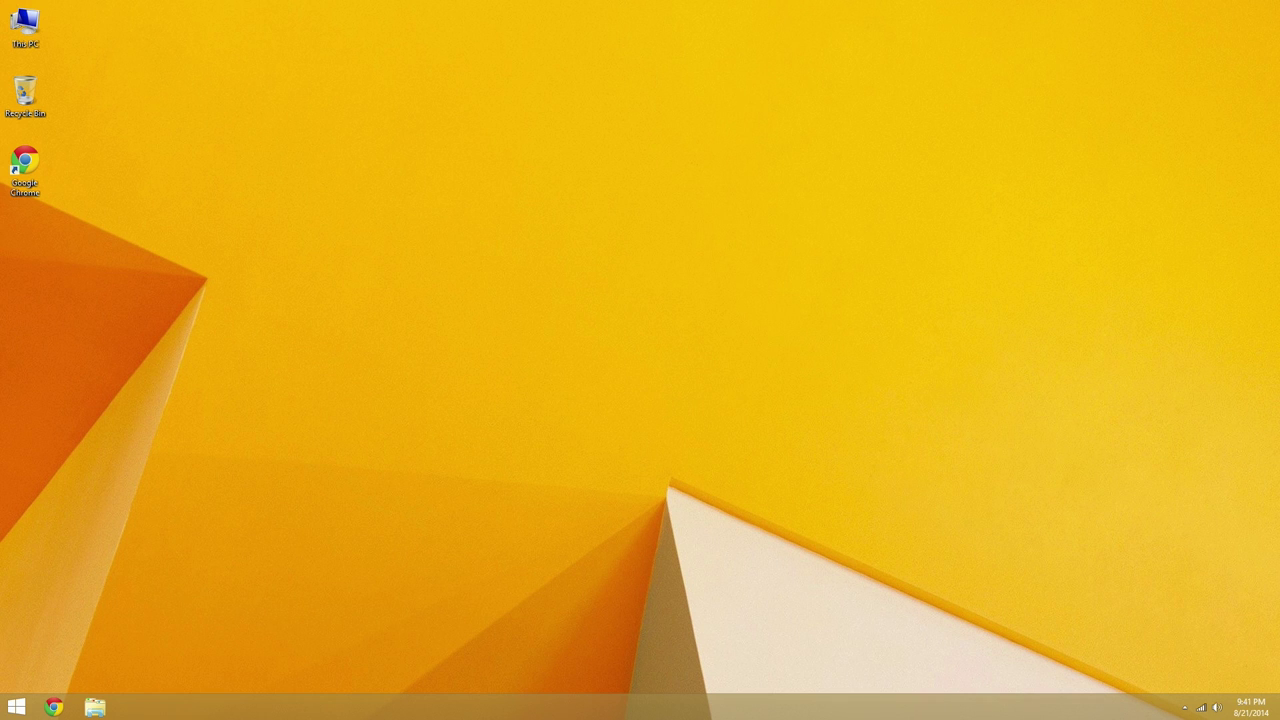
{"action": "right_click", "coordinate": [24, 12]}
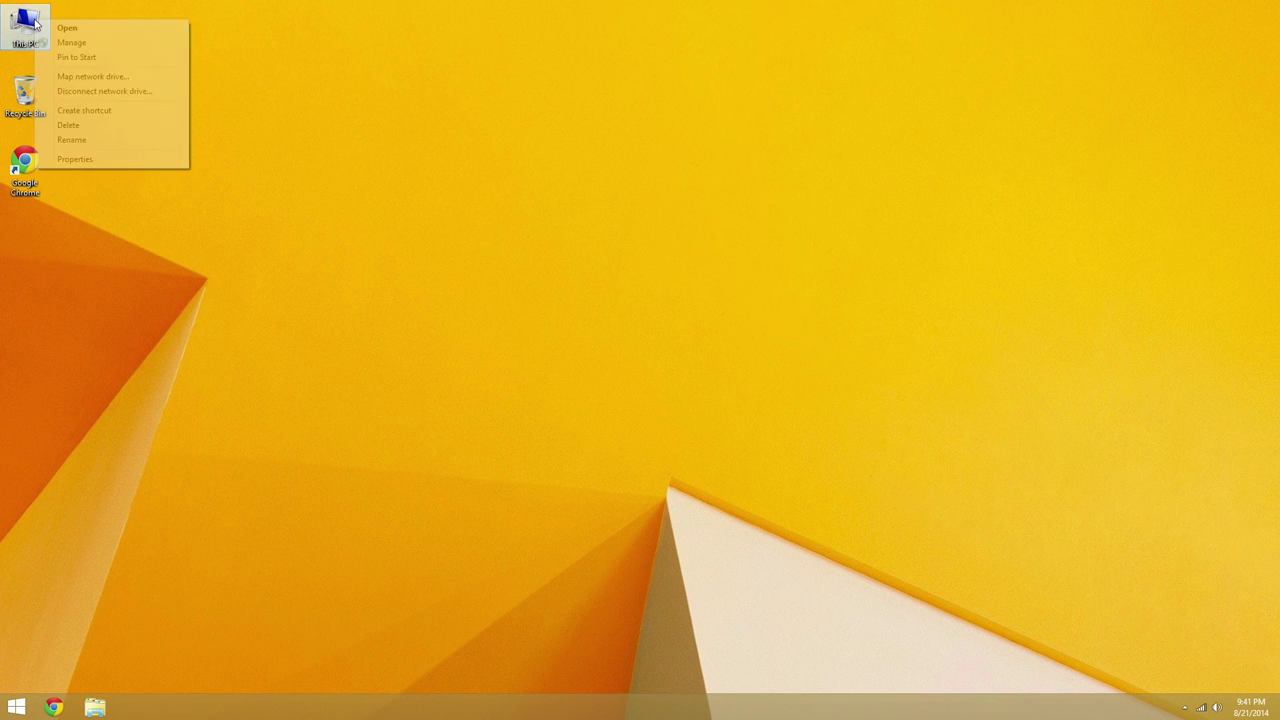
{"action": "left_click", "coordinate": [100, 161]}
{"action": "left_click", "coordinate": [310, 212]}
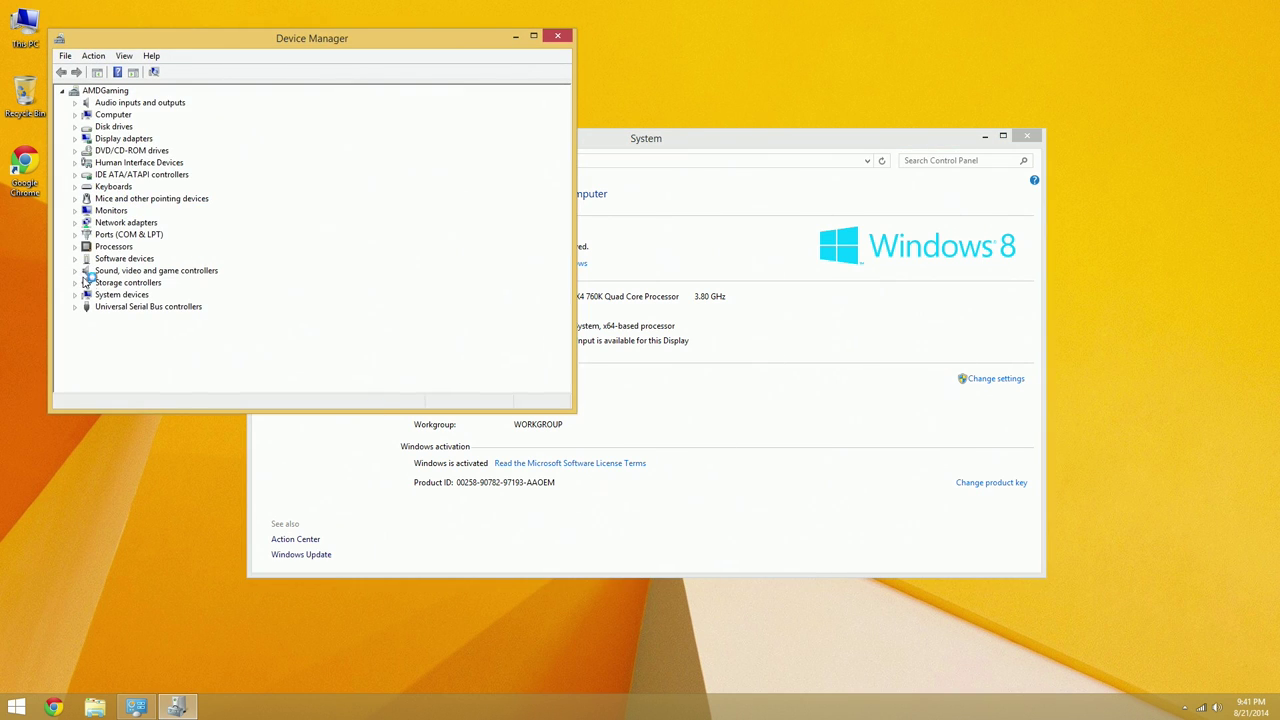
{"action": "left_click", "coordinate": [74, 175]}
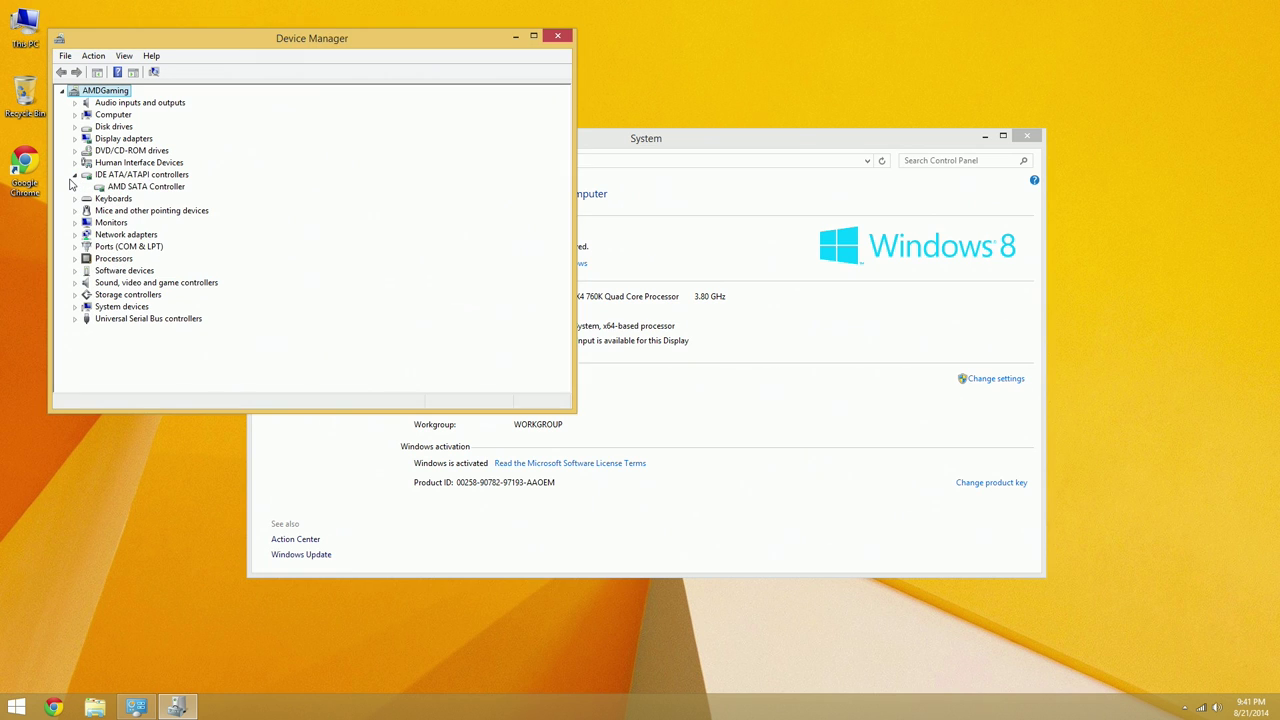
{"action": "left_click", "coordinate": [74, 175]}
{"action": "left_click", "coordinate": [75, 223]}
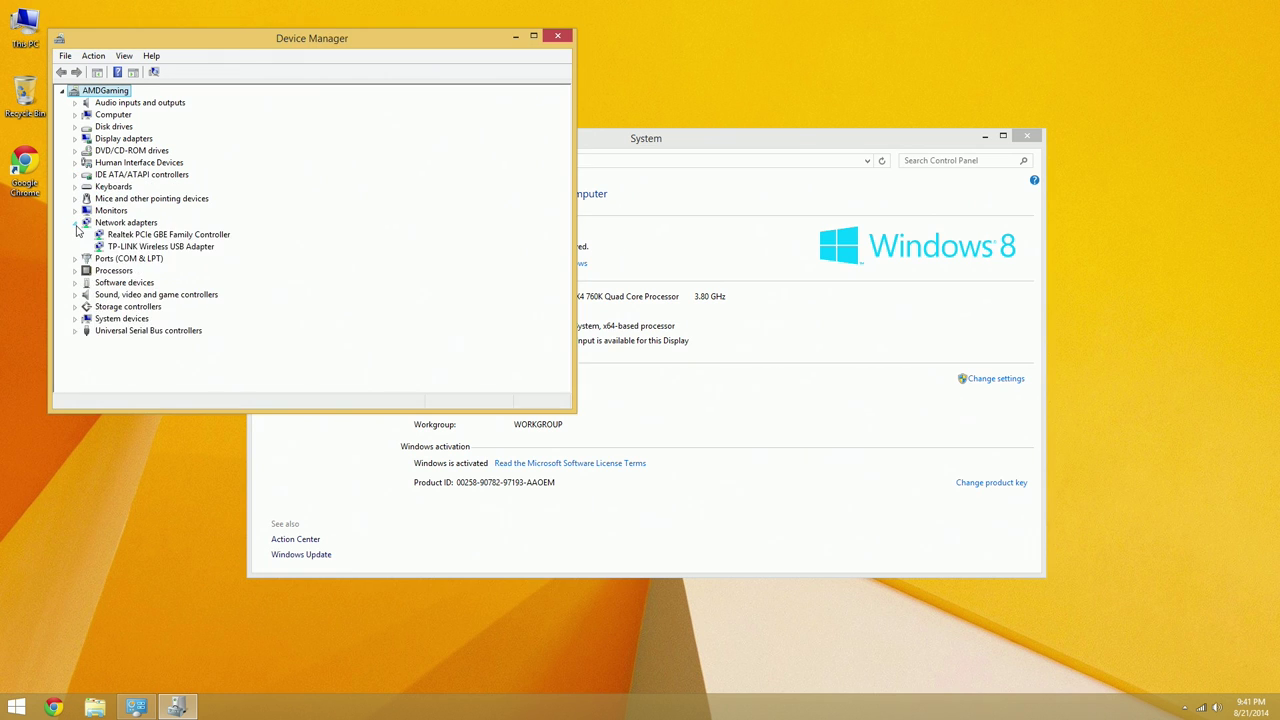
{"action": "left_click", "coordinate": [75, 223]}
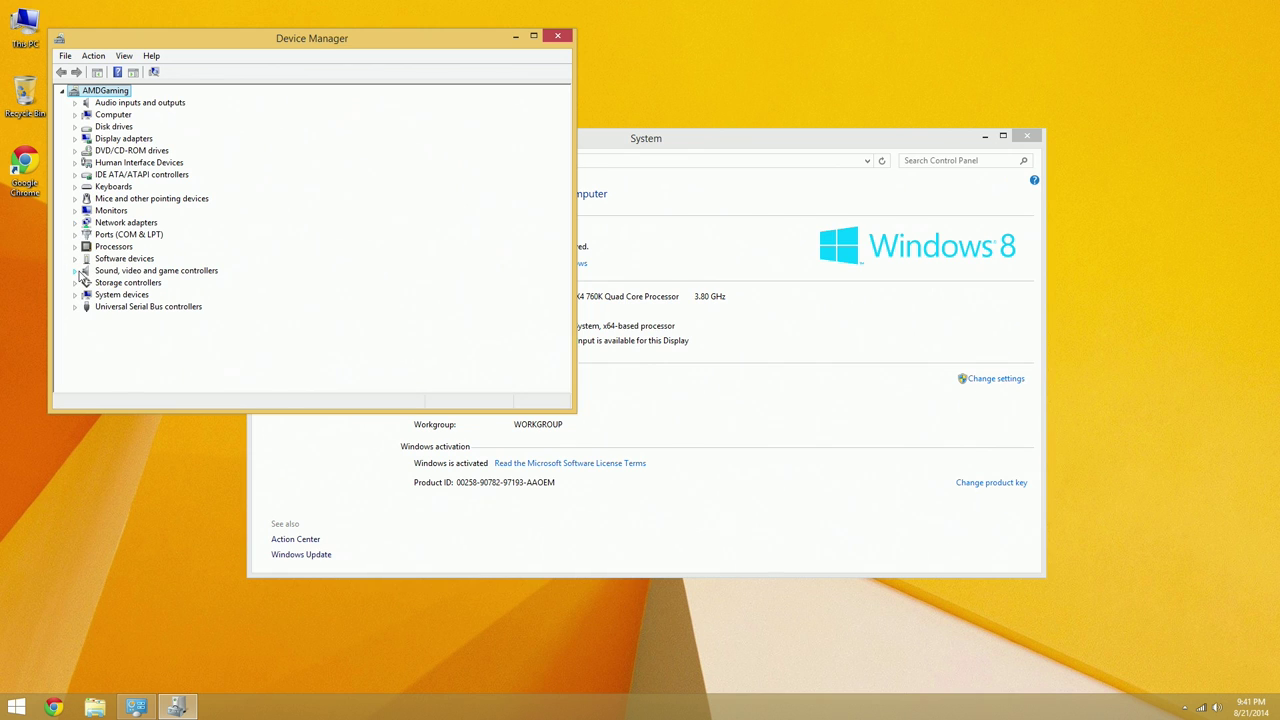
{"action": "left_click", "coordinate": [75, 271]}
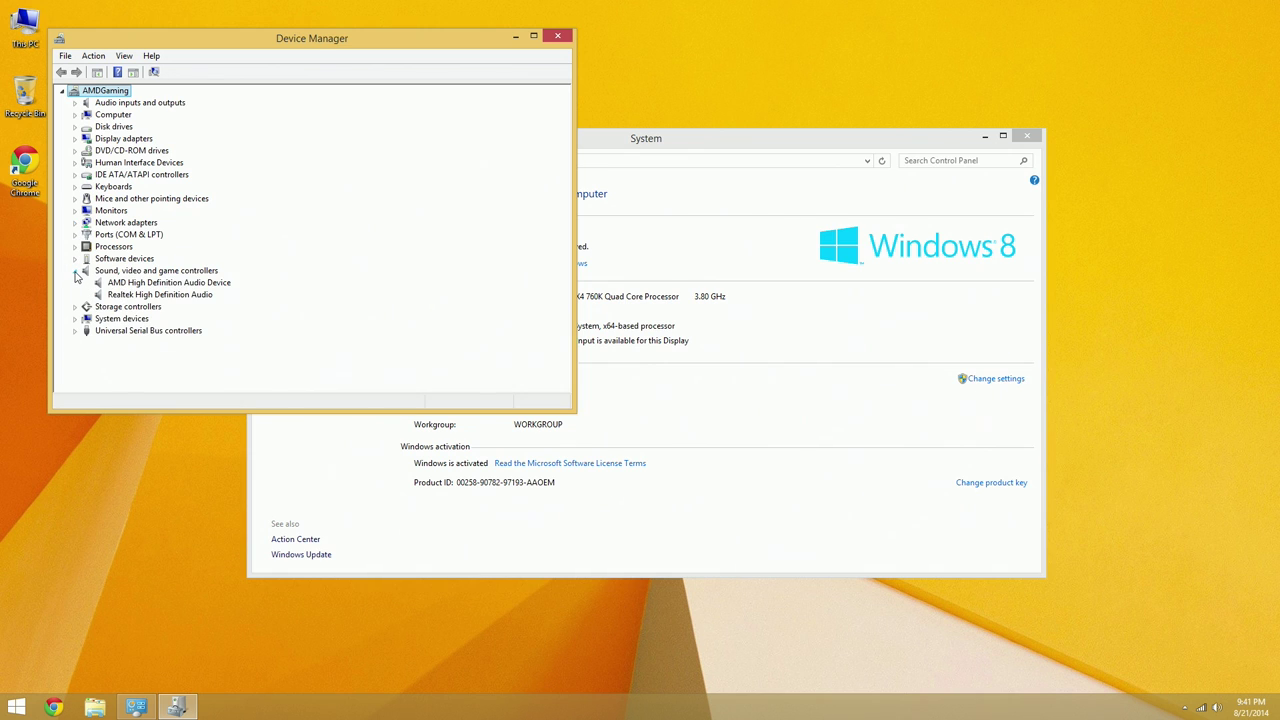
{"action": "left_click", "coordinate": [75, 271]}
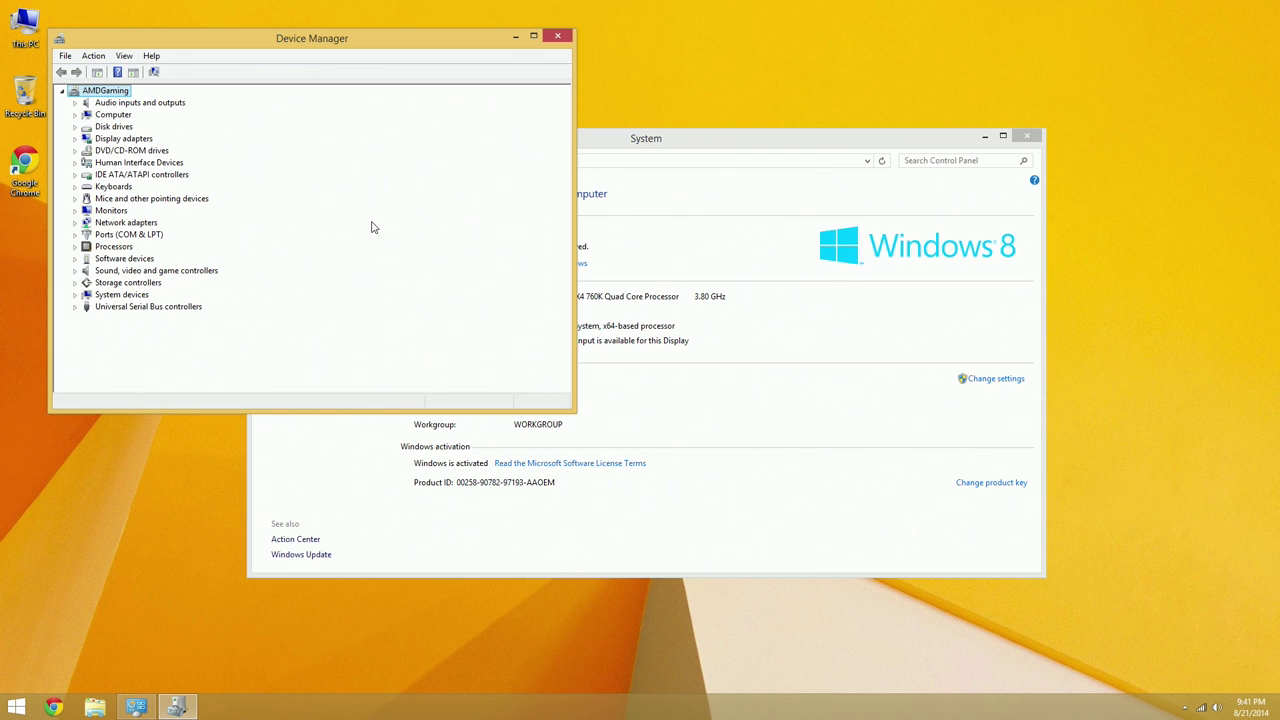
{"action": "left_click", "coordinate": [558, 37]}
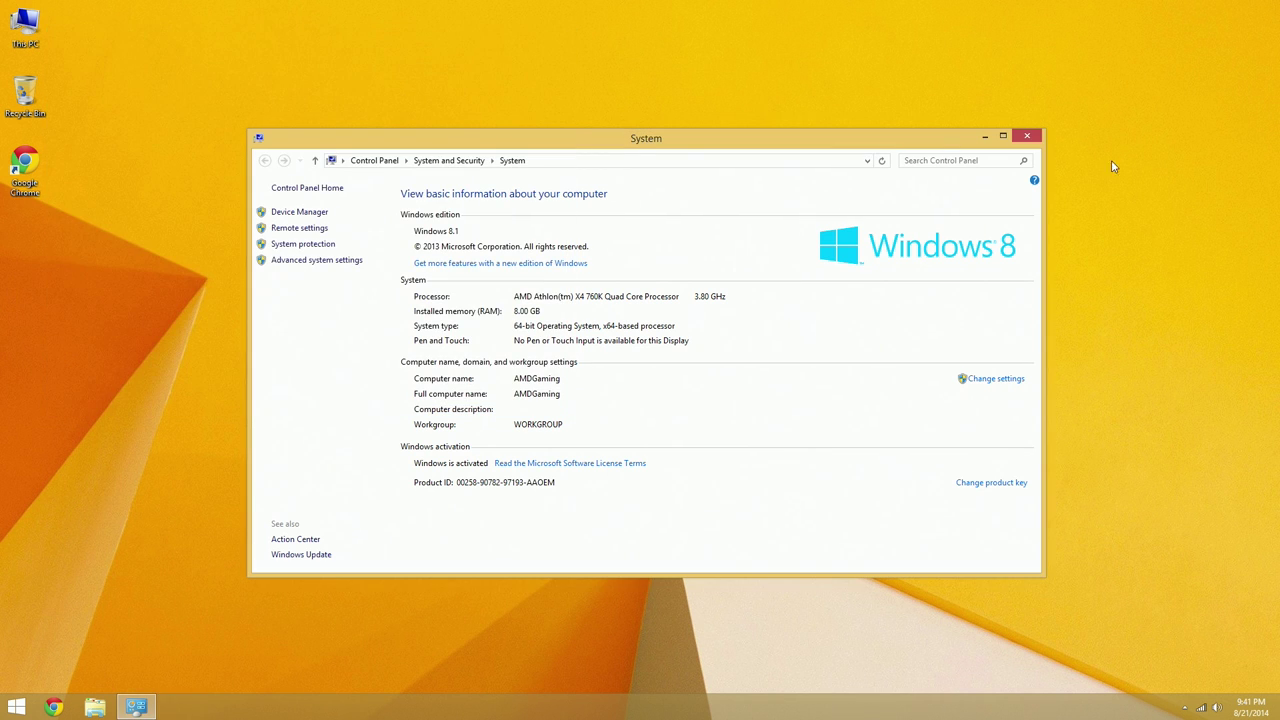
{"action": "left_click", "coordinate": [1030, 139]}
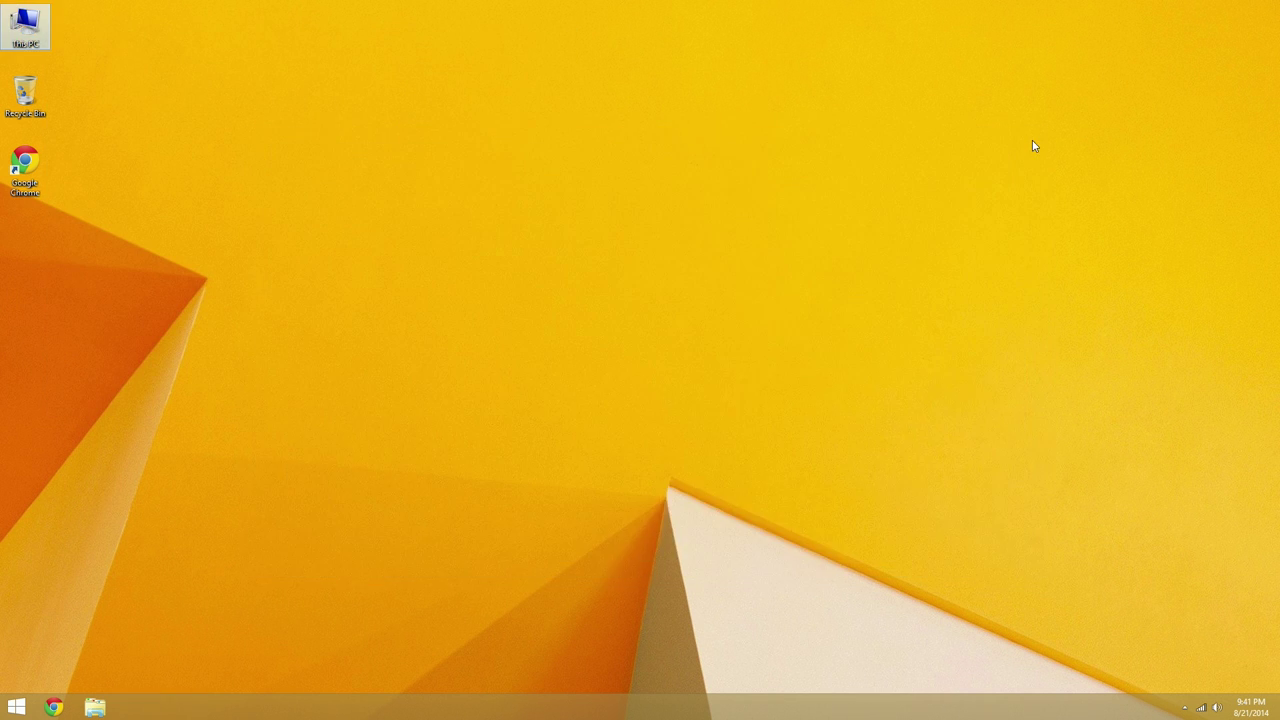
{"action": "left_click", "coordinate": [501, 304]}
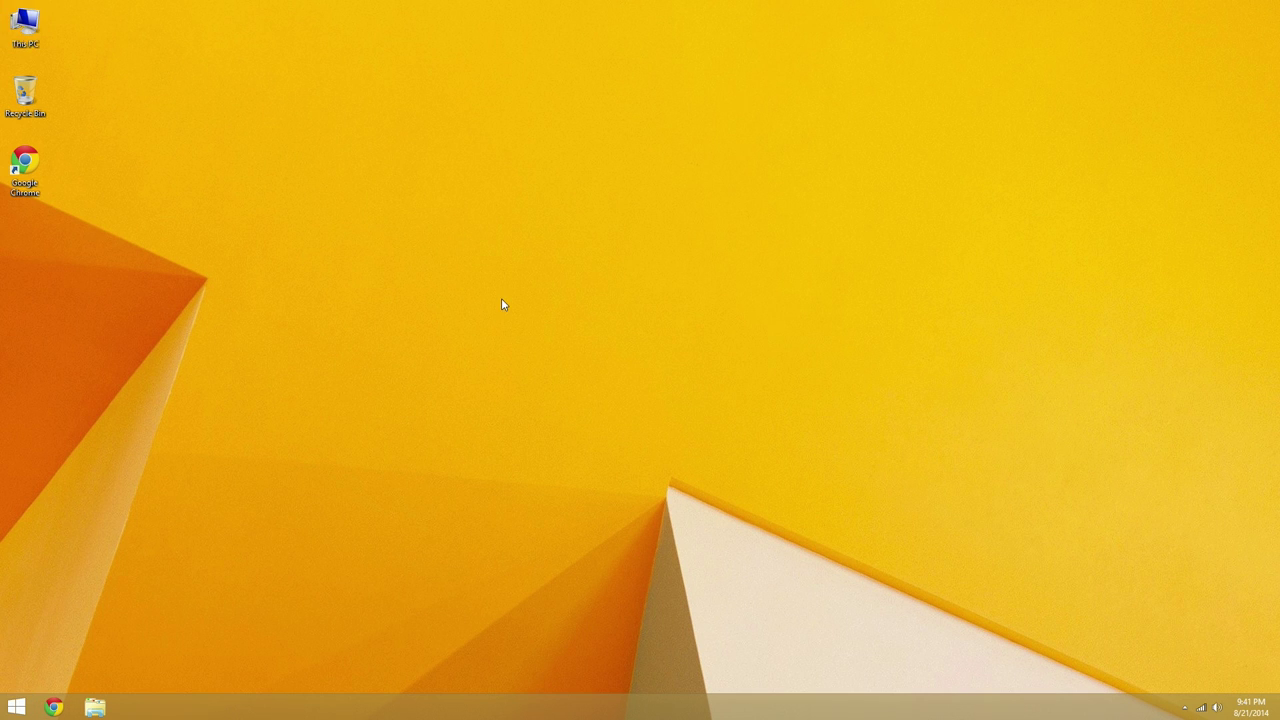
{"action": "key", "text": "super+s"}
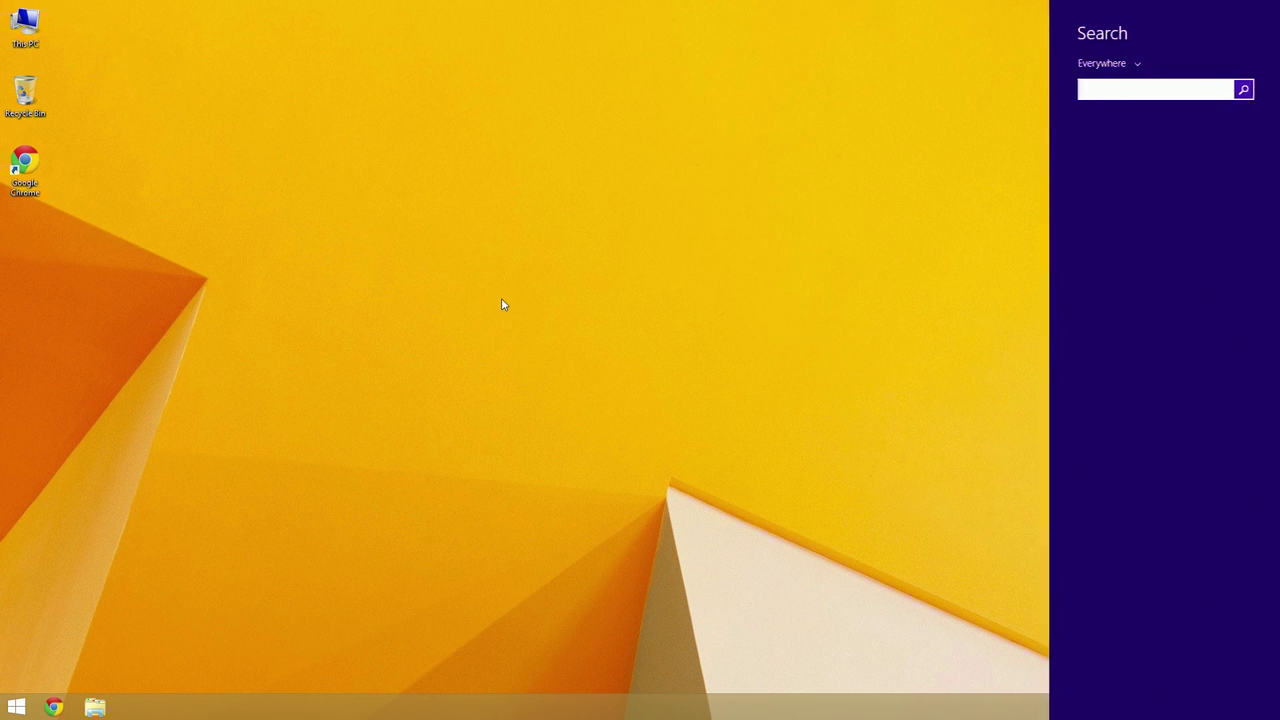
Search 'windows update', check for updates, and install the 42 important updates (542.1 MB)
{"action": "type", "text": "wind"}
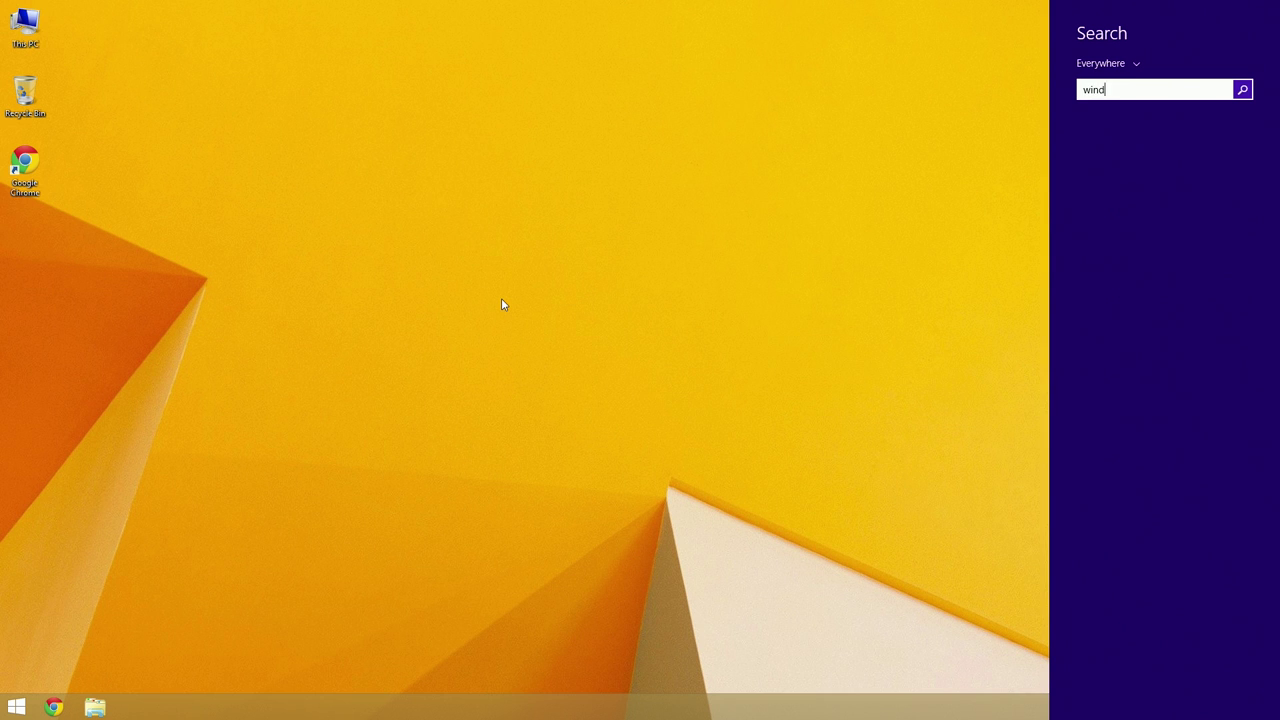
{"action": "type", "text": "ows update"}
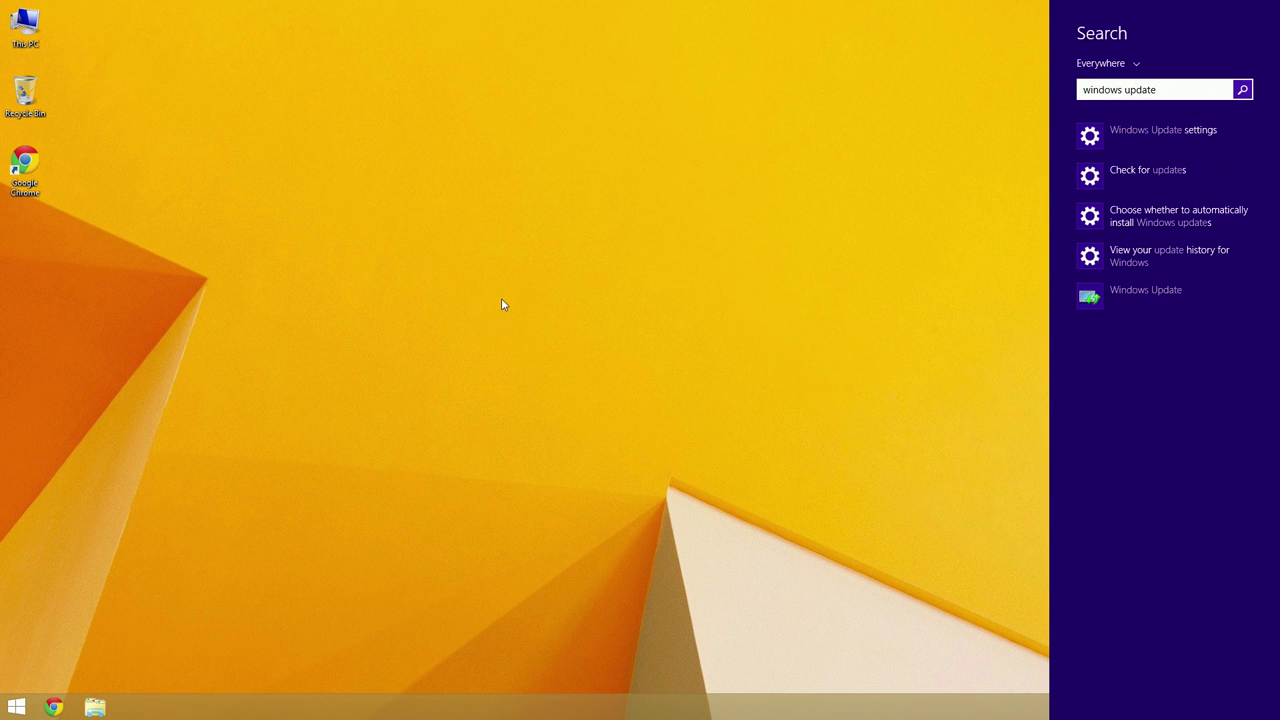
{"action": "left_click", "coordinate": [1100, 304]}
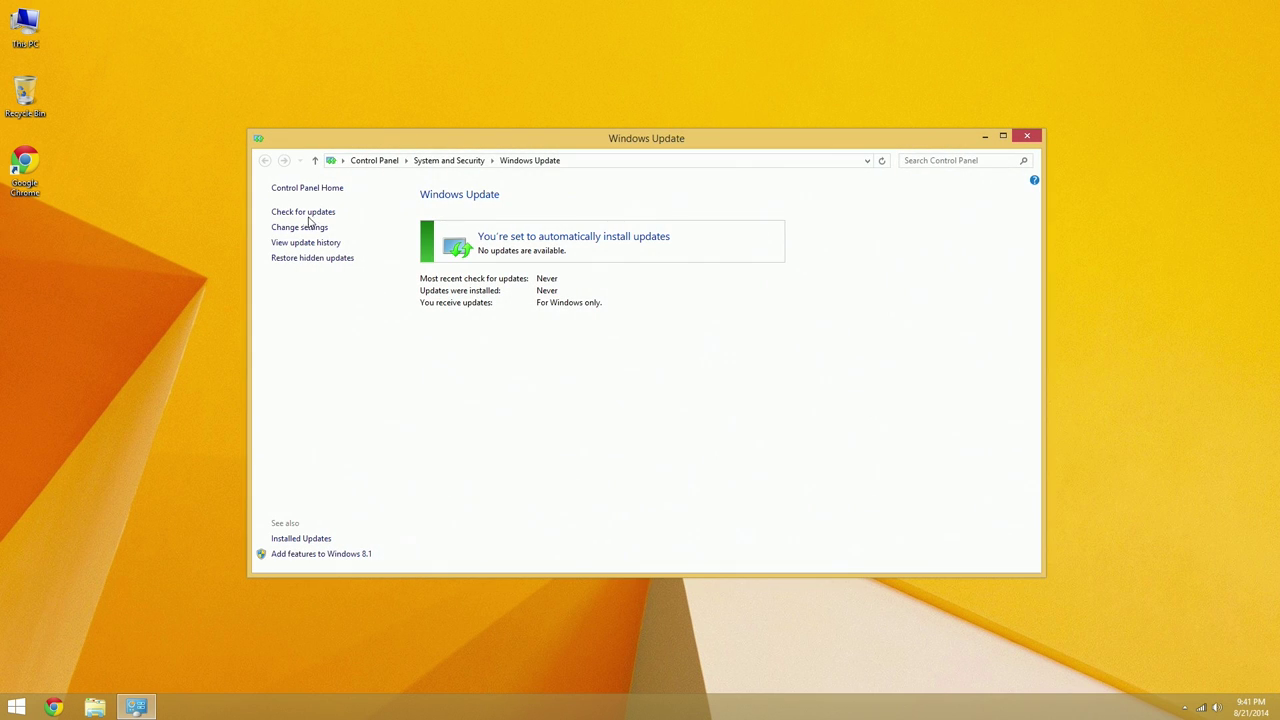
{"action": "left_click", "coordinate": [285, 212]}
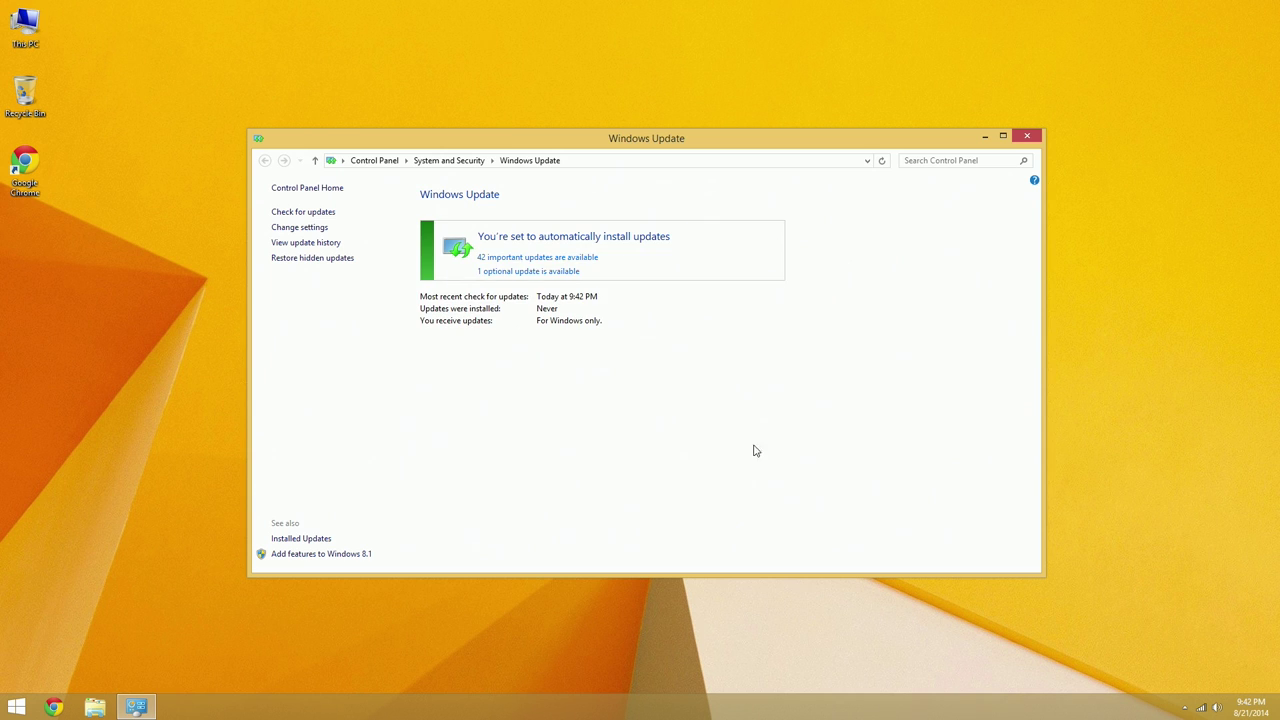
{"action": "left_click", "coordinate": [531, 258]}
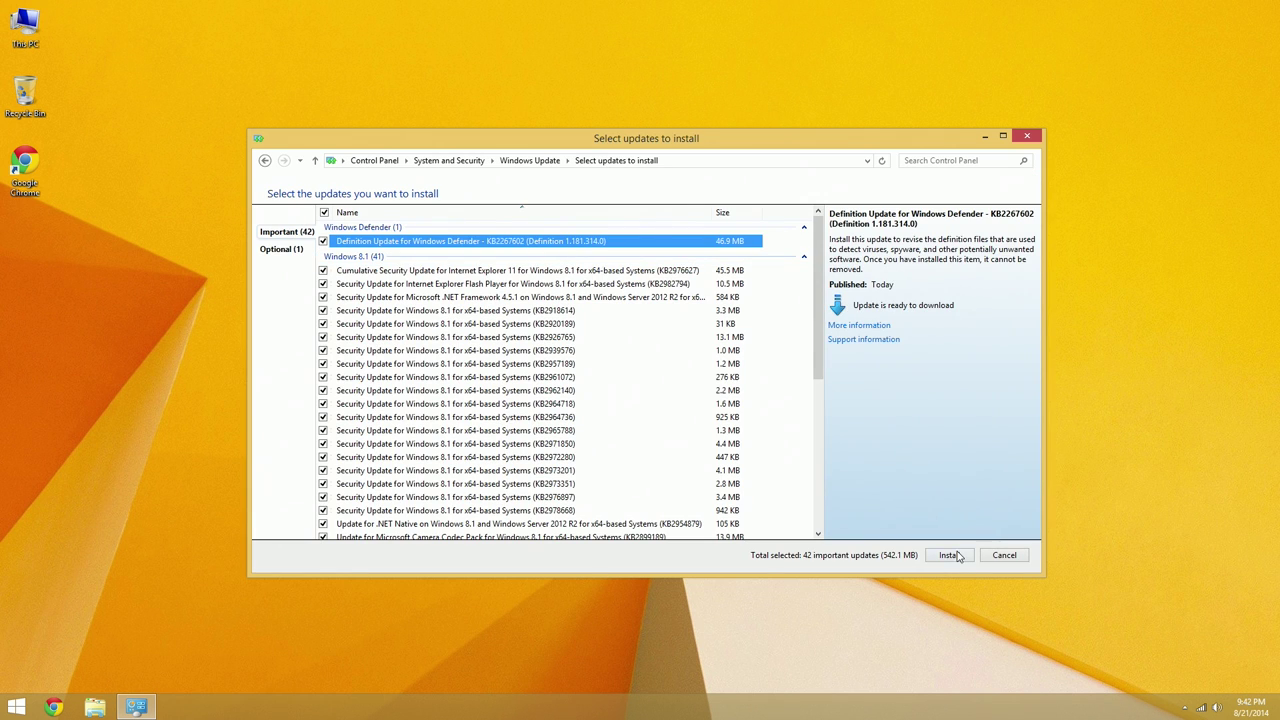
{"action": "left_click", "coordinate": [950, 555]}
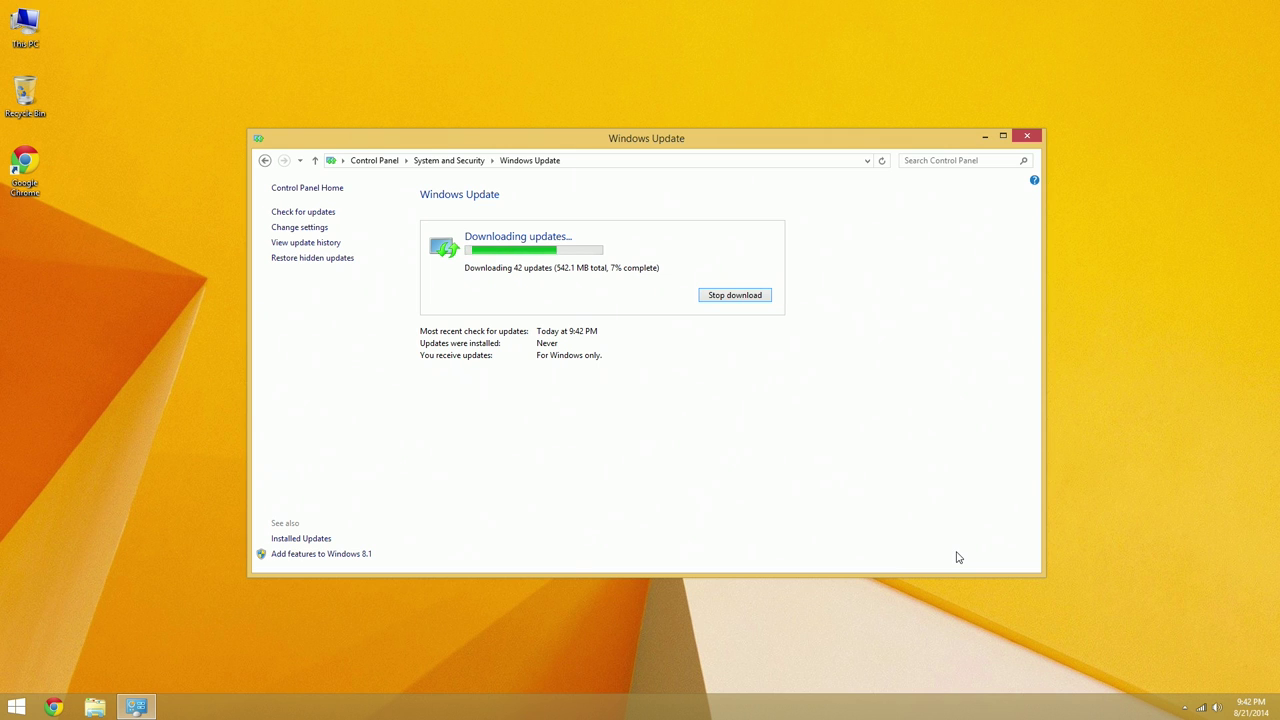
{"action": "double_click", "coordinate": [30, 25]}
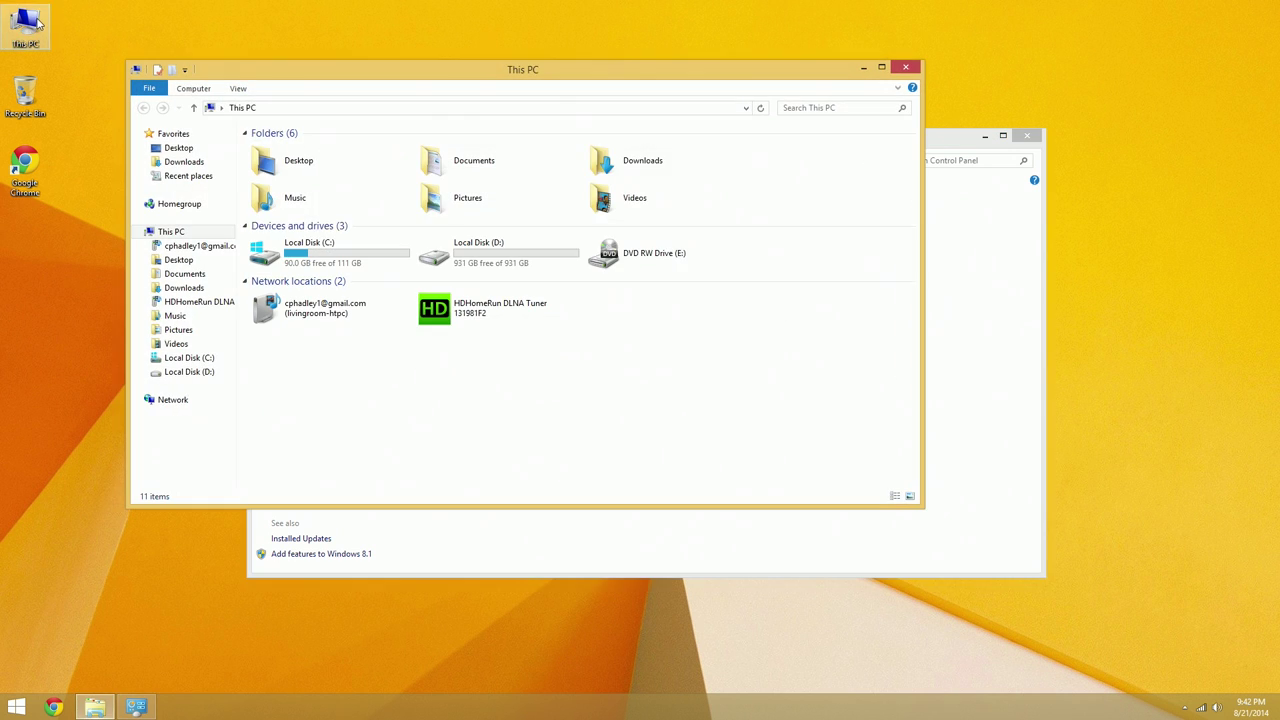
{"action": "left_click", "coordinate": [463, 265]}
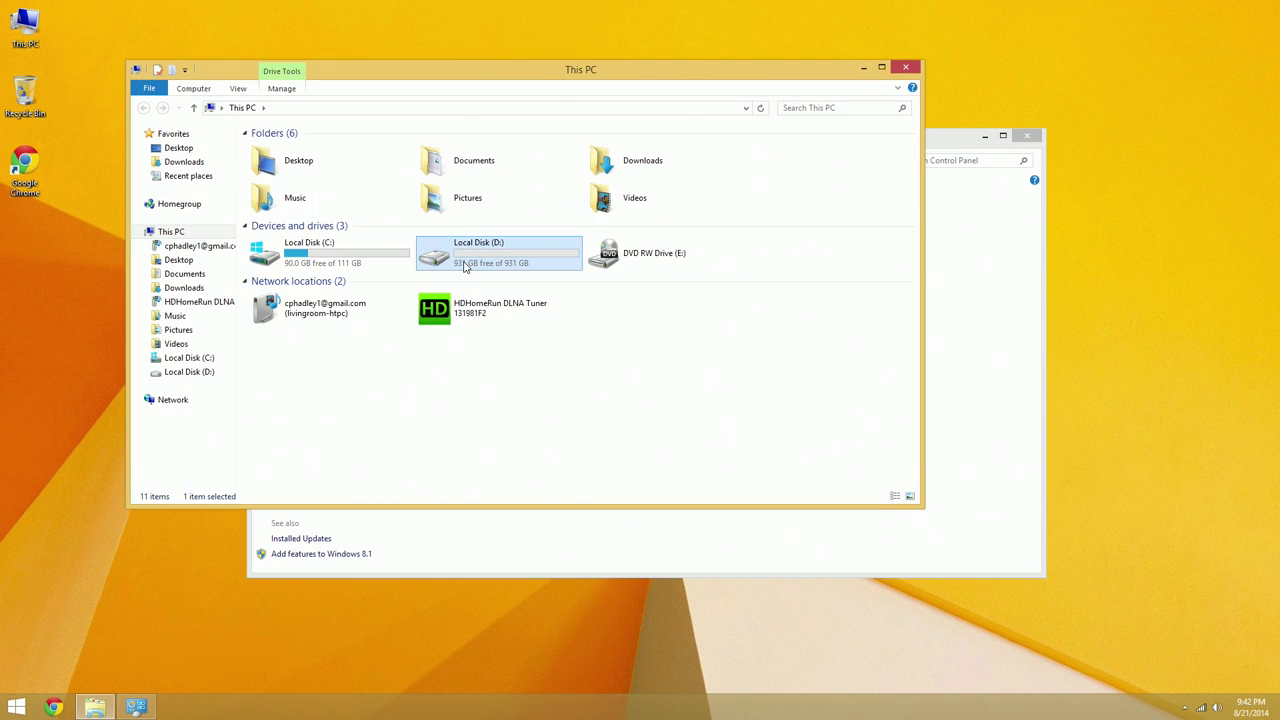
{"action": "left_click", "coordinate": [548, 441]}
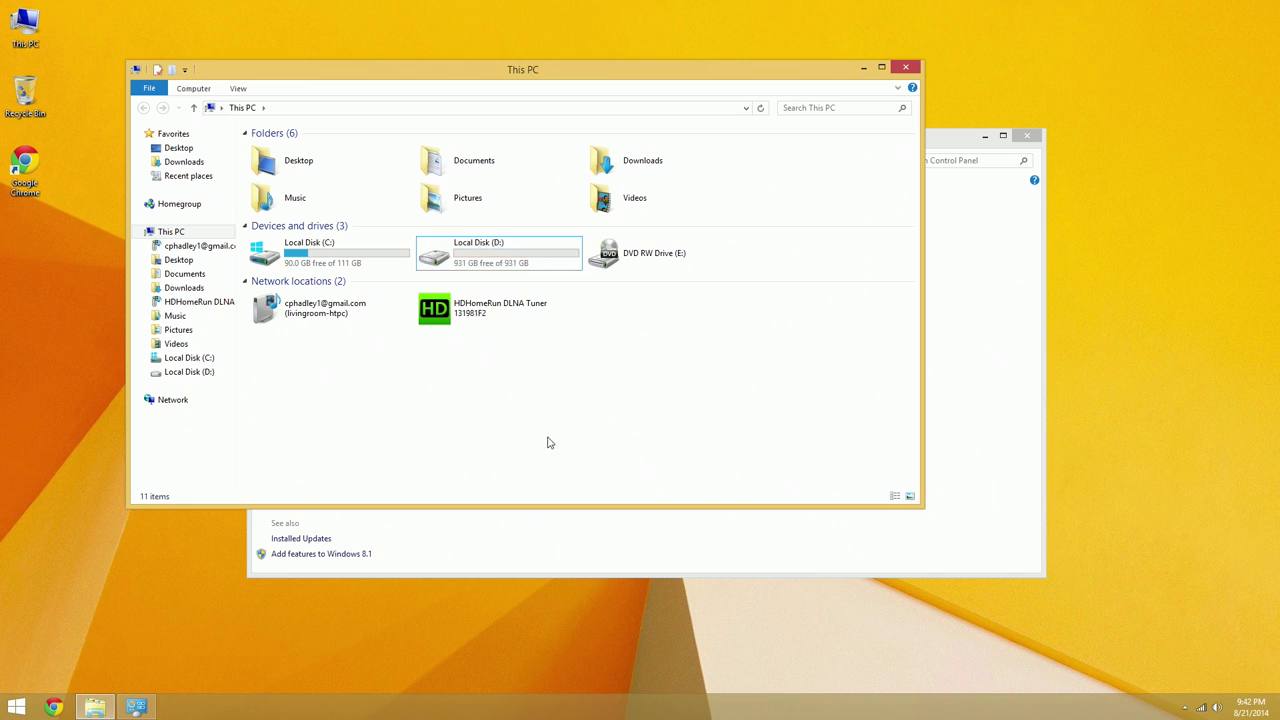
{"action": "double_click", "coordinate": [455, 262]}
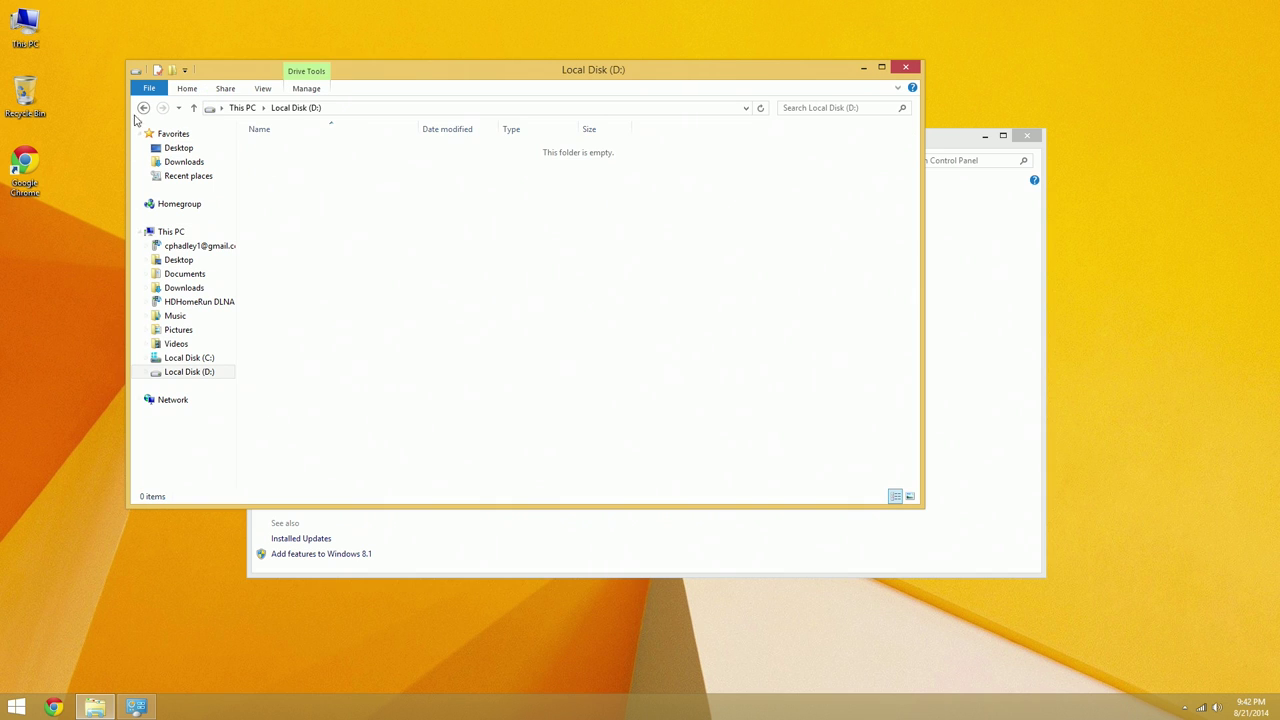
{"action": "left_click", "coordinate": [143, 107]}
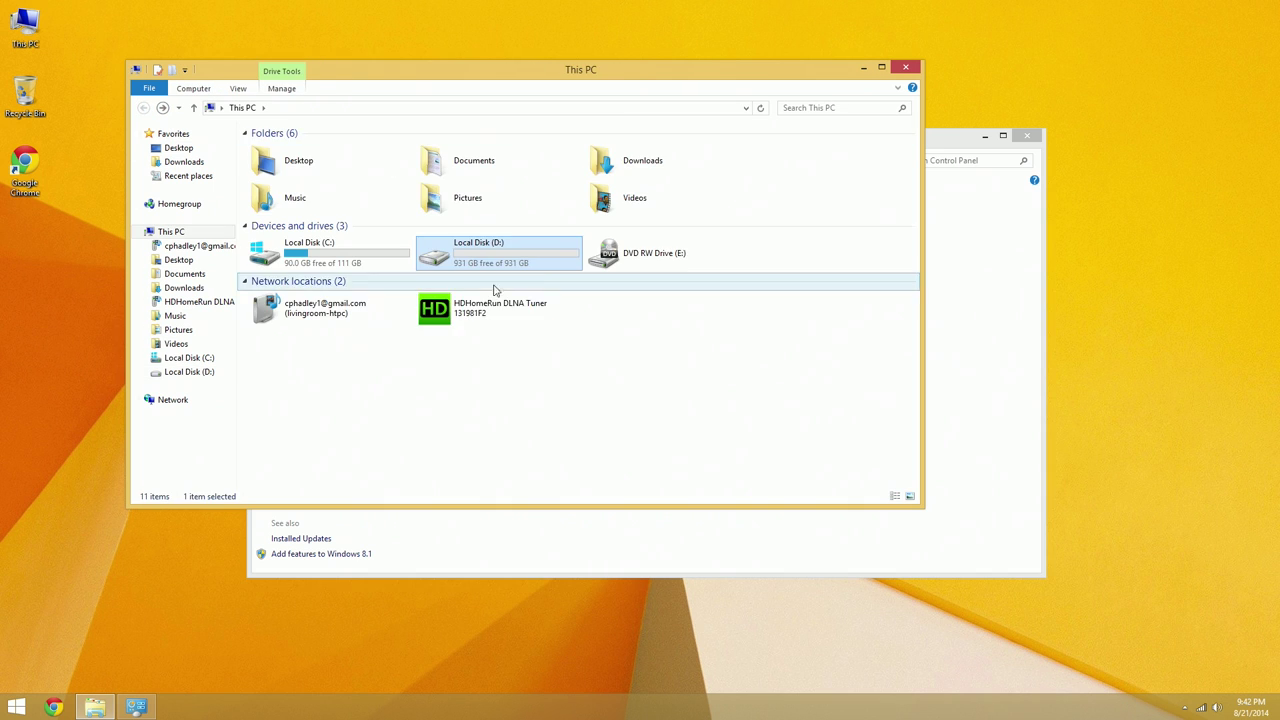
{"action": "left_click", "coordinate": [712, 446]}
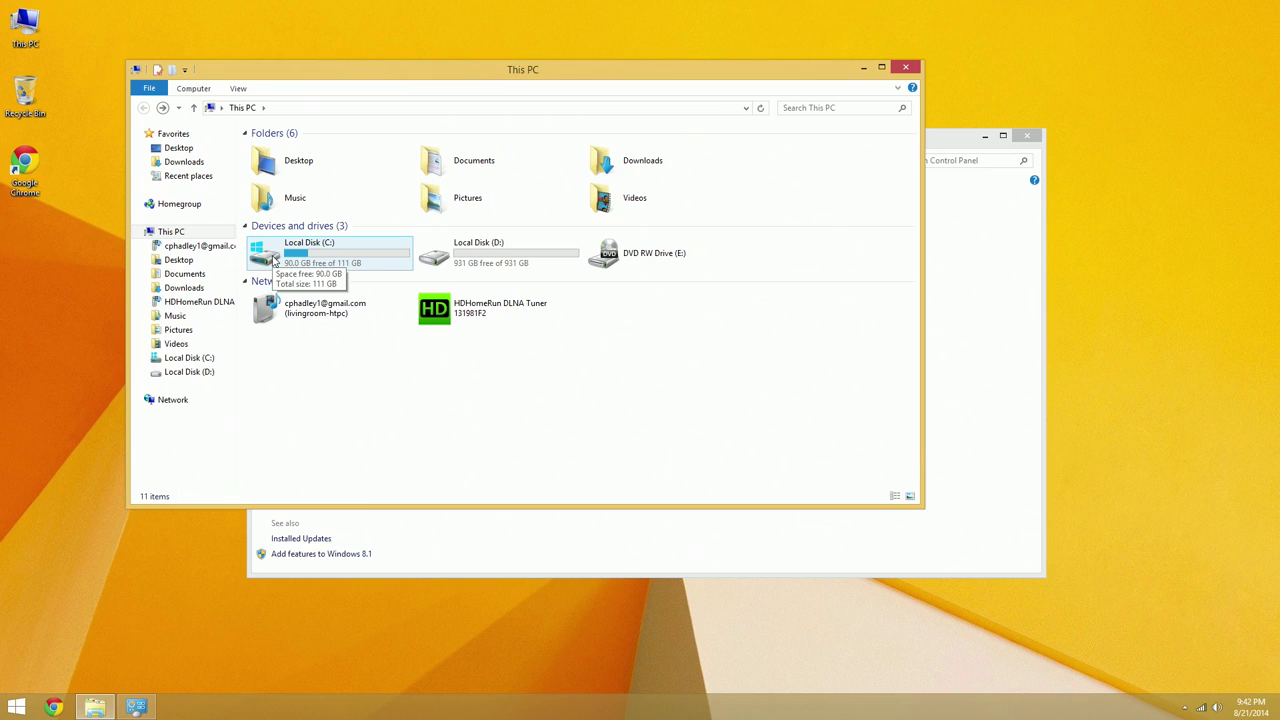
{"action": "key", "text": "super"}
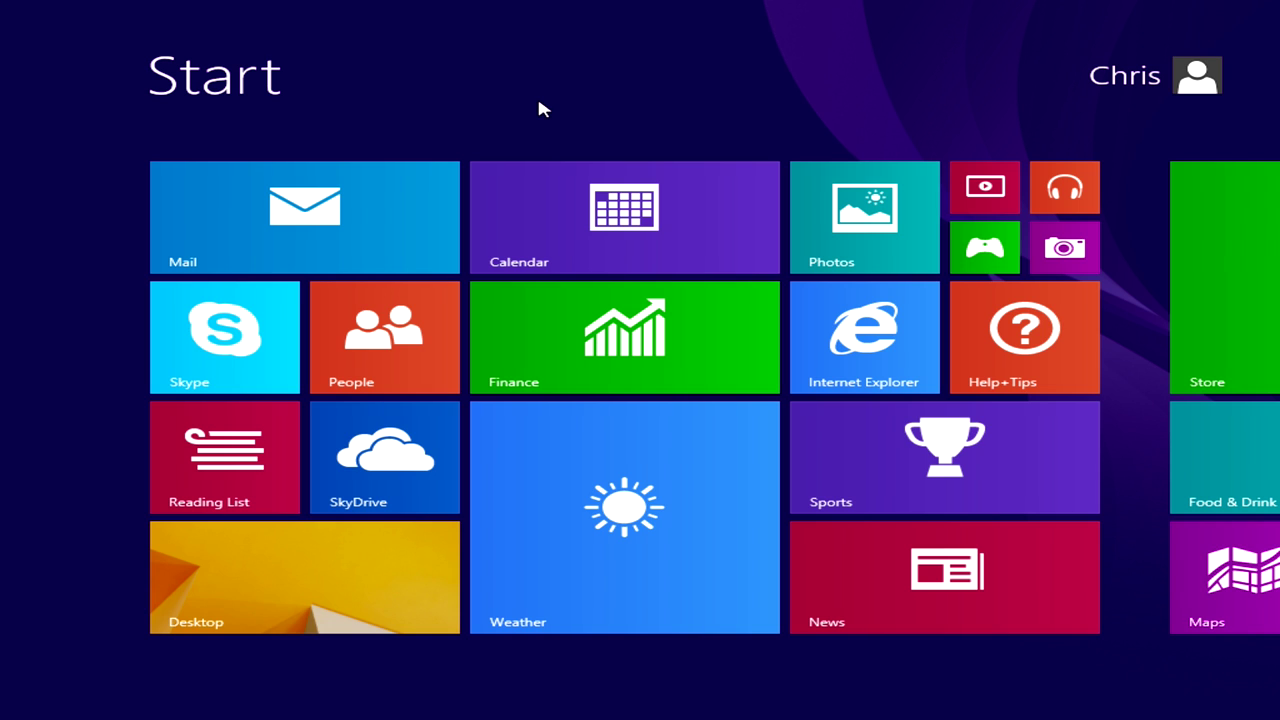
{"action": "left_click", "coordinate": [209, 574]}
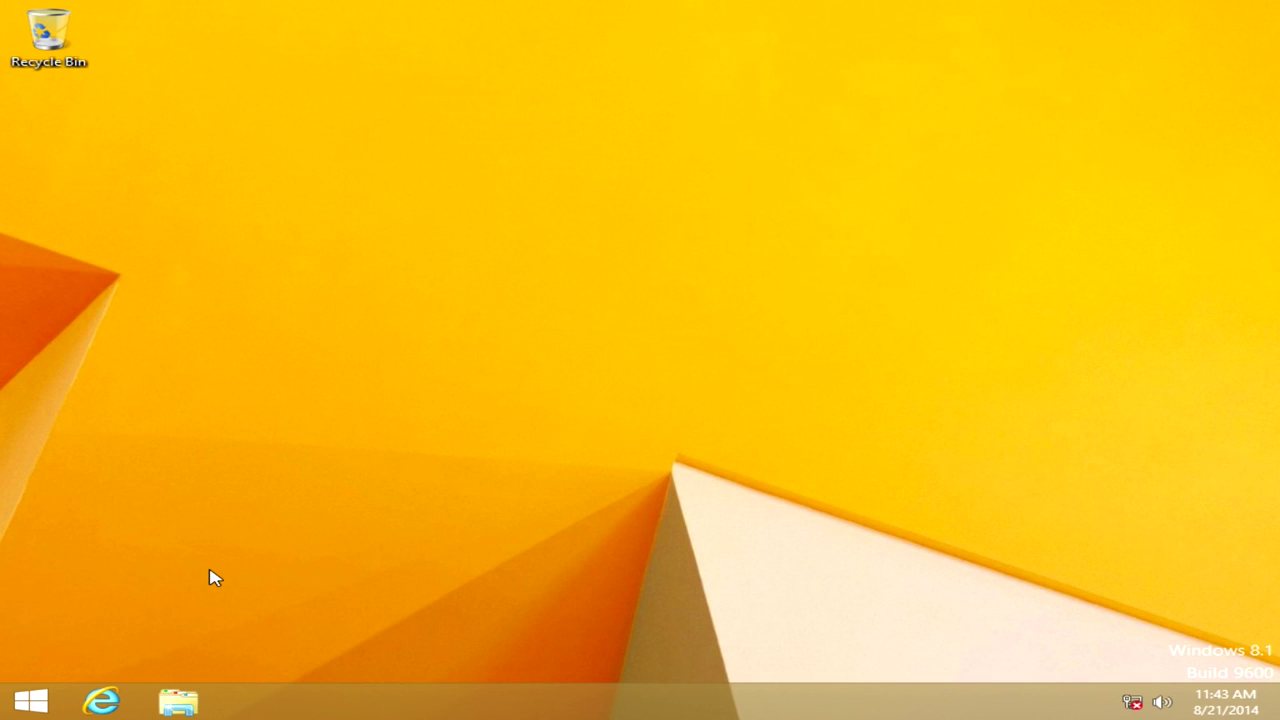
{"action": "right_click", "coordinate": [299, 215]}
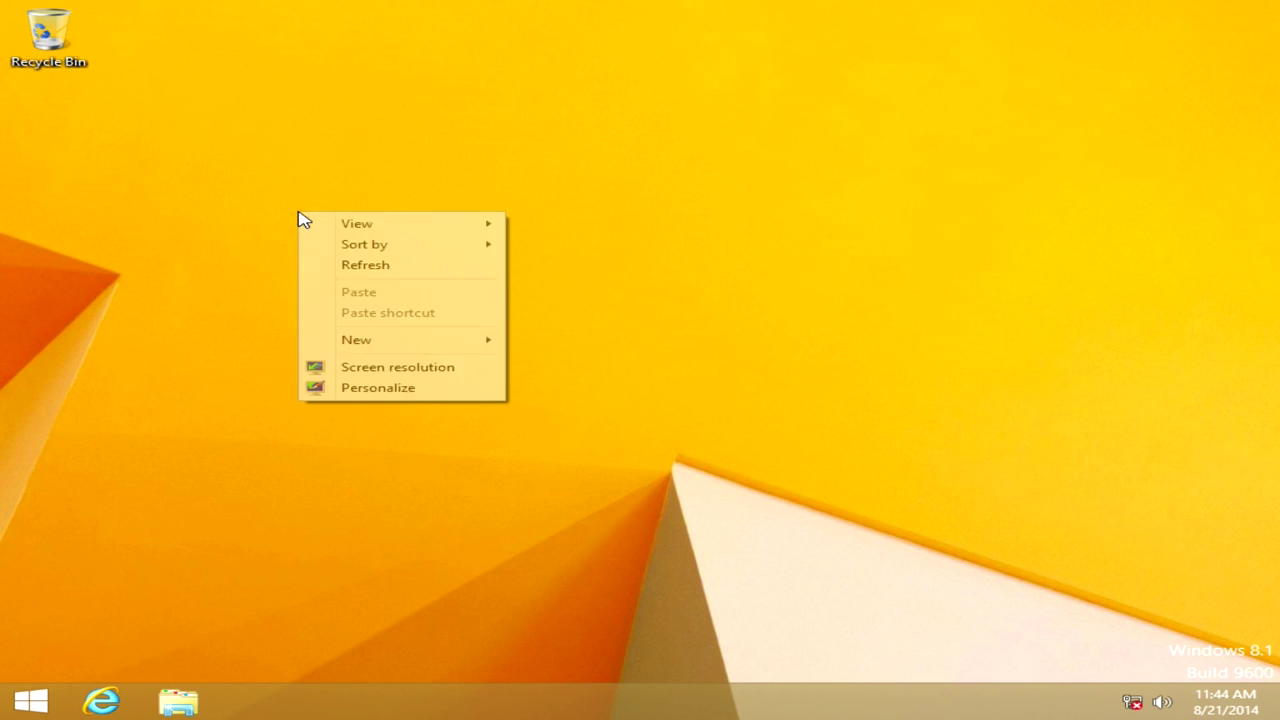
{"action": "left_click", "coordinate": [416, 392]}
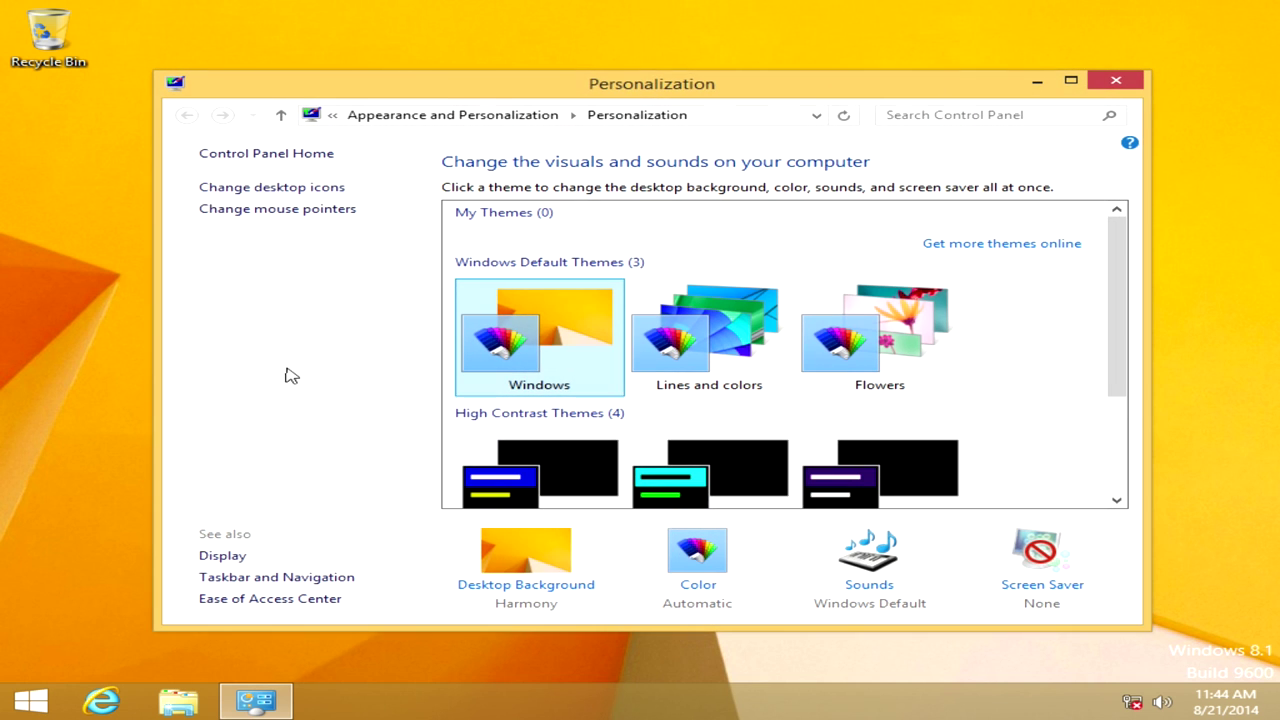
{"action": "left_click", "coordinate": [268, 190]}
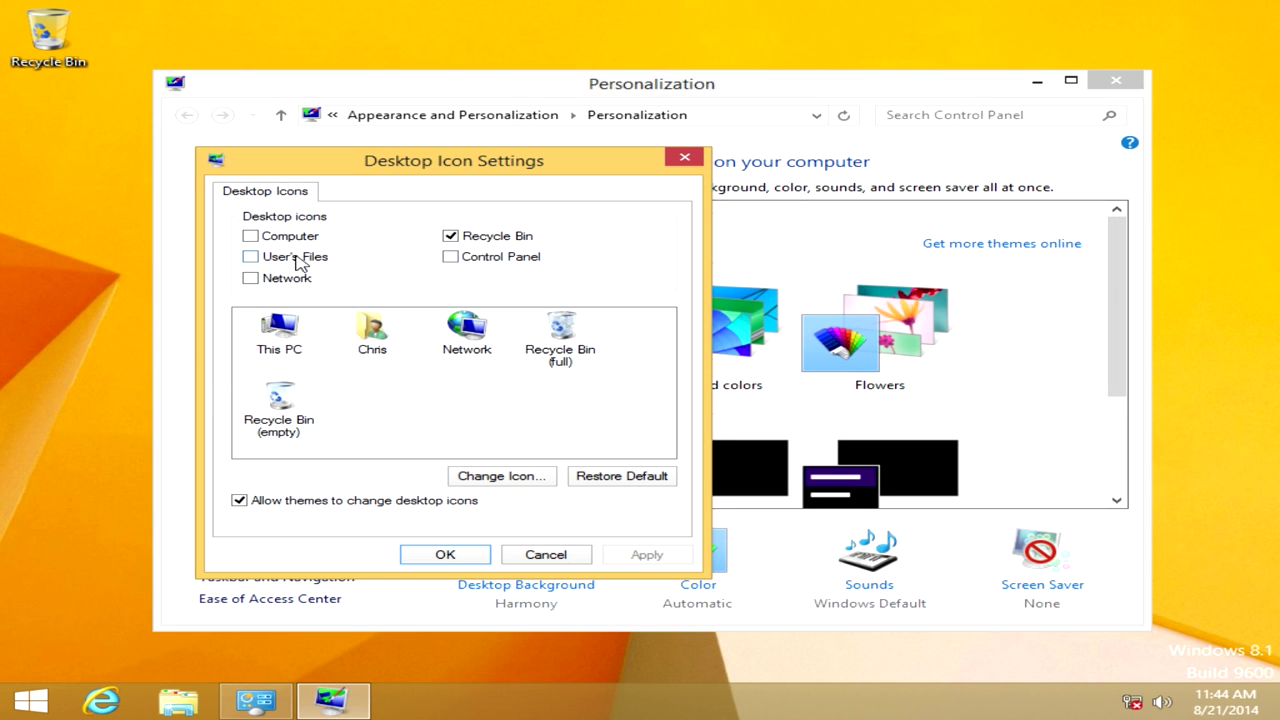
{"action": "left_click", "coordinate": [298, 238]}
{"action": "left_click", "coordinate": [446, 560]}
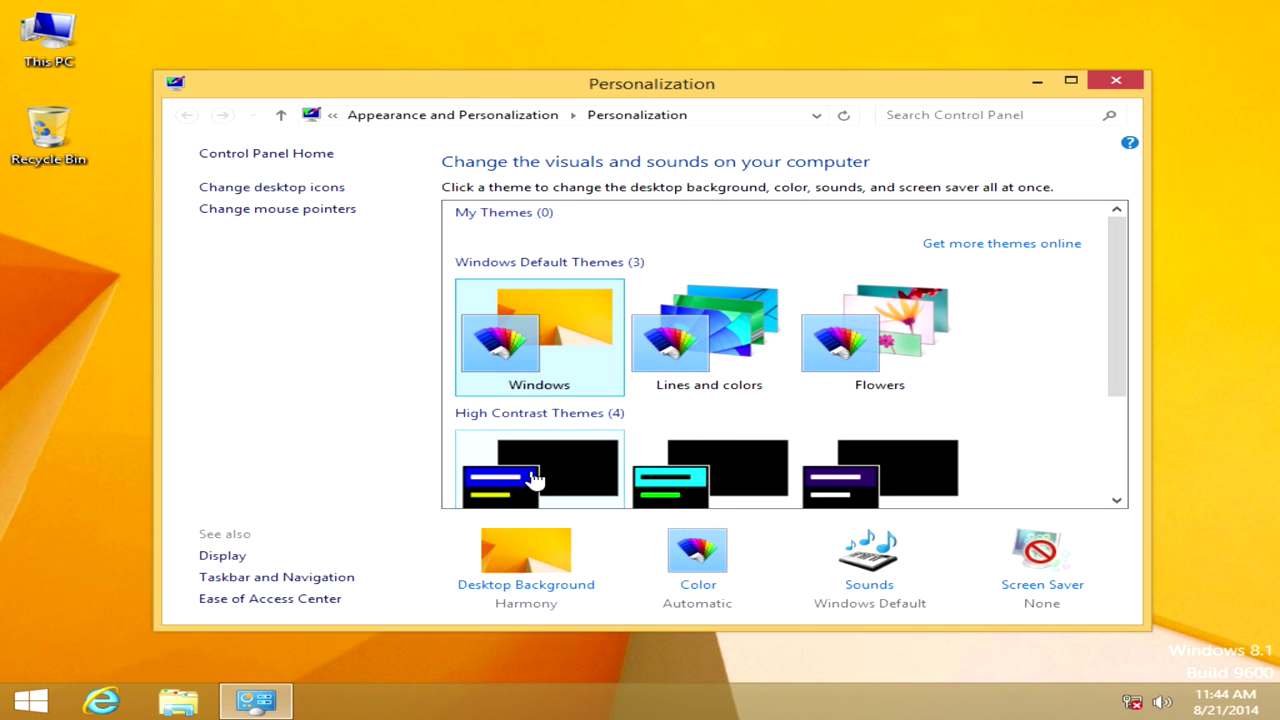
{"action": "left_click", "coordinate": [1115, 81]}
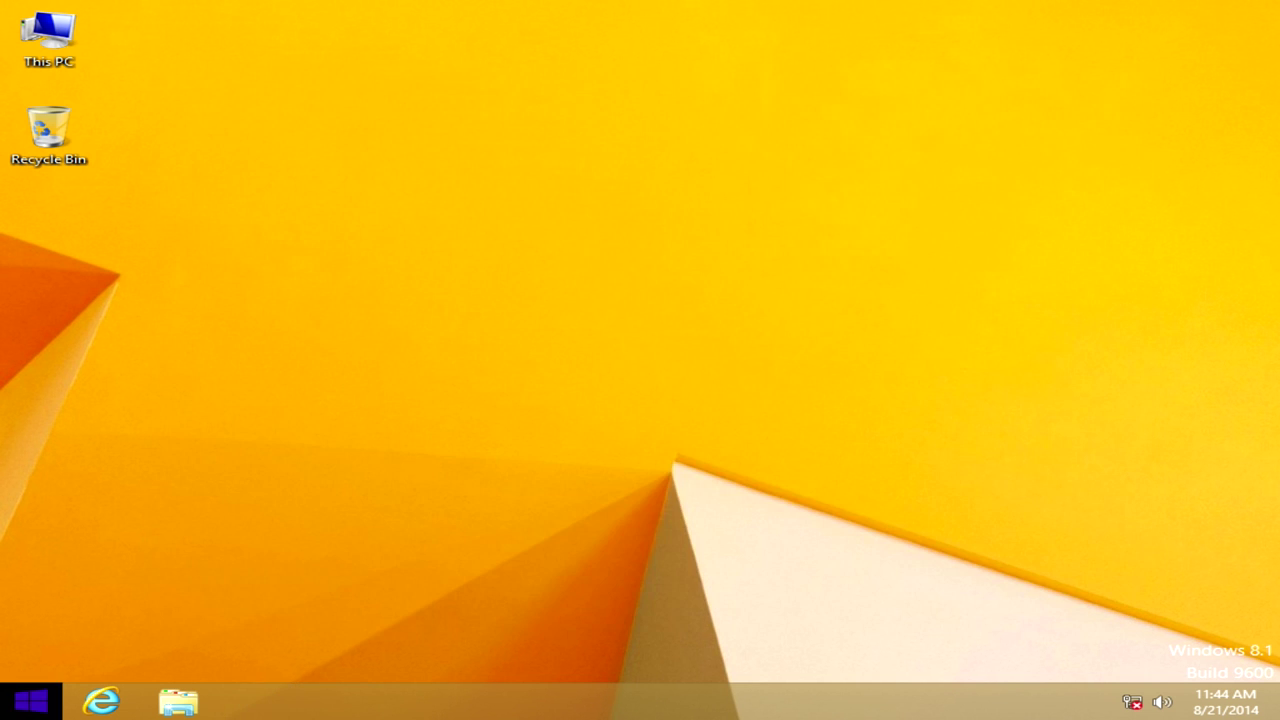
Disable the upper-right charms and upper-left app-switching corners, and sign in straight to the desktop
{"action": "right_click", "coordinate": [337, 703]}
{"action": "left_click", "coordinate": [382, 689]}
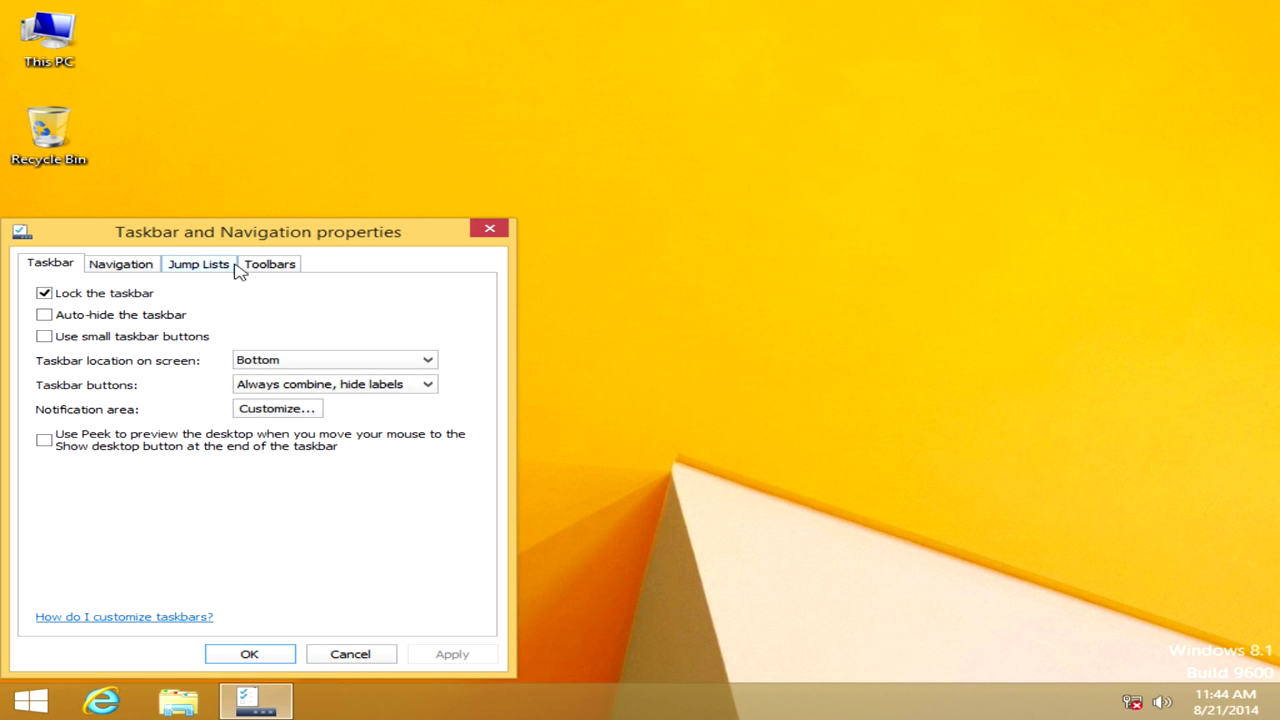
{"action": "left_click", "coordinate": [108, 270]}
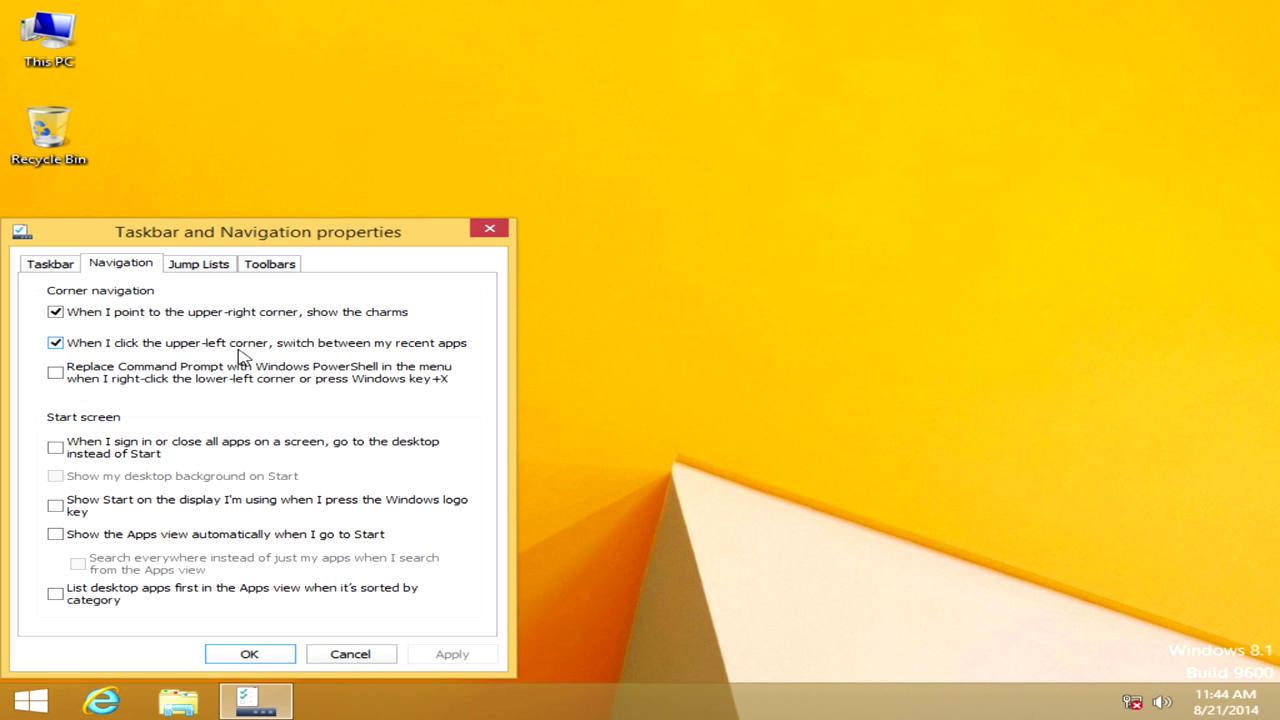
{"action": "left_click", "coordinate": [215, 315]}
{"action": "left_click", "coordinate": [225, 345]}
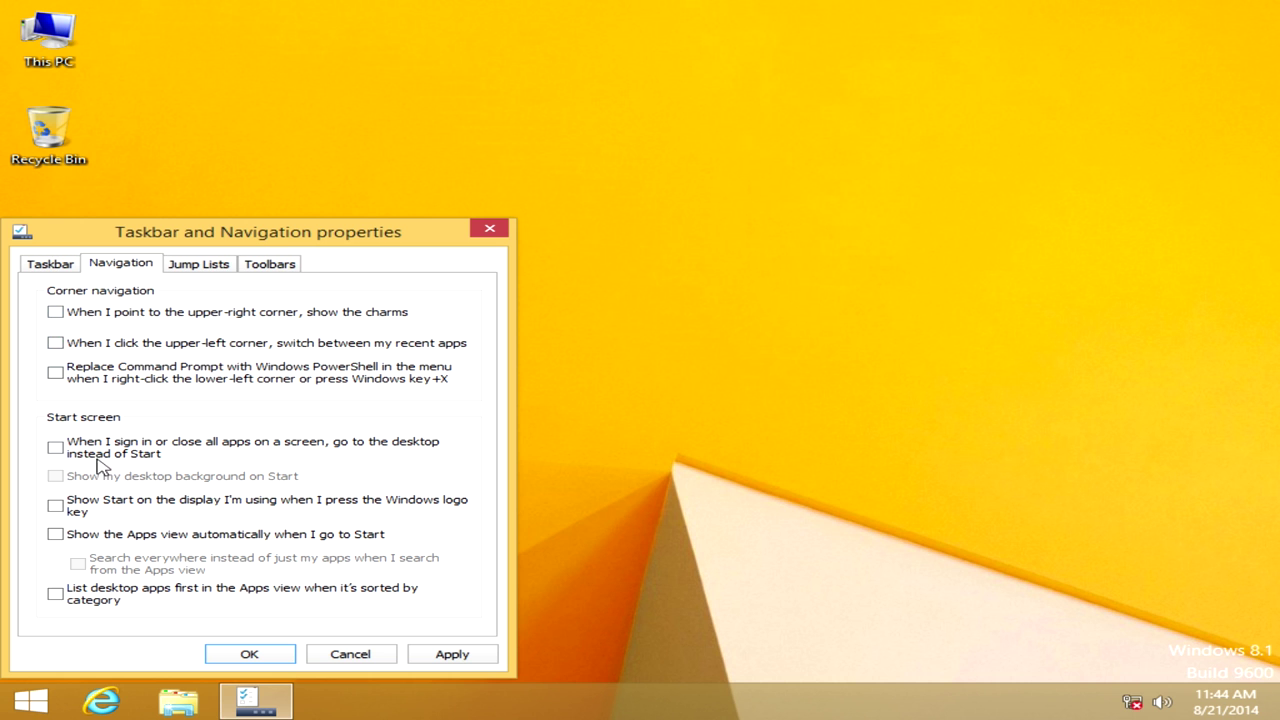
{"action": "left_click", "coordinate": [97, 449]}
{"action": "left_click", "coordinate": [250, 653]}
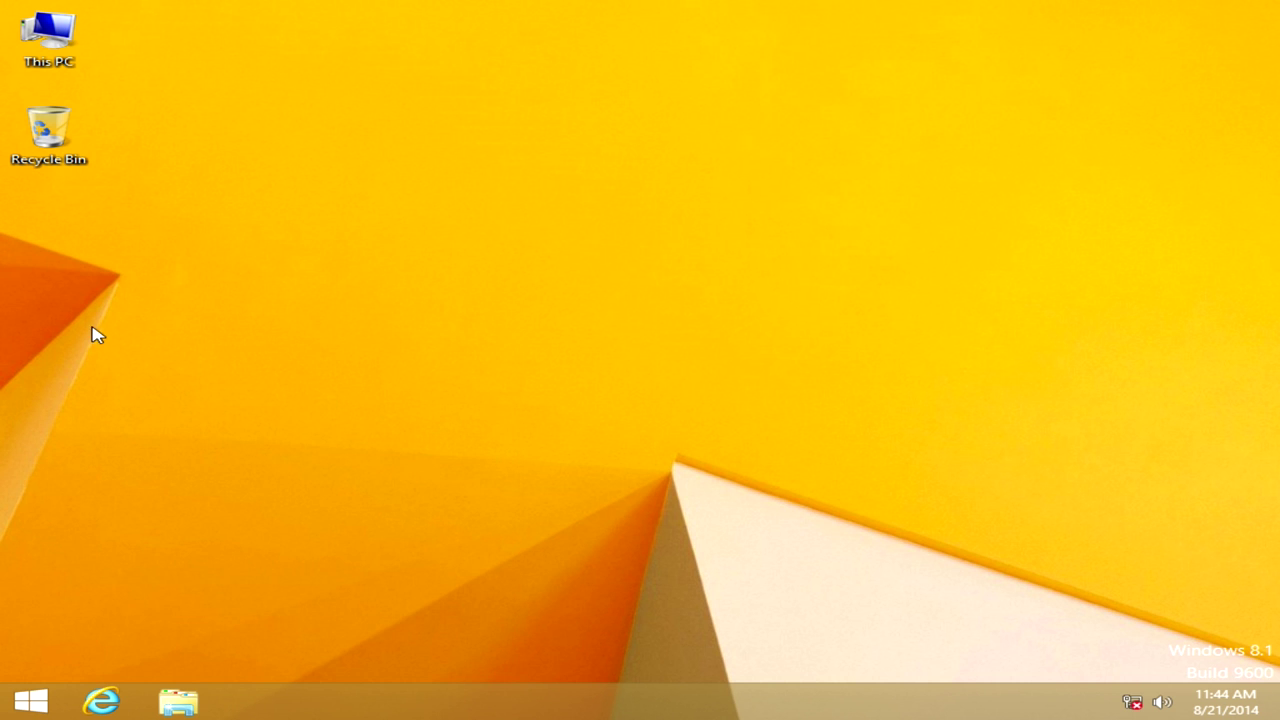
{"action": "key", "text": "super+Pause"}
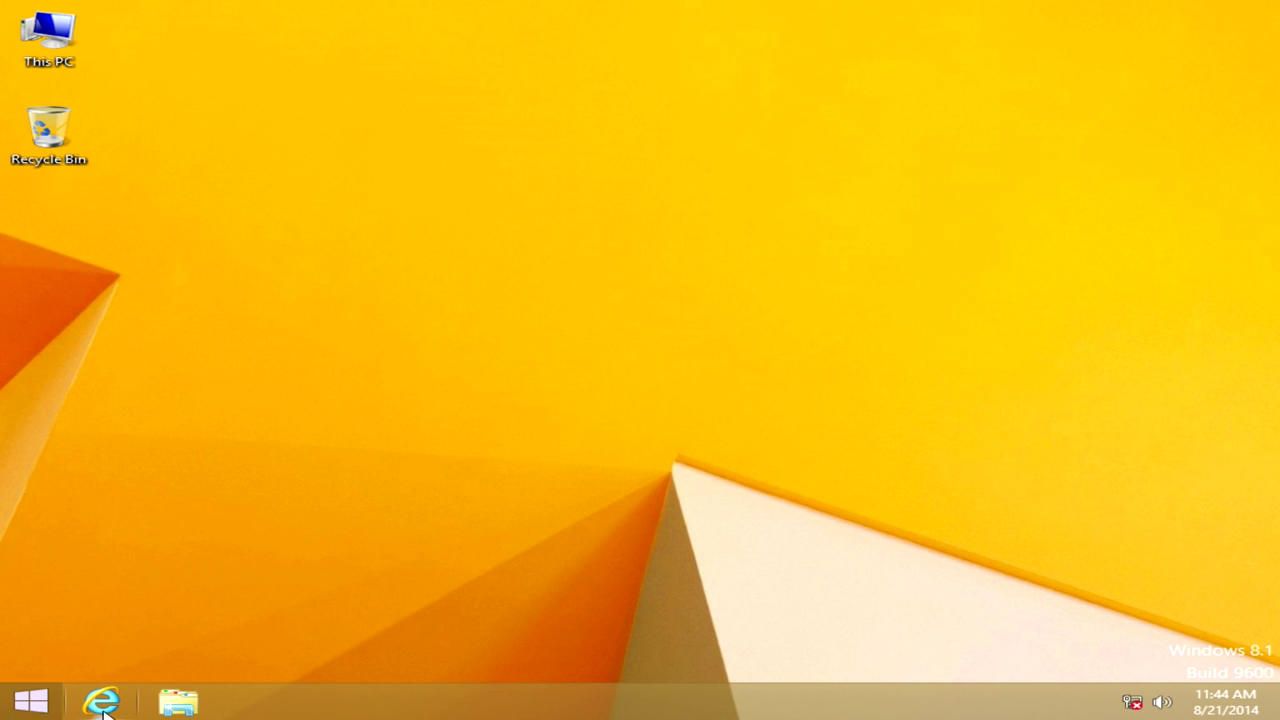
In Device Manager, start a browse-my-computer driver update for the USB2.0 WLAN device
{"action": "left_click", "coordinate": [222, 185]}
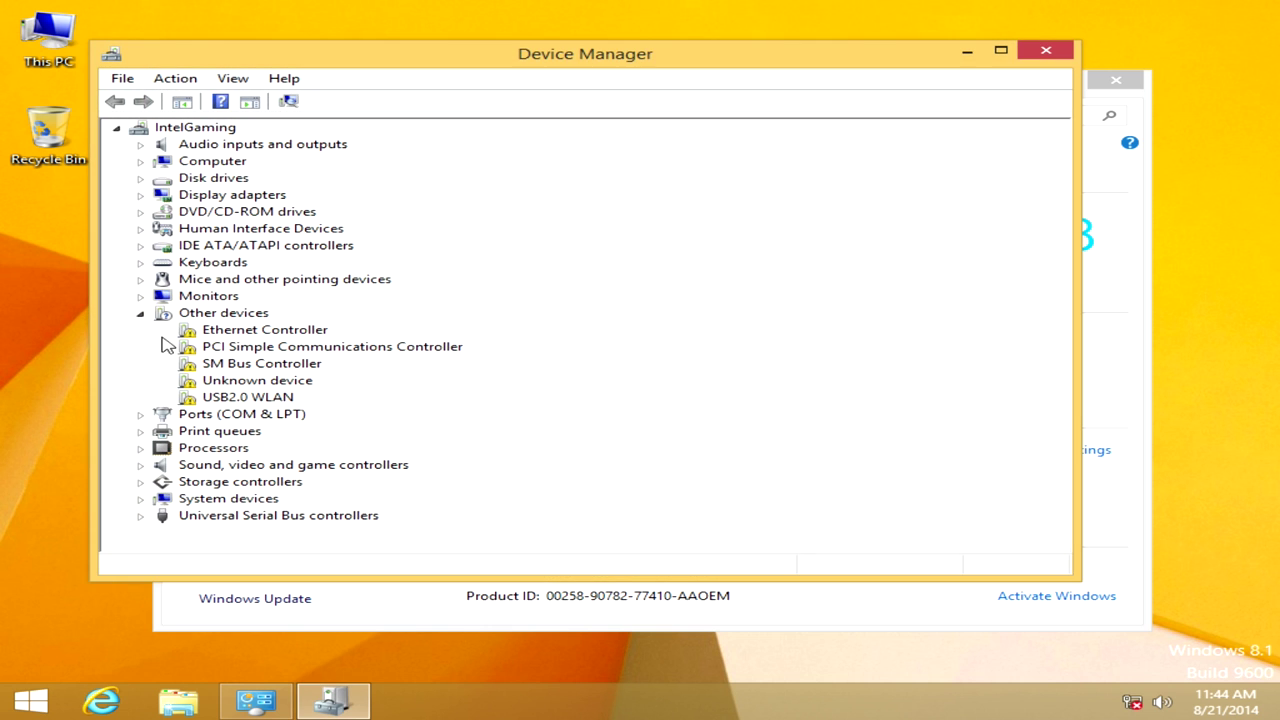
{"action": "right_click", "coordinate": [266, 397]}
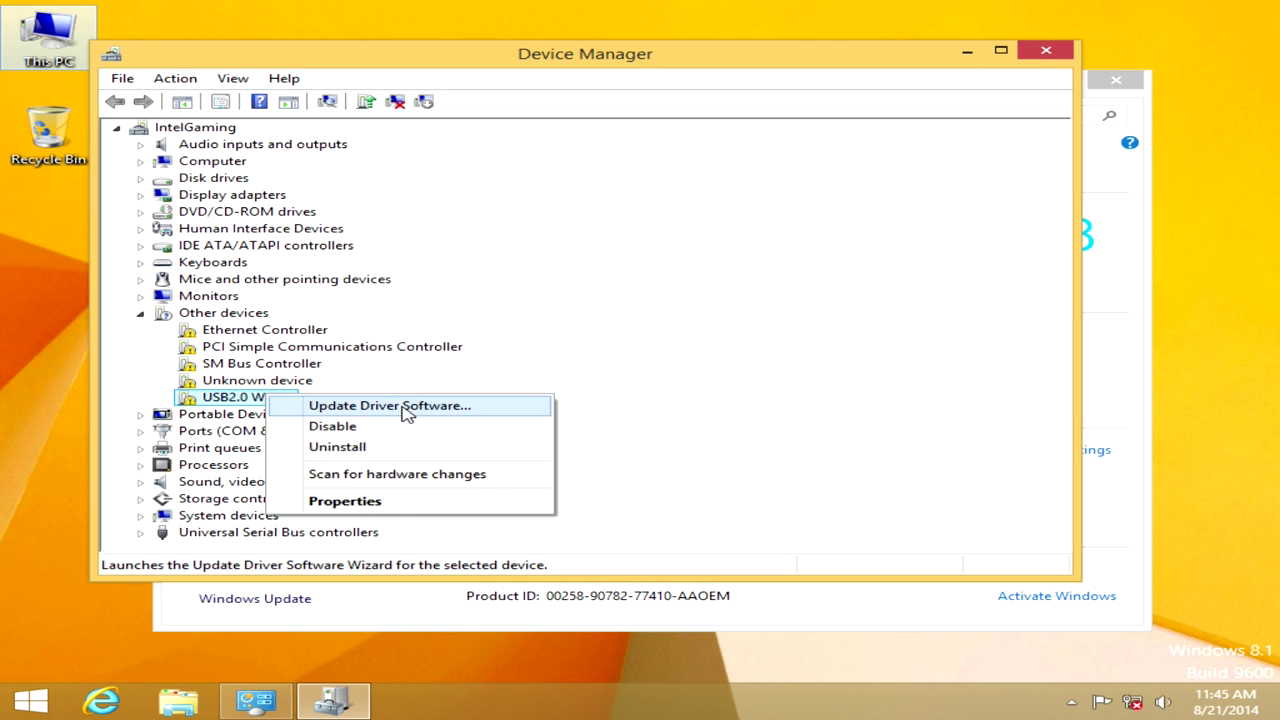
{"action": "left_click", "coordinate": [400, 405]}
{"action": "left_click", "coordinate": [494, 384]}
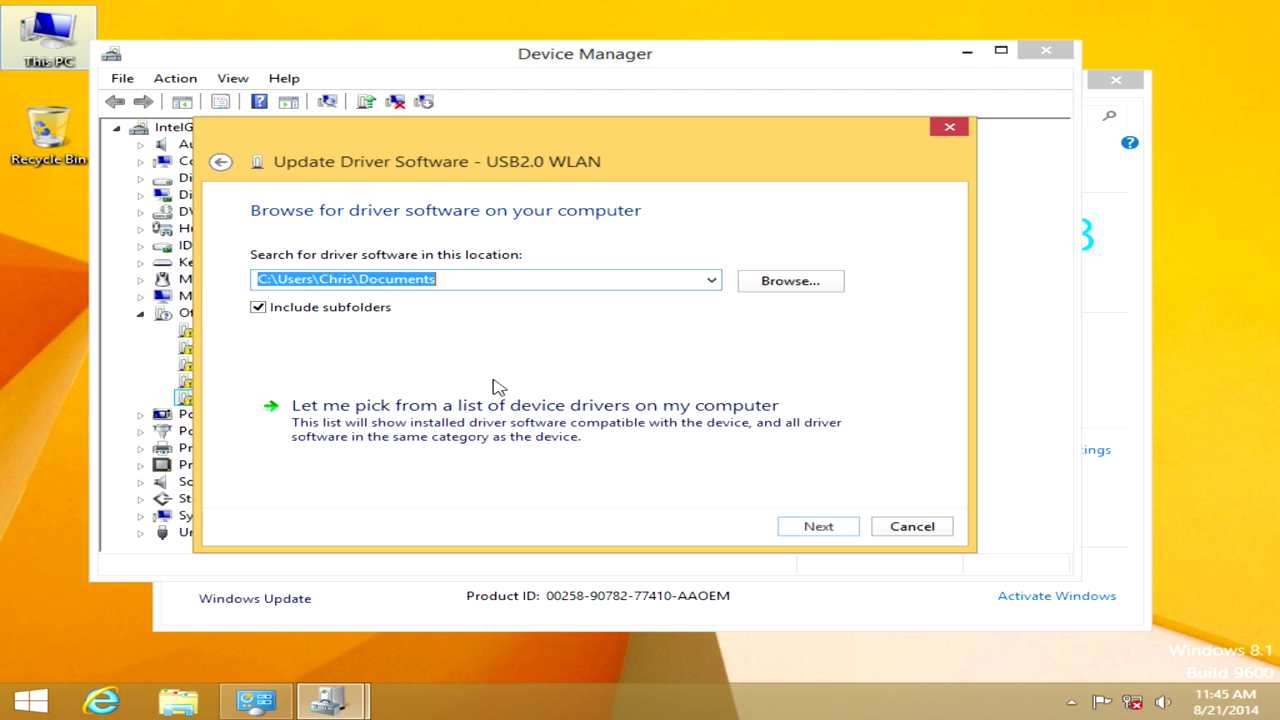
{"action": "left_click", "coordinate": [825, 285]}
Install the driver from F:\TL-WN722N_V1_131113\Driver Files\Windows 8 64bit, then close Device Manager
{"action": "left_click", "coordinate": [550, 340]}
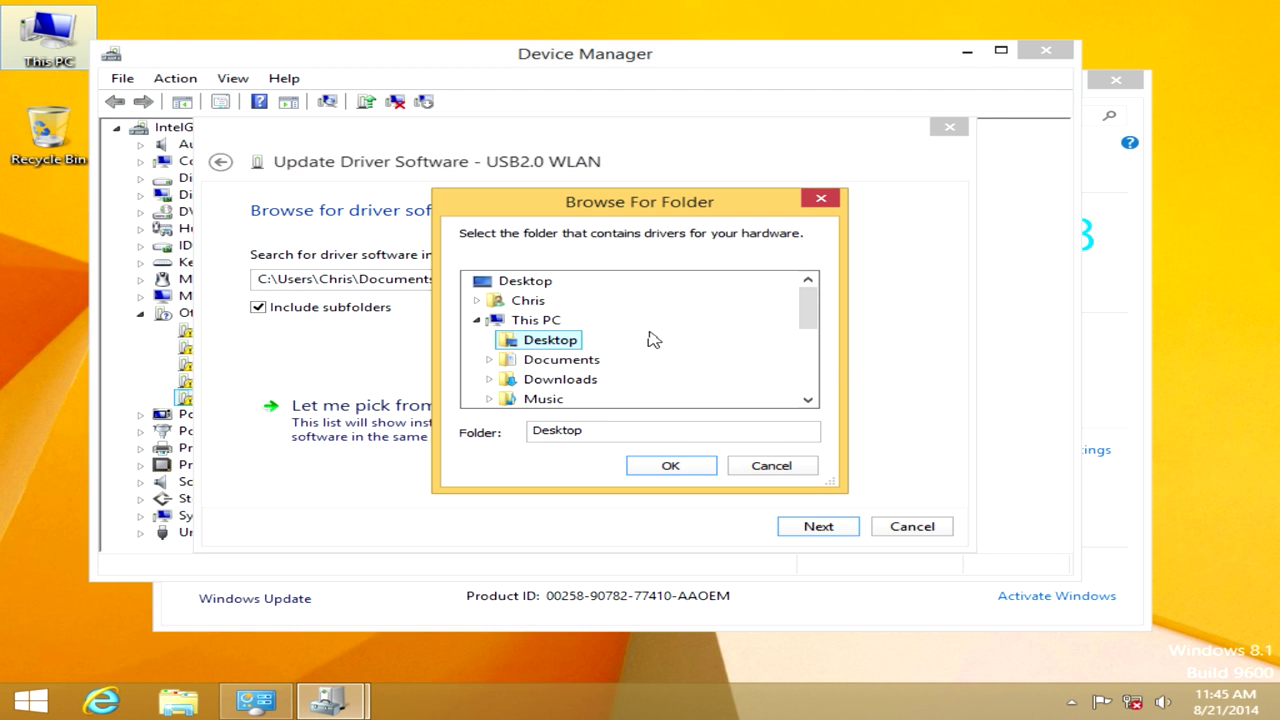
{"action": "left_click", "coordinate": [530, 322]}
{"action": "scroll", "coordinate": [600, 345], "scroll_direction": "down", "scroll_amount": 3}
{"action": "double_click", "coordinate": [560, 342]}
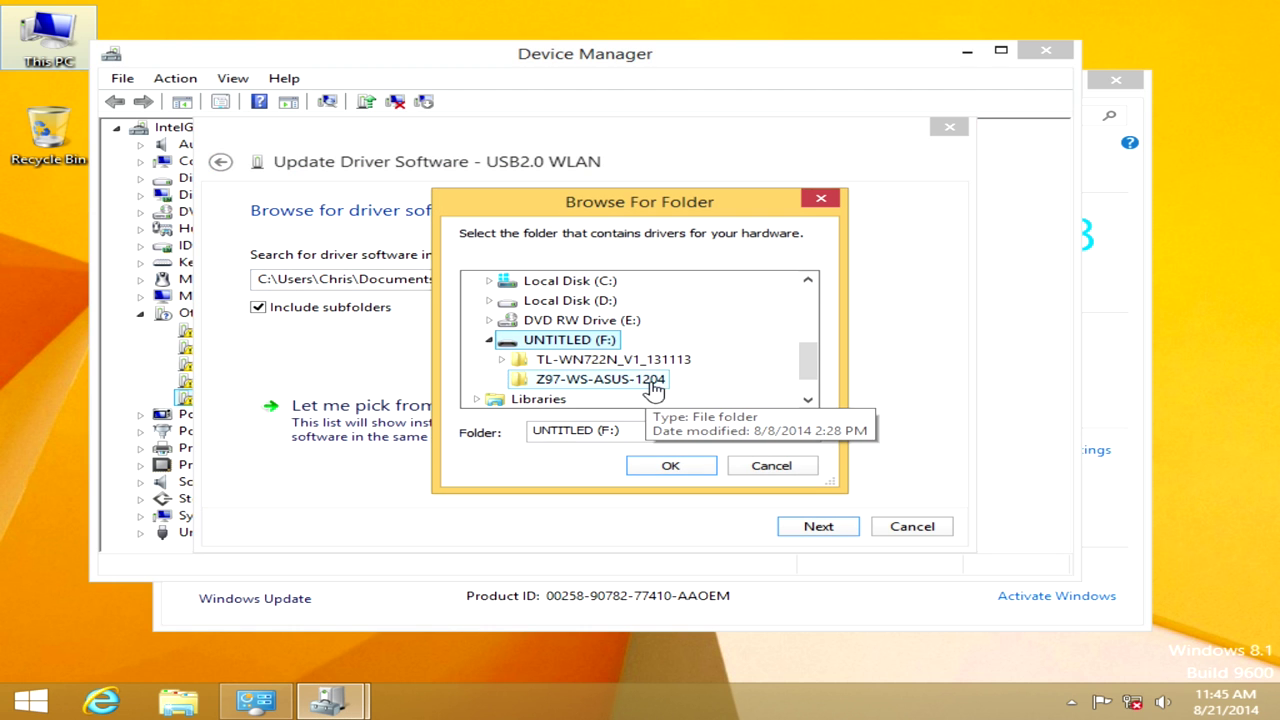
{"action": "double_click", "coordinate": [590, 359]}
{"action": "left_click", "coordinate": [514, 398]}
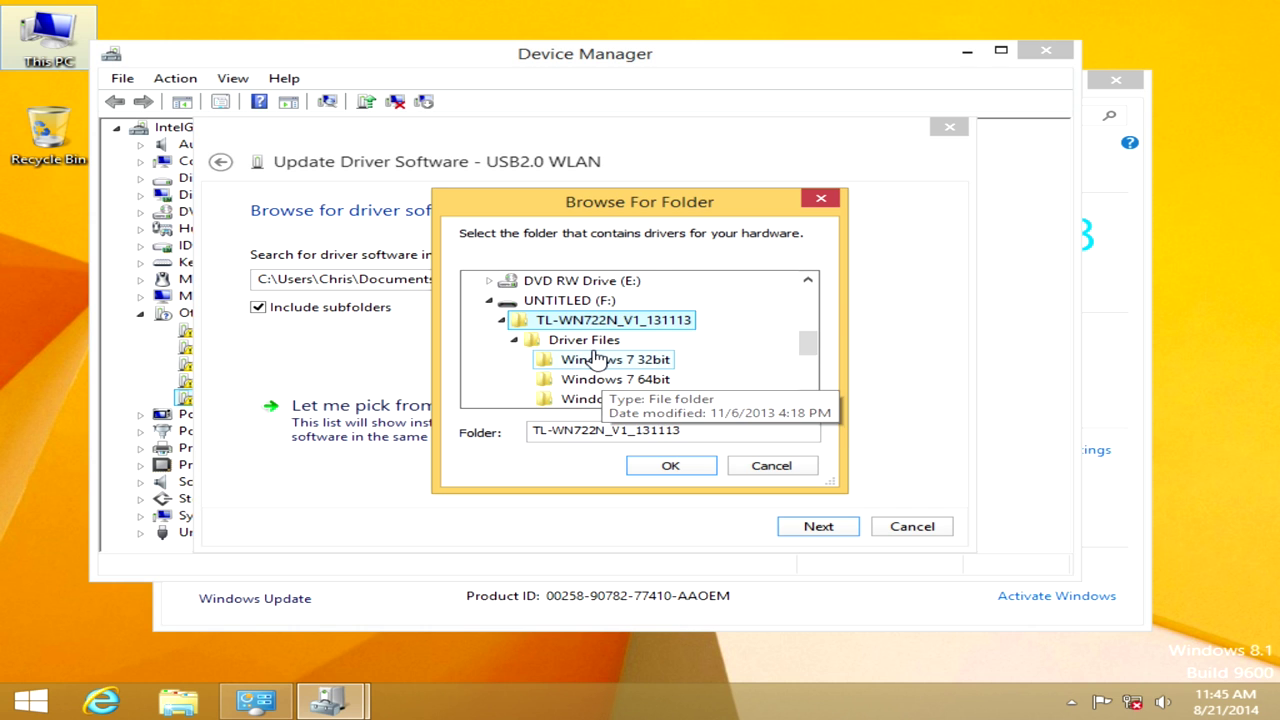
{"action": "scroll", "coordinate": [600, 363], "scroll_direction": "down", "scroll_amount": 2}
{"action": "left_click", "coordinate": [660, 305]}
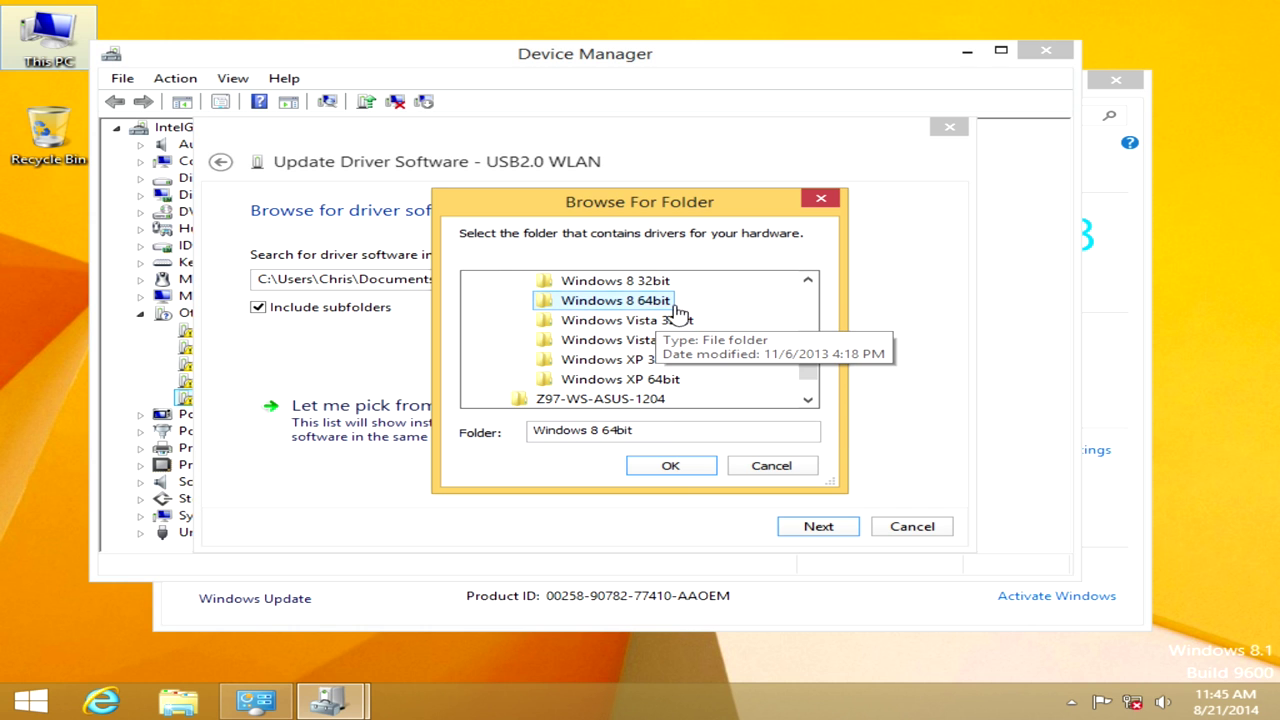
{"action": "left_click", "coordinate": [682, 468]}
{"action": "left_click", "coordinate": [832, 528]}
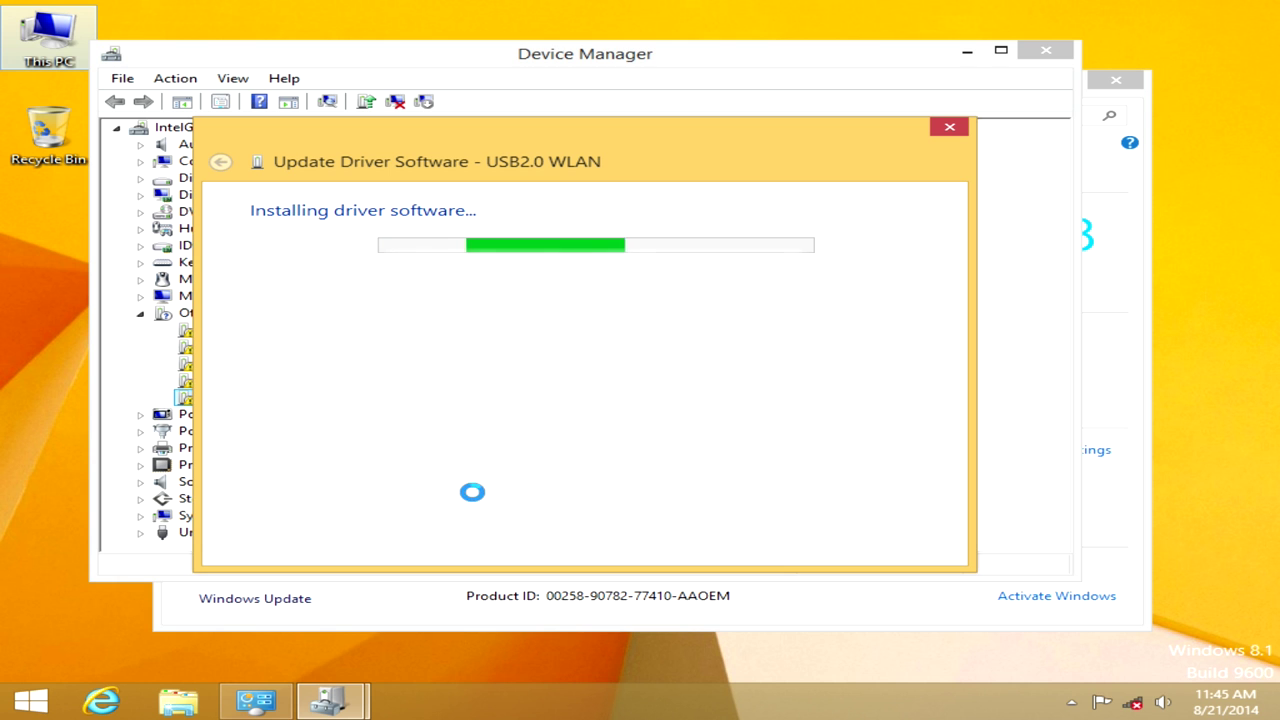
{"action": "left_click", "coordinate": [911, 548]}
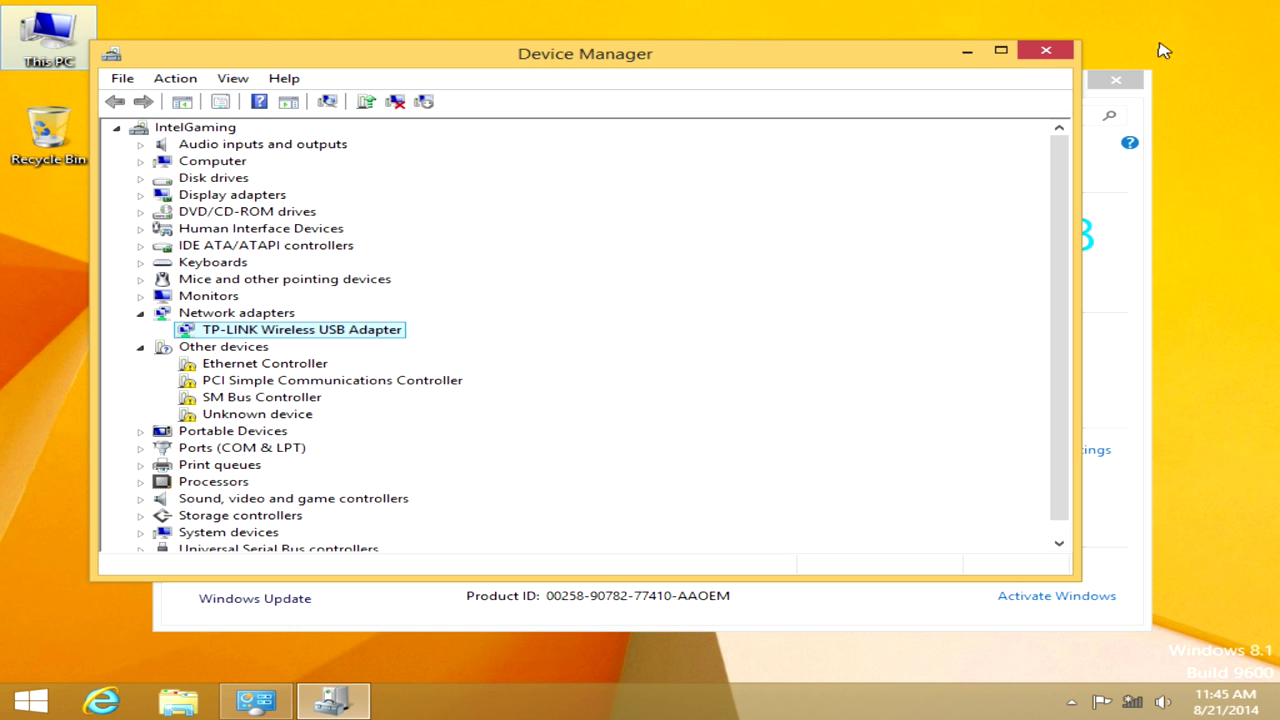
{"action": "left_click", "coordinate": [1040, 52]}
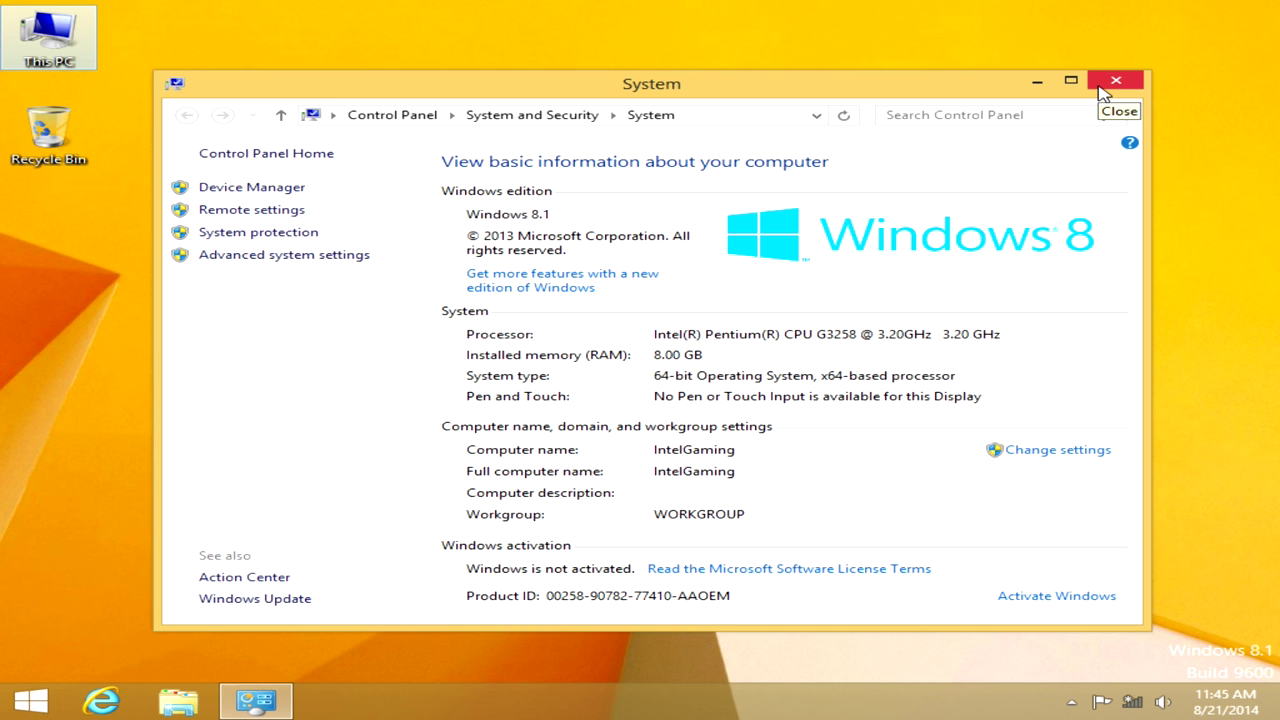
Close the System window, connect to the Iggy2 Wi-Fi network, and dismiss the networks panel
{"action": "left_click", "coordinate": [1104, 92]}
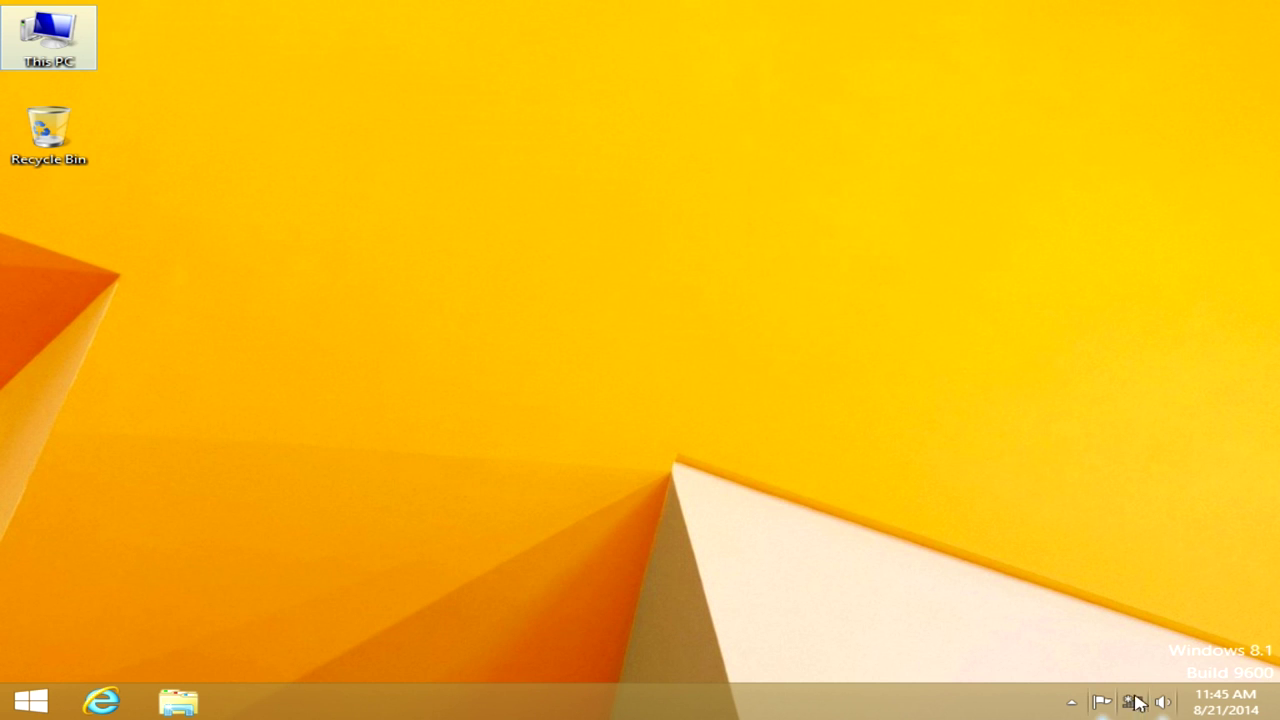
{"action": "left_click", "coordinate": [1134, 702]}
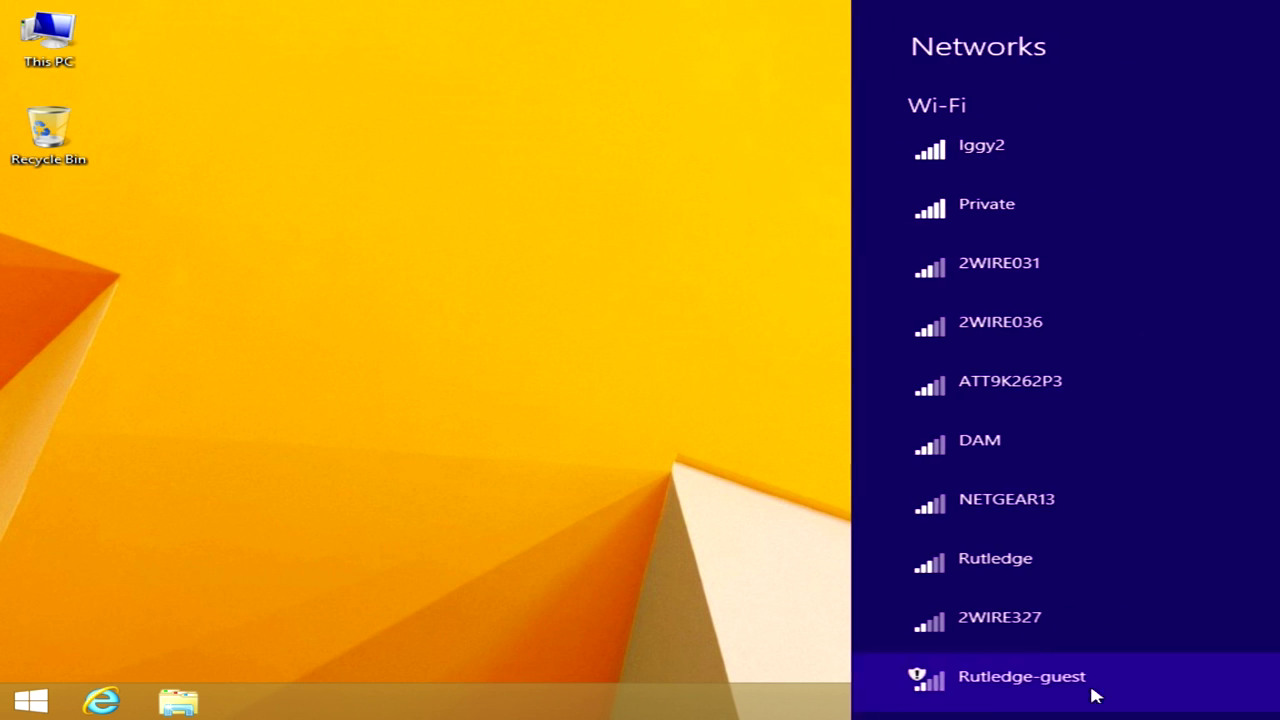
{"action": "left_click", "coordinate": [987, 152]}
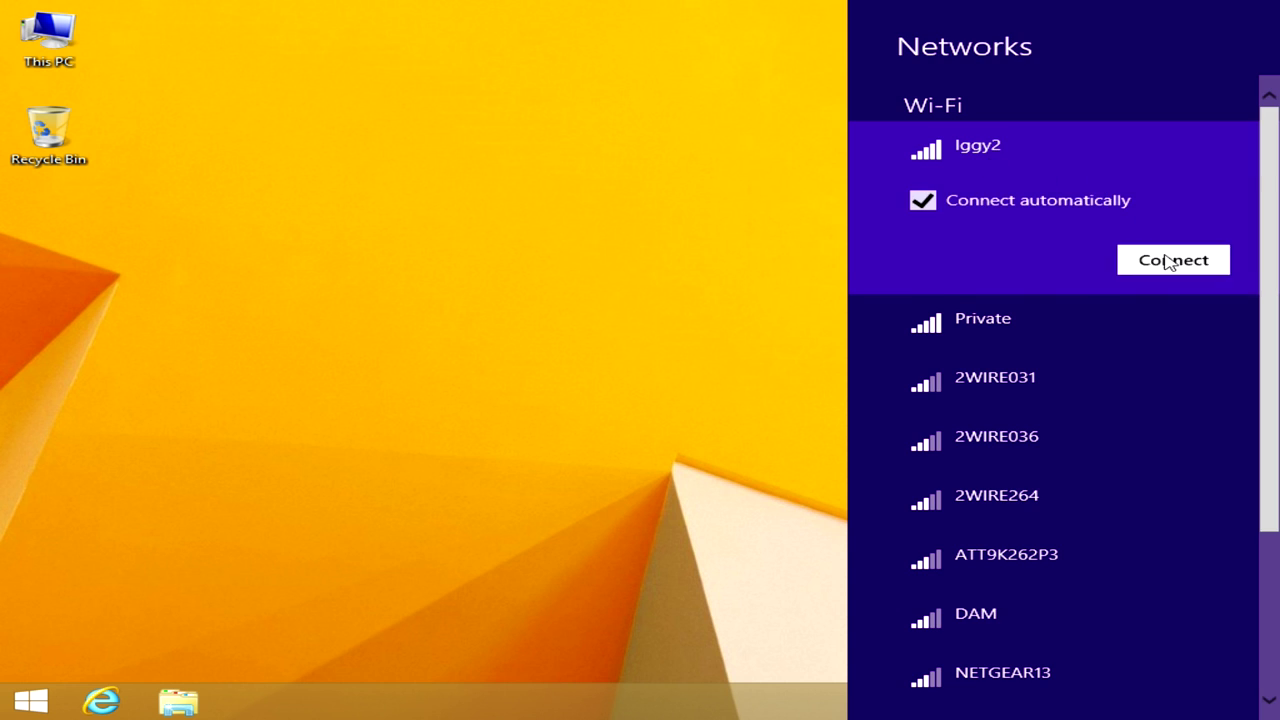
{"action": "left_click", "coordinate": [1168, 261]}
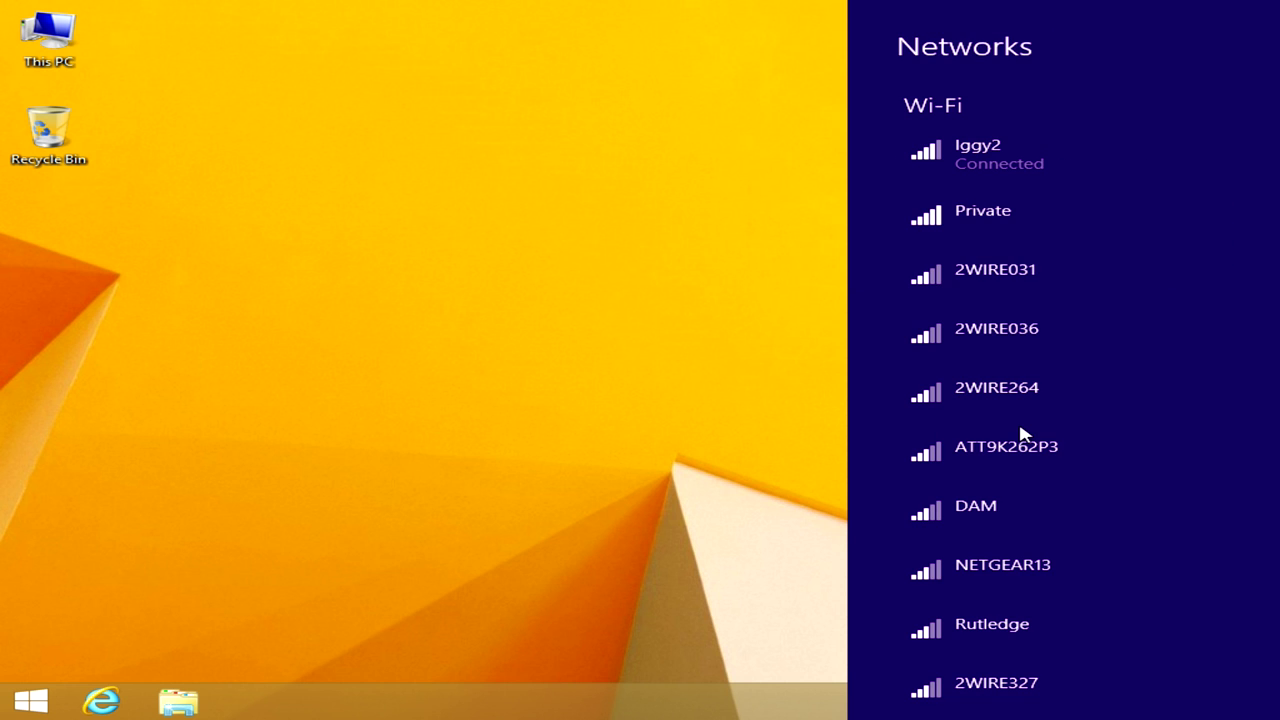
{"action": "left_click", "coordinate": [391, 252]}
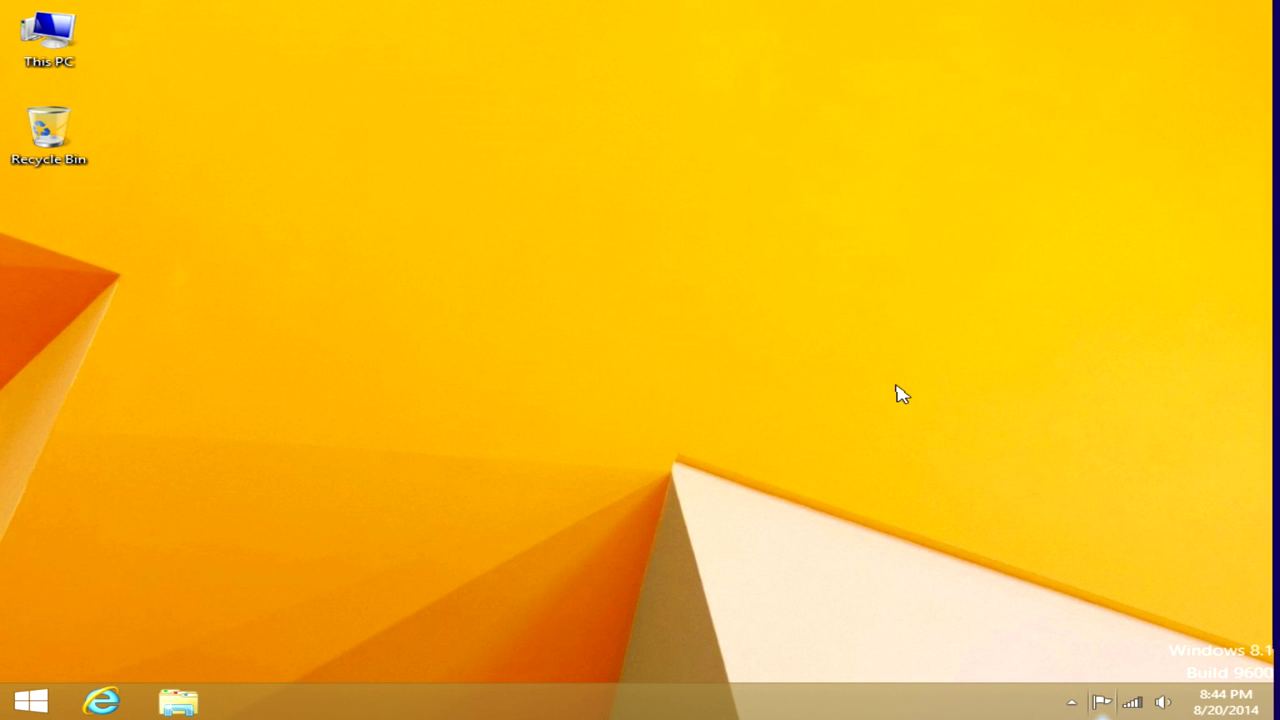
Launch the browser, close the Getting Started tab, and search the web for asrock
{"action": "left_click", "coordinate": [101, 701]}
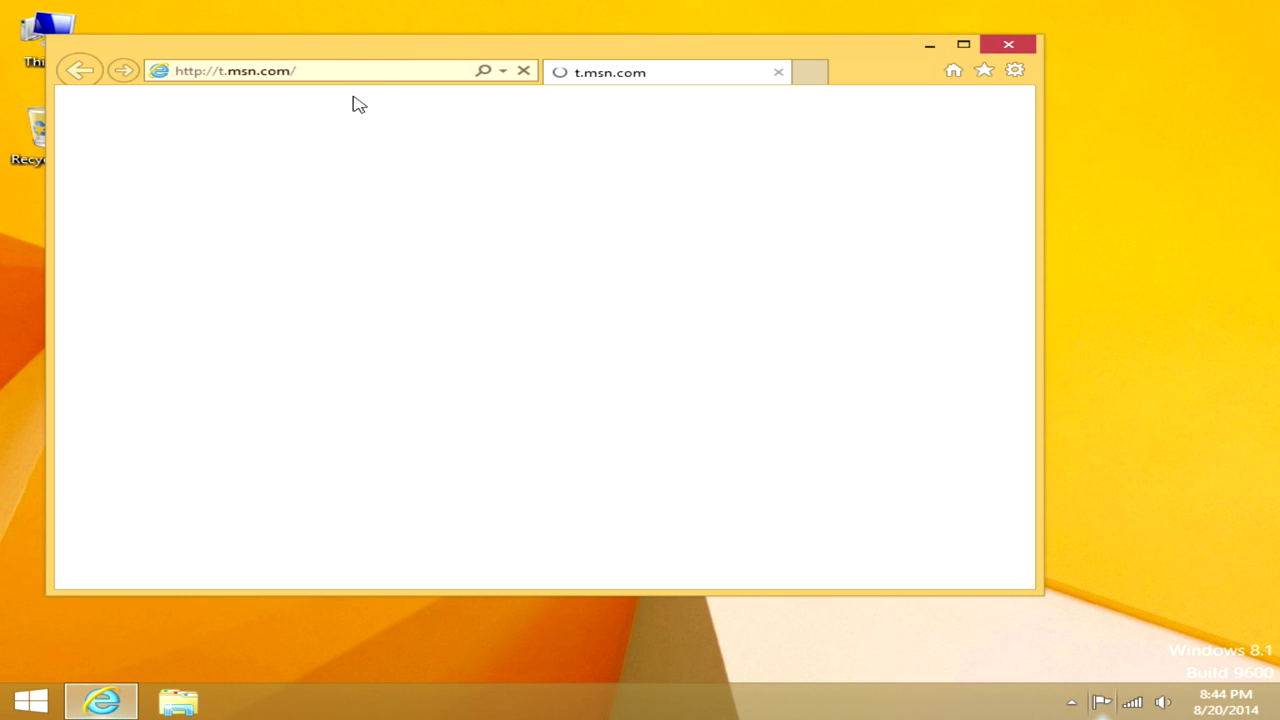
{"action": "left_click", "coordinate": [331, 77]}
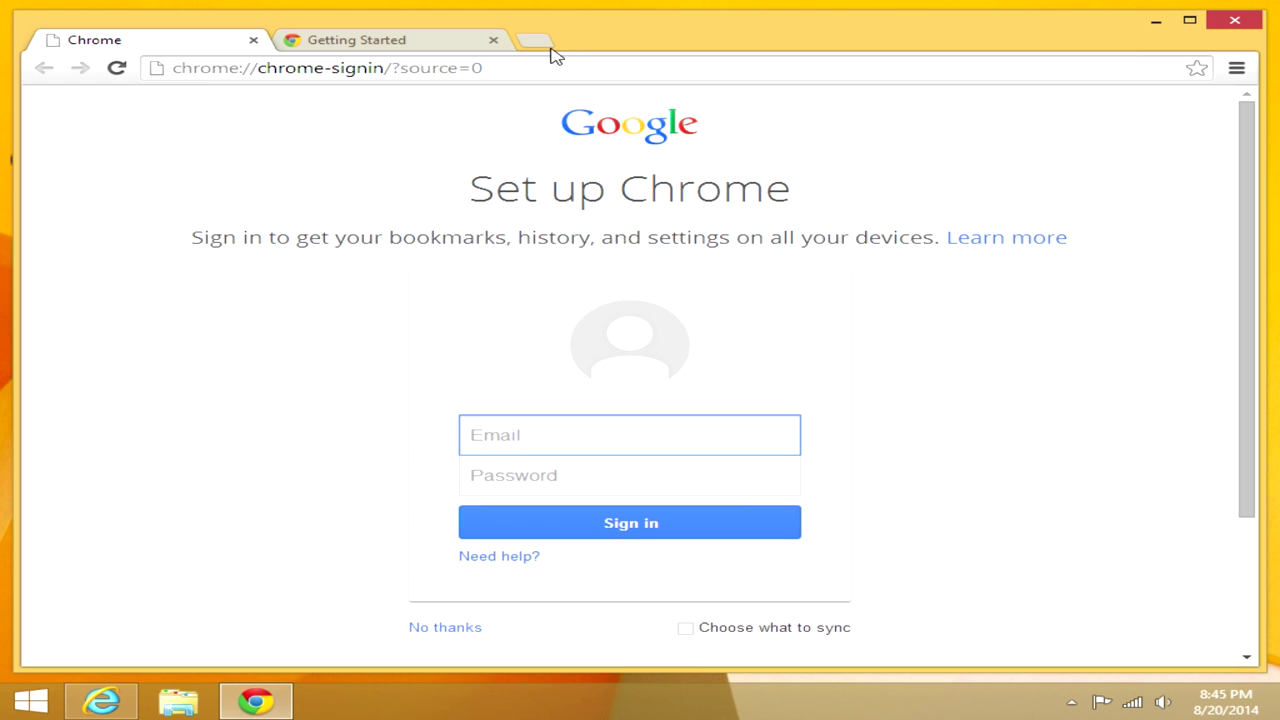
{"action": "left_click", "coordinate": [493, 40]}
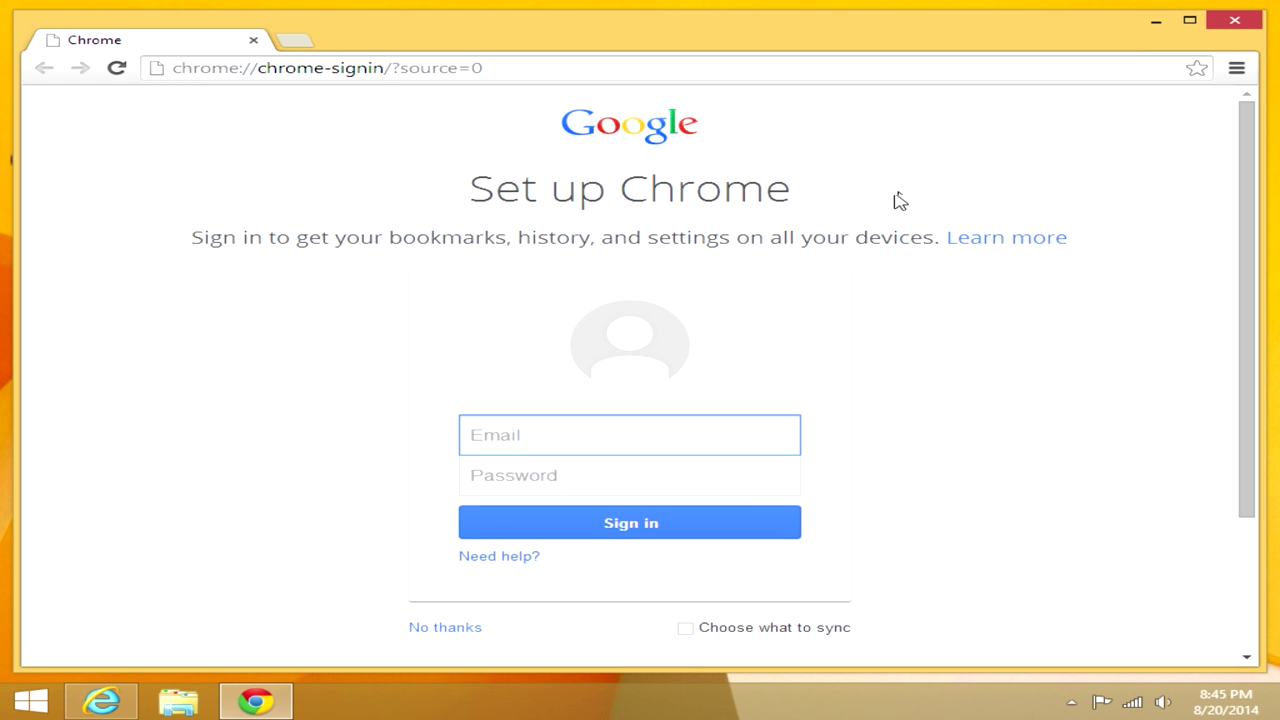
{"action": "left_click", "coordinate": [369, 77]}
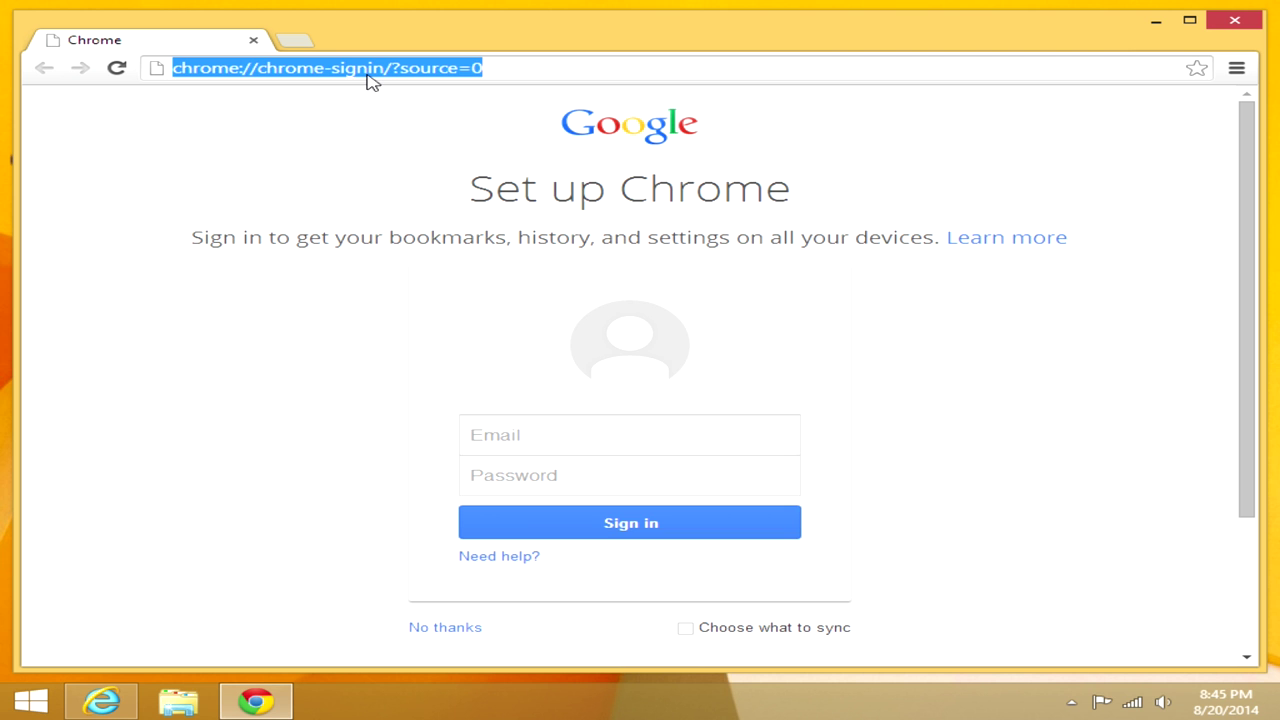
{"action": "type", "text": "asrock"}
{"action": "key", "text": "Return"}
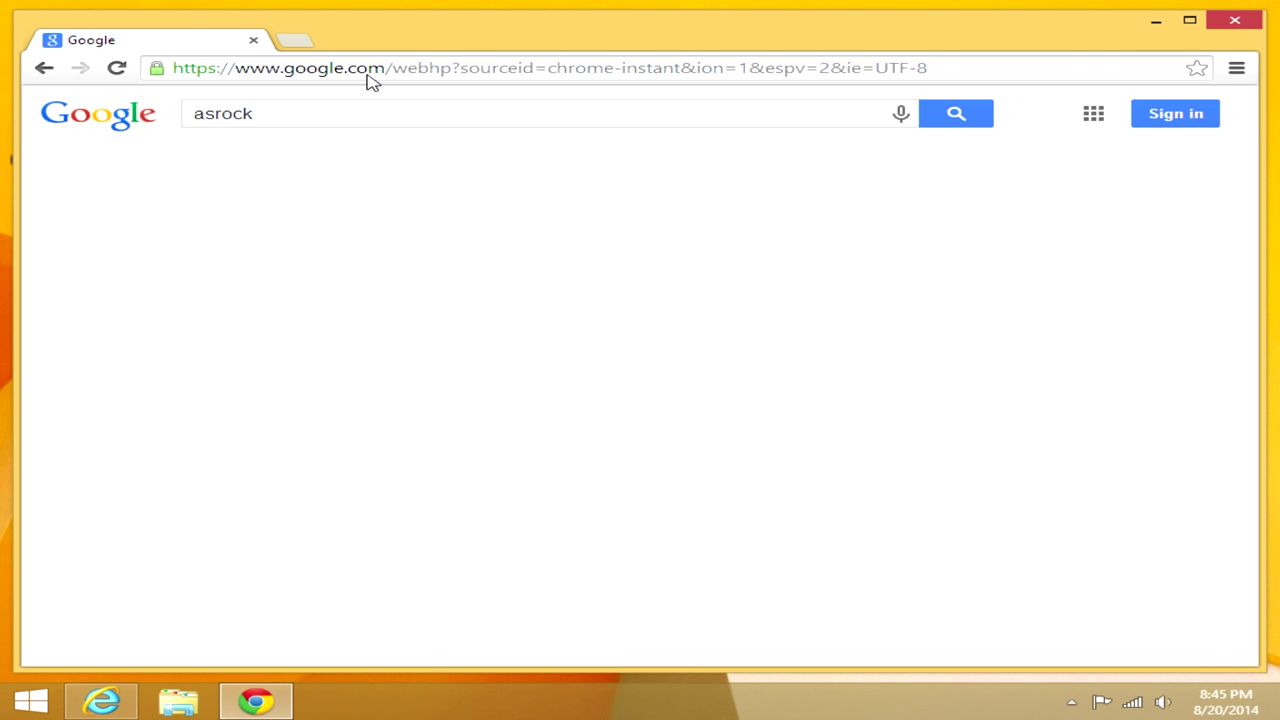
Open the official ASRock site, dismiss the ASRock Cloud promotion, and go to Download
{"action": "scroll", "coordinate": [423, 449], "scroll_direction": "down", "scroll_amount": 3}
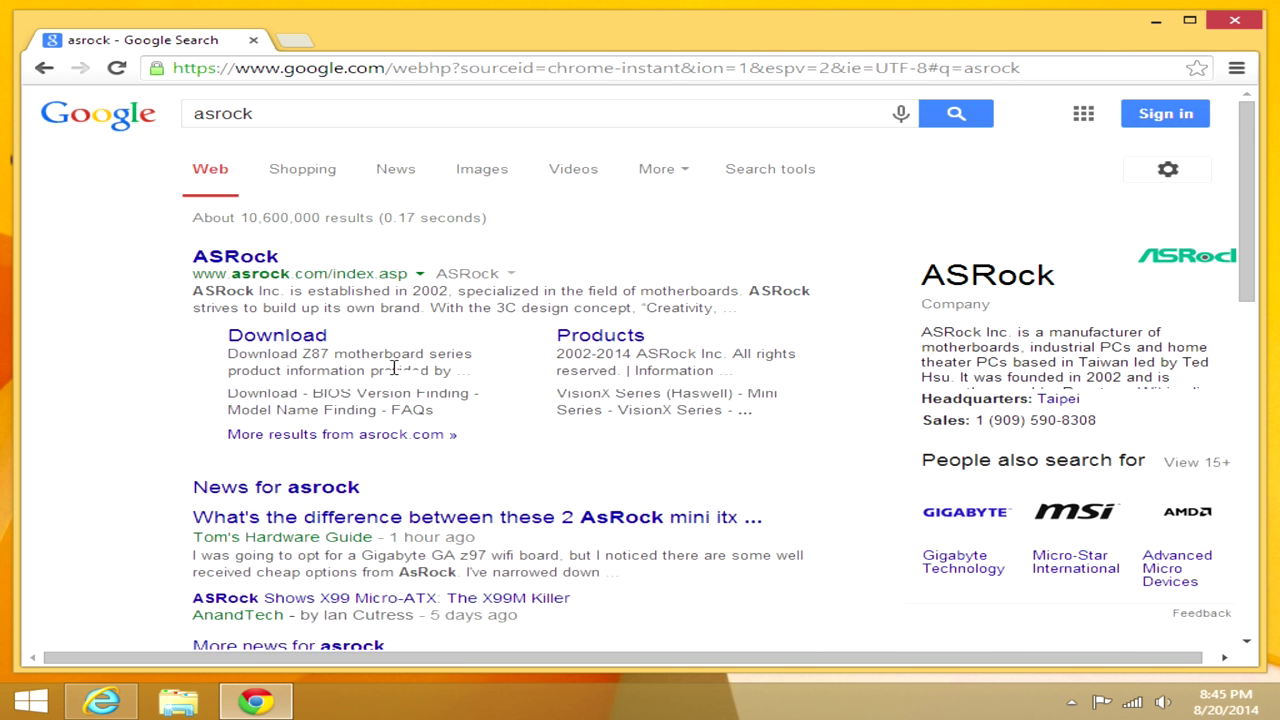
{"action": "scroll", "coordinate": [218, 182], "scroll_direction": "up", "scroll_amount": 2}
{"action": "left_click", "coordinate": [228, 164]}
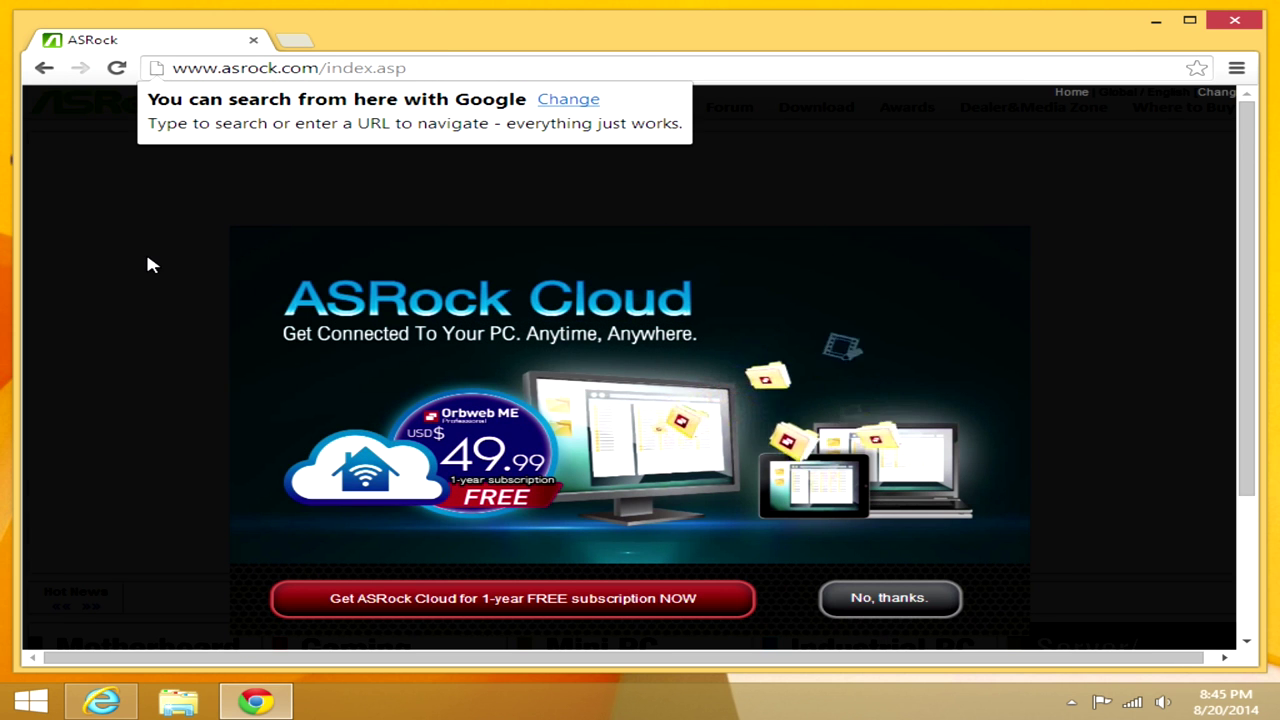
{"action": "scroll", "coordinate": [175, 272], "scroll_direction": "down", "scroll_amount": 1}
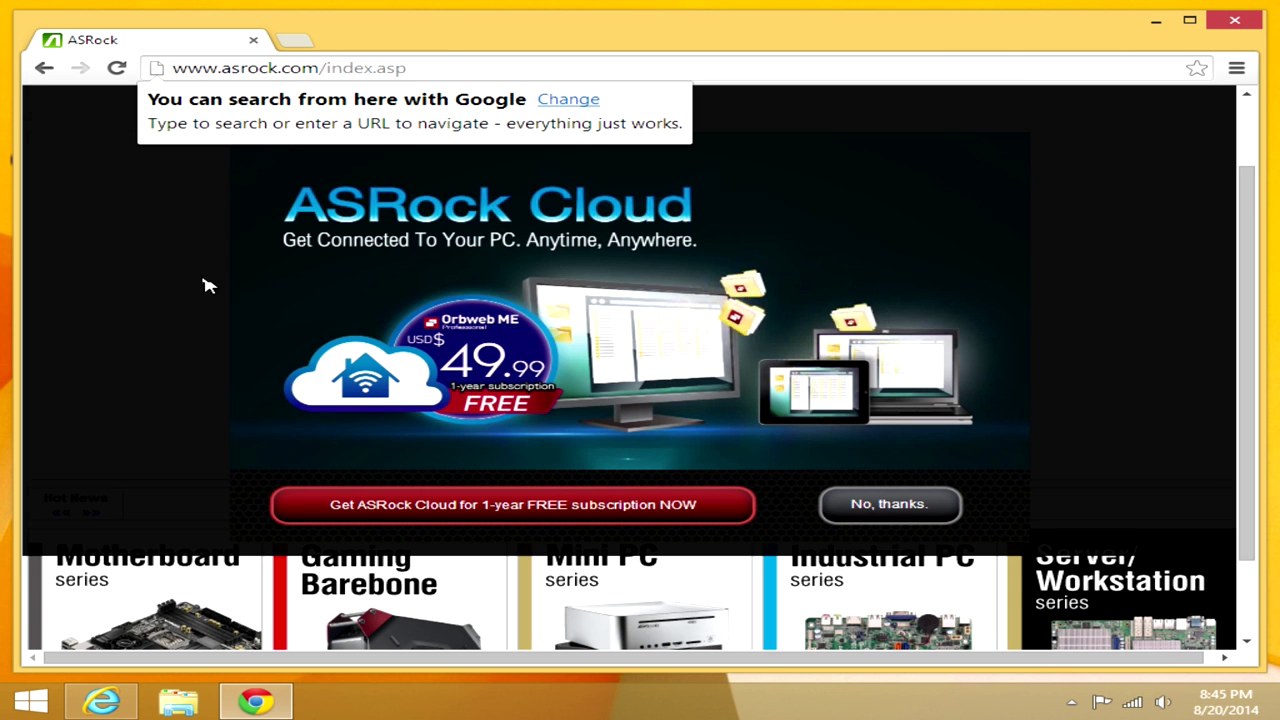
{"action": "left_click", "coordinate": [905, 504]}
{"action": "scroll", "coordinate": [680, 380], "scroll_direction": "up", "scroll_amount": 1}
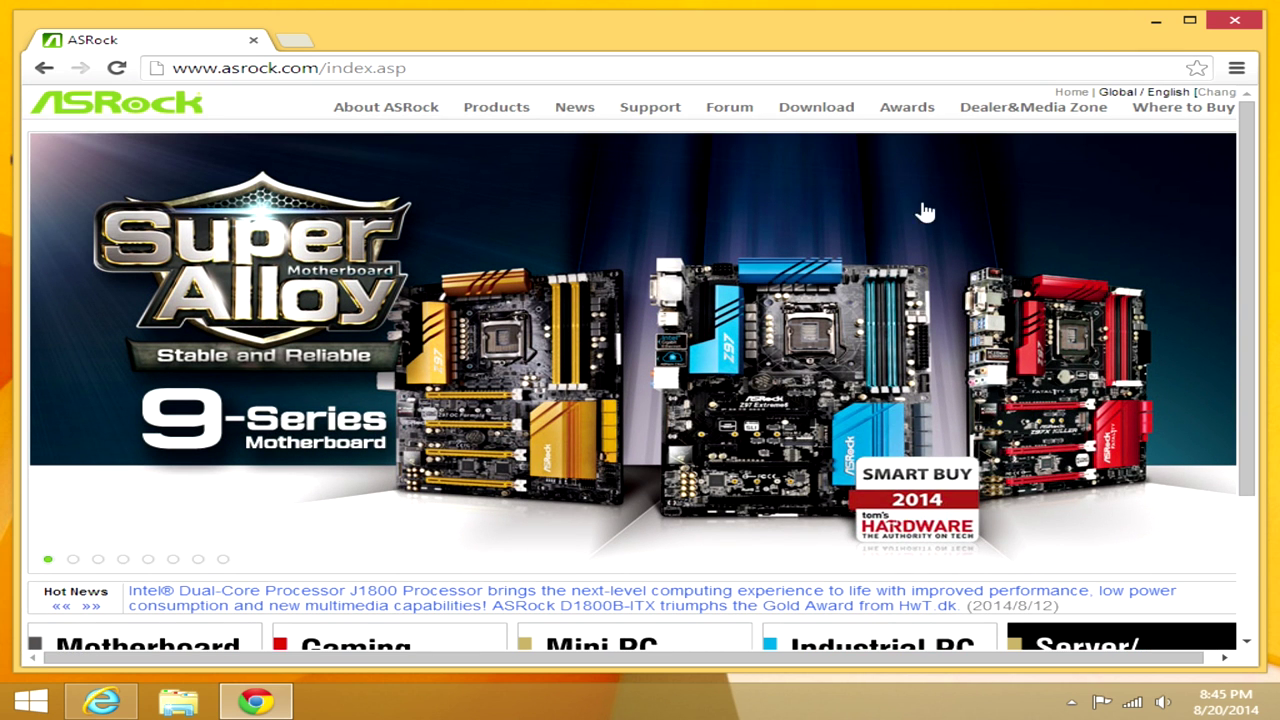
{"action": "left_click", "coordinate": [818, 113]}
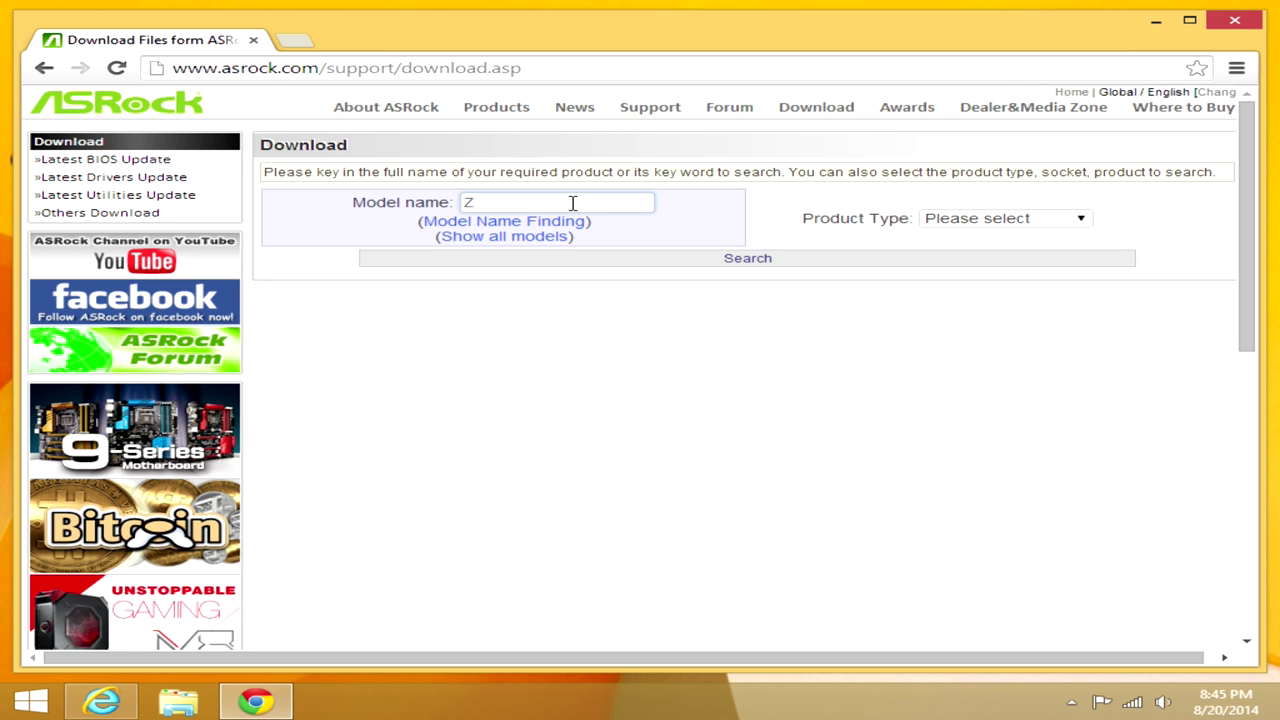
Search the ASRock site for the Z97M Pro4 and open its download page
{"action": "type", "text": "Z97M Pro4"}
{"action": "key", "text": "Return"}
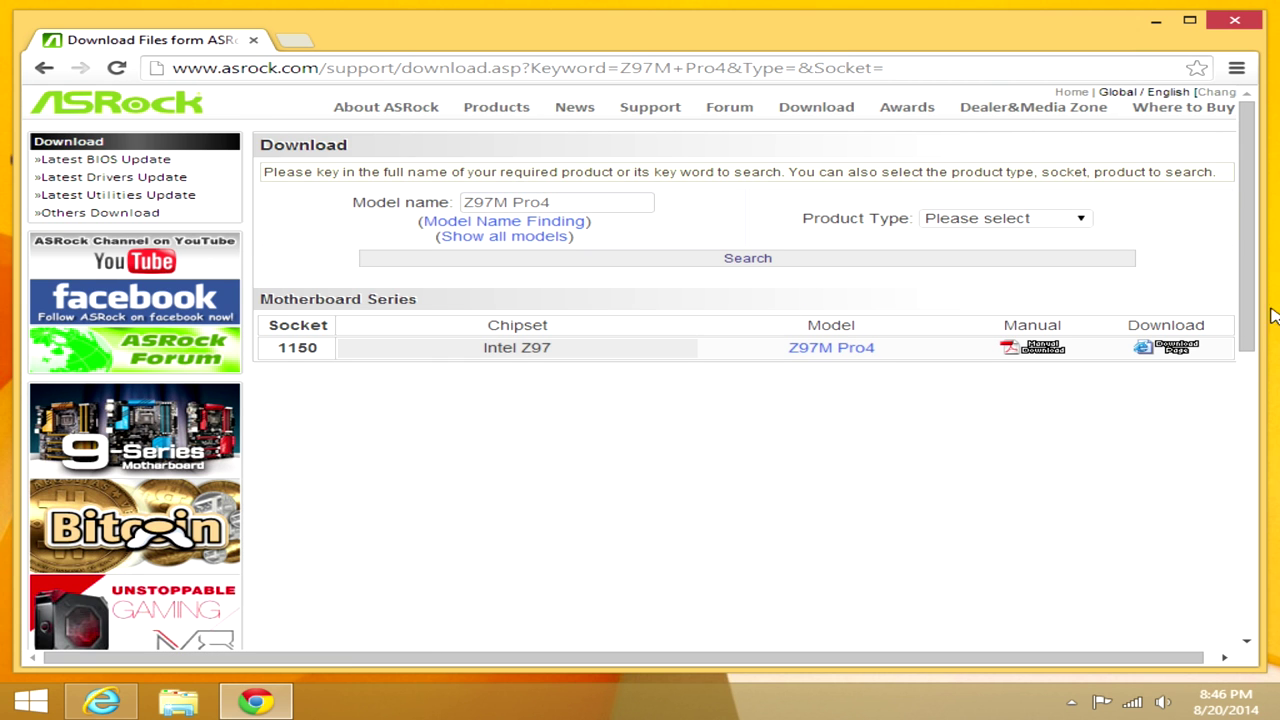
{"action": "left_click", "coordinate": [1178, 352]}
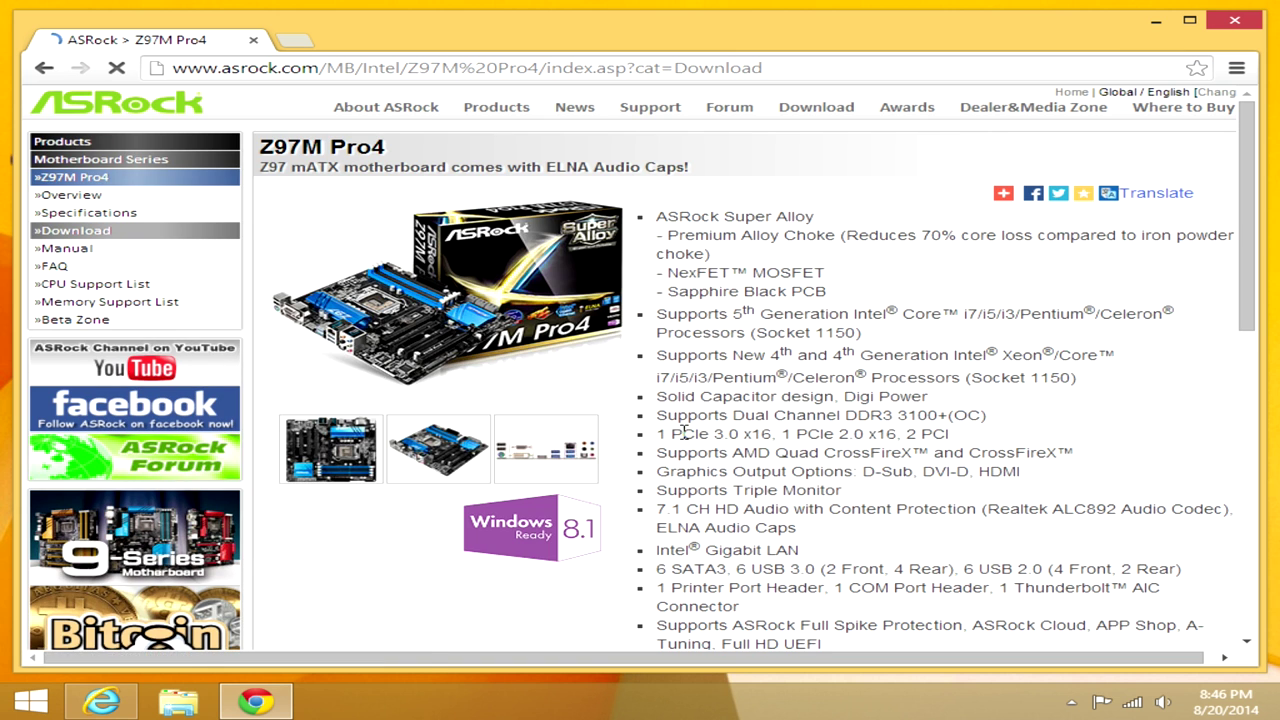
Show the Windows 8.1 64bit drivers and utilities list, review it, and select the Z97M Pro4(1.40)ROM folder
{"action": "scroll", "coordinate": [749, 414], "scroll_direction": "down", "scroll_amount": 5}
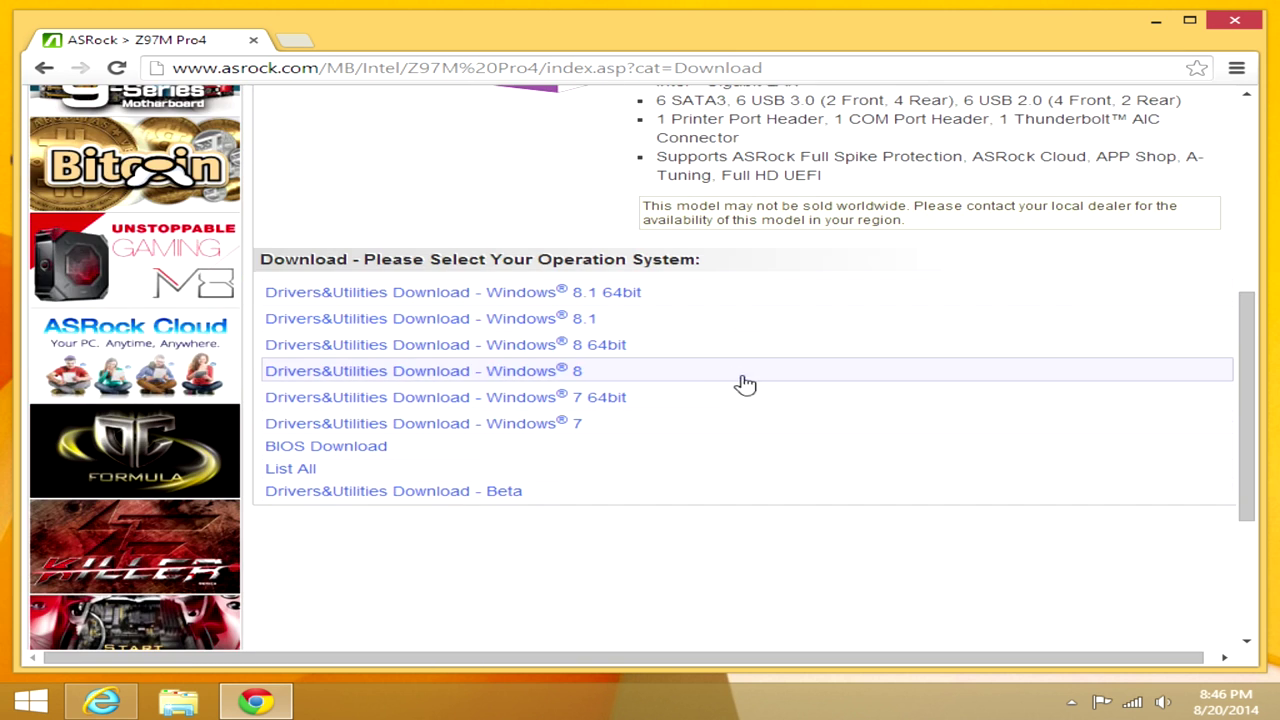
{"action": "left_click", "coordinate": [503, 292]}
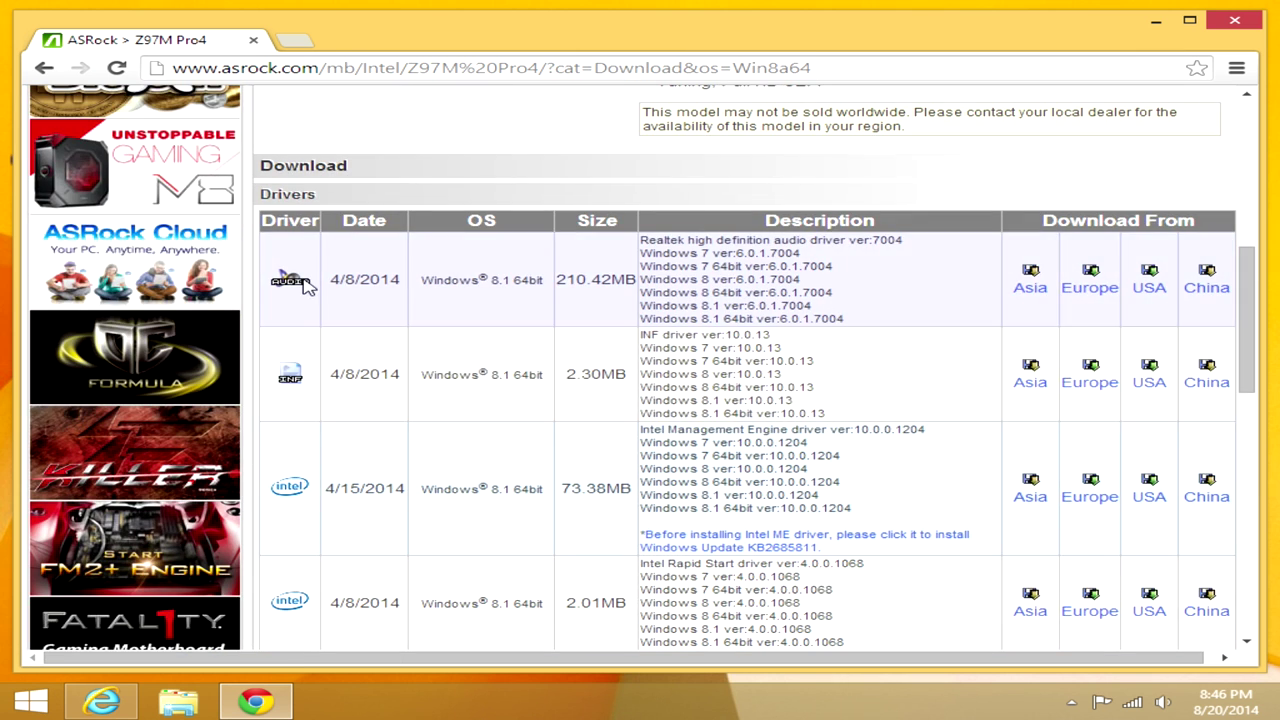
{"action": "scroll", "coordinate": [402, 415], "scroll_direction": "down", "scroll_amount": 2}
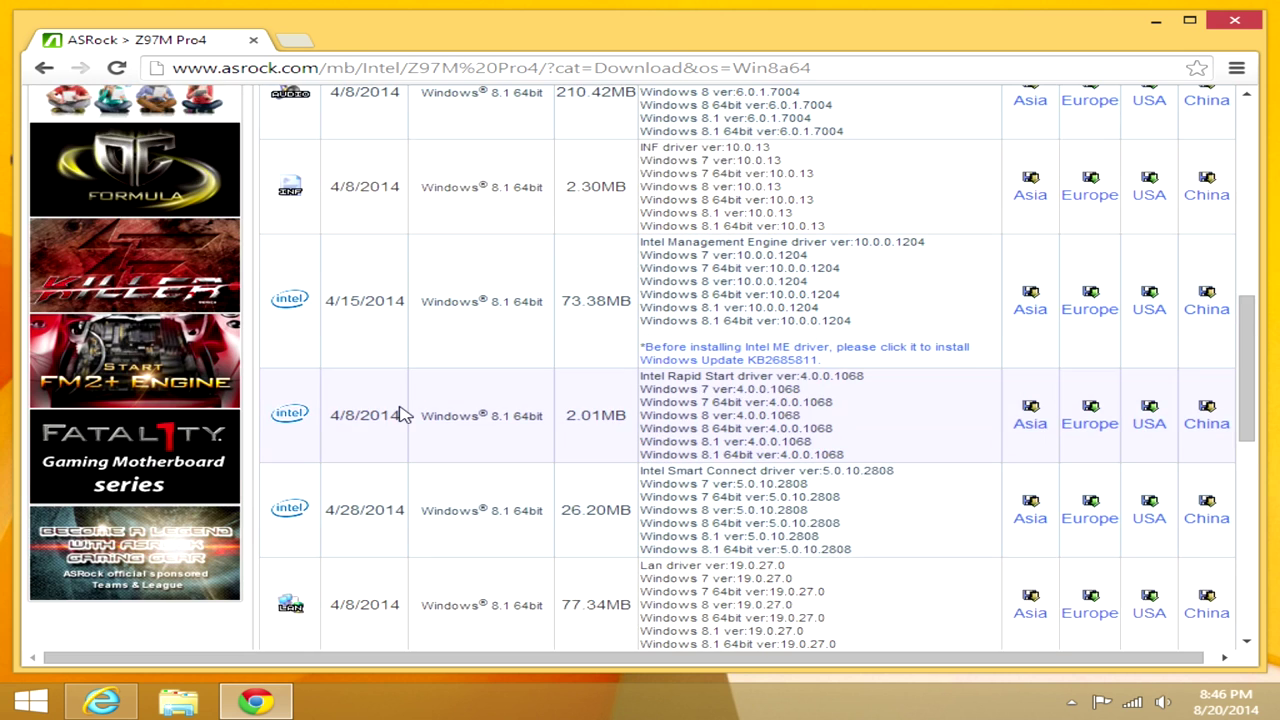
{"action": "scroll", "coordinate": [402, 415], "scroll_direction": "down", "scroll_amount": 1}
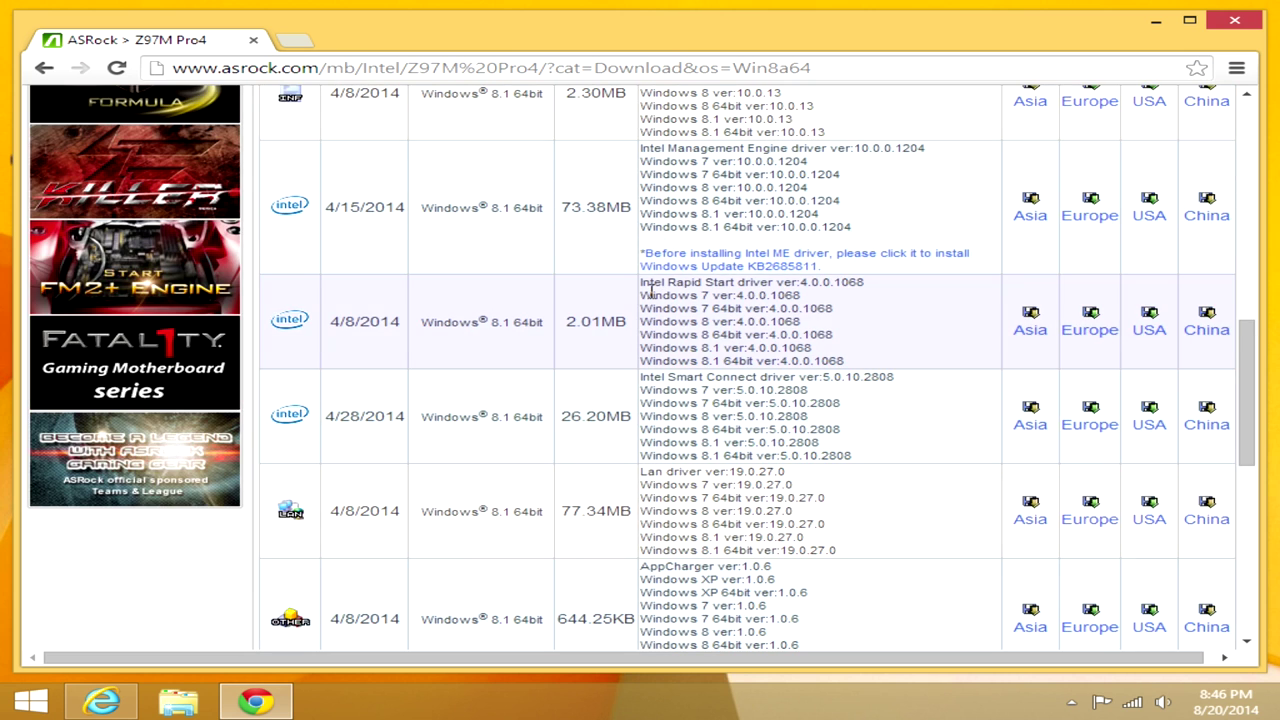
{"action": "scroll", "coordinate": [652, 292], "scroll_direction": "down", "scroll_amount": 1}
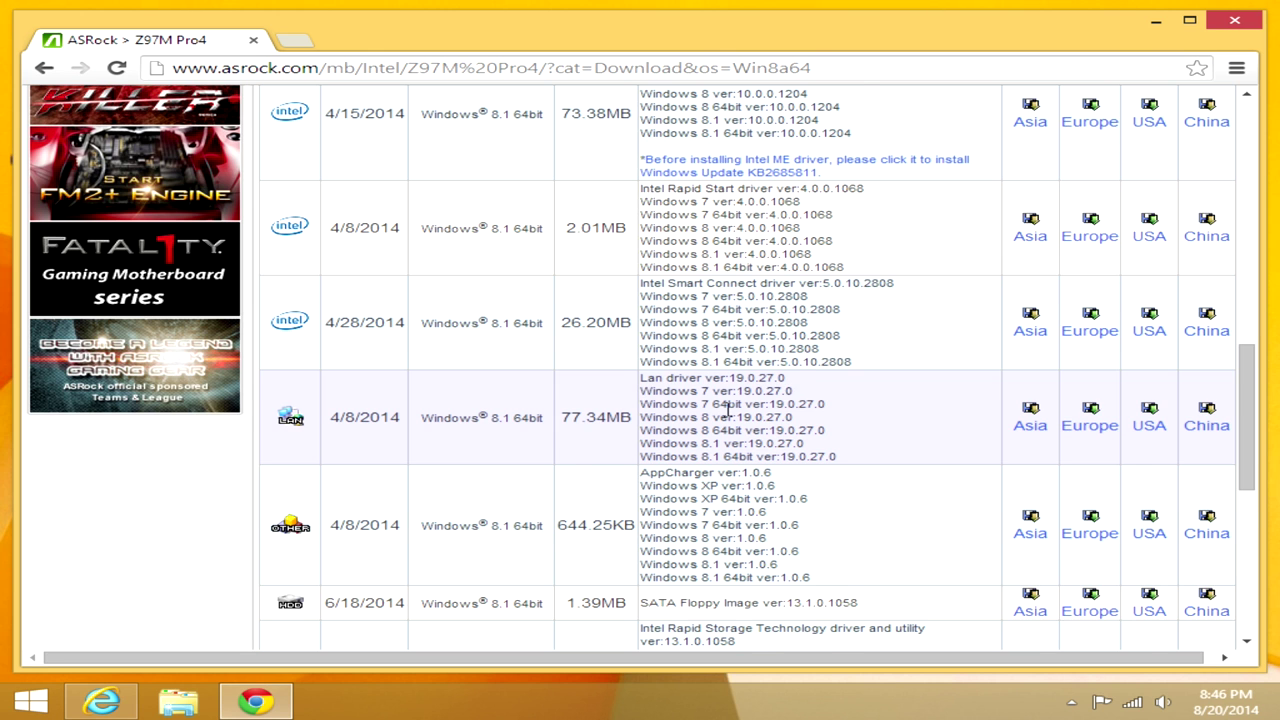
{"action": "scroll", "coordinate": [727, 410], "scroll_direction": "down", "scroll_amount": 2}
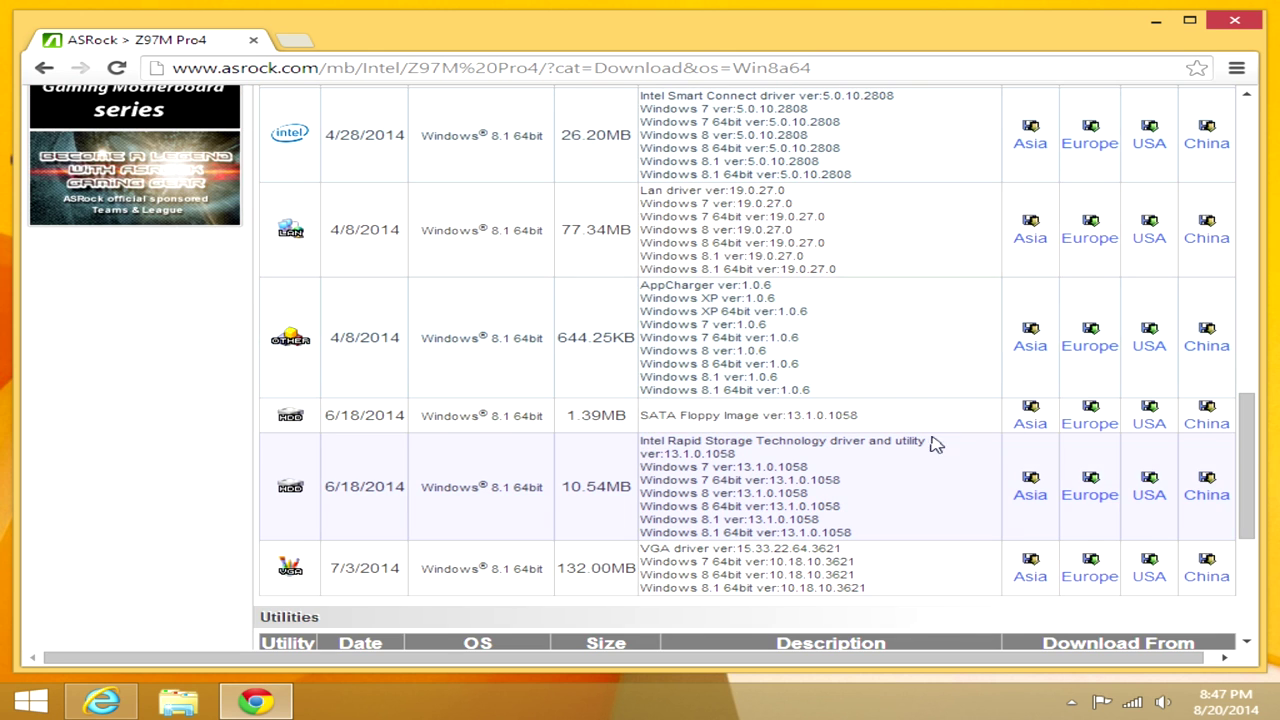
{"action": "scroll", "coordinate": [549, 519], "scroll_direction": "down", "scroll_amount": 4}
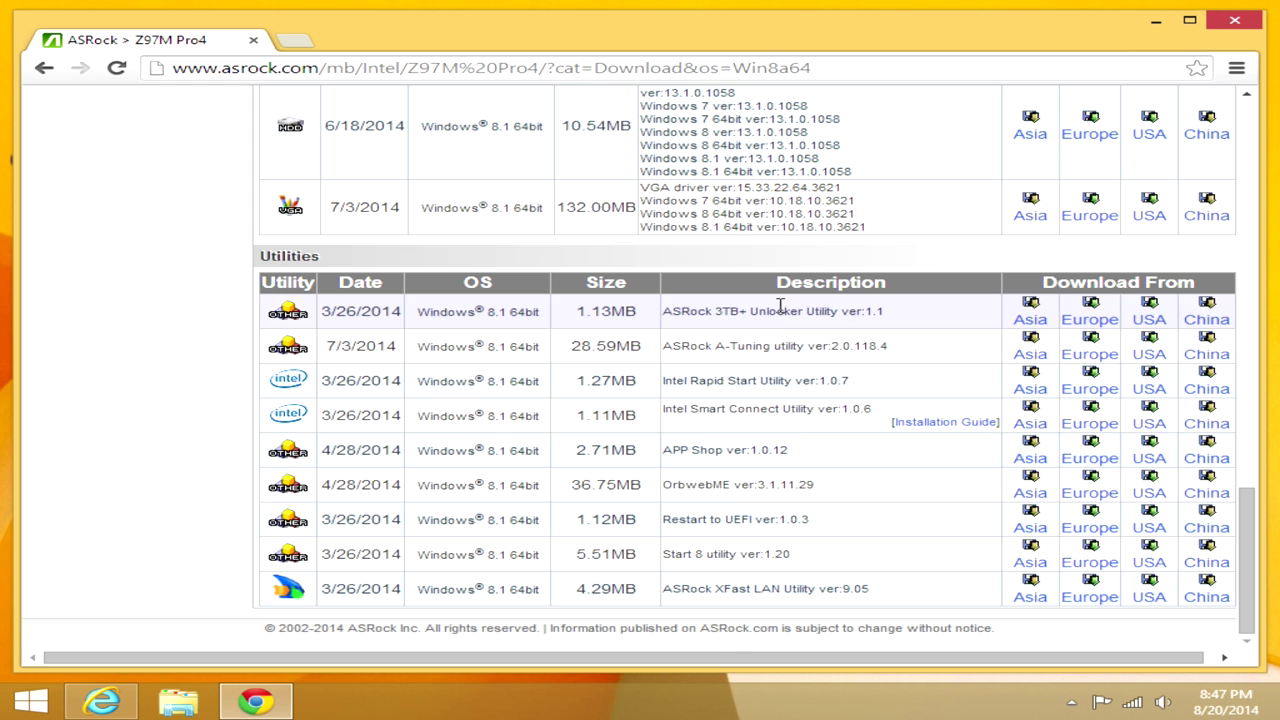
{"action": "scroll", "coordinate": [788, 350], "scroll_direction": "up", "scroll_amount": 9}
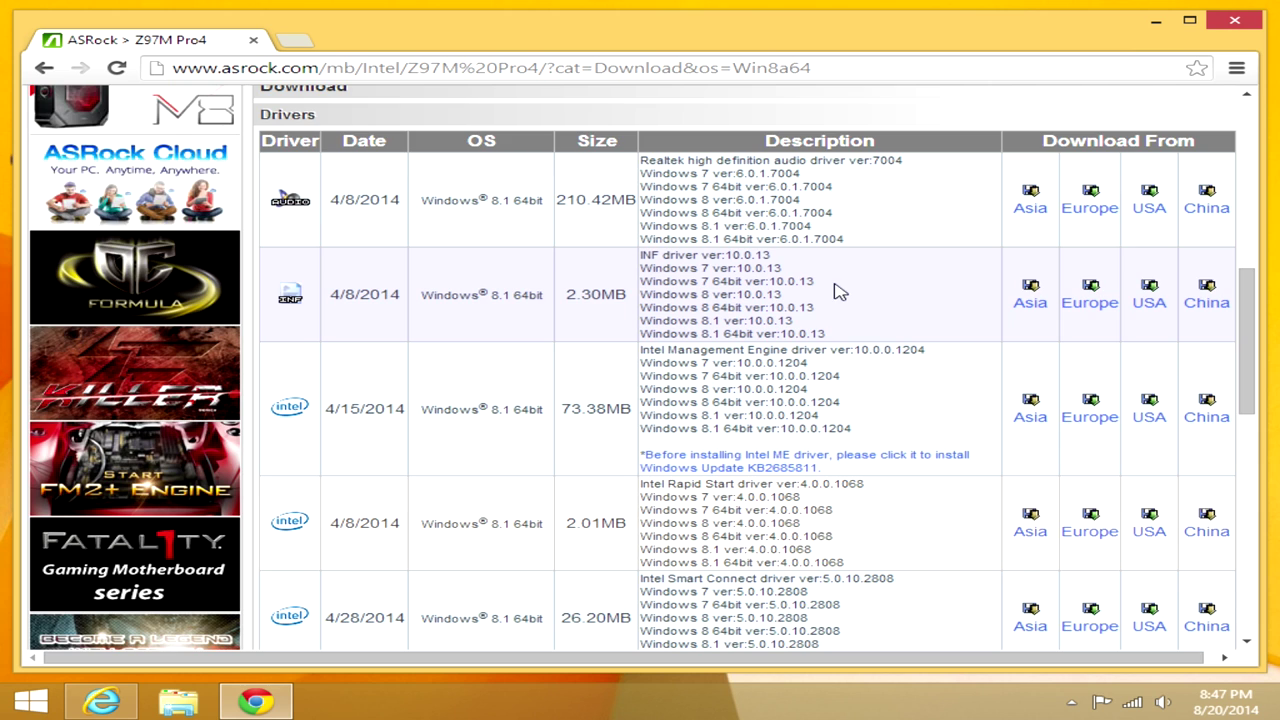
{"action": "scroll", "coordinate": [838, 290], "scroll_direction": "down", "scroll_amount": 4}
{"action": "scroll", "coordinate": [836, 300], "scroll_direction": "down", "scroll_amount": 1}
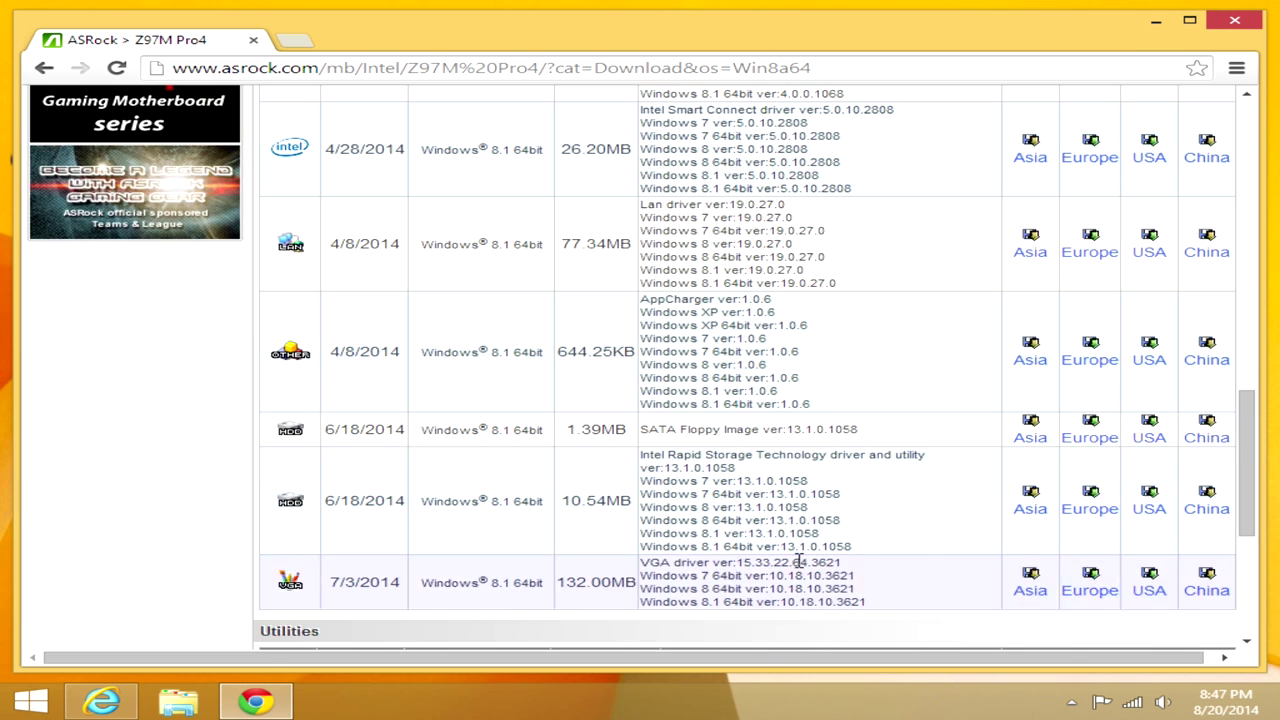
{"action": "scroll", "coordinate": [900, 490], "scroll_direction": "up", "scroll_amount": 6}
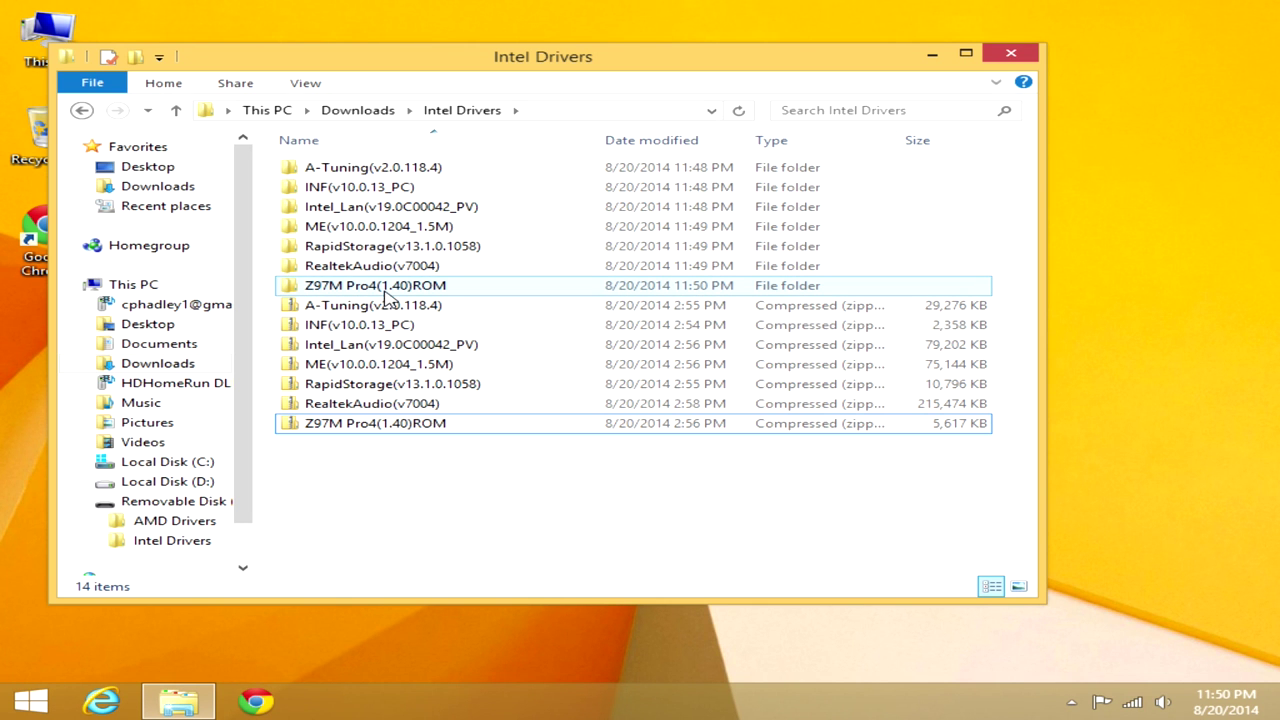
{"action": "left_click", "coordinate": [385, 290]}
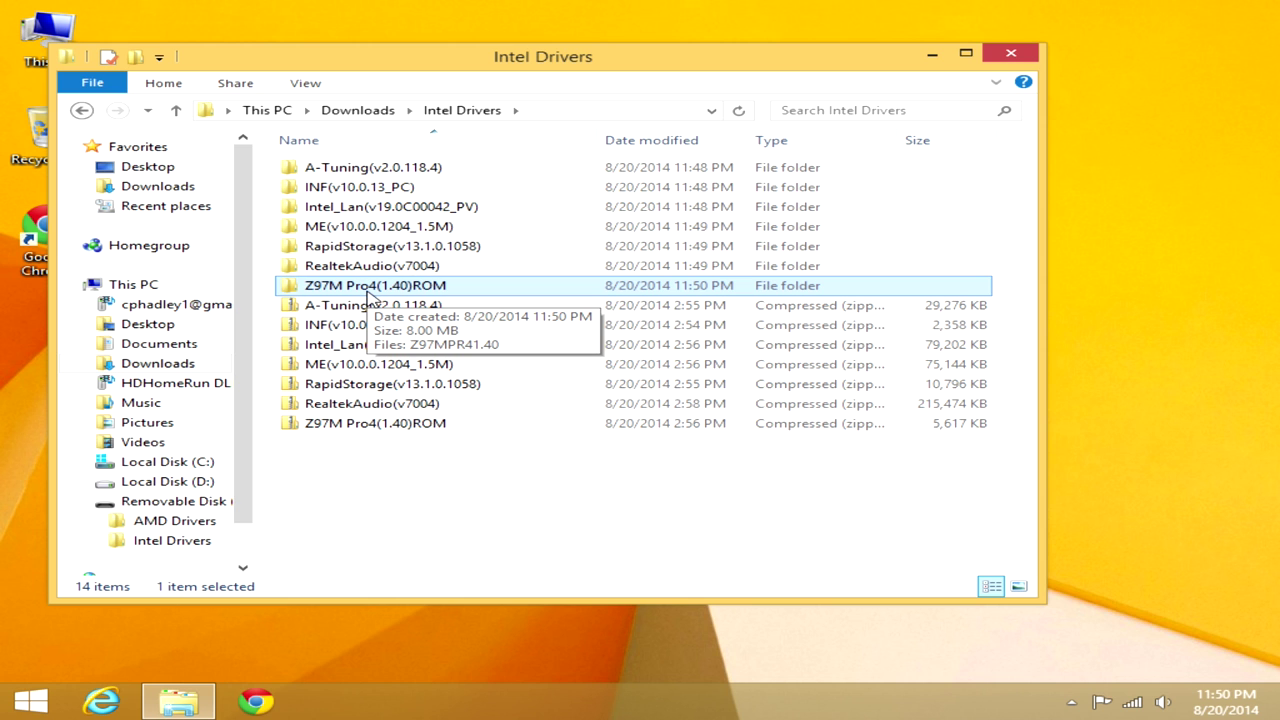
Move the Z97M Pro4(1.40)ROM folder from Intel Drivers onto Removable Disk (F:)
{"action": "left_click", "coordinate": [340, 286]}
{"action": "left_click", "coordinate": [420, 460]}
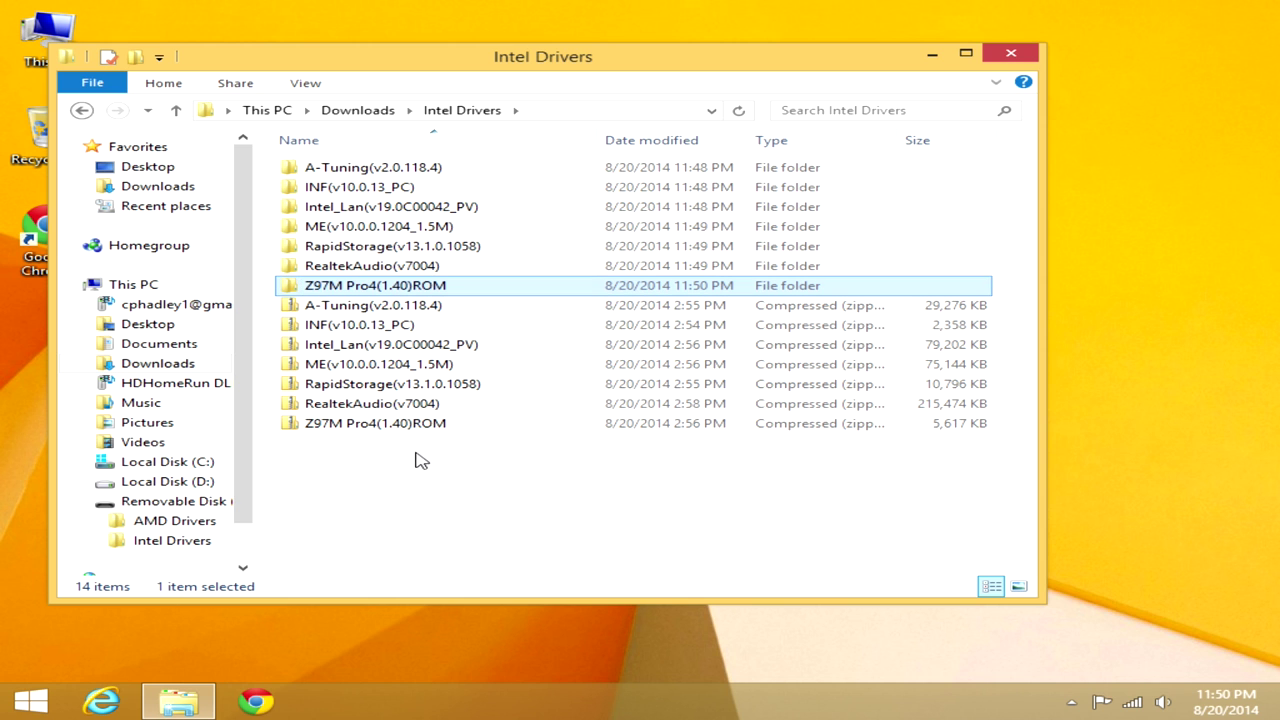
{"action": "left_click", "coordinate": [82, 108]}
{"action": "left_click", "coordinate": [82, 108]}
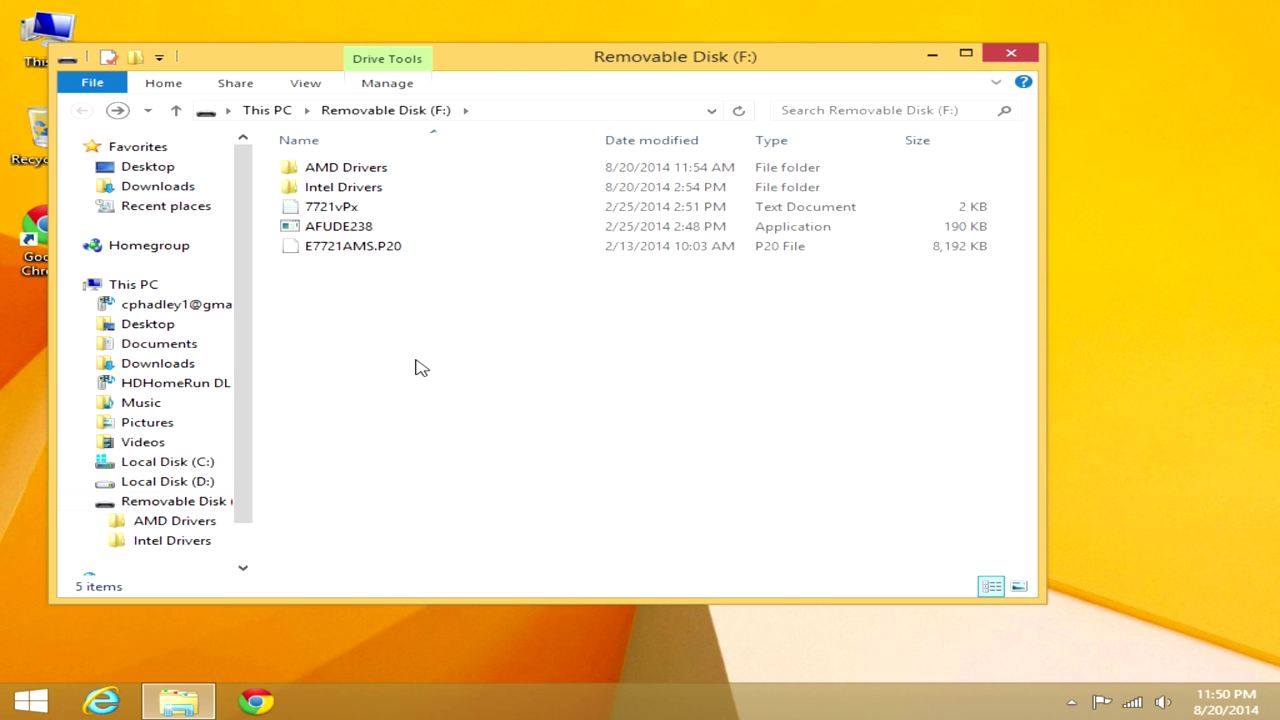
{"action": "key", "text": "ctrl+v"}
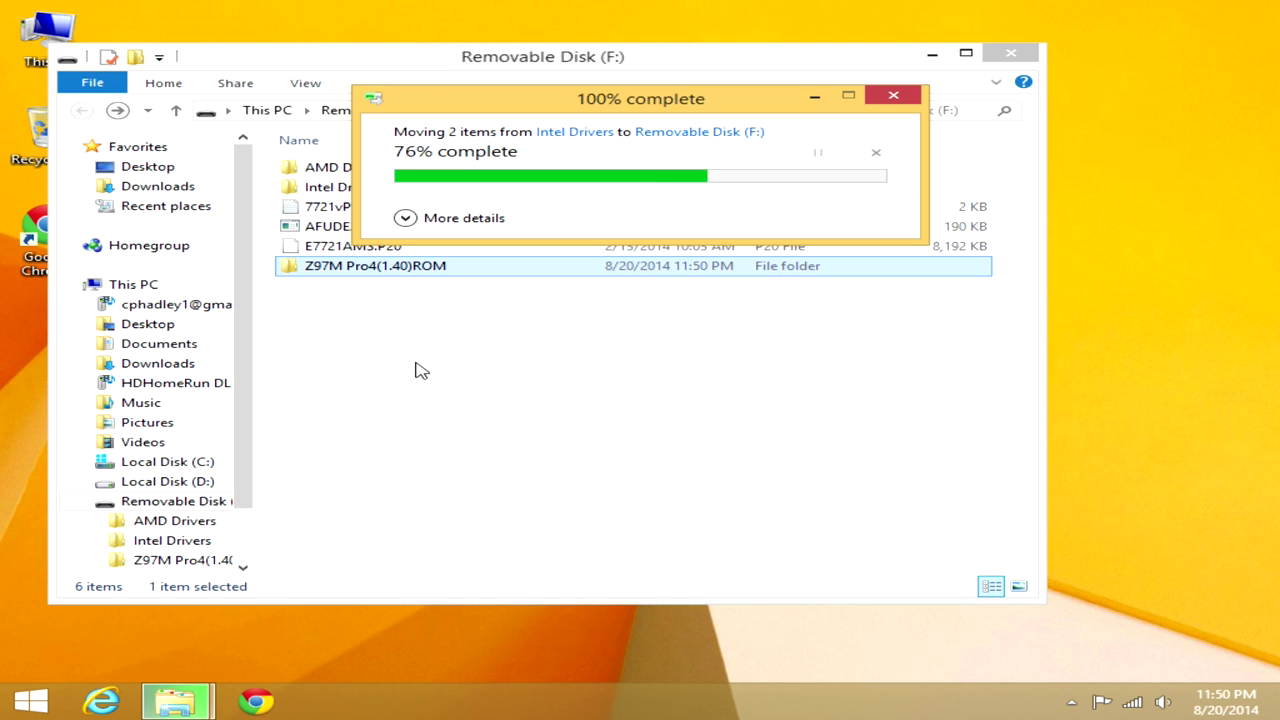
Copy the Z97MPR41.40 file from the ROM folder to the root of drive F:
{"action": "double_click", "coordinate": [363, 266]}
{"action": "left_click", "coordinate": [315, 170]}
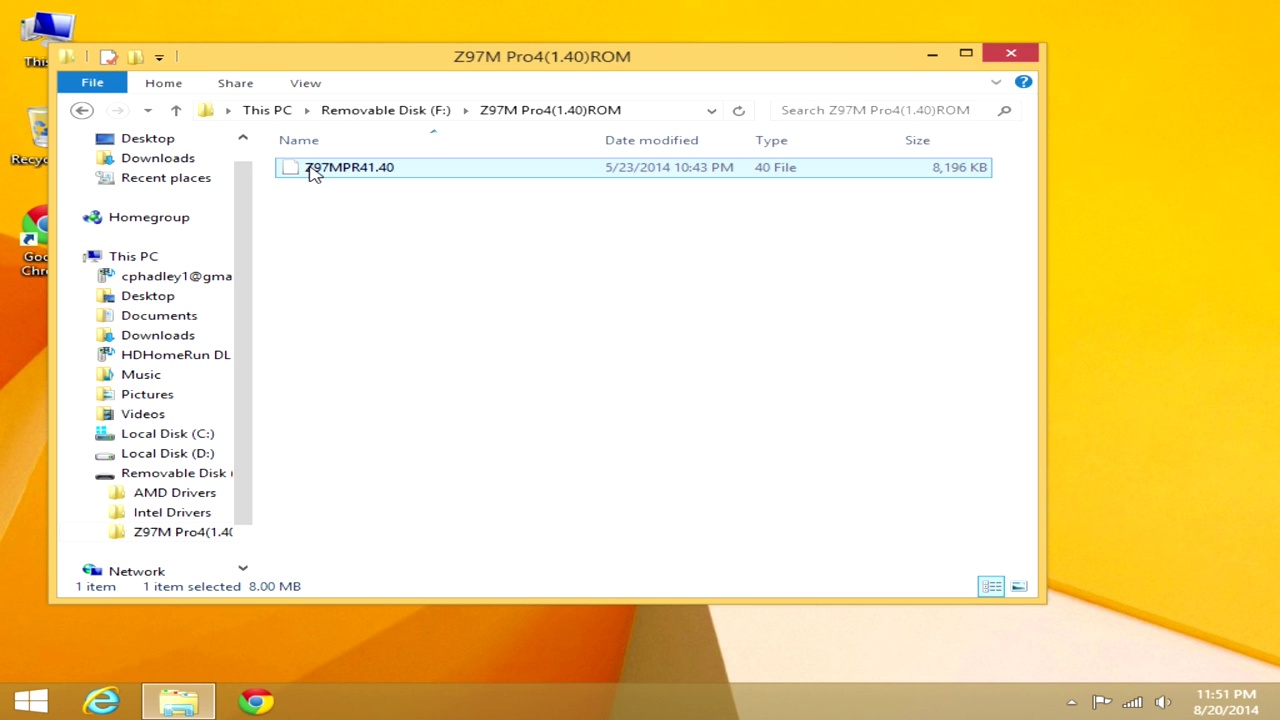
{"action": "left_click", "coordinate": [82, 110]}
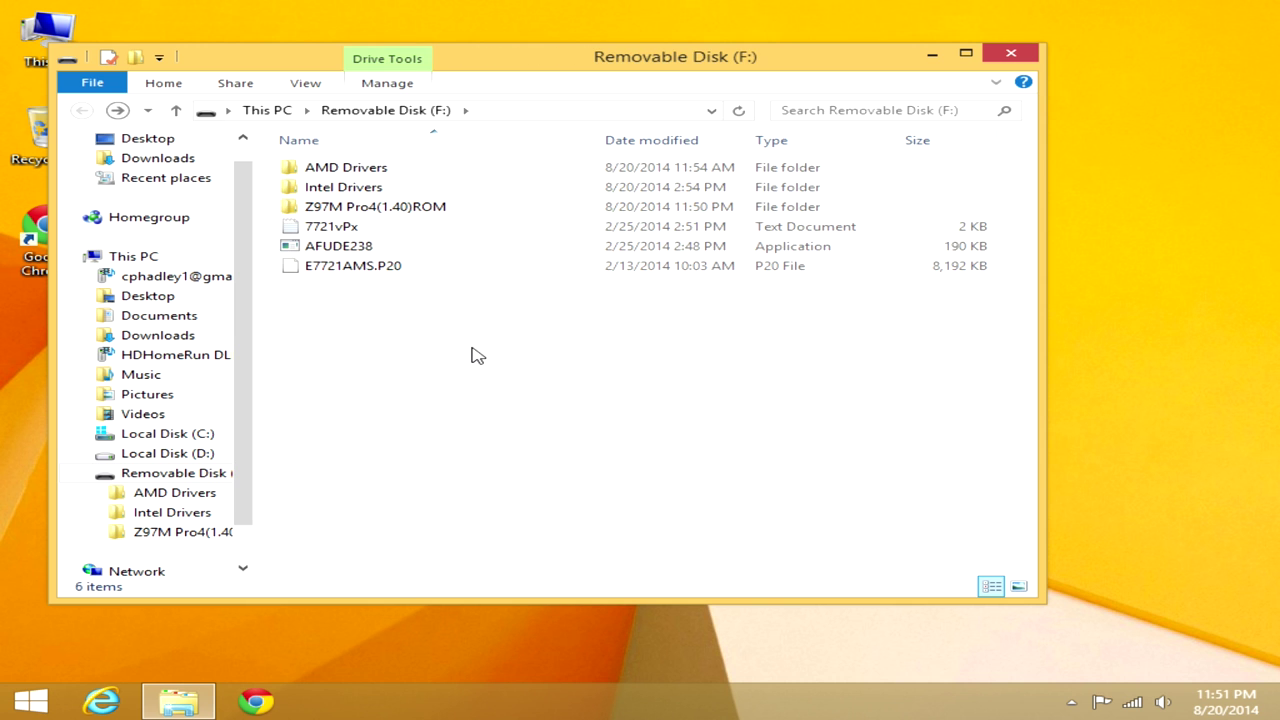
{"action": "key", "text": "ctrl+v"}
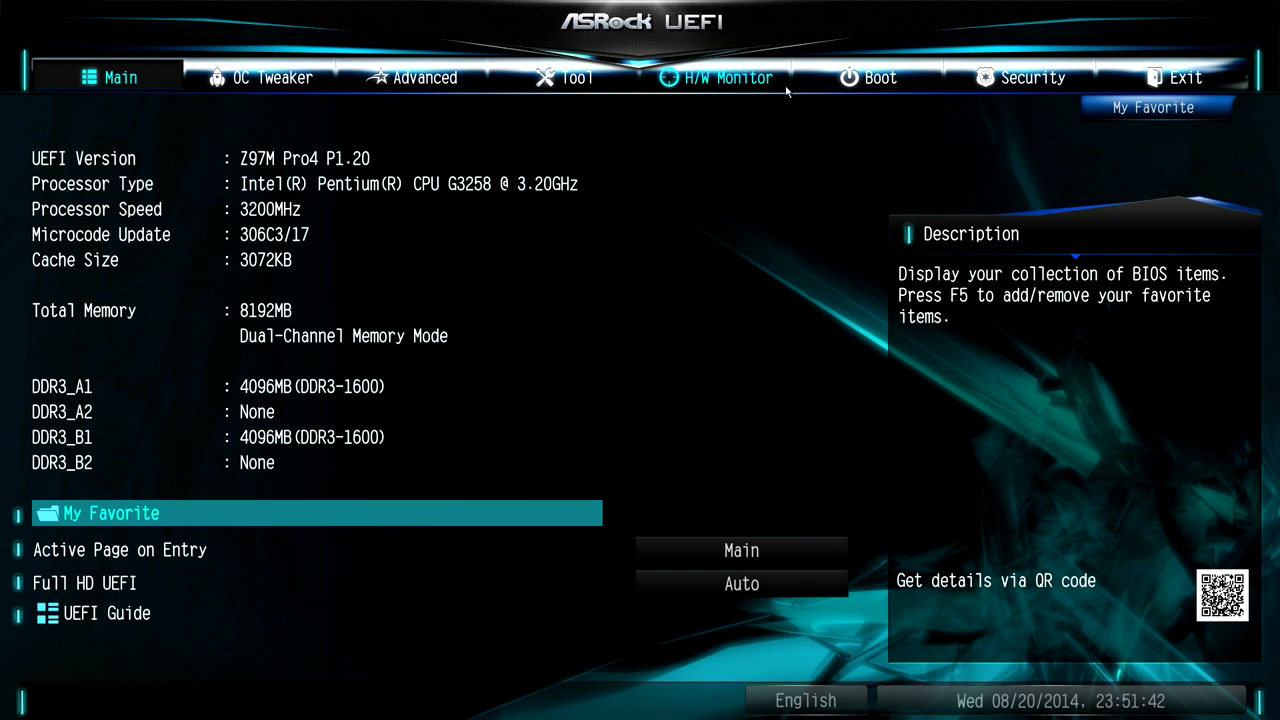
Launch Instant Flash from the UEFI Tool page to scan the USB drive
{"action": "left_click", "coordinate": [549, 79]}
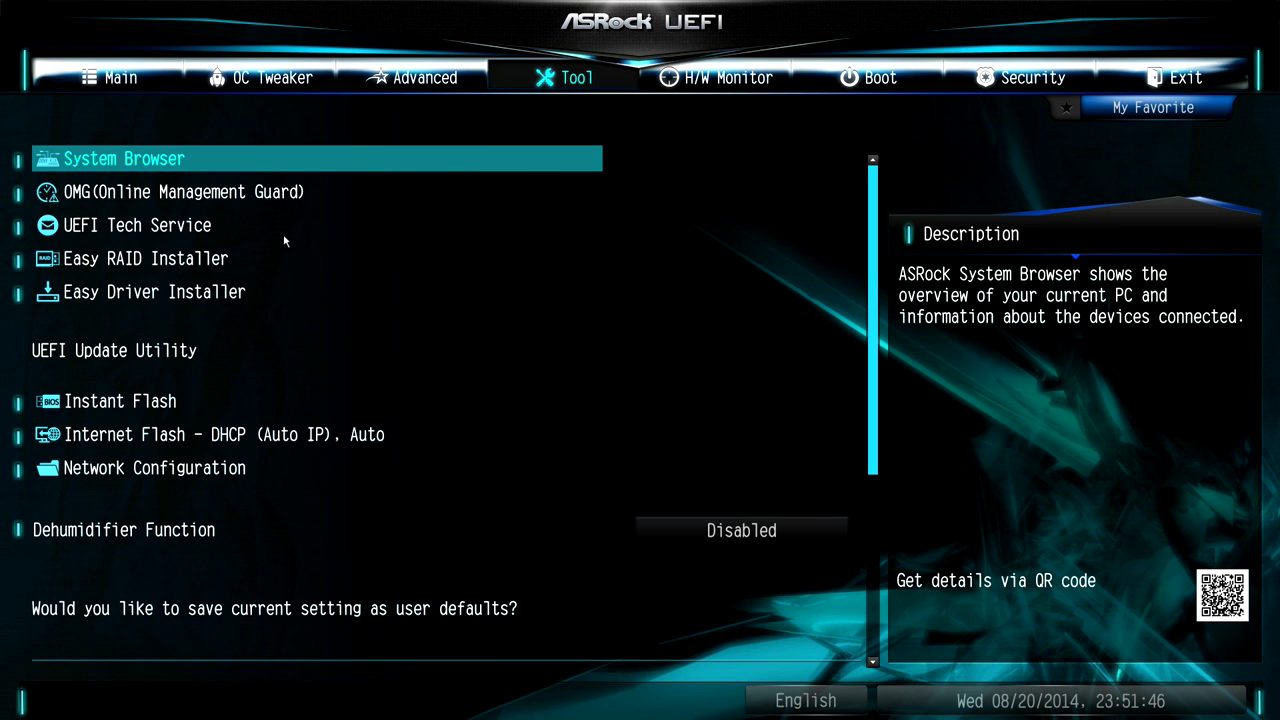
{"action": "left_click", "coordinate": [108, 402]}
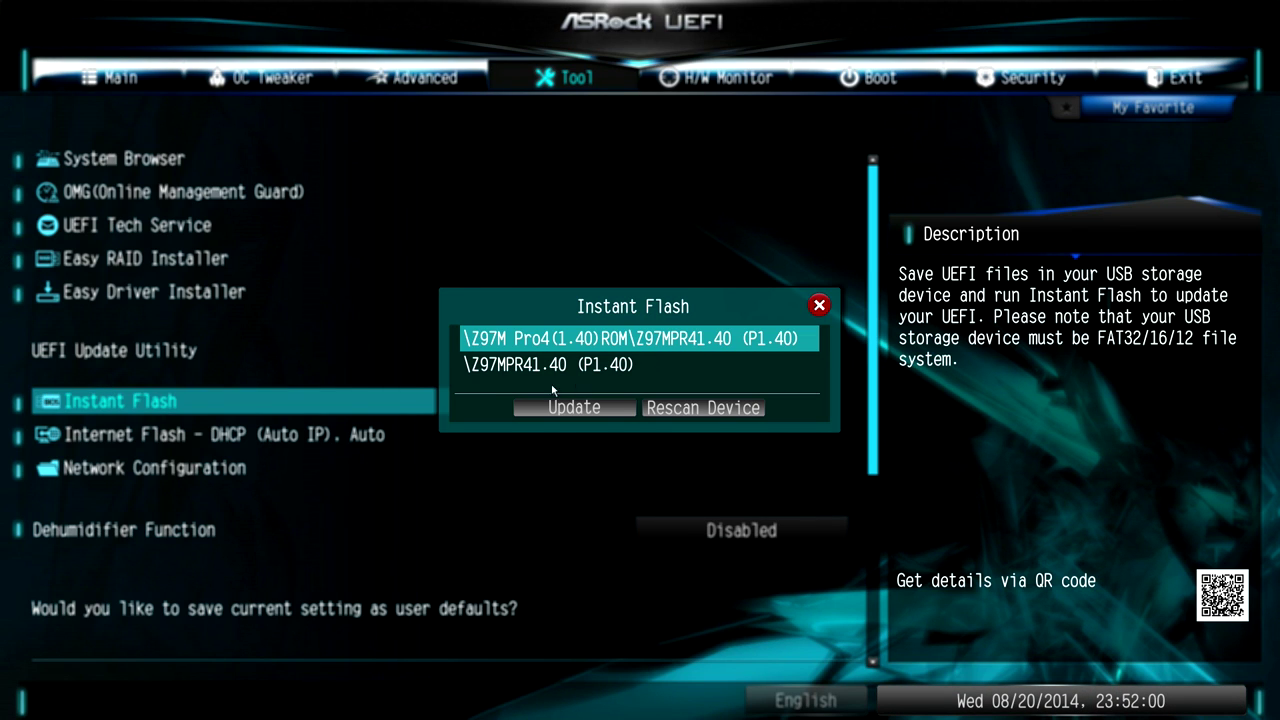
Flash the Z97MPR41.40 (P1.40) image and acknowledge the programming success message
{"action": "left_click", "coordinate": [624, 406]}
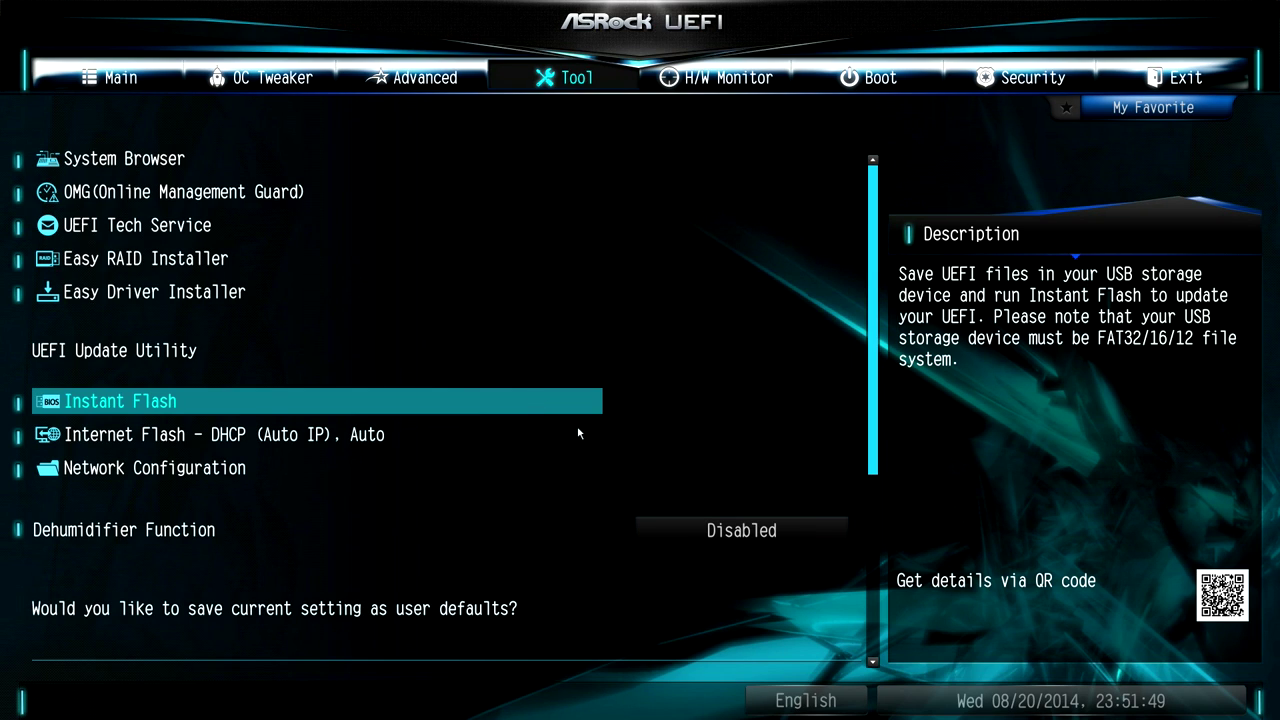
{"action": "key", "text": "Return"}
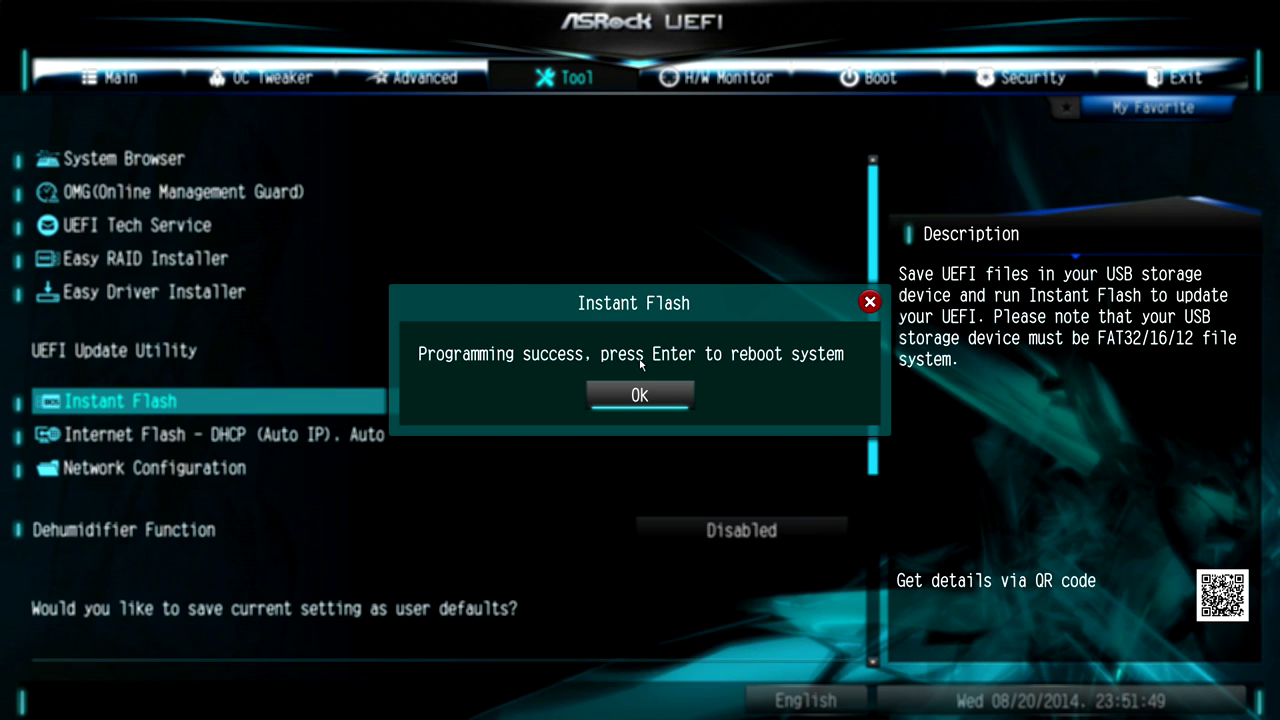
{"action": "key", "text": "Return"}
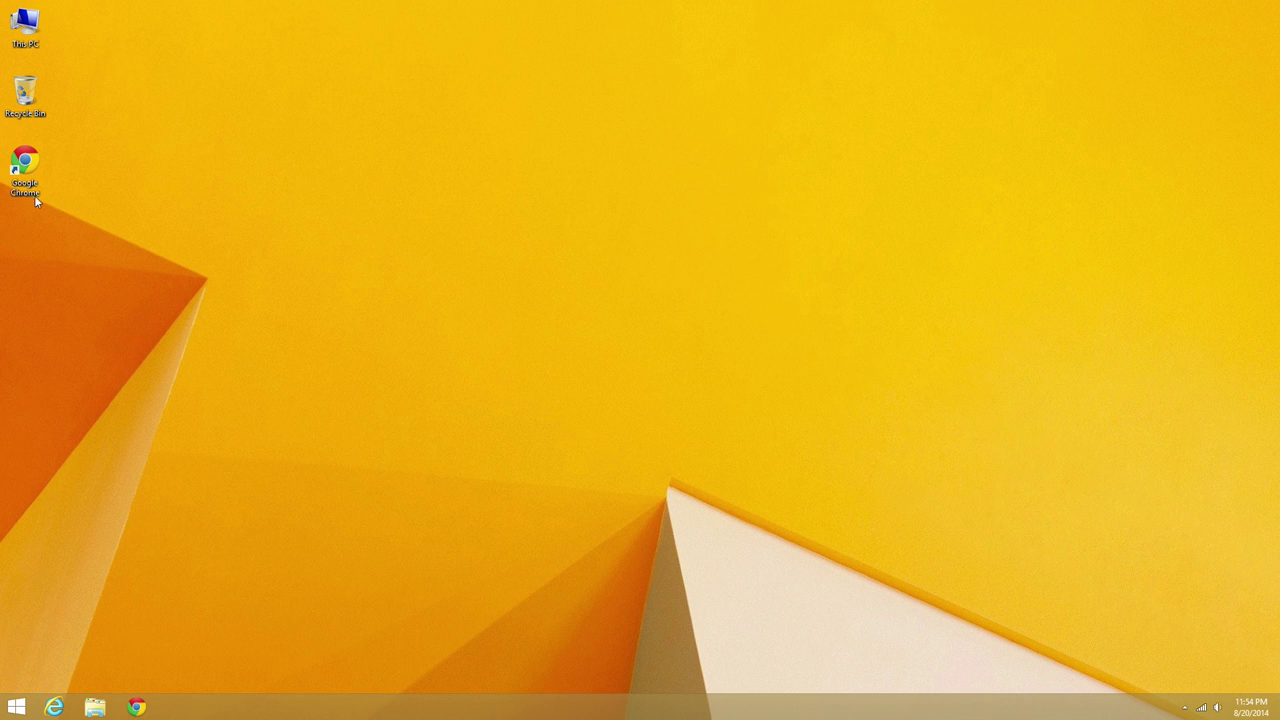
Check Device Manager via This PC properties for missing drivers, then close it and System
{"action": "right_click", "coordinate": [28, 30]}
{"action": "left_click", "coordinate": [101, 172]}
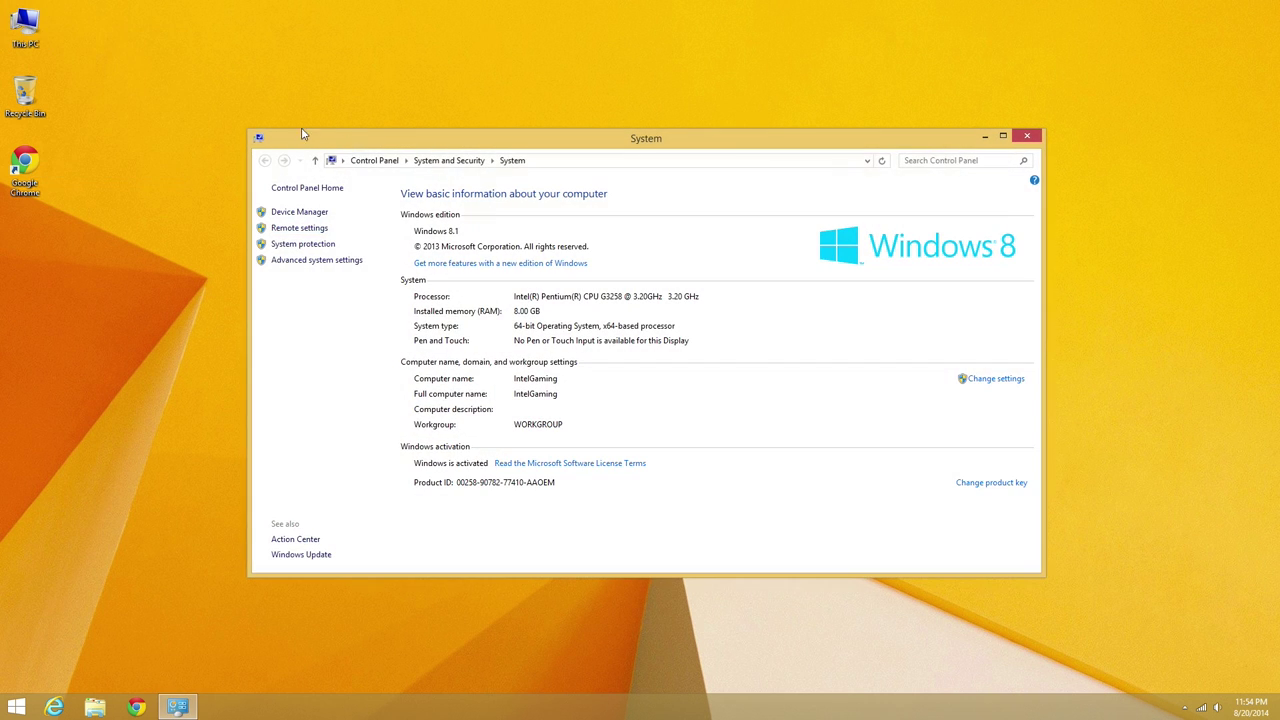
{"action": "left_click", "coordinate": [310, 213]}
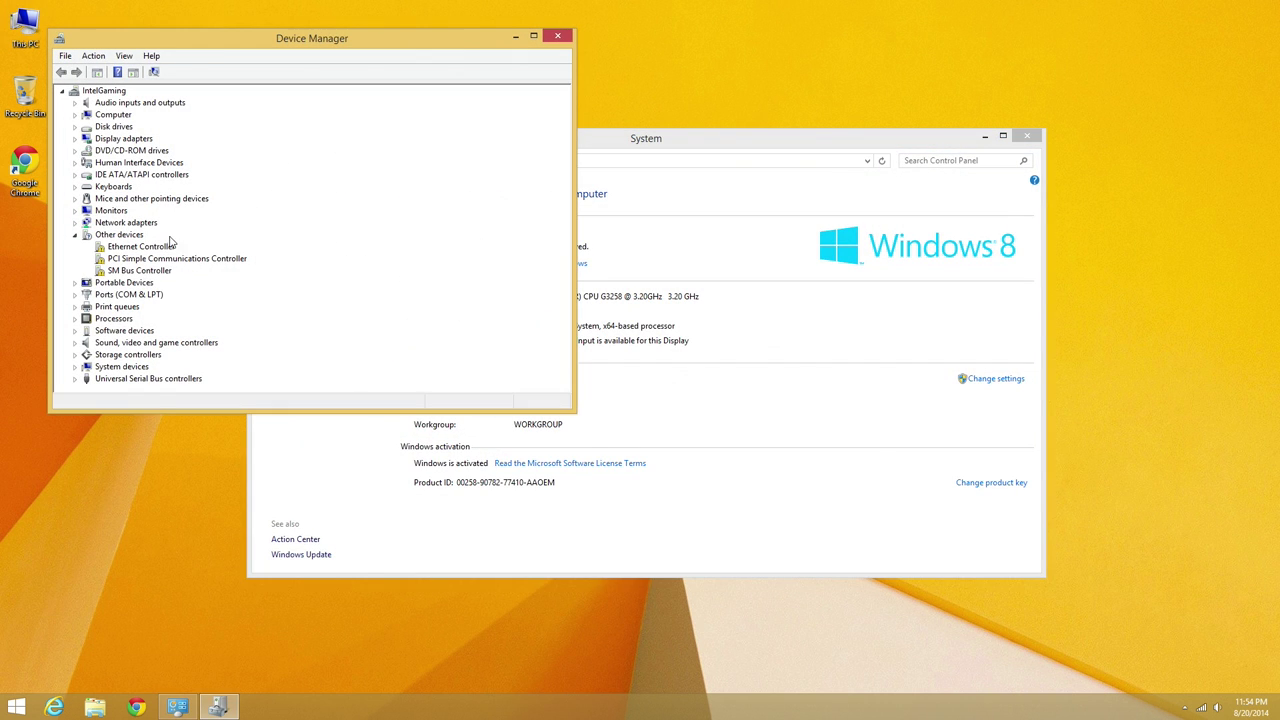
{"action": "left_click", "coordinate": [557, 36]}
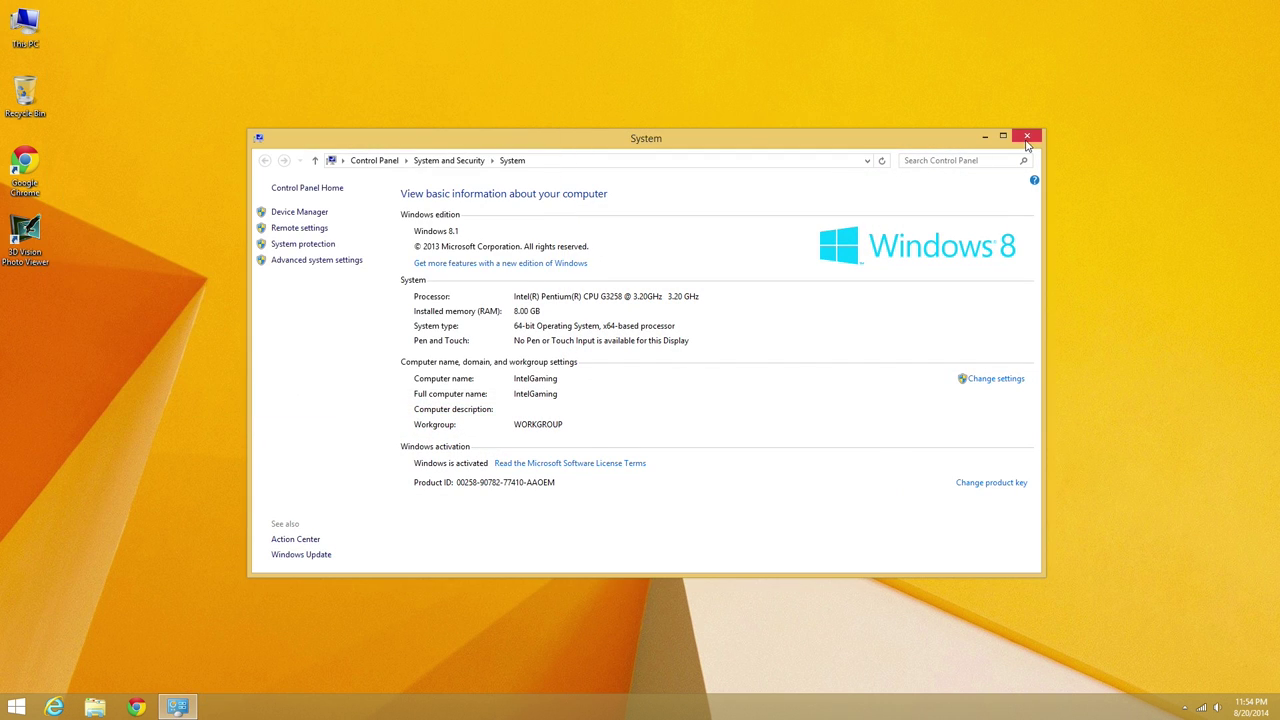
{"action": "left_click", "coordinate": [1027, 140]}
Open the Intel Drivers folder under This PC > Downloads
{"action": "double_click", "coordinate": [25, 28]}
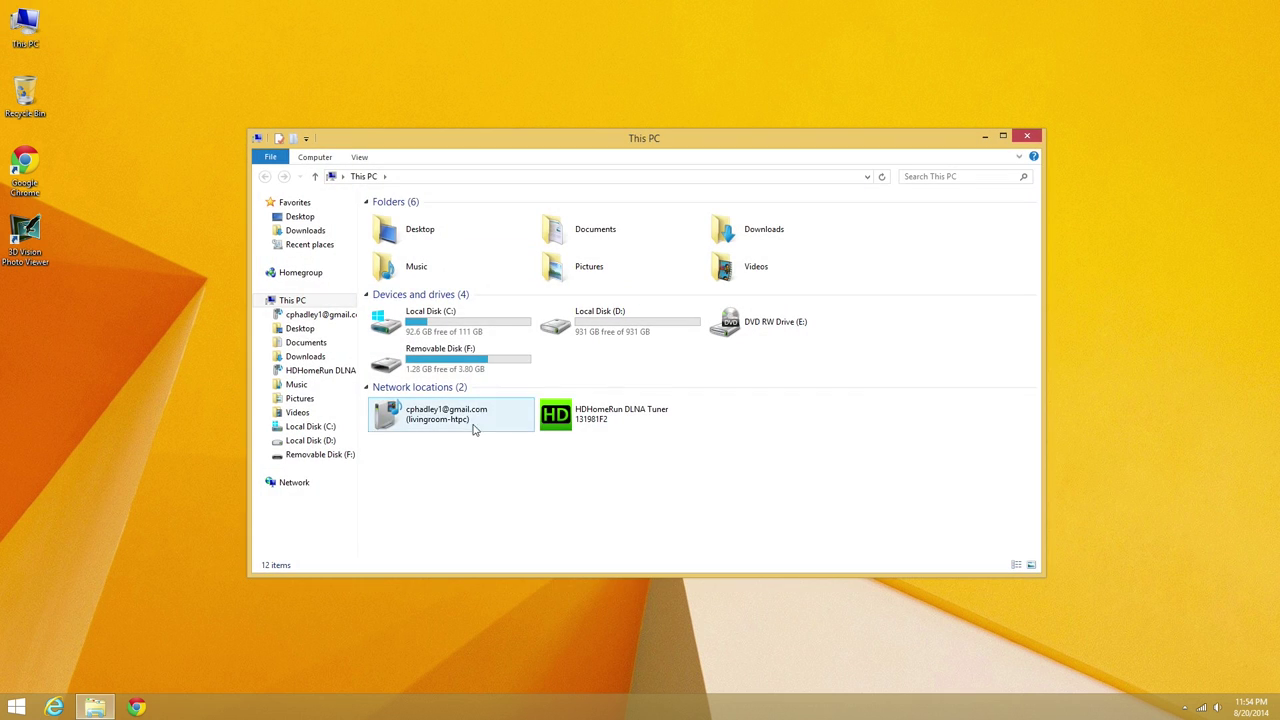
{"action": "left_click", "coordinate": [305, 356]}
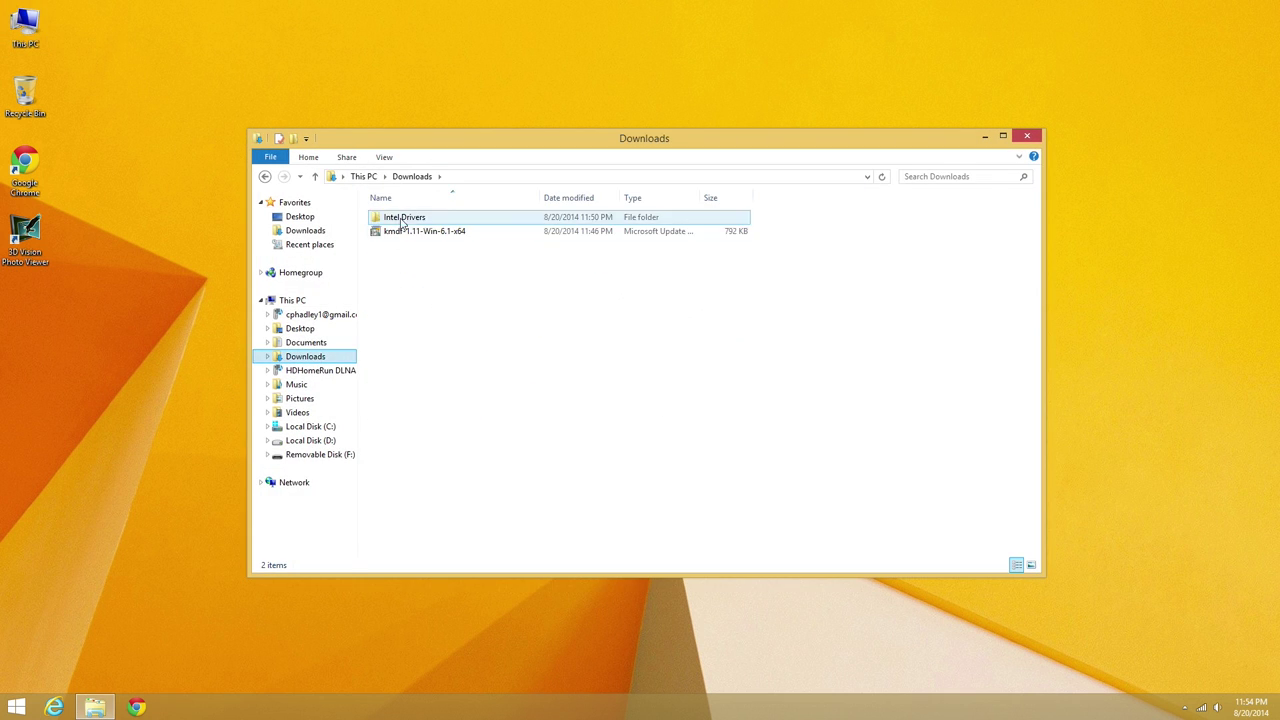
{"action": "double_click", "coordinate": [402, 219]}
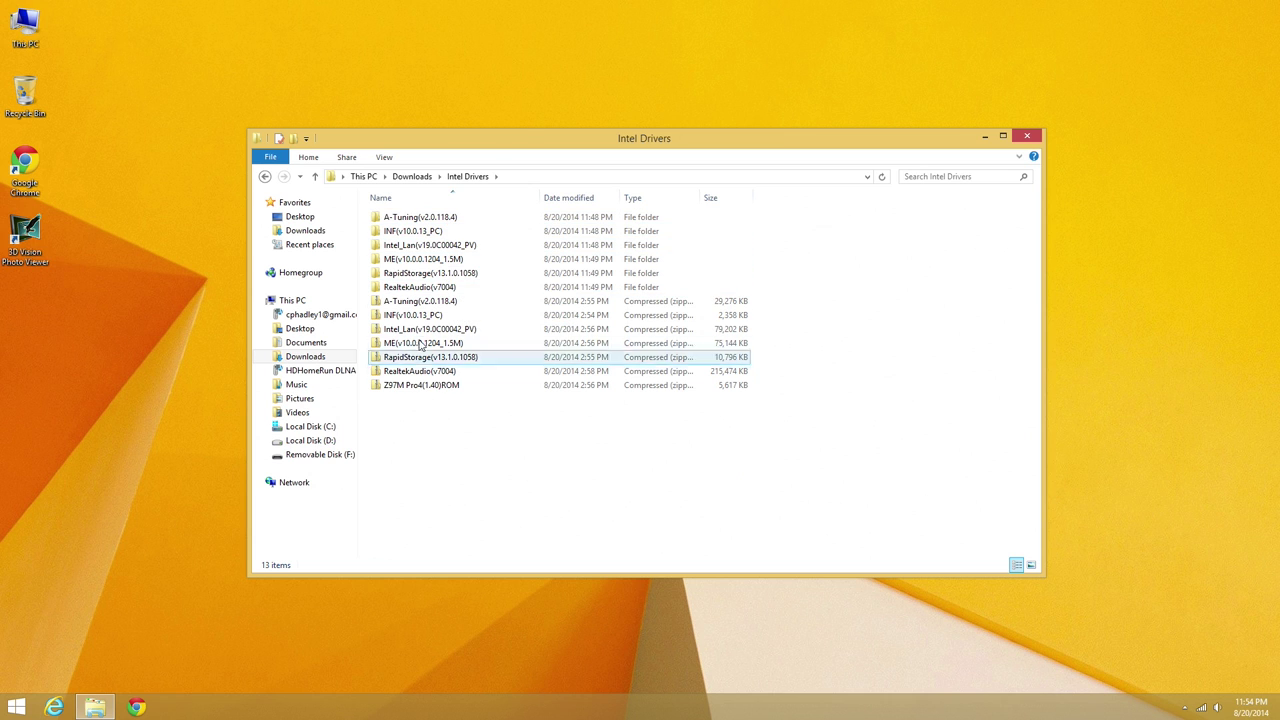
Launch SetupME from the nested ME(v10.0.0.1204_1.5M) folders
{"action": "left_click", "coordinate": [440, 262]}
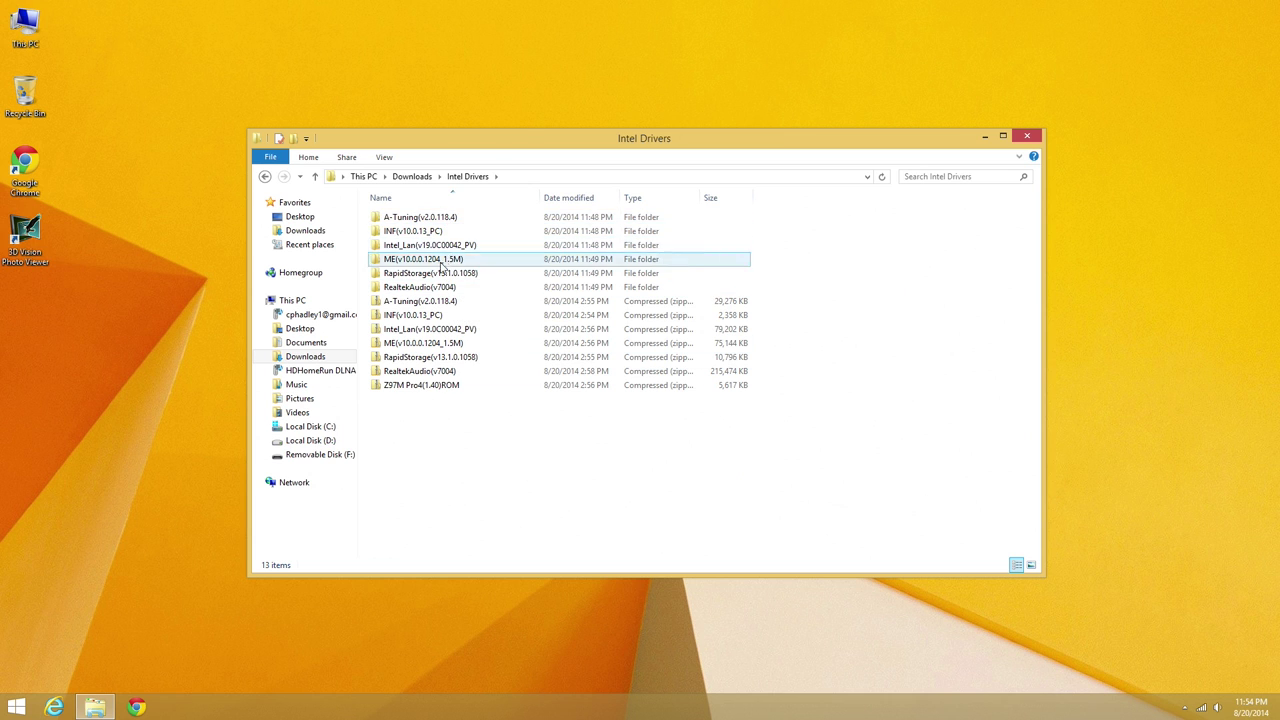
{"action": "double_click", "coordinate": [440, 262]}
{"action": "double_click", "coordinate": [440, 219]}
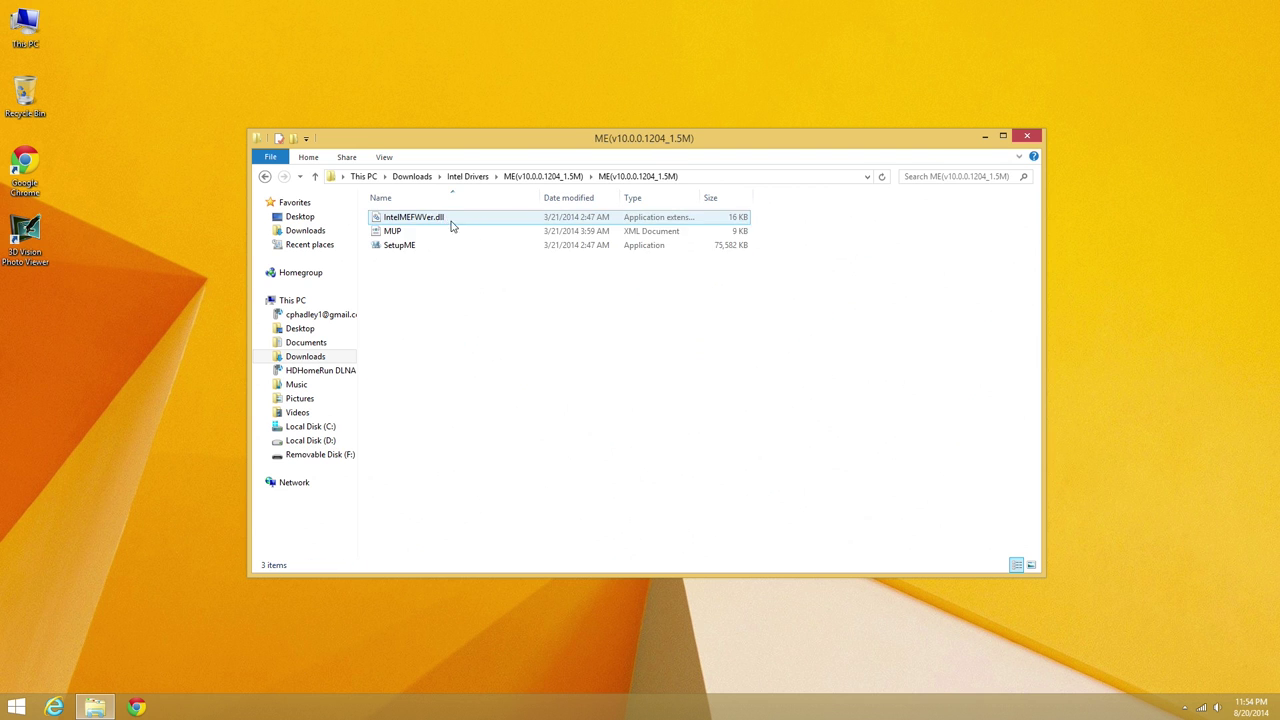
{"action": "double_click", "coordinate": [430, 247]}
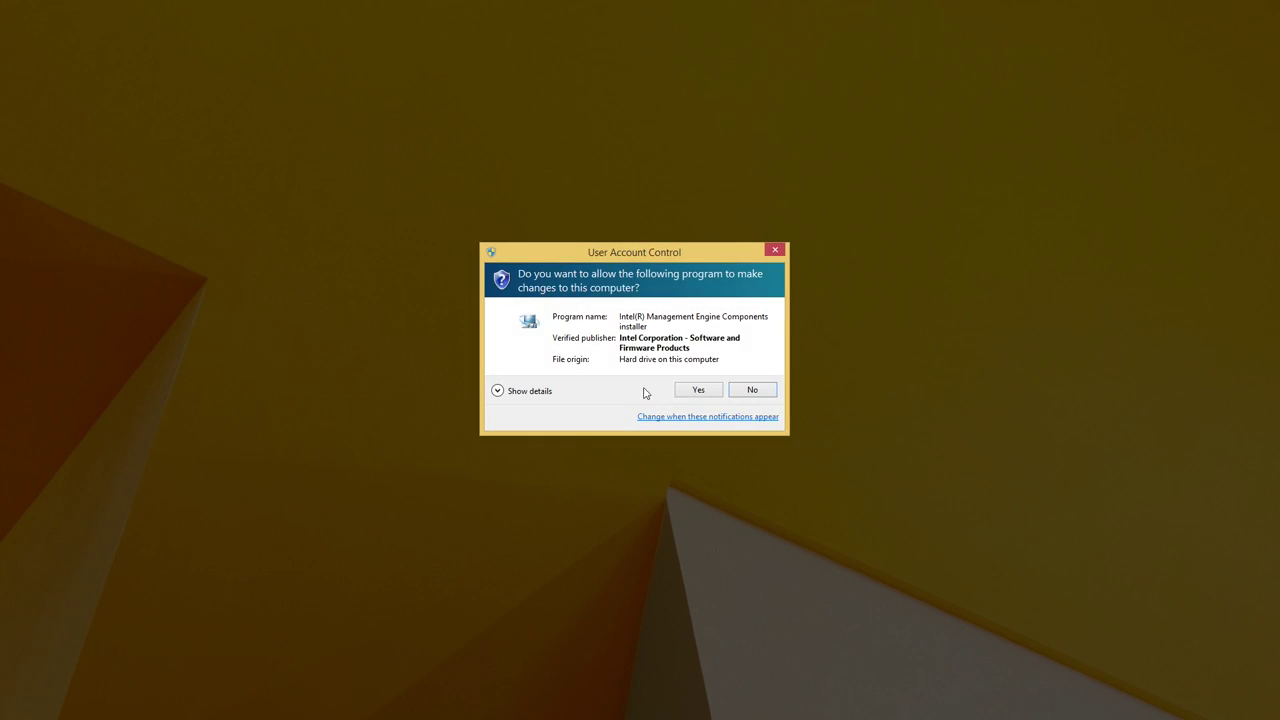
Install Intel ME Components with the license accepted and default destination, then return to Intel Drivers
{"action": "left_click", "coordinate": [698, 395]}
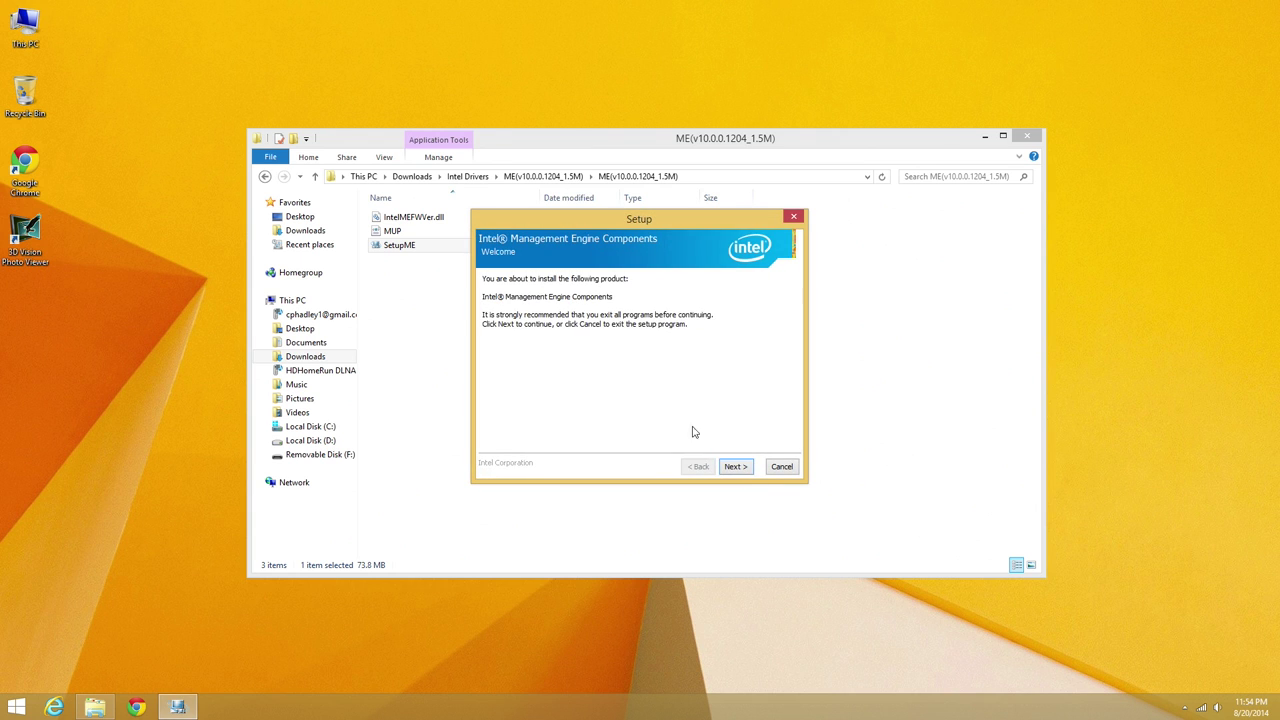
{"action": "left_click", "coordinate": [743, 468]}
{"action": "left_click", "coordinate": [623, 445]}
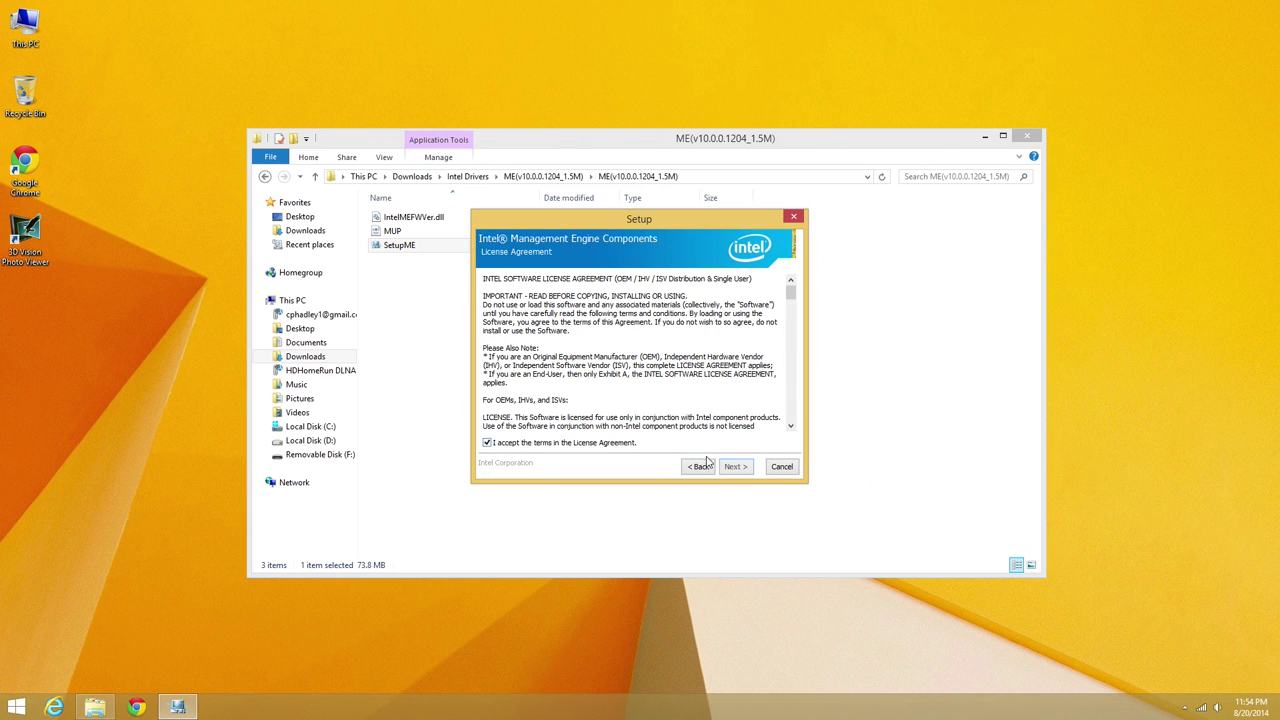
{"action": "left_click", "coordinate": [735, 466]}
{"action": "left_click", "coordinate": [735, 466]}
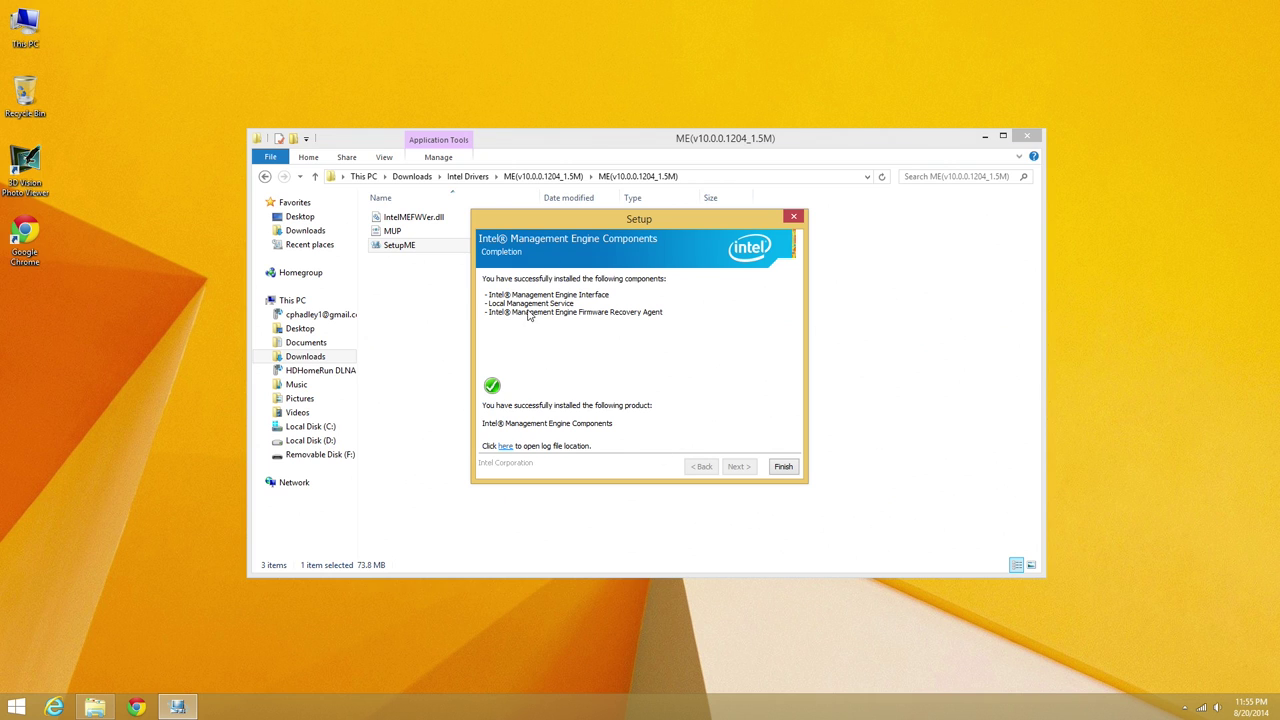
{"action": "left_click", "coordinate": [781, 469]}
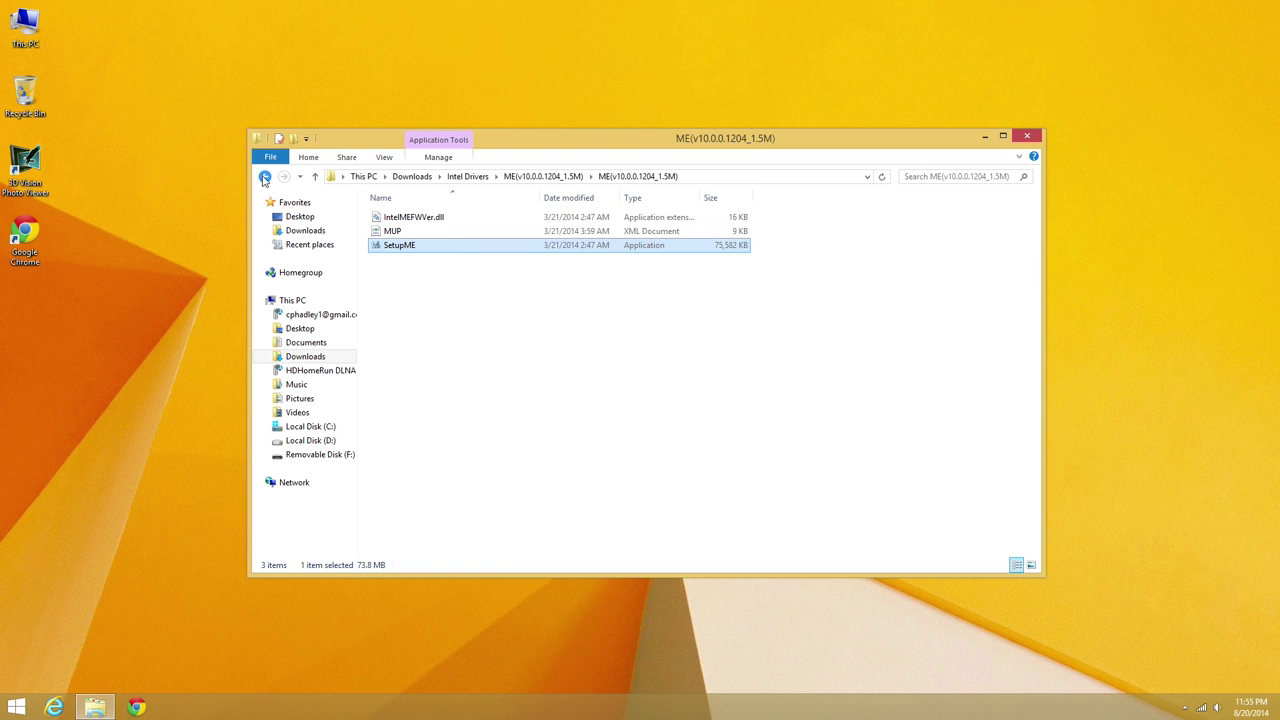
{"action": "left_click", "coordinate": [265, 176]}
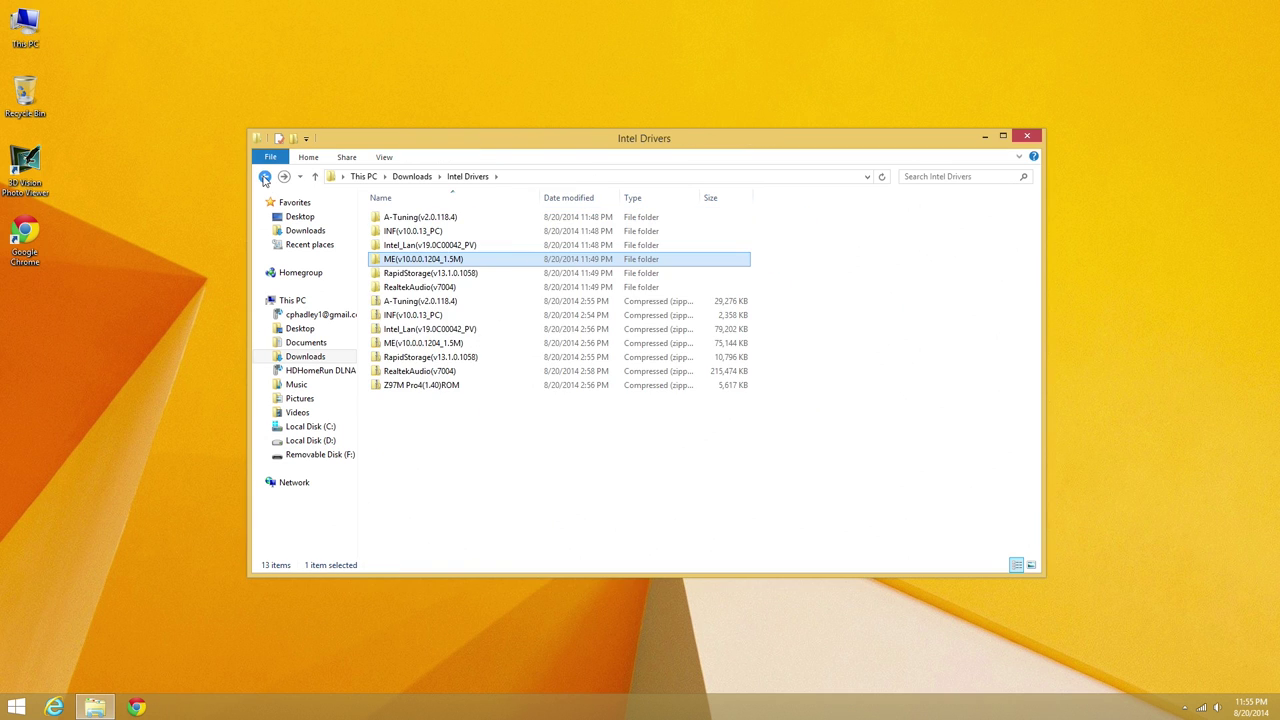
Launch SetupRST from the nested RapidStorage(v13.1.0.1058) folders
{"action": "double_click", "coordinate": [430, 273]}
{"action": "double_click", "coordinate": [432, 217]}
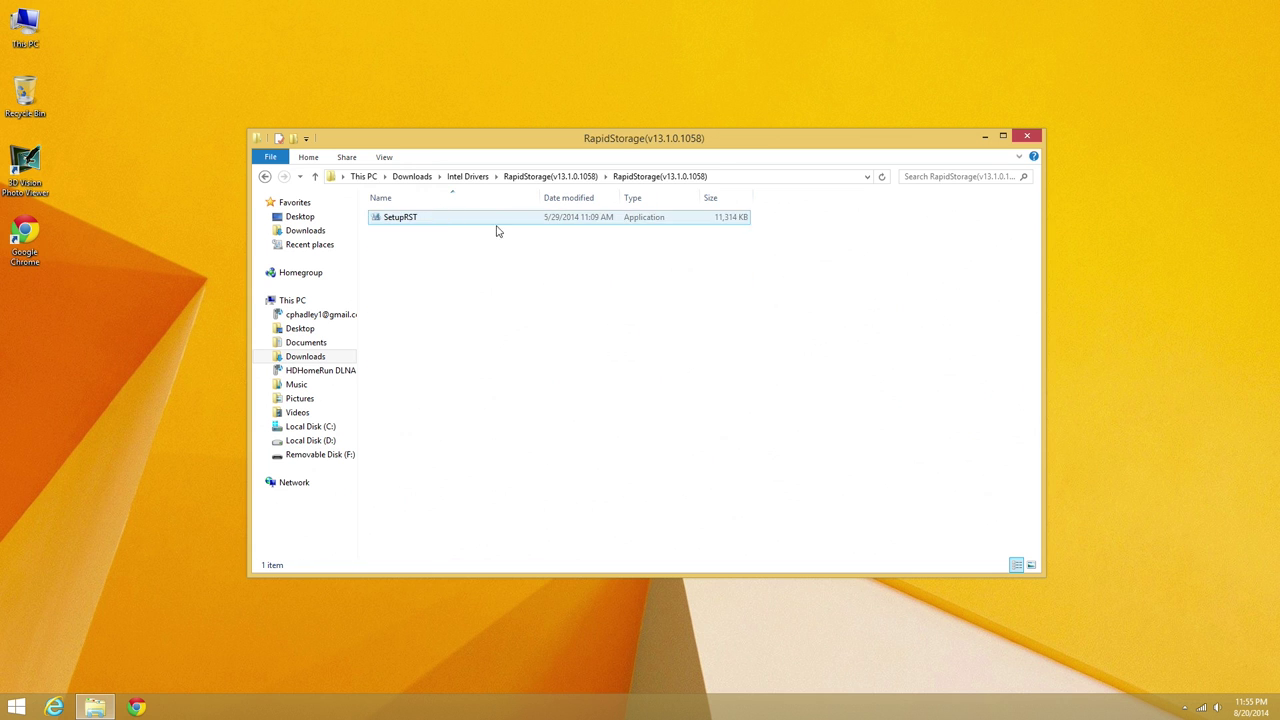
{"action": "double_click", "coordinate": [431, 217]}
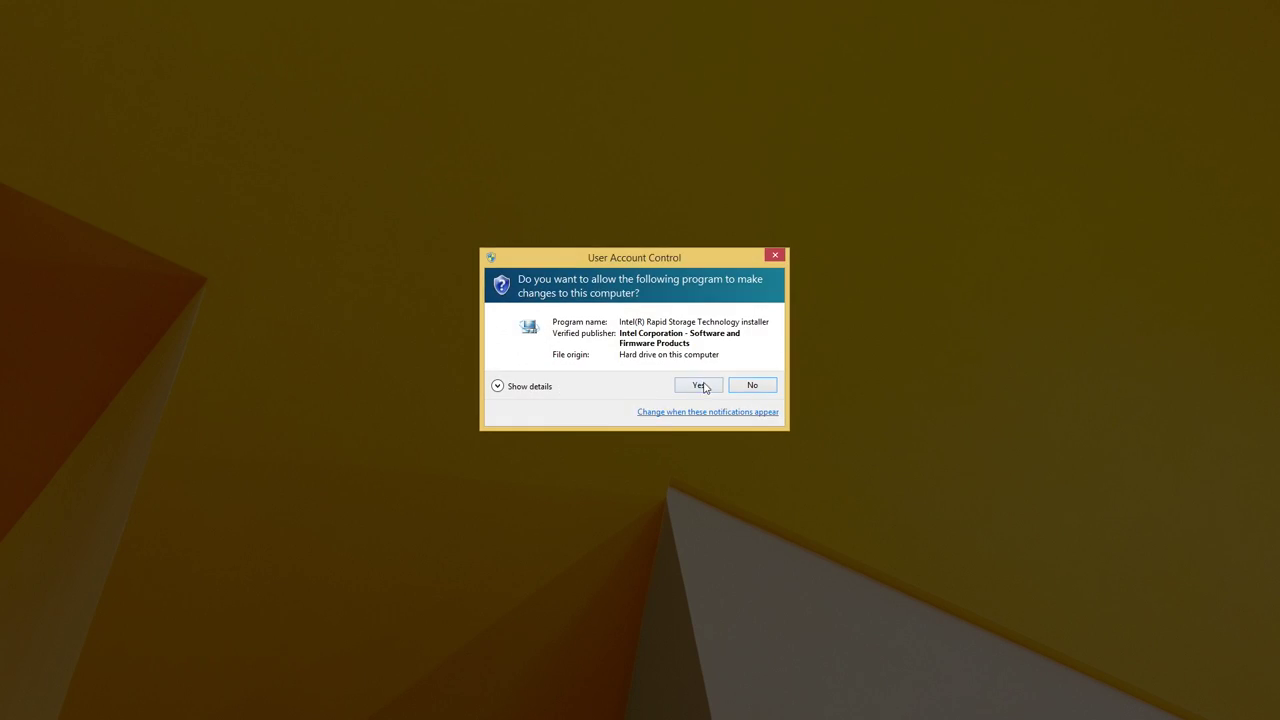
Install Rapid Storage Technology with the license accepted and default folder, finishing with restart now
{"action": "left_click", "coordinate": [703, 386]}
{"action": "left_click", "coordinate": [732, 466]}
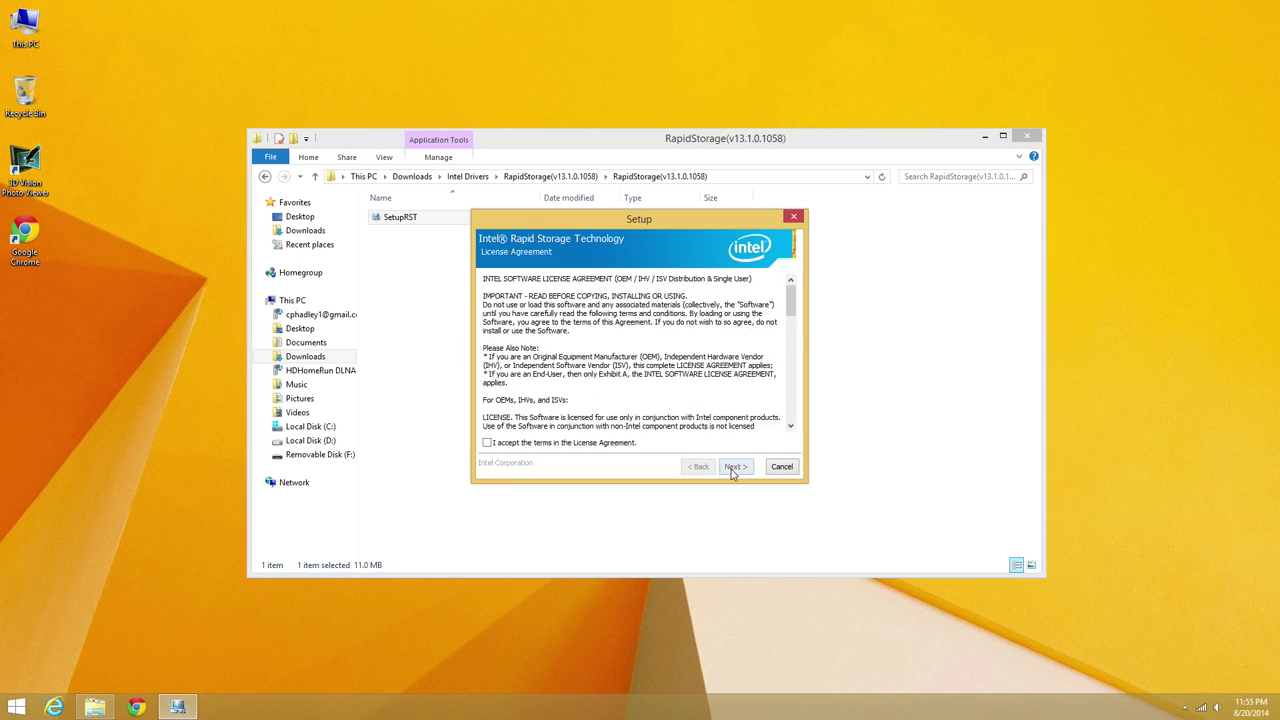
{"action": "left_click", "coordinate": [574, 443]}
{"action": "left_click", "coordinate": [734, 466]}
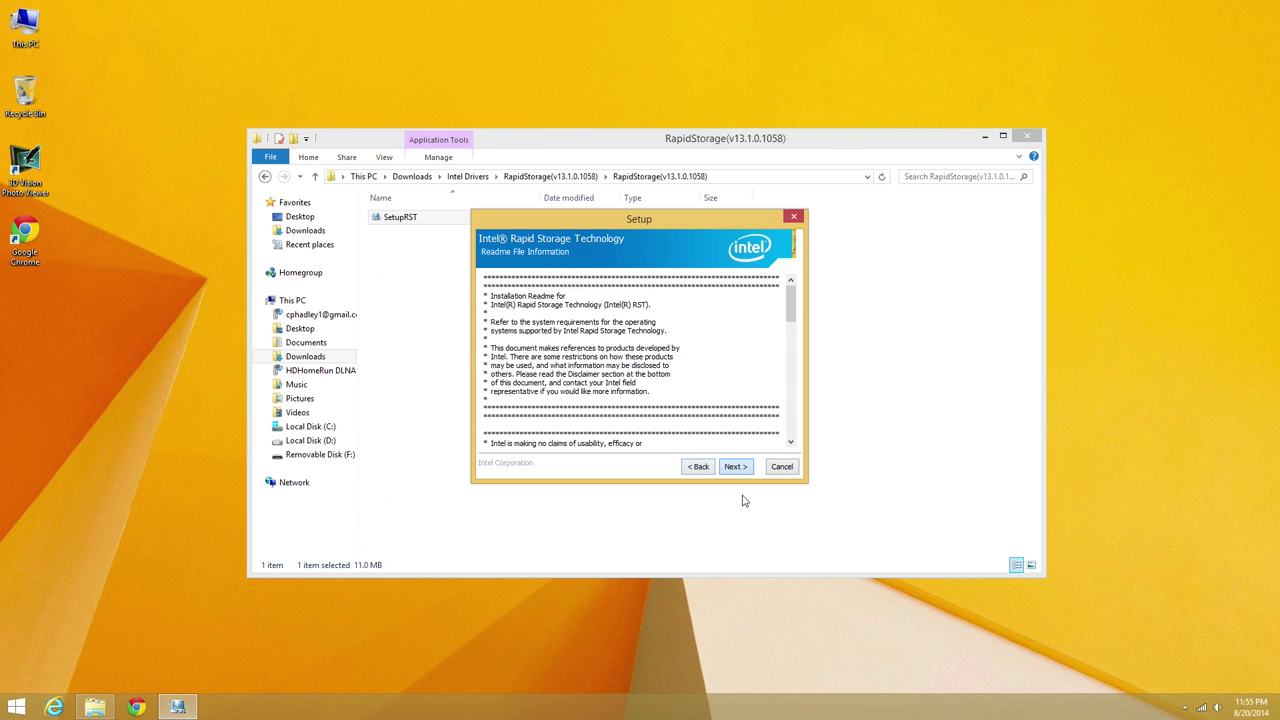
{"action": "left_click", "coordinate": [736, 466]}
{"action": "left_click", "coordinate": [736, 467]}
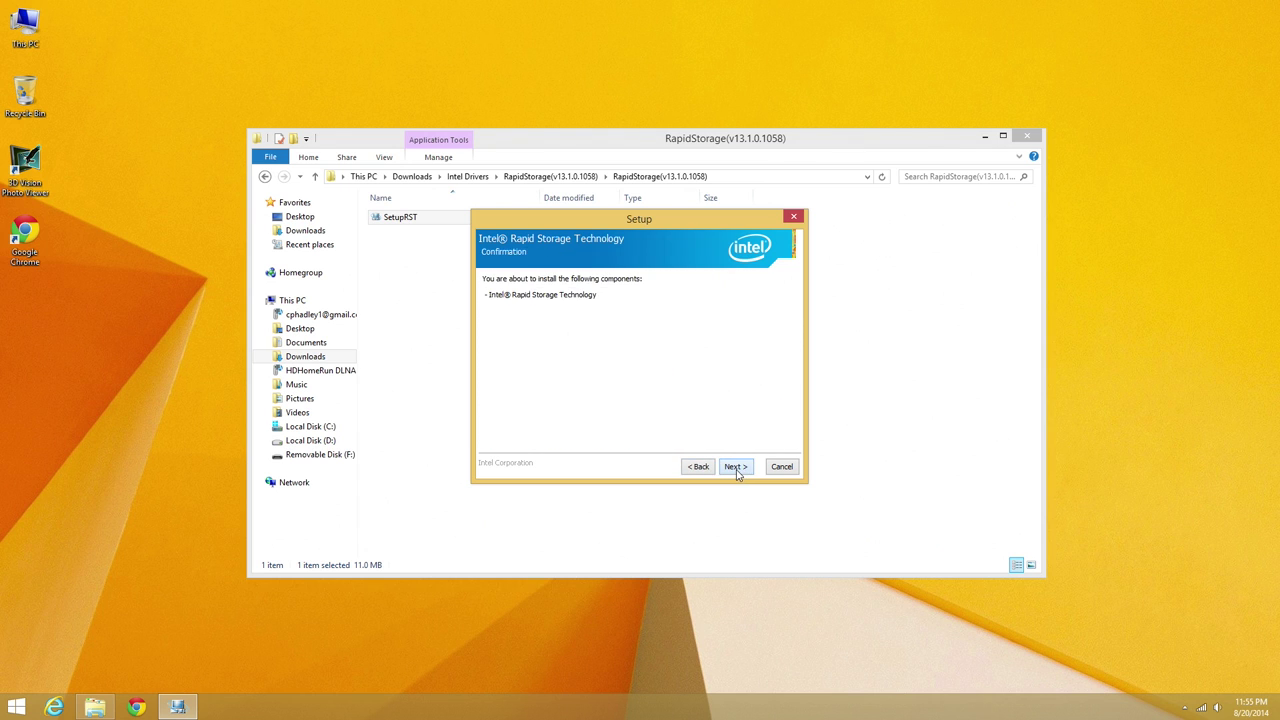
{"action": "left_click", "coordinate": [736, 469]}
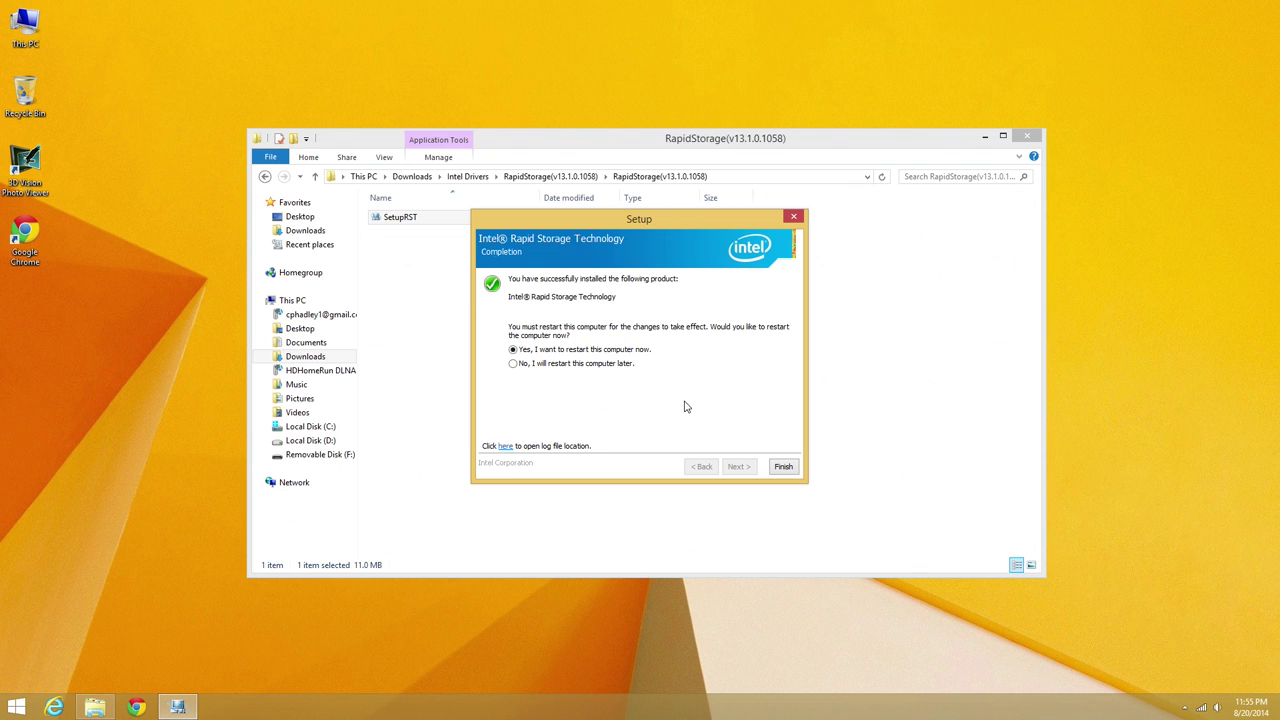
{"action": "left_click", "coordinate": [790, 467]}
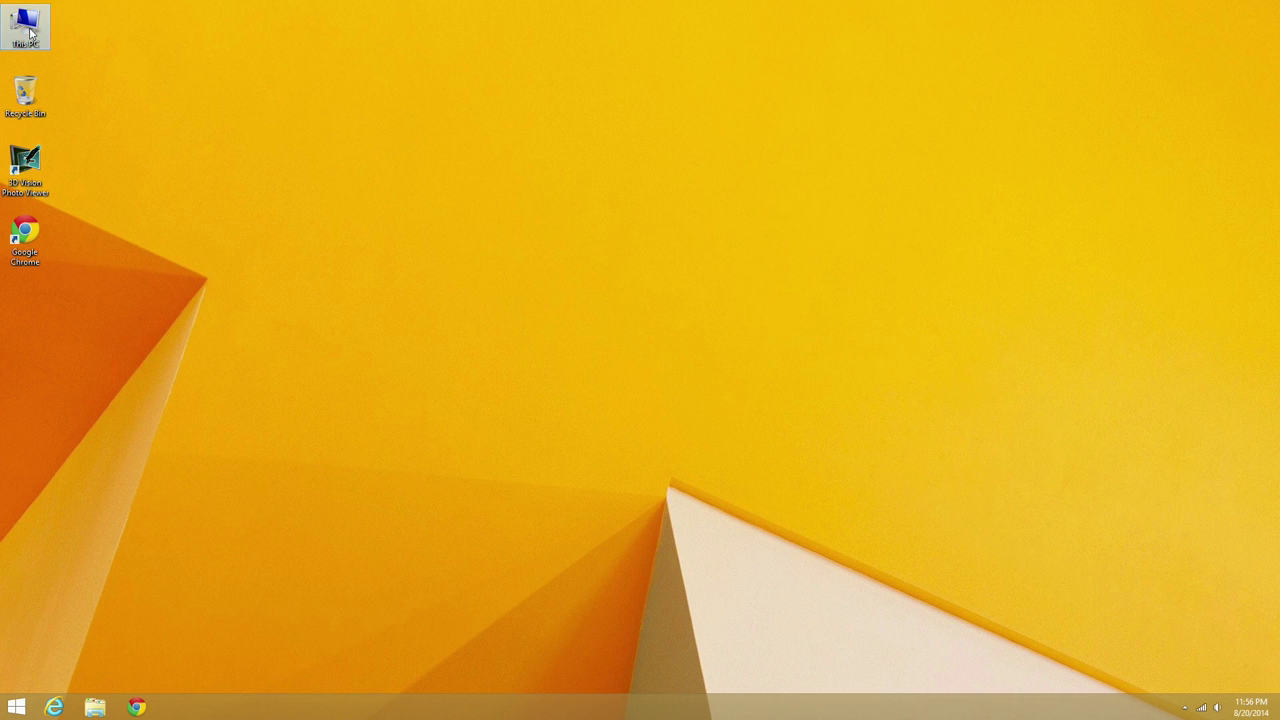
{"action": "double_click", "coordinate": [25, 30]}
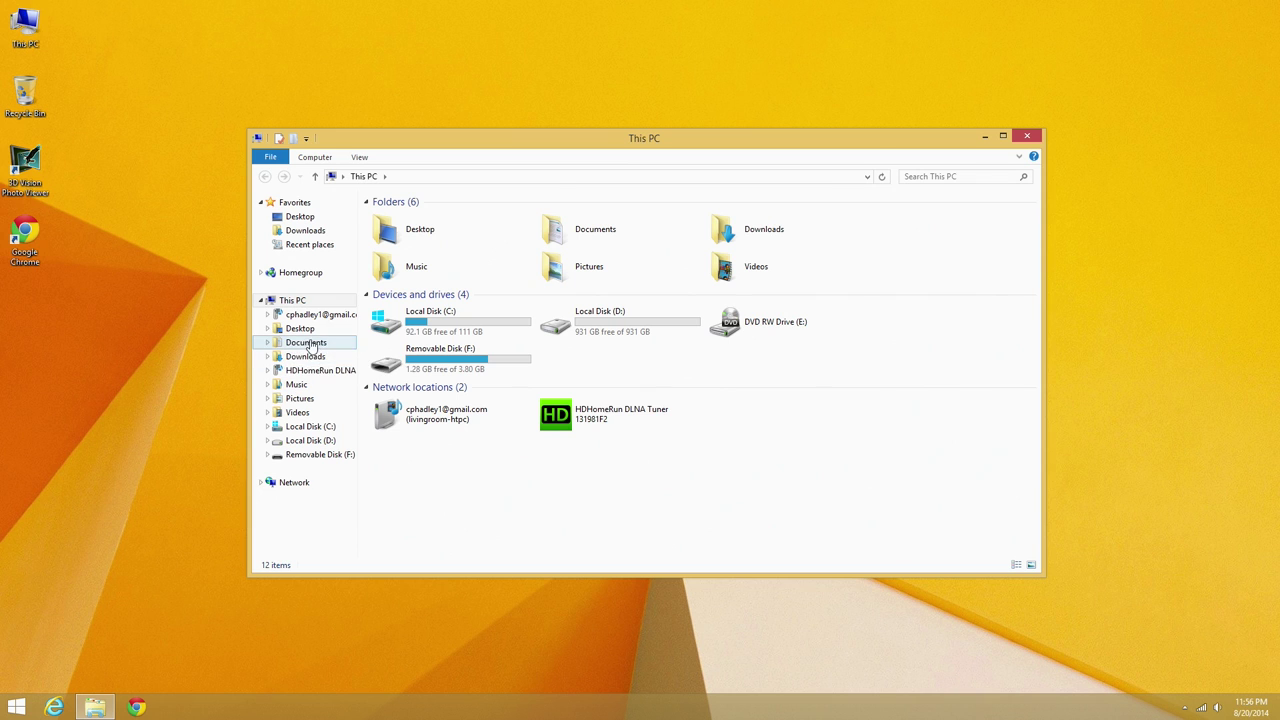
Run SetupChipset from Downloads\Intel Drivers\INF(v10.0.13_PC), install it, then return to Intel Drivers
{"action": "left_click", "coordinate": [305, 356]}
{"action": "double_click", "coordinate": [410, 216]}
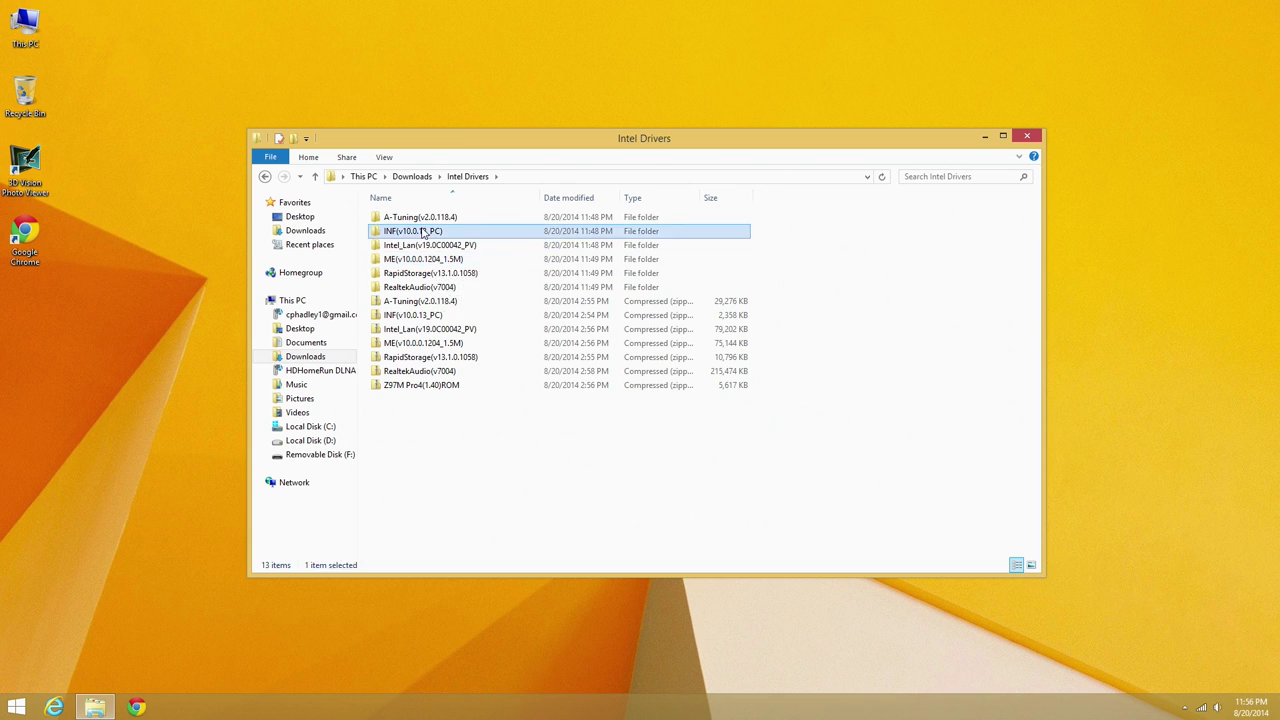
{"action": "double_click", "coordinate": [432, 231]}
{"action": "double_click", "coordinate": [429, 217]}
{"action": "double_click", "coordinate": [424, 220]}
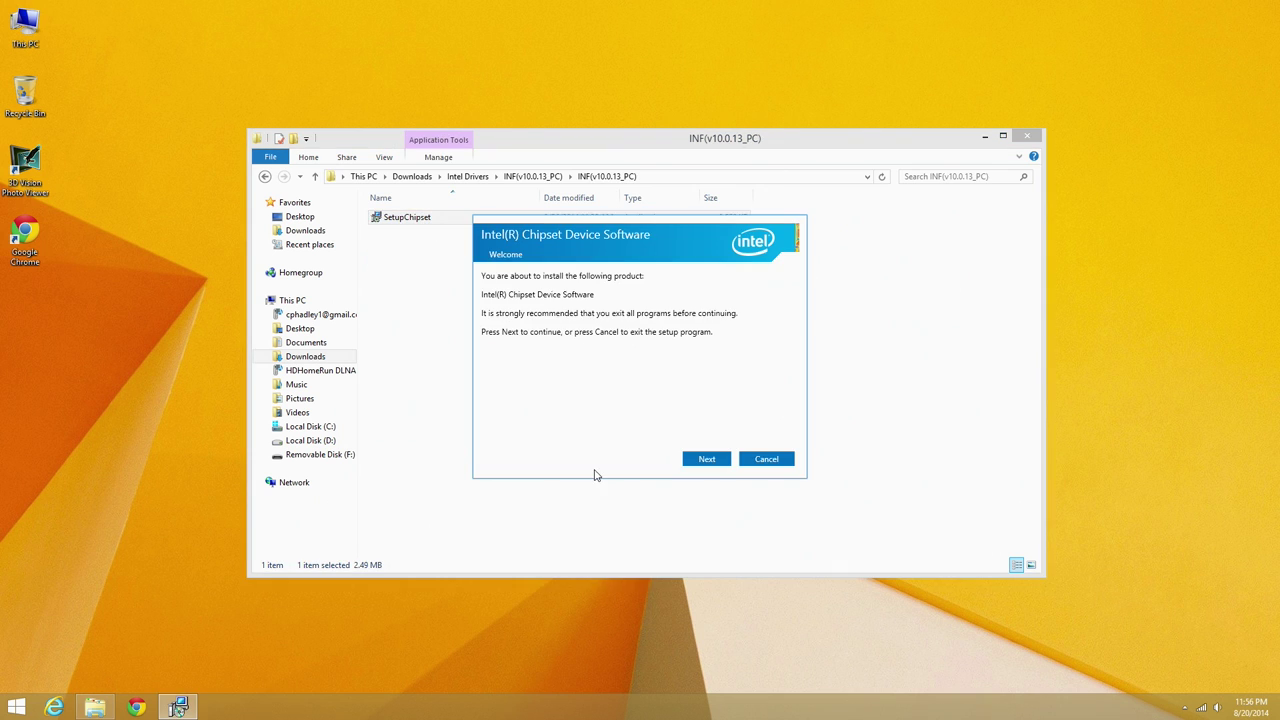
{"action": "left_click", "coordinate": [708, 460]}
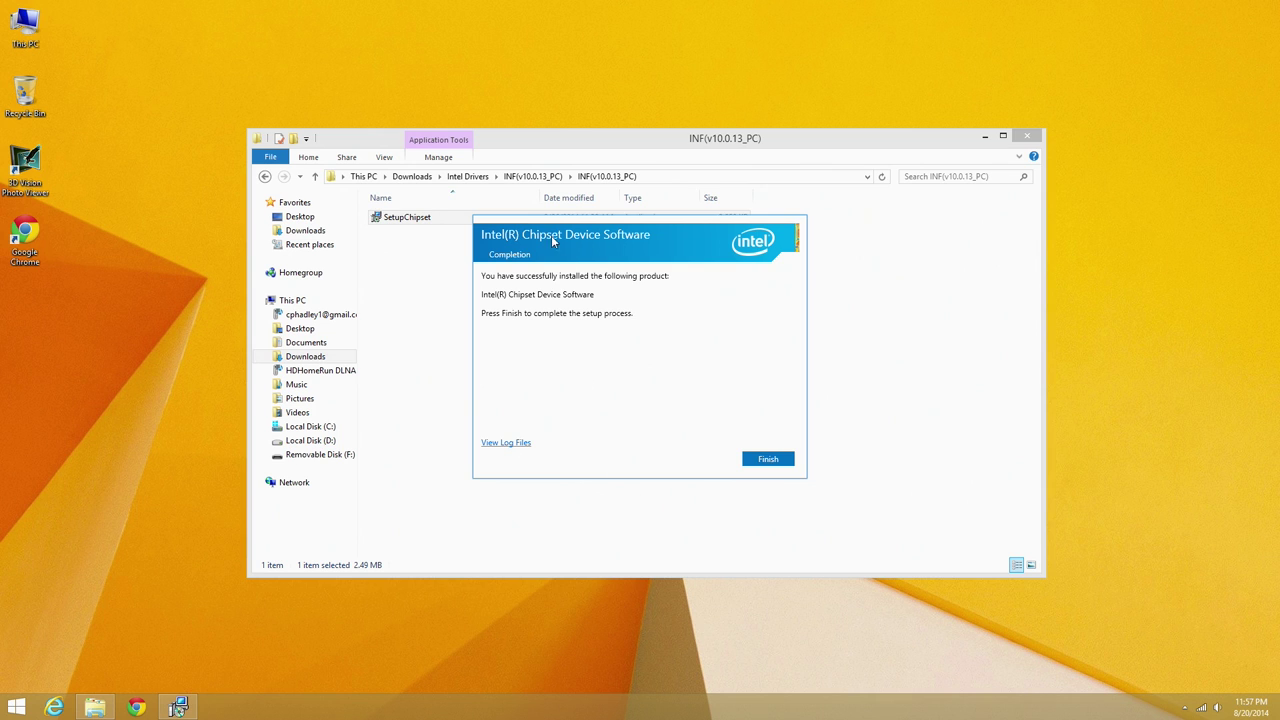
{"action": "left_click", "coordinate": [766, 462]}
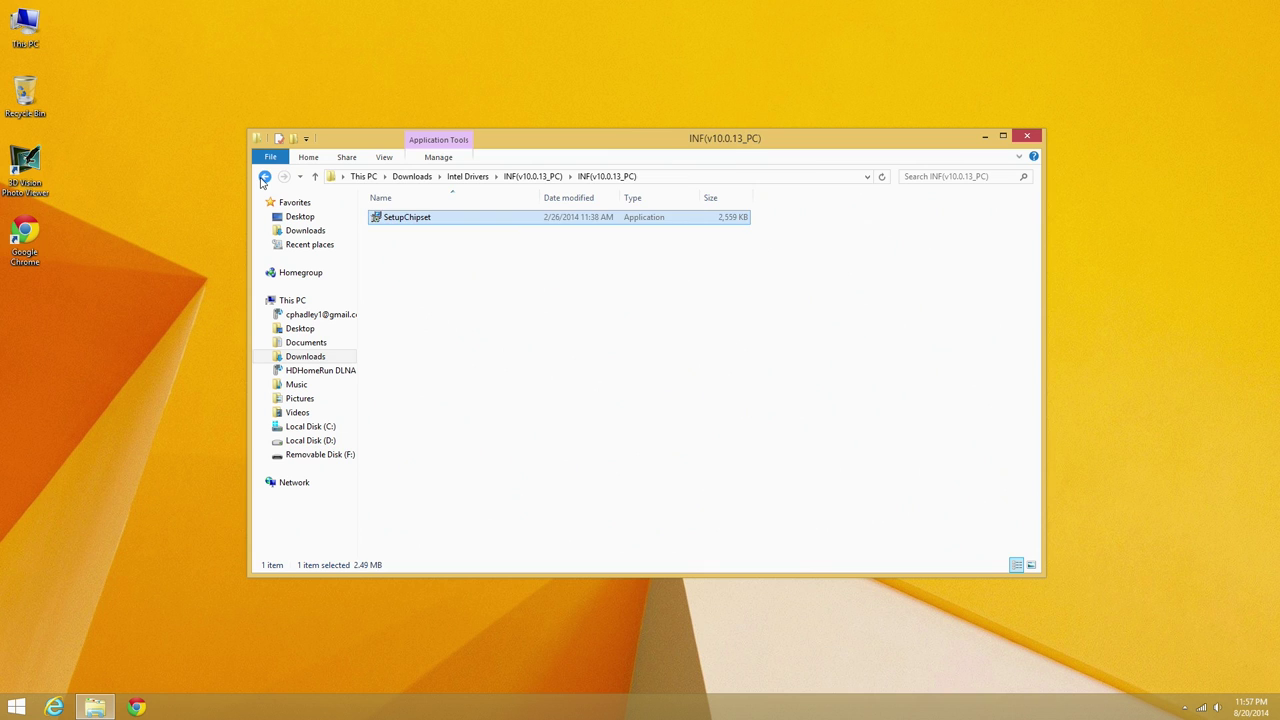
{"action": "left_click", "coordinate": [264, 177]}
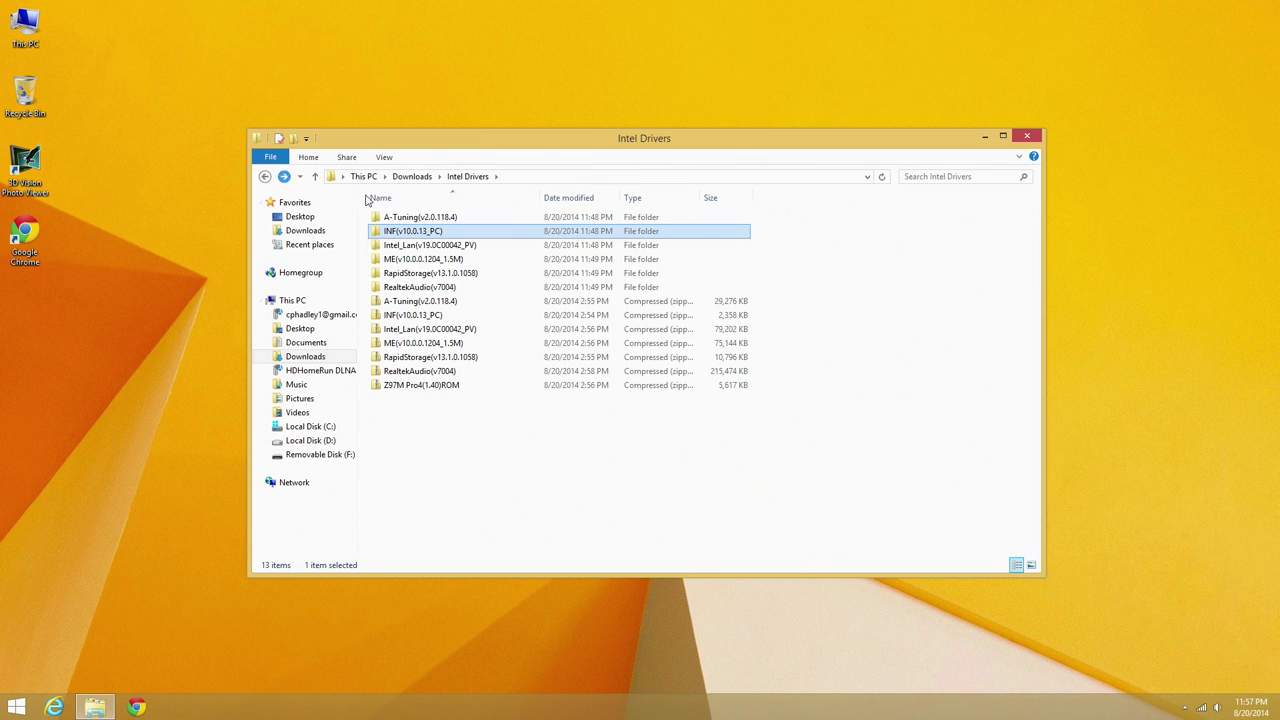
Run Autorun in Intel_Lan(v19.0C00042_PV), install the network drivers and software, then exit the launcher
{"action": "double_click", "coordinate": [441, 248]}
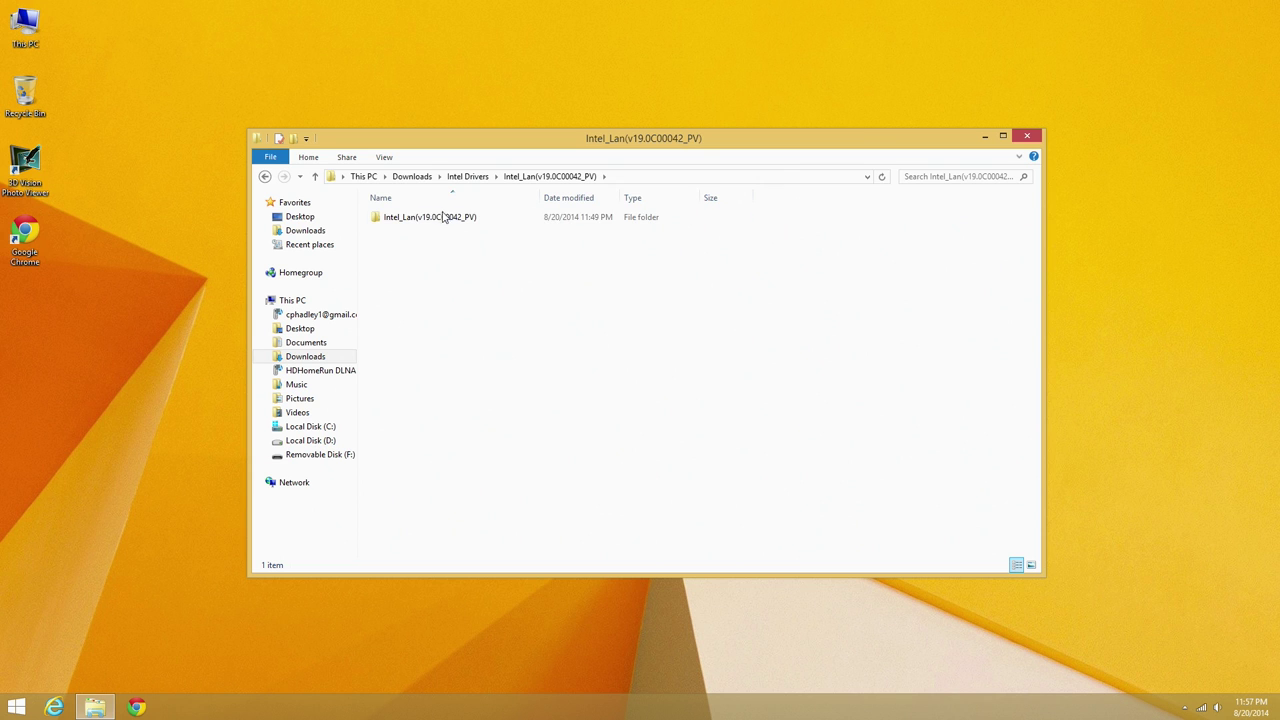
{"action": "double_click", "coordinate": [443, 217]}
{"action": "double_click", "coordinate": [398, 301]}
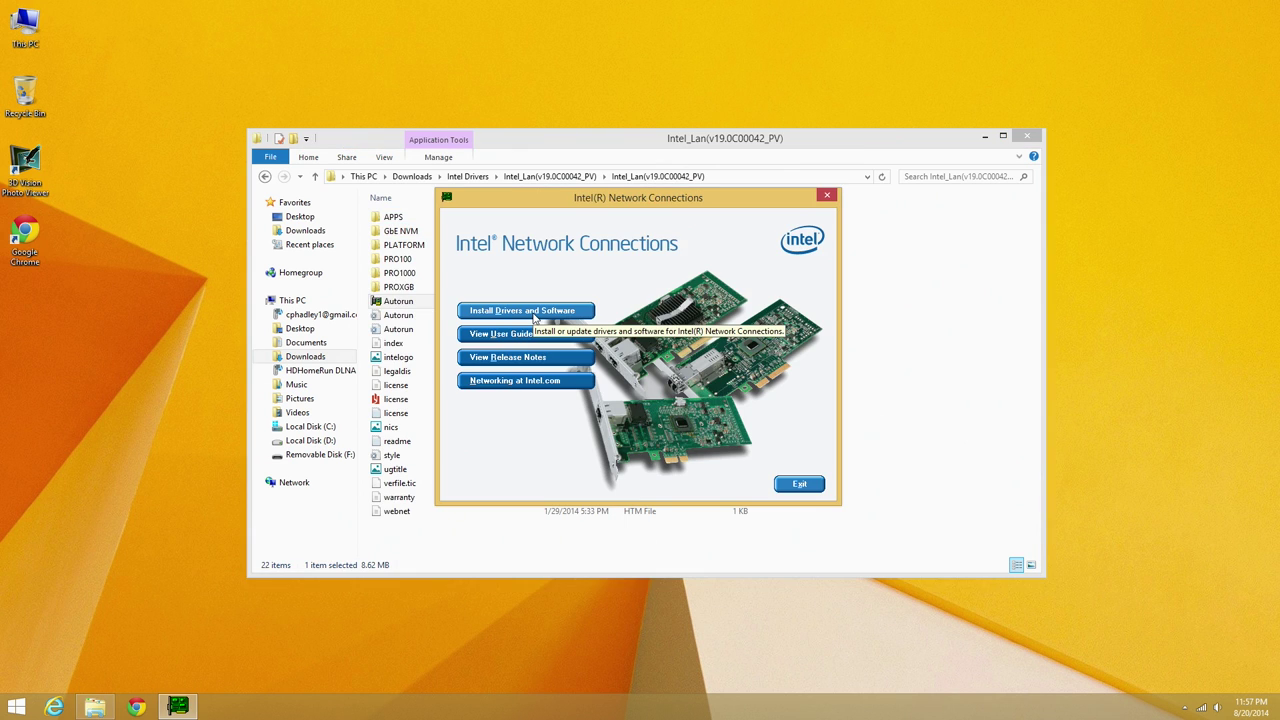
{"action": "left_click", "coordinate": [534, 313]}
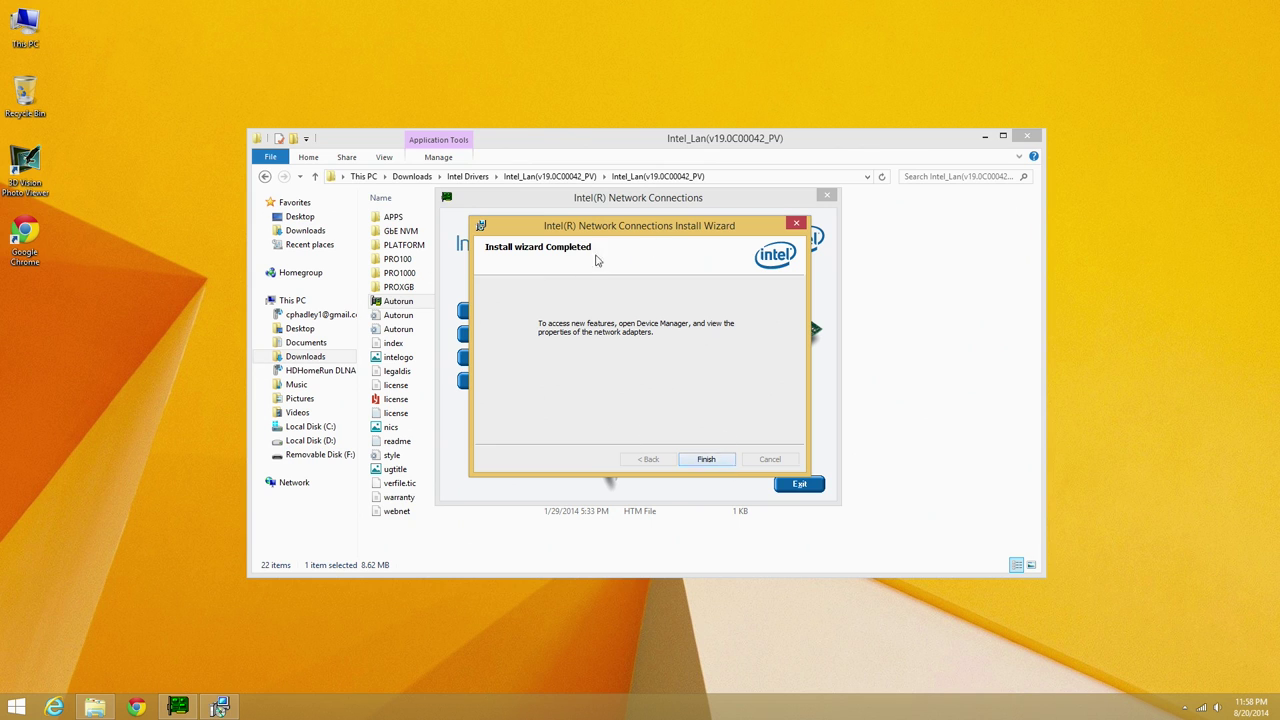
{"action": "left_click", "coordinate": [706, 459]}
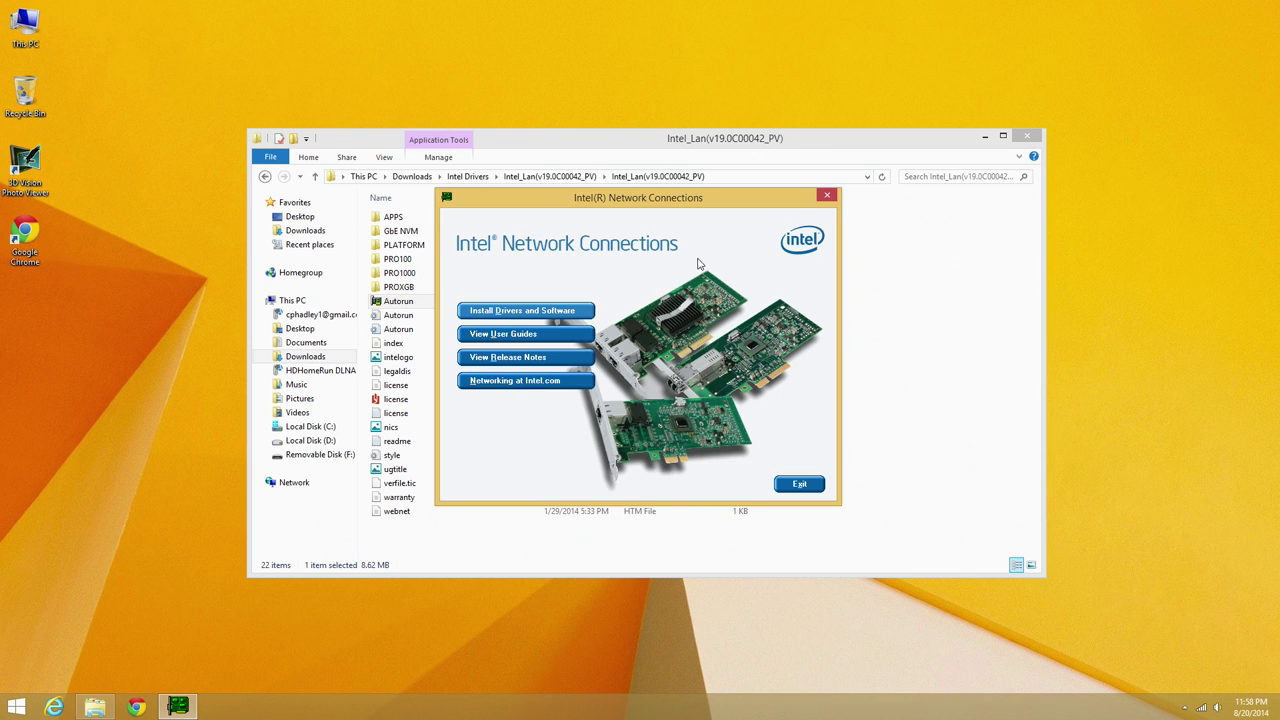
{"action": "left_click", "coordinate": [800, 485]}
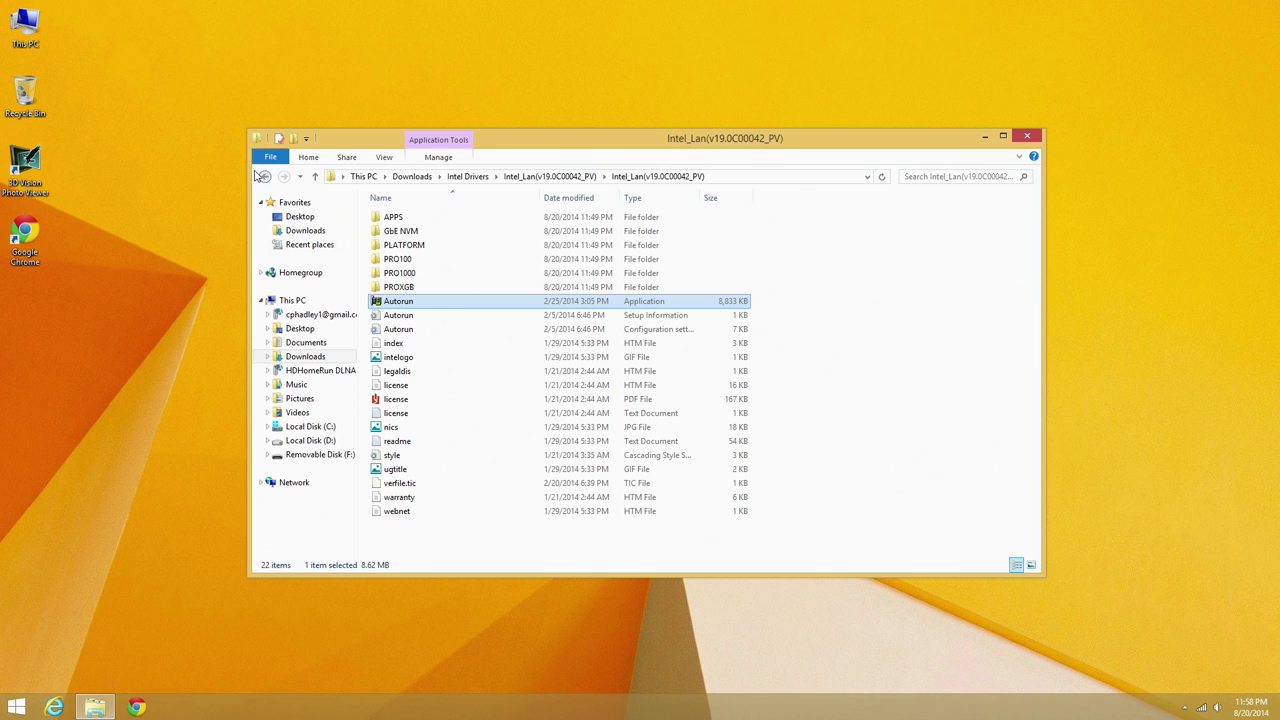
Run the RealtekAudio(v7004) setup from Intel Drivers and finish with 'Yes, restart now'
{"action": "left_click", "coordinate": [265, 177]}
{"action": "left_click", "coordinate": [265, 177]}
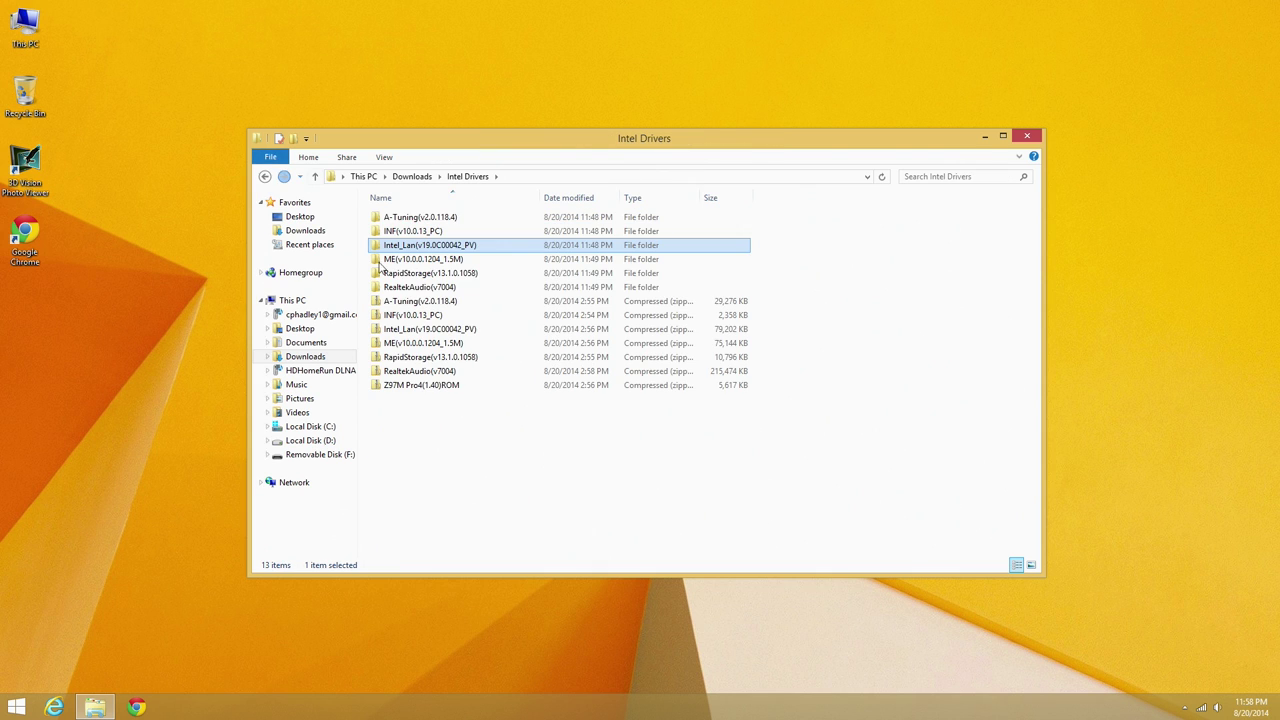
{"action": "double_click", "coordinate": [404, 294]}
{"action": "double_click", "coordinate": [432, 217]}
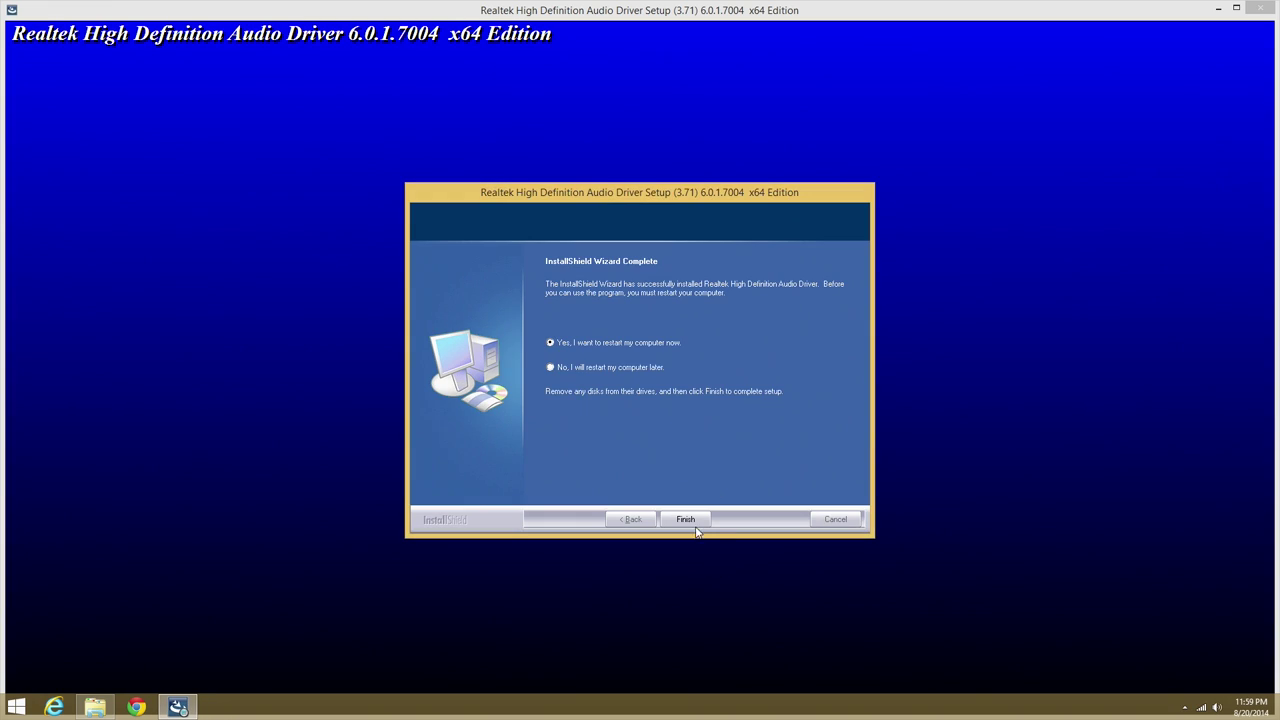
{"action": "left_click", "coordinate": [692, 521]}
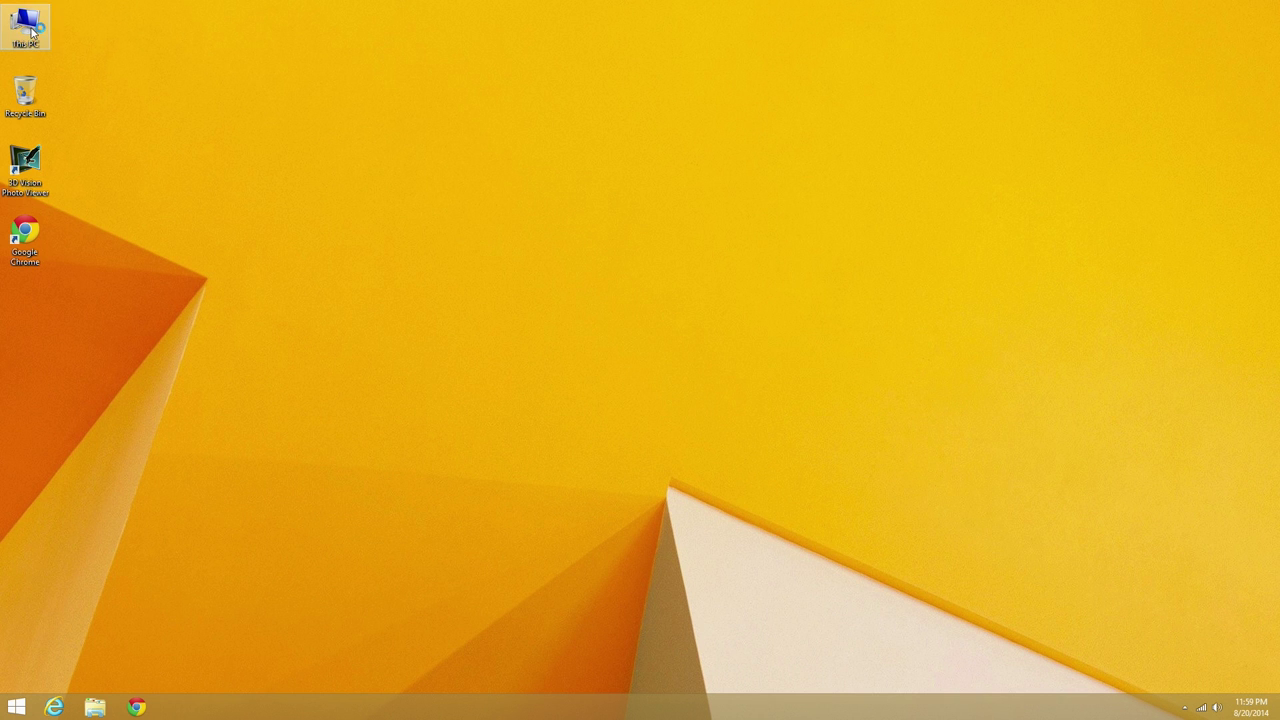
{"action": "right_click", "coordinate": [31, 32]}
{"action": "left_click", "coordinate": [60, 166]}
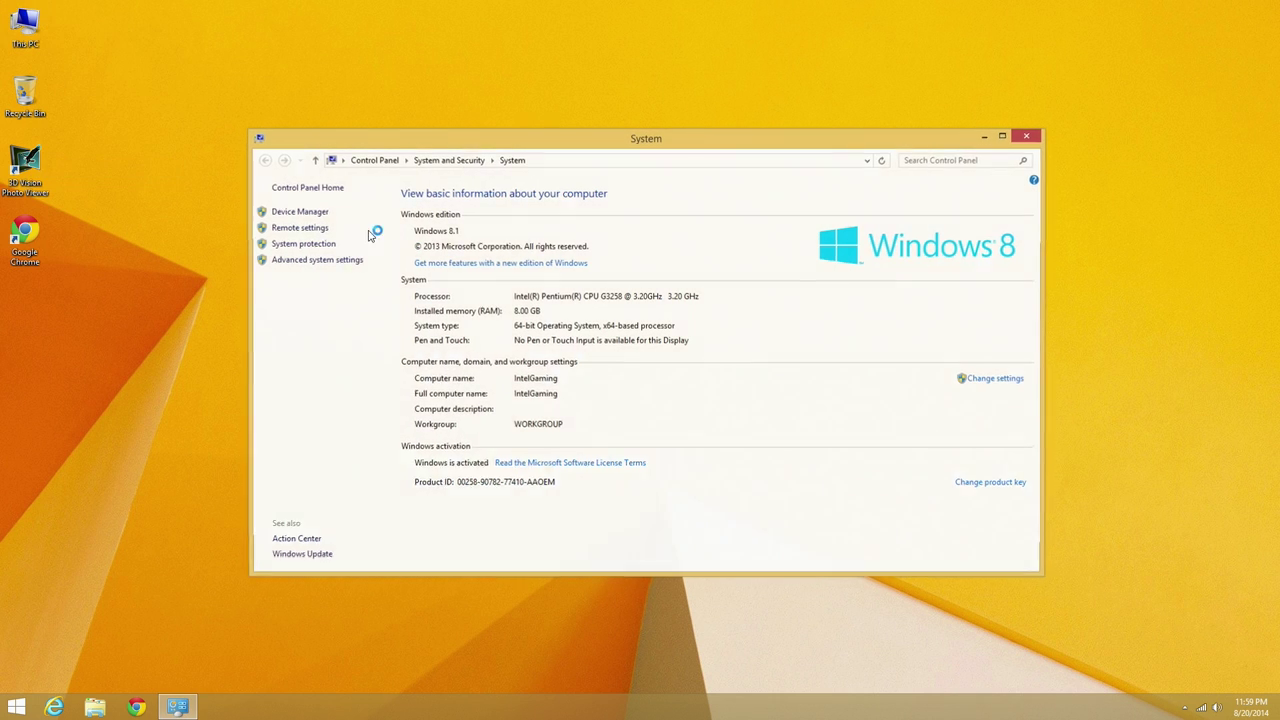
{"action": "left_click", "coordinate": [312, 215]}
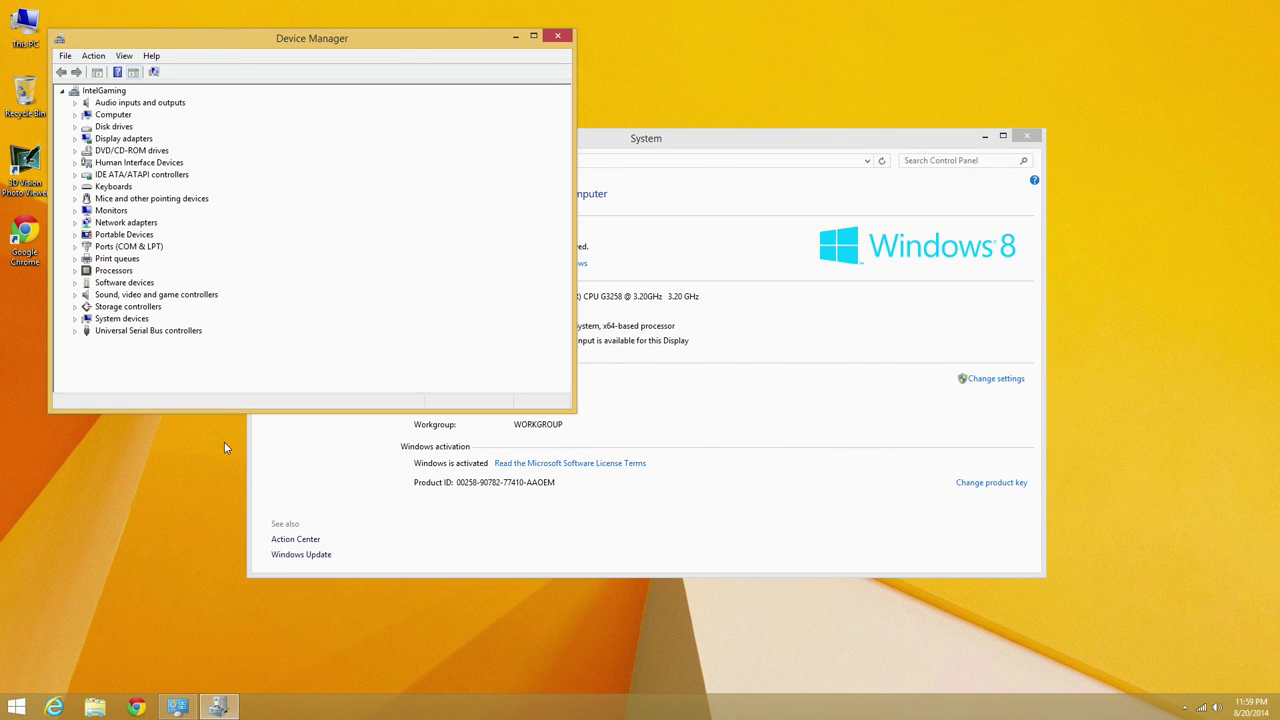
{"action": "left_click", "coordinate": [75, 307]}
{"action": "left_click", "coordinate": [77, 309]}
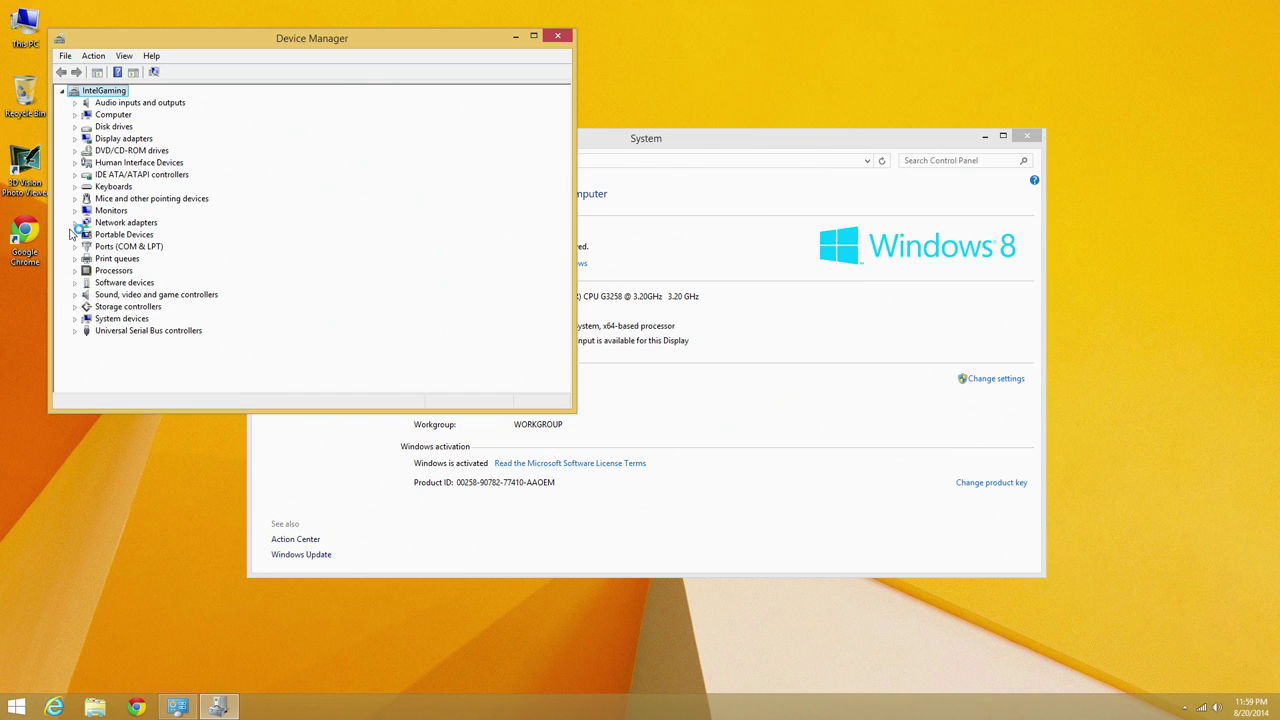
{"action": "left_click", "coordinate": [75, 175]}
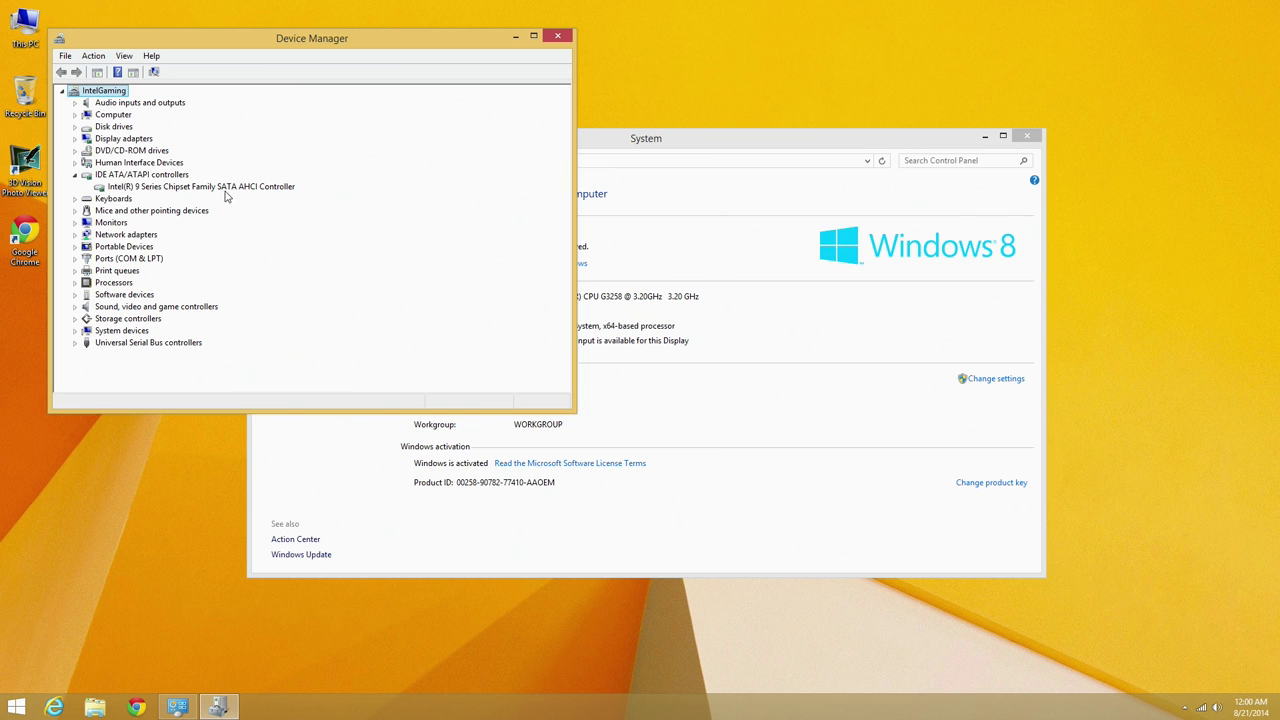
{"action": "left_click", "coordinate": [75, 175]}
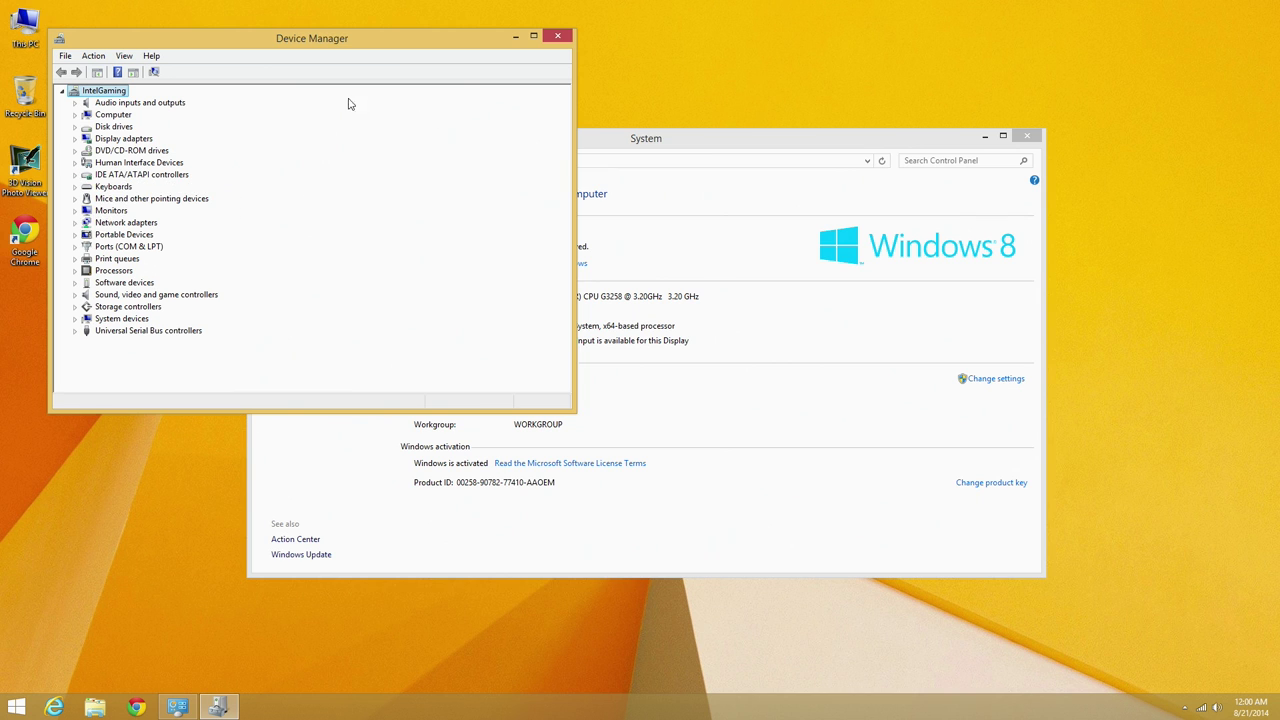
{"action": "left_click", "coordinate": [557, 36]}
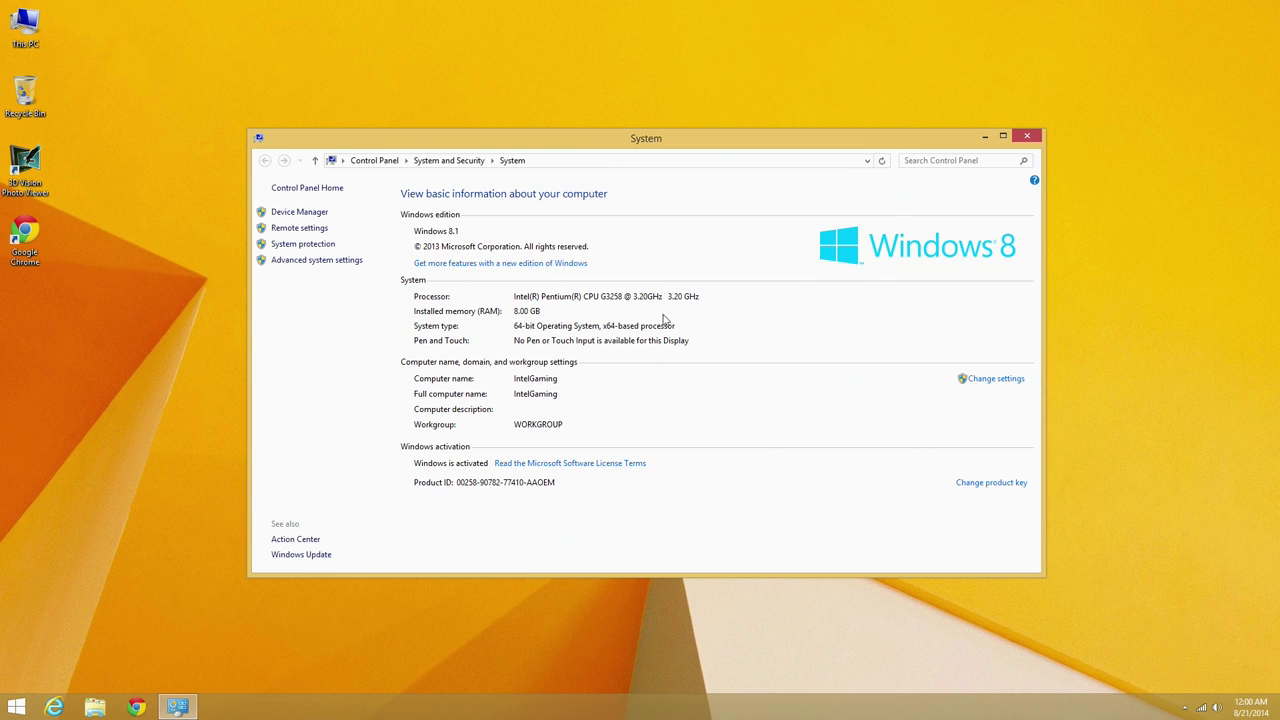
Close the System window, unpin Internet Explorer, and move Chrome ahead of File Explorer on the taskbar
{"action": "left_click", "coordinate": [1030, 138]}
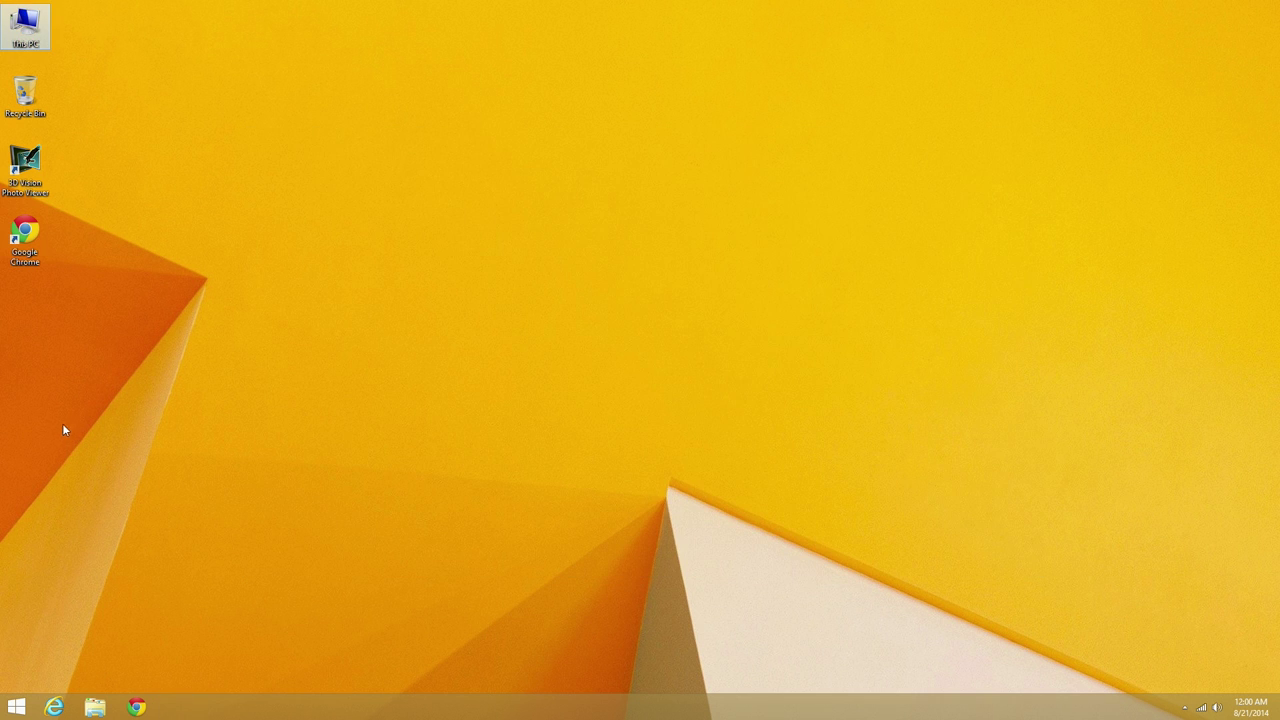
{"action": "right_click", "coordinate": [46, 706]}
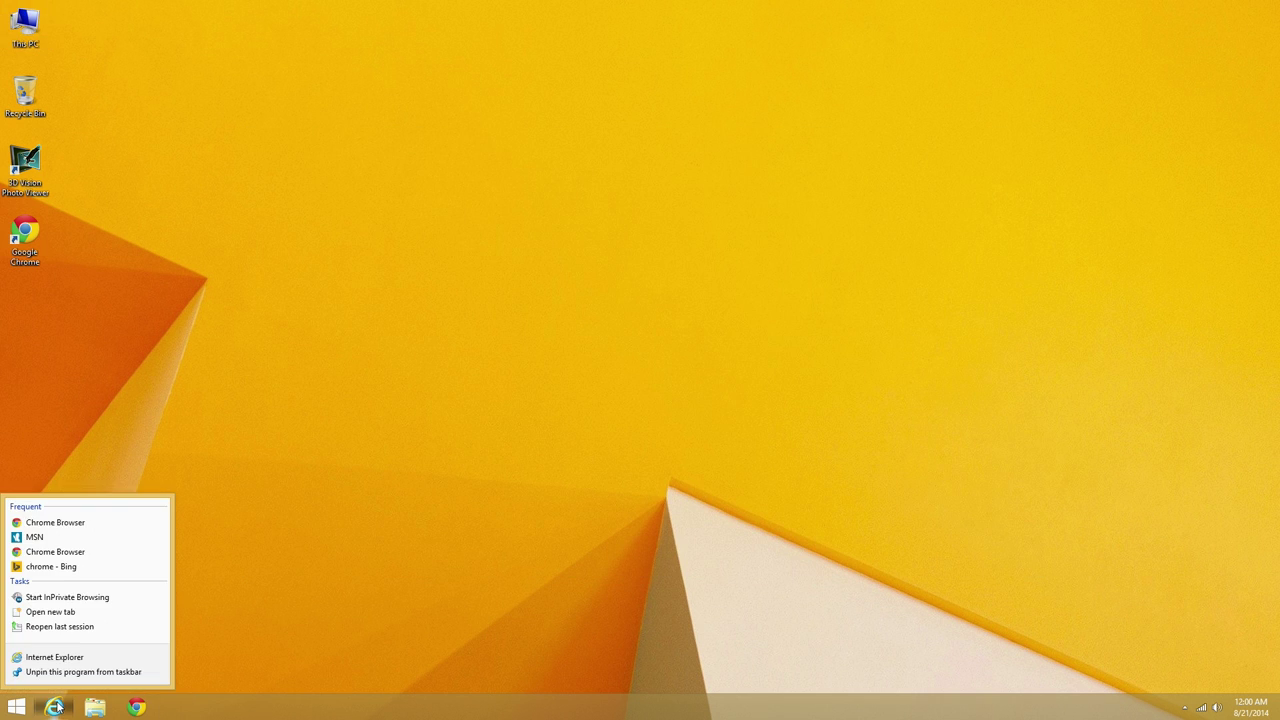
{"action": "left_click", "coordinate": [72, 672]}
{"action": "left_click_drag", "start_coordinate": [110, 706], "coordinate": [54, 706]}
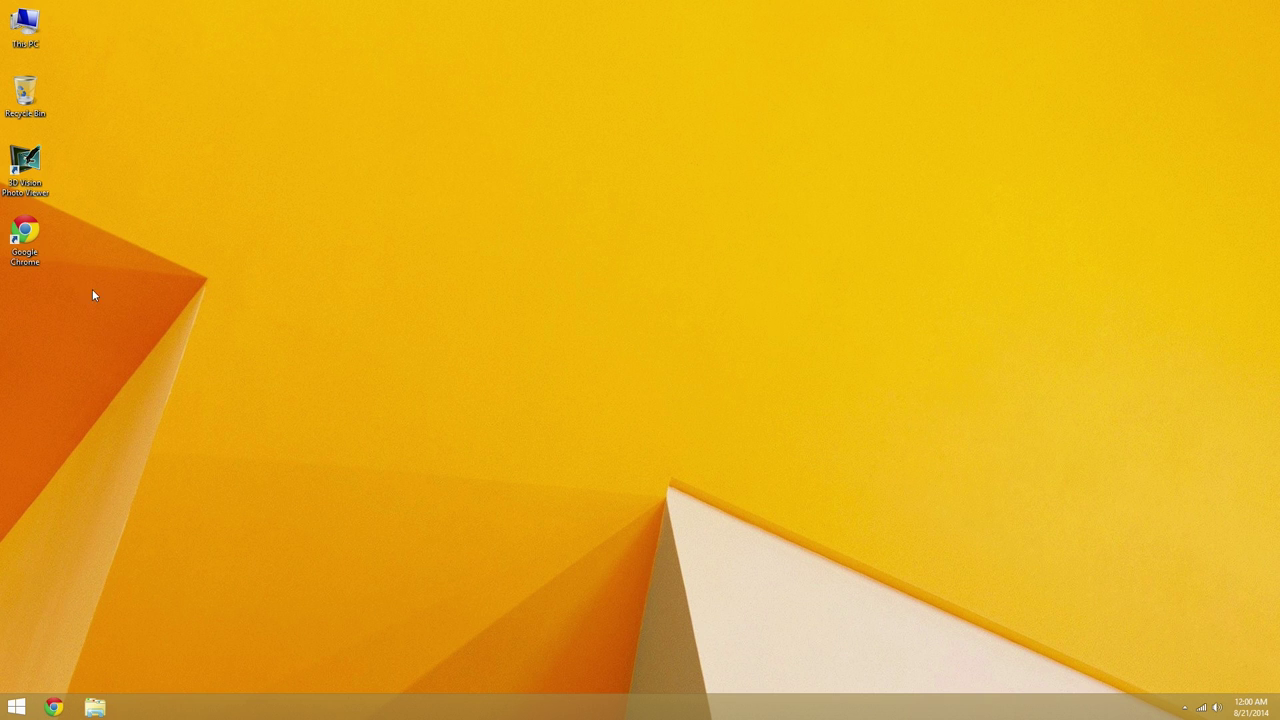
Delete the 3D Vision and Chrome desktop shortcuts and permanently empty the Recycle Bin
{"action": "left_click_drag", "start_coordinate": [92, 289], "coordinate": [13, 162]}
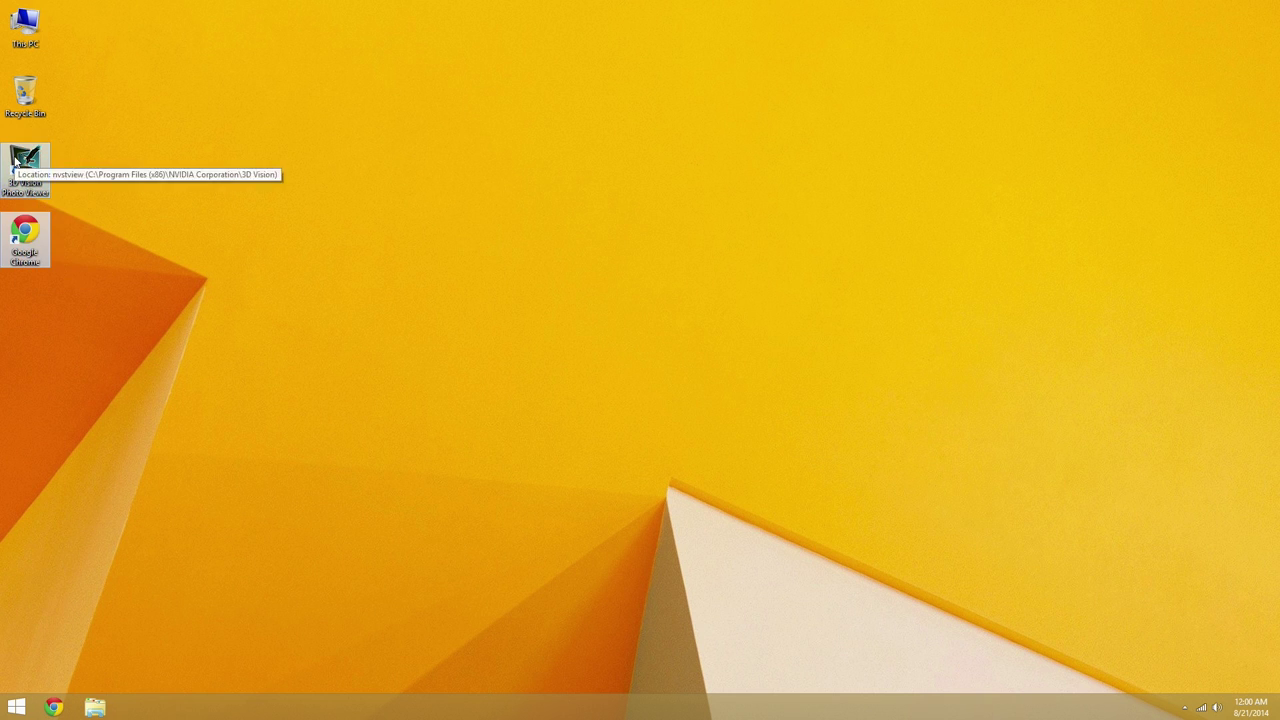
{"action": "key", "text": "Delete"}
{"action": "right_click", "coordinate": [25, 99]}
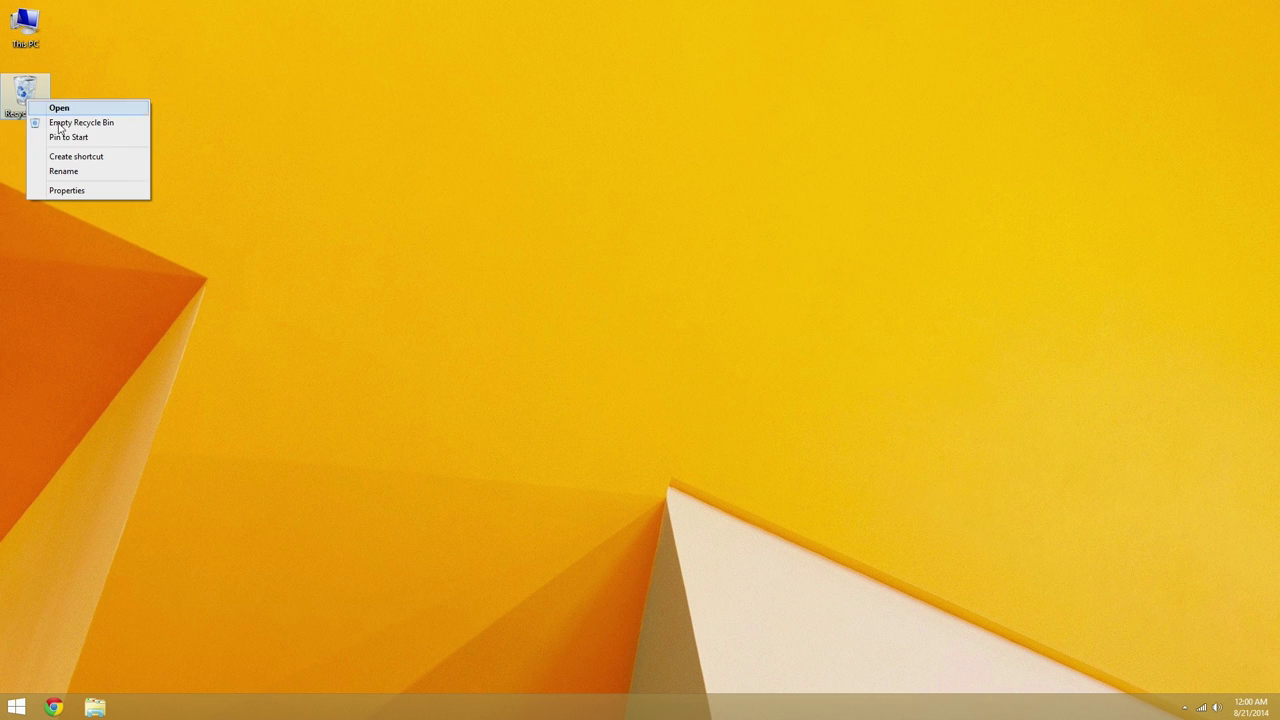
{"action": "left_click", "coordinate": [137, 124]}
{"action": "left_click", "coordinate": [683, 365]}
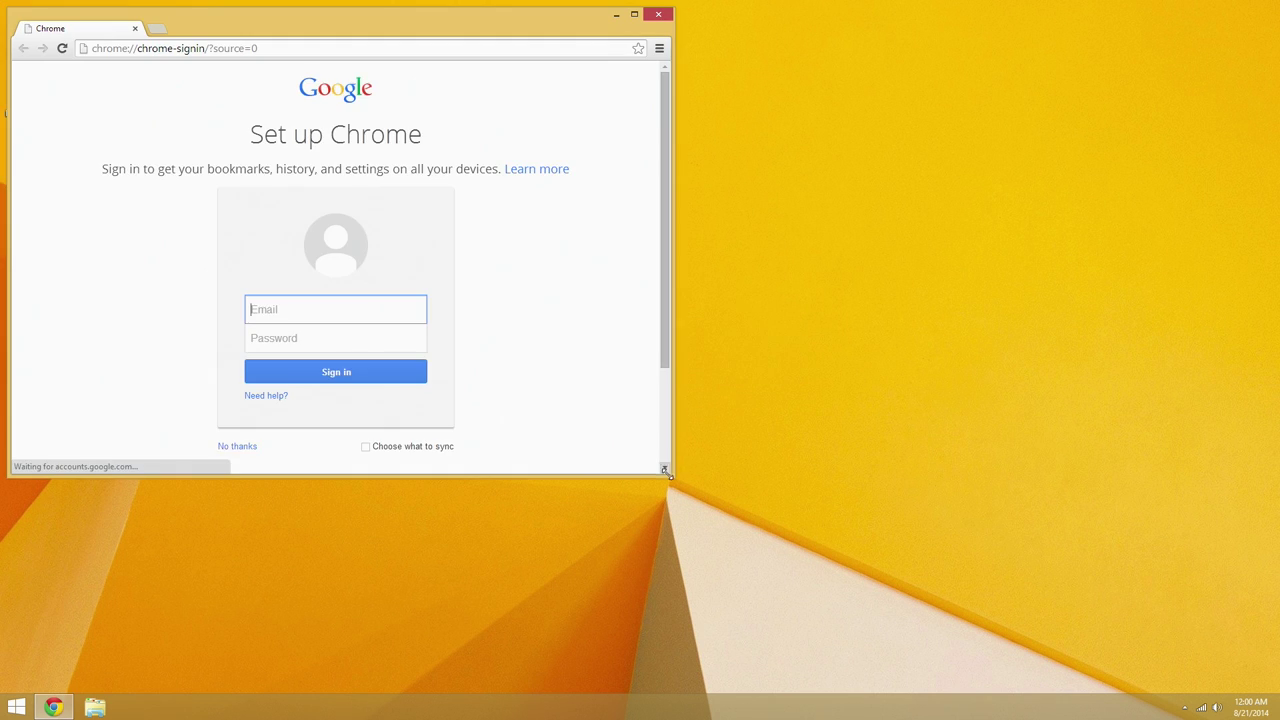
Enlarge Chrome, search for 'nvidia', and open NVIDIA's USA/Canada website
{"action": "left_click_drag", "start_coordinate": [672, 476], "coordinate": [992, 637]}
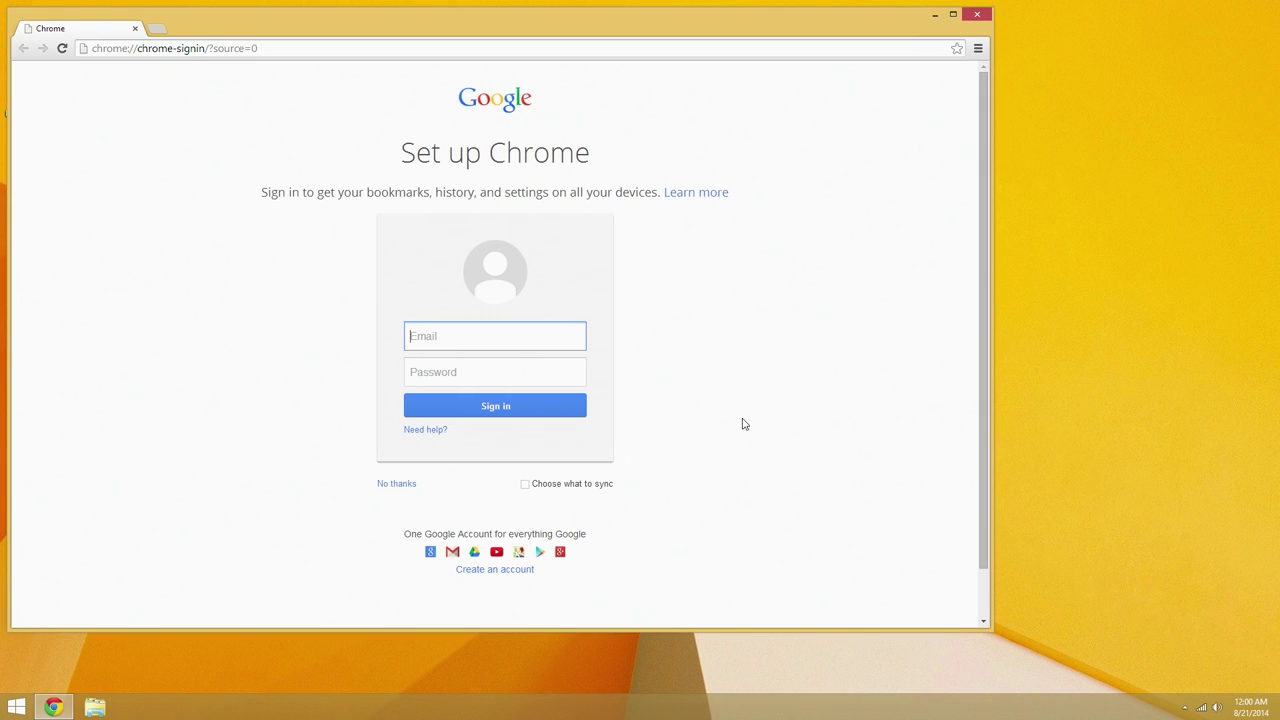
{"action": "left_click", "coordinate": [262, 48]}
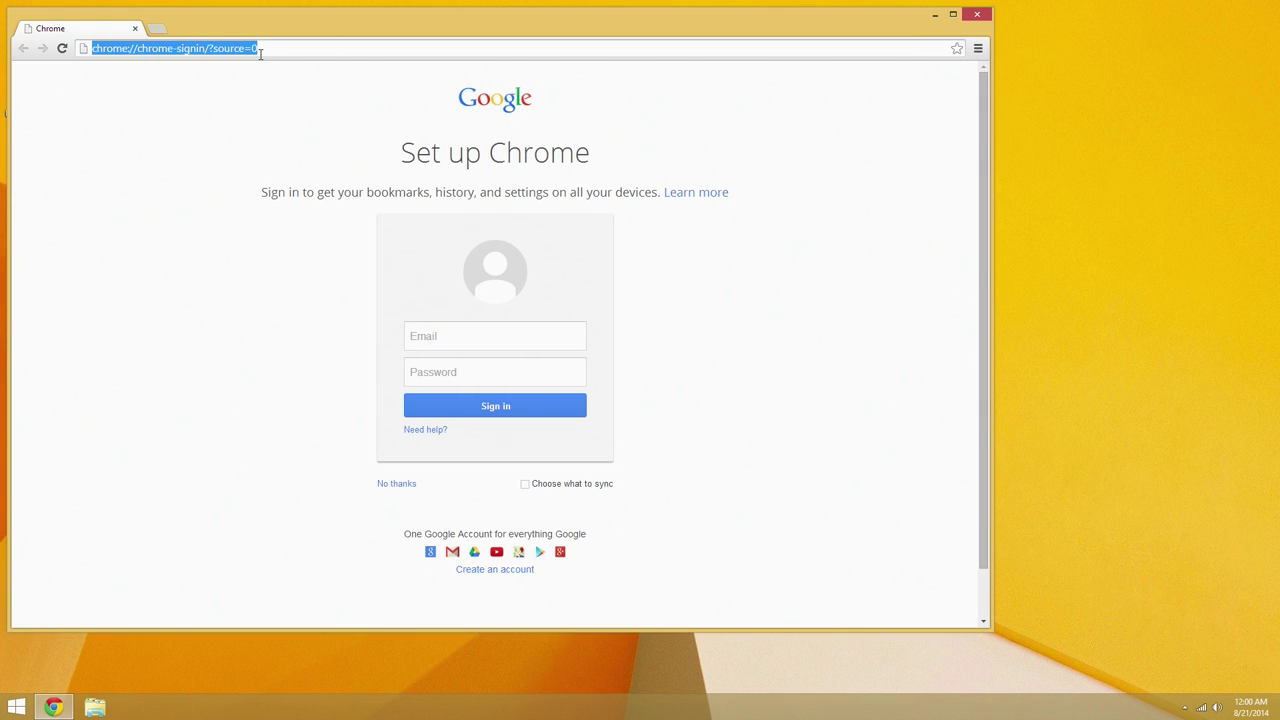
{"action": "type", "text": "nvidia"}
{"action": "key", "text": "Return"}
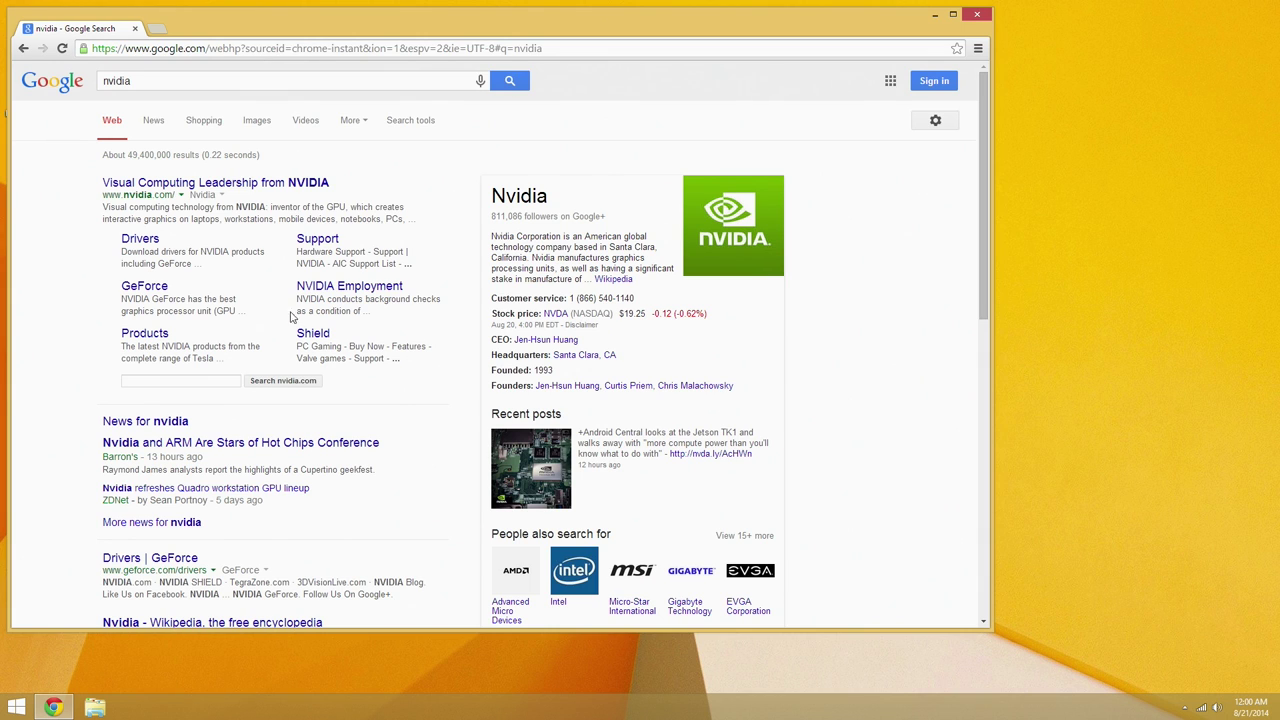
{"action": "left_click", "coordinate": [215, 184]}
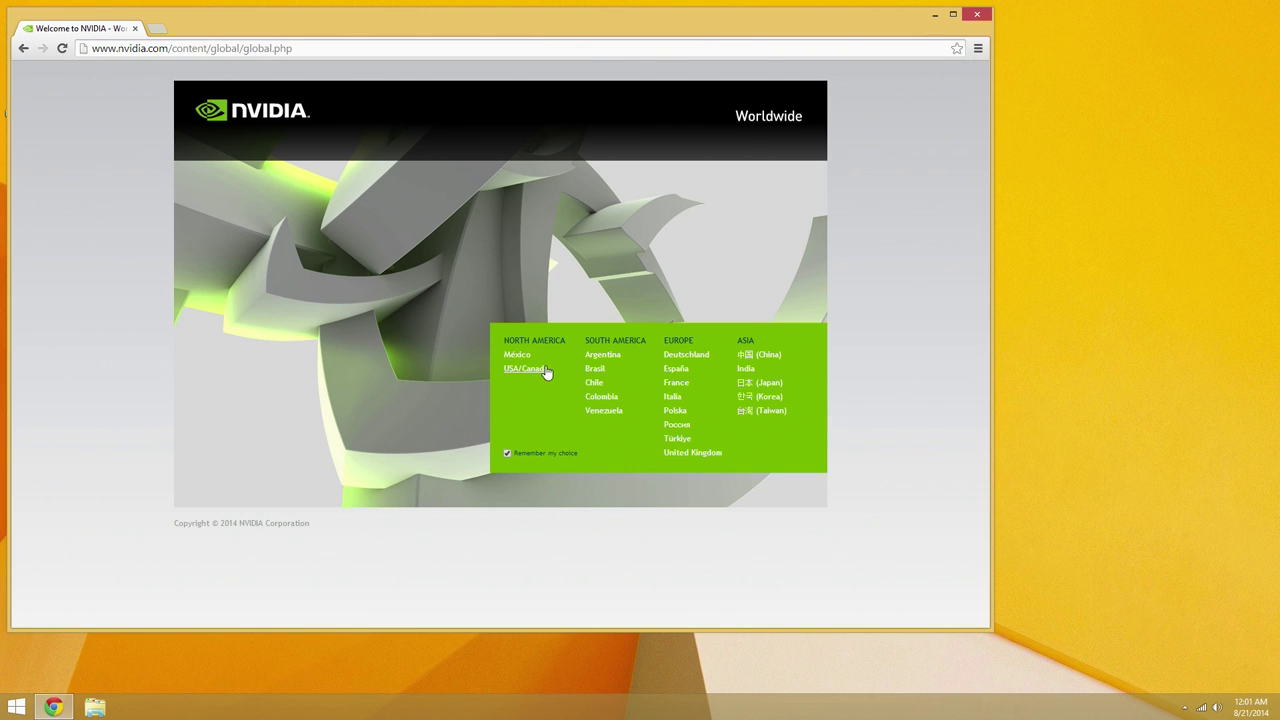
{"action": "left_click", "coordinate": [524, 369]}
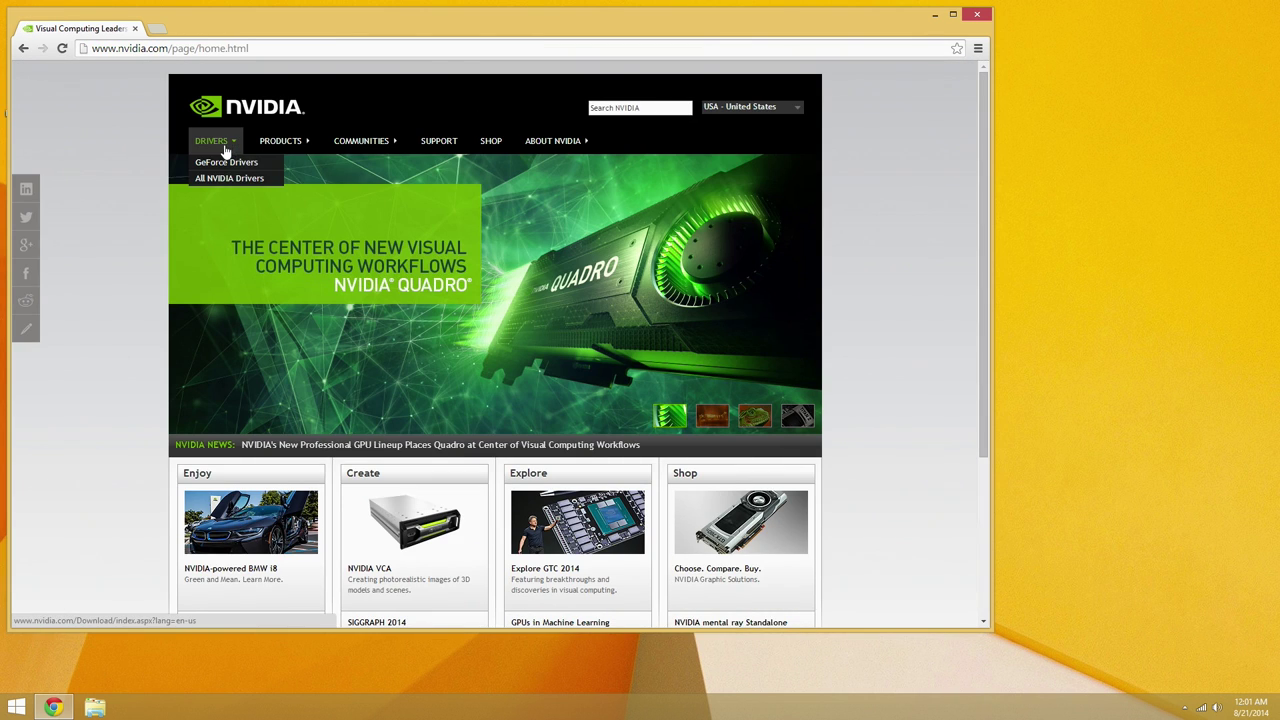
Download the GeForce Experience installer from the GeForce Drivers page and show it in its folder
{"action": "left_click", "coordinate": [225, 162]}
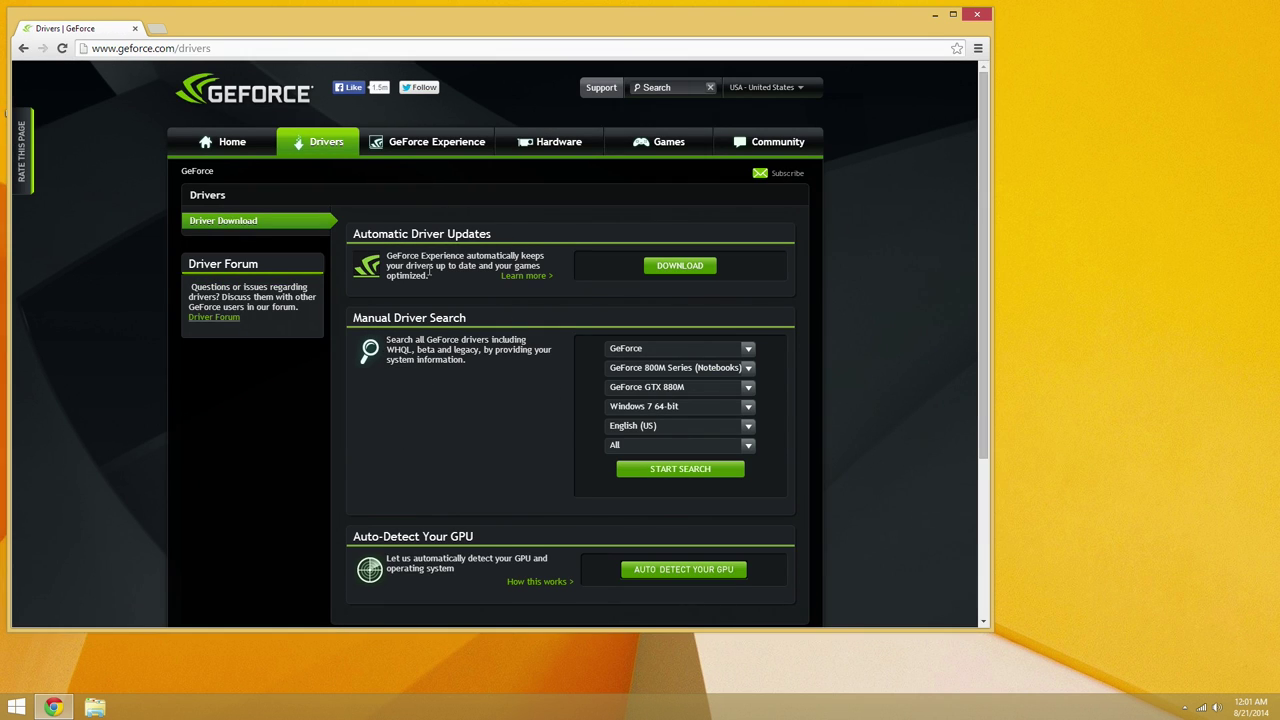
{"action": "left_click", "coordinate": [680, 268]}
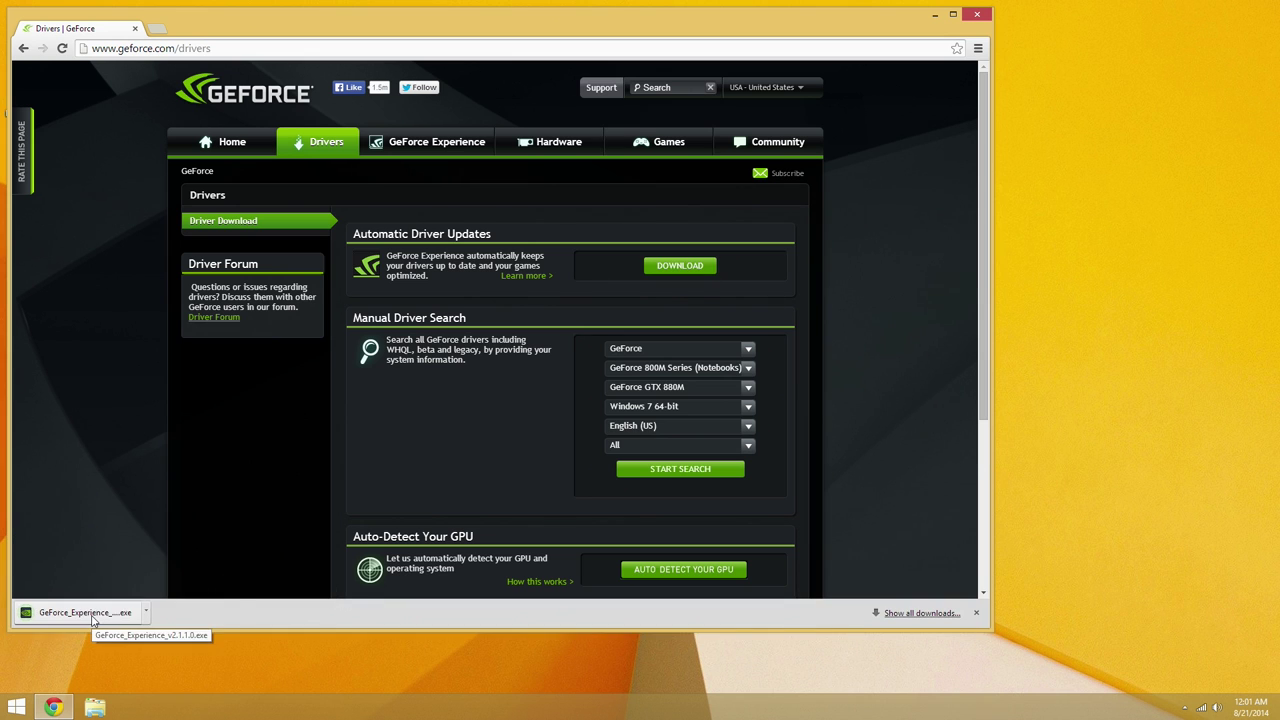
{"action": "right_click", "coordinate": [93, 620]}
{"action": "left_click", "coordinate": [130, 587]}
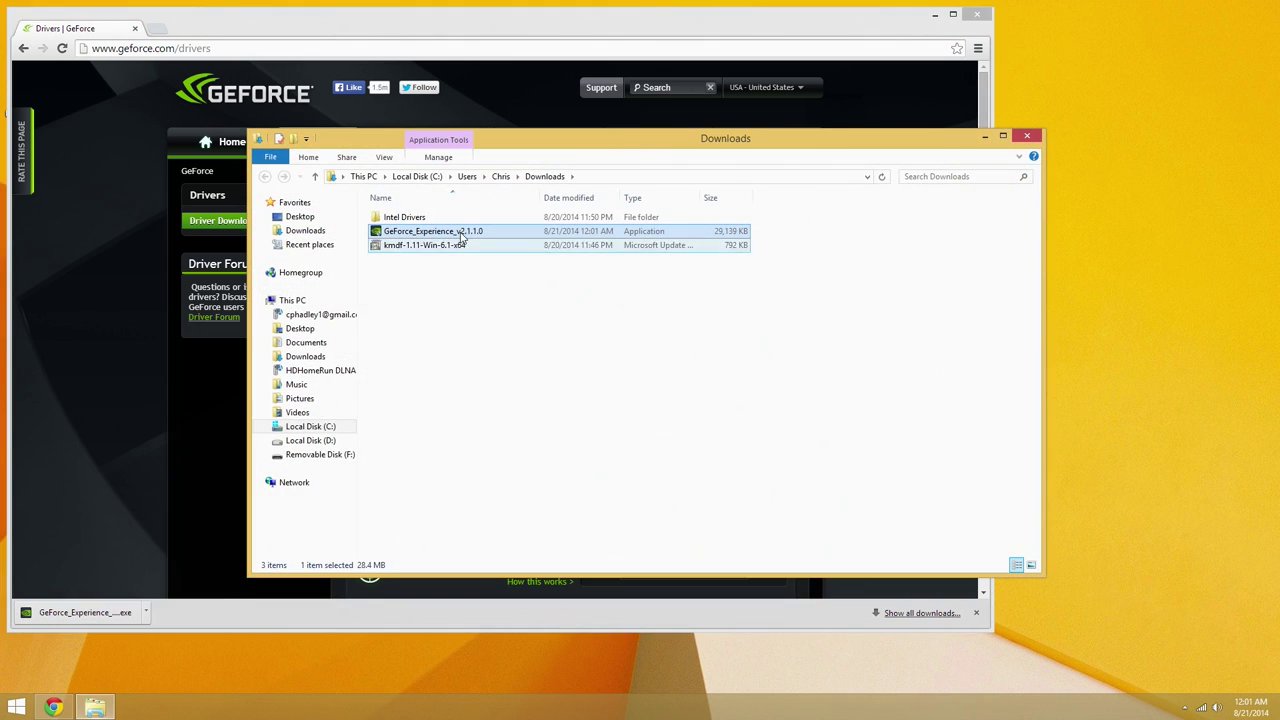
Run GeForce_Experience_v2.1.1.0, approve the UAC prompt, and close the finished installer
{"action": "double_click", "coordinate": [463, 237]}
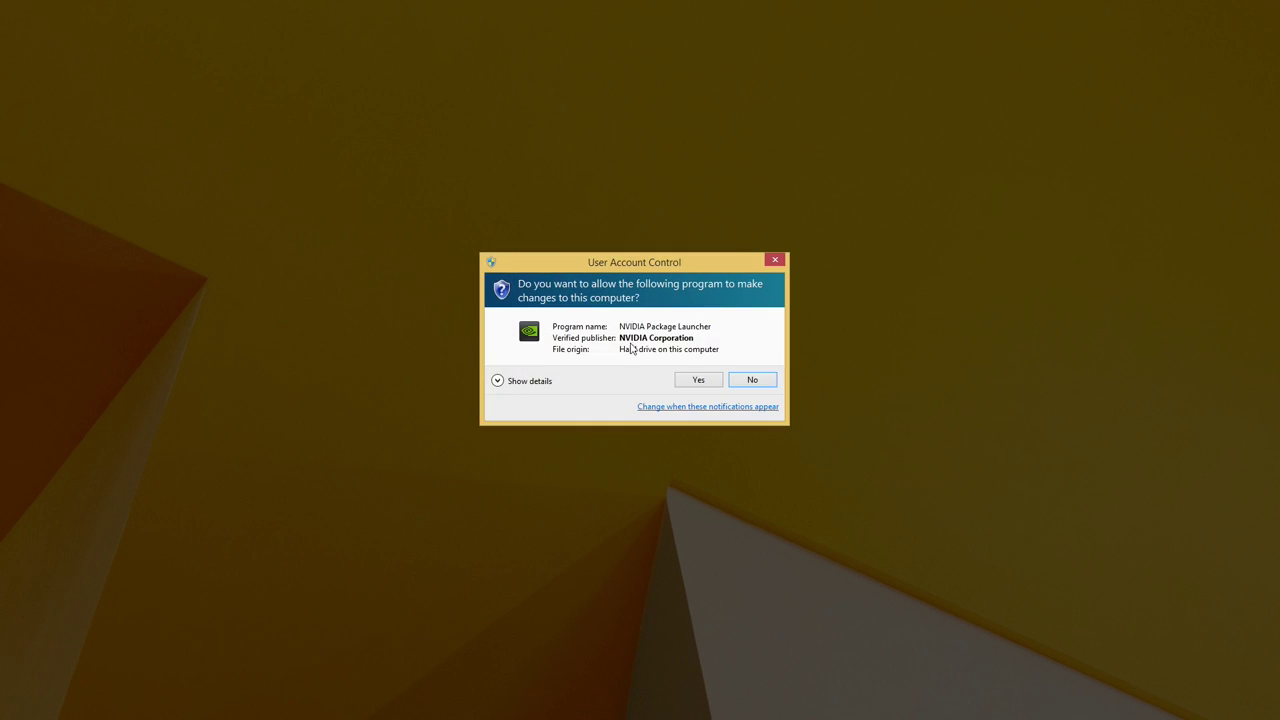
{"action": "left_click", "coordinate": [695, 381]}
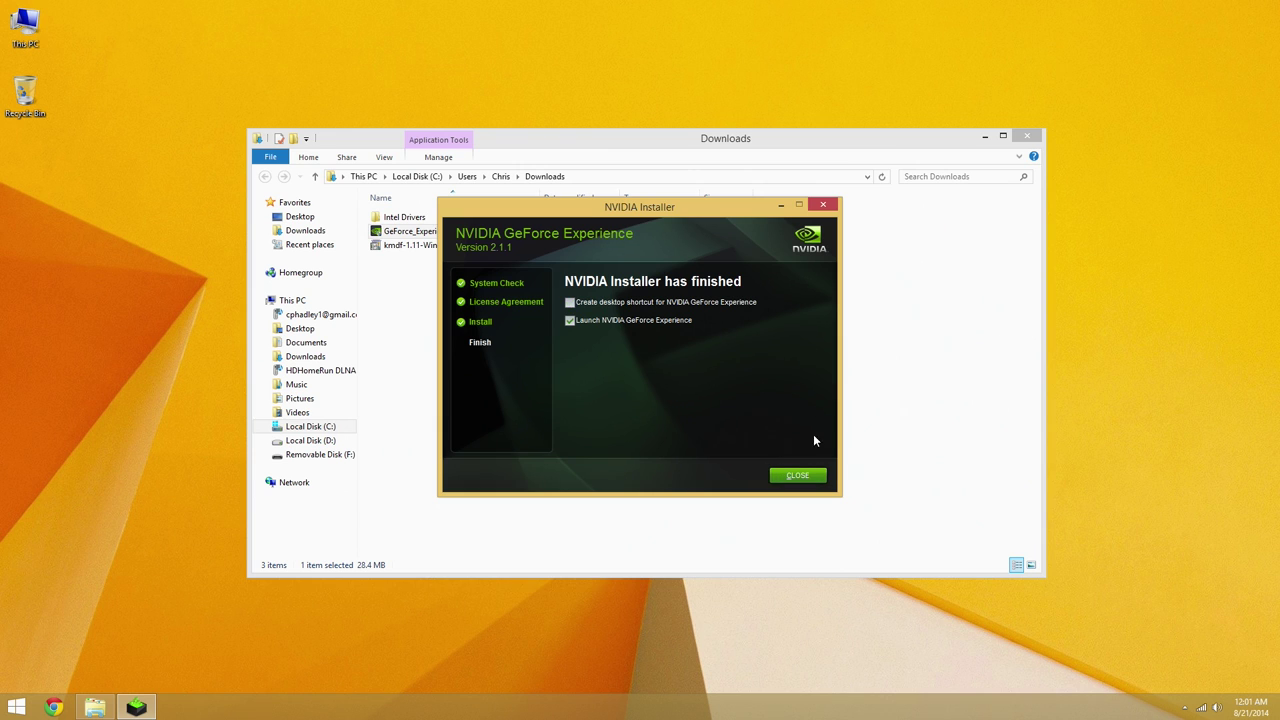
{"action": "left_click", "coordinate": [810, 475]}
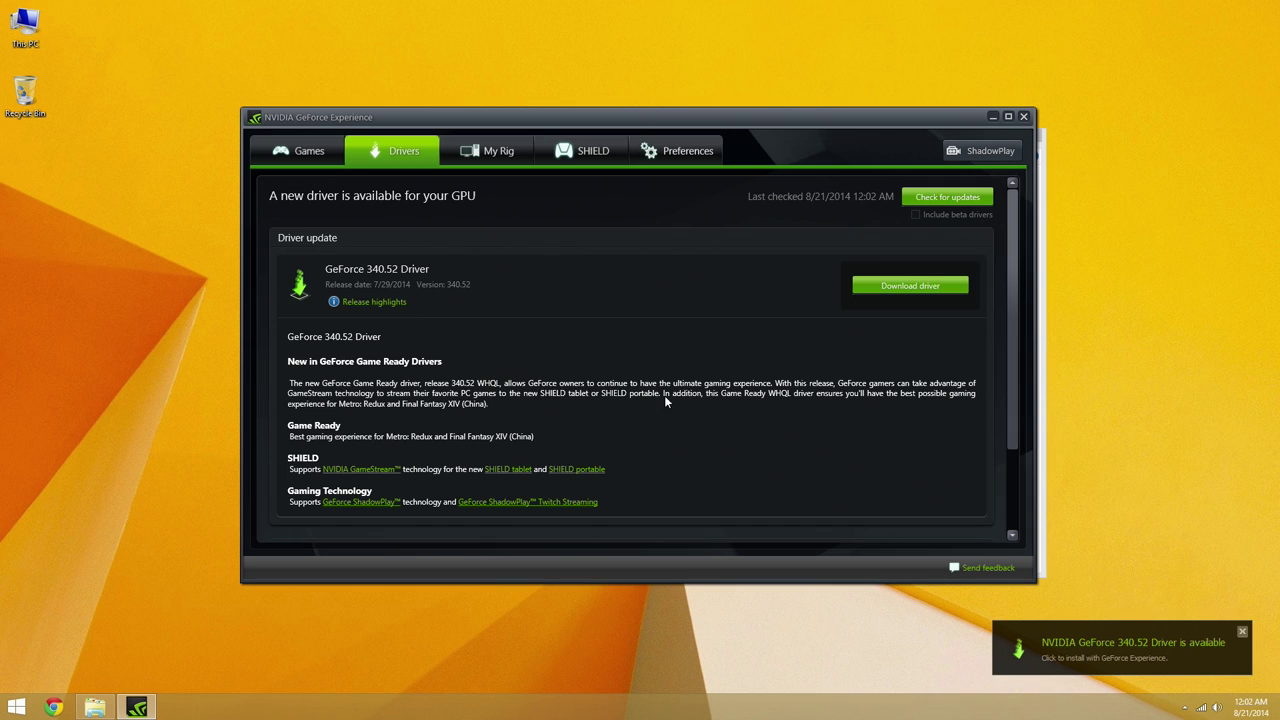
Download and install the GeForce 340.52 driver, then close GeForce Experience
{"action": "left_click", "coordinate": [905, 286]}
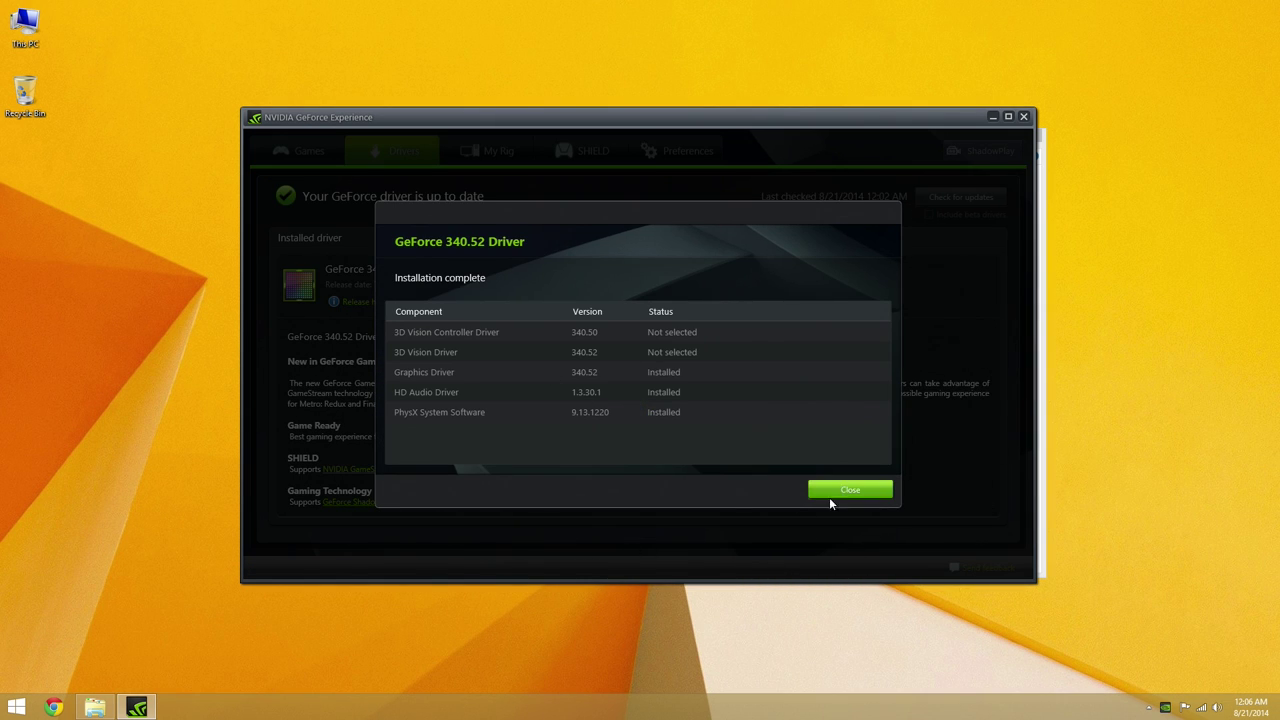
{"action": "left_click", "coordinate": [868, 489]}
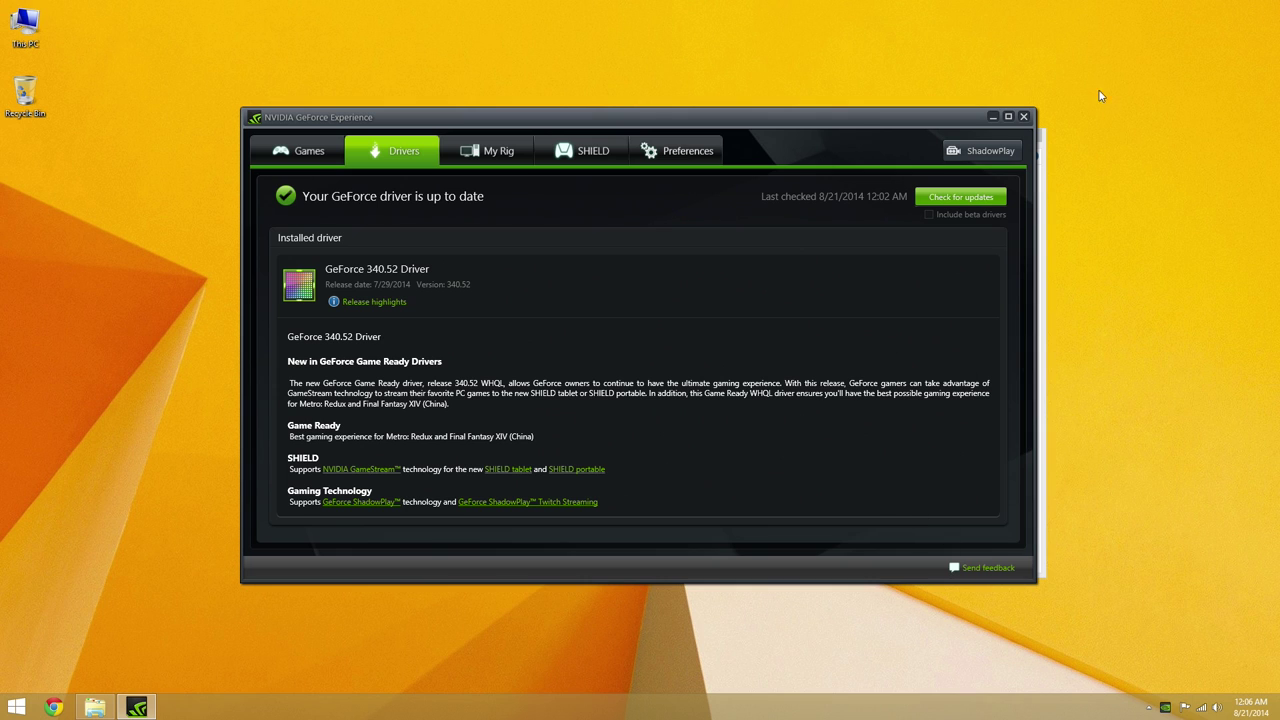
{"action": "left_click", "coordinate": [1023, 118]}
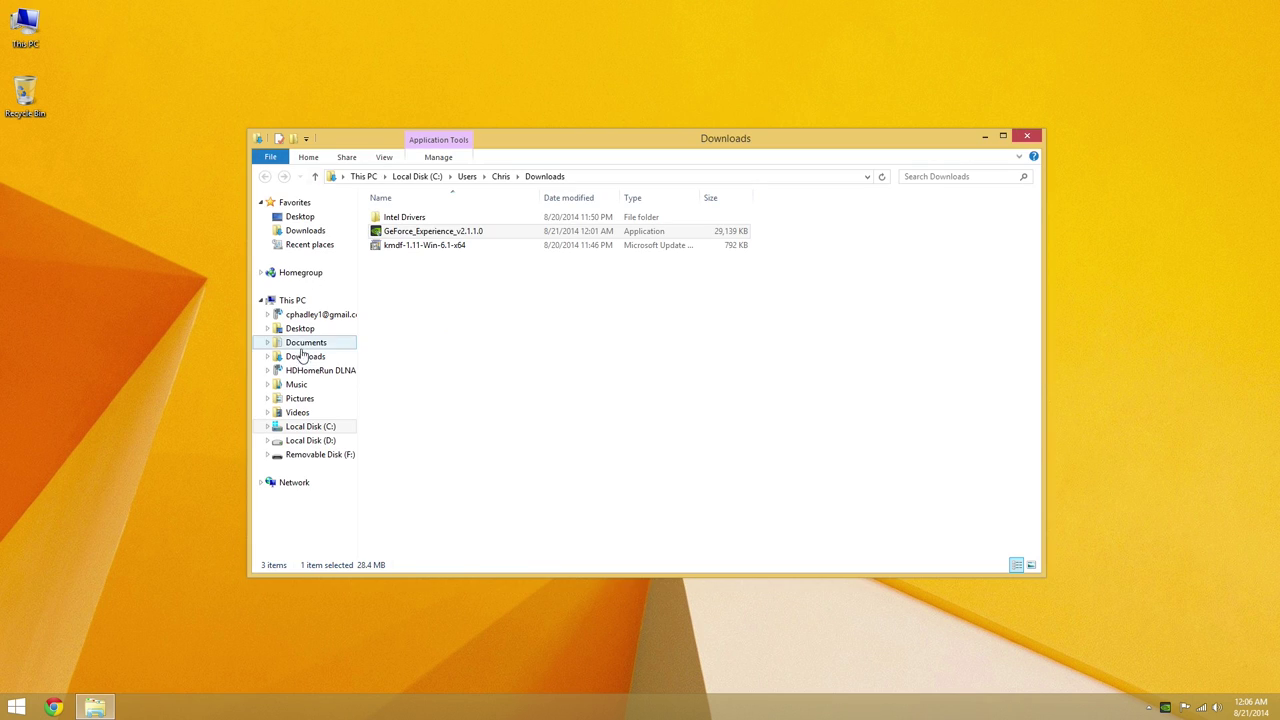
Run ATuningSetup from Downloads > Intel Drivers > A-Tuning(v2.0.118.4) and go to A-Tuning's Tools page
{"action": "left_click", "coordinate": [308, 356]}
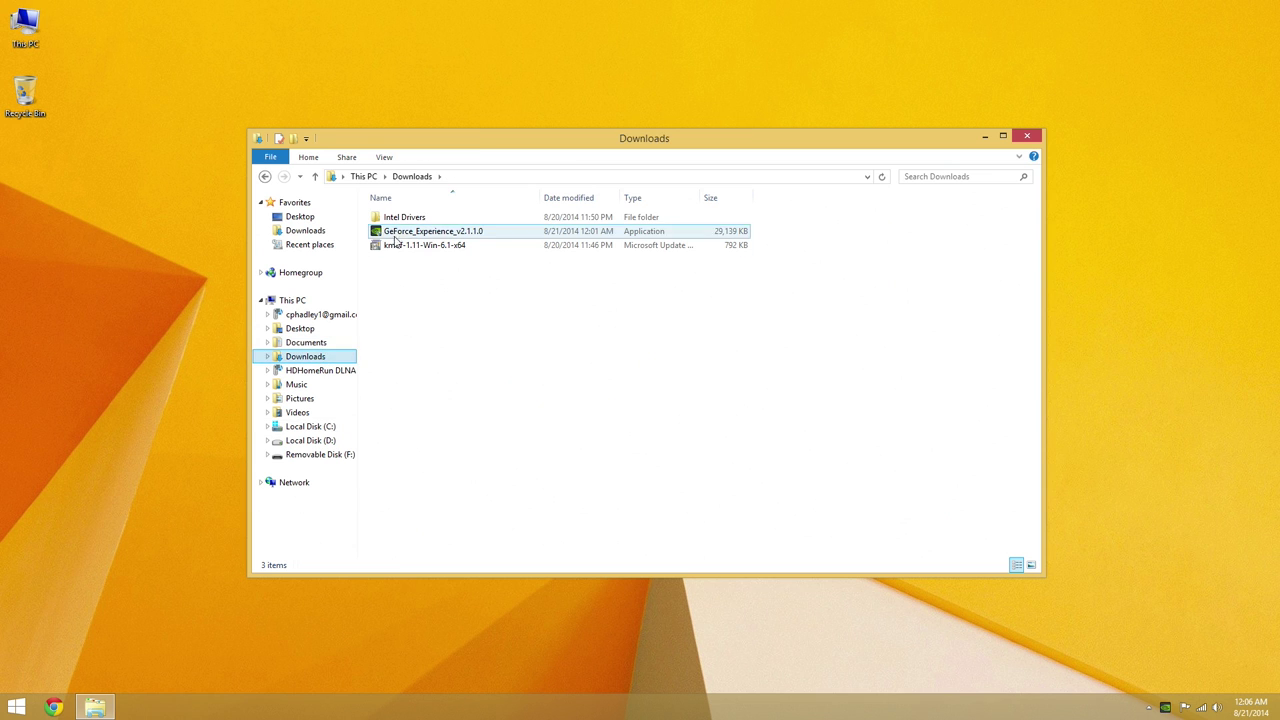
{"action": "double_click", "coordinate": [402, 217]}
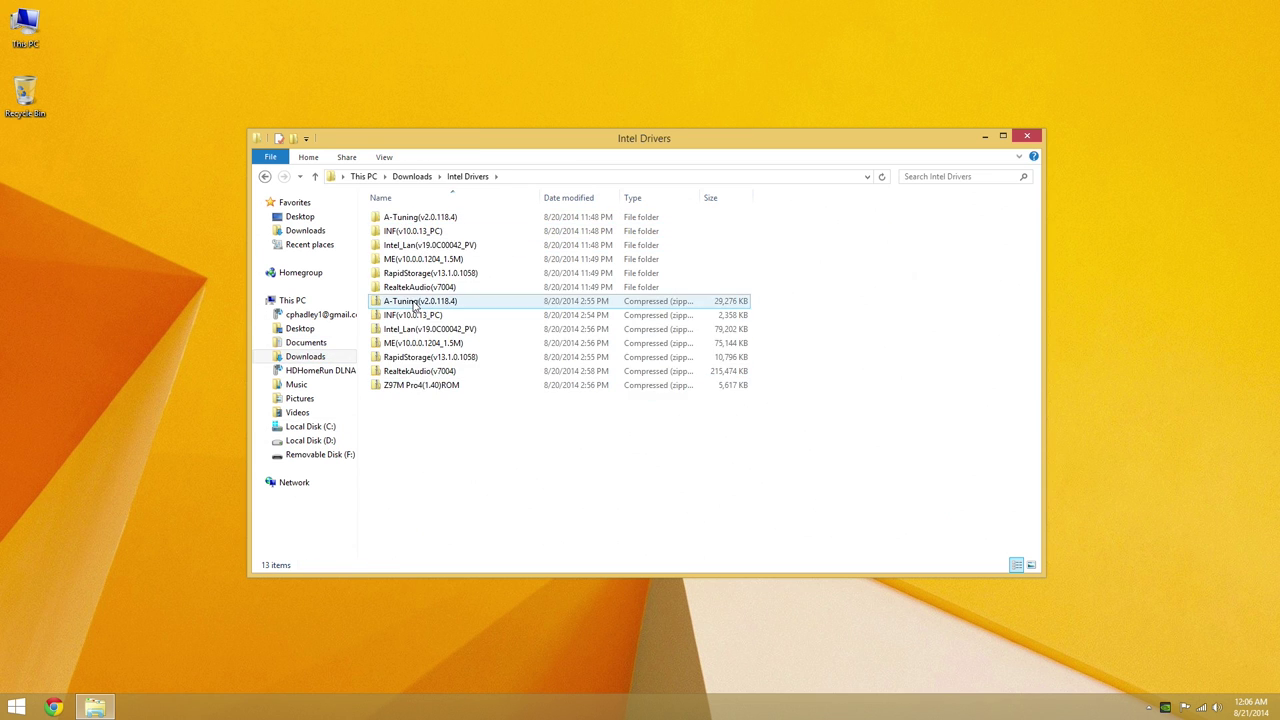
{"action": "double_click", "coordinate": [455, 217]}
{"action": "double_click", "coordinate": [451, 217]}
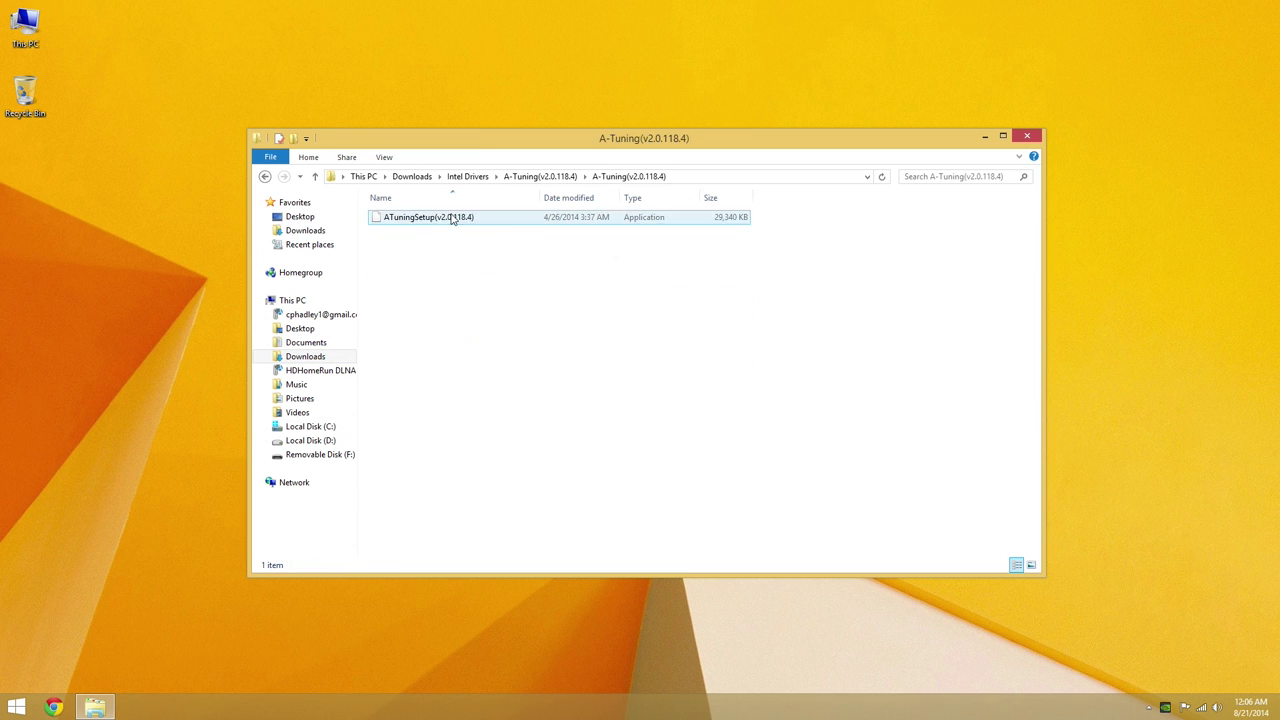
{"action": "double_click", "coordinate": [434, 217]}
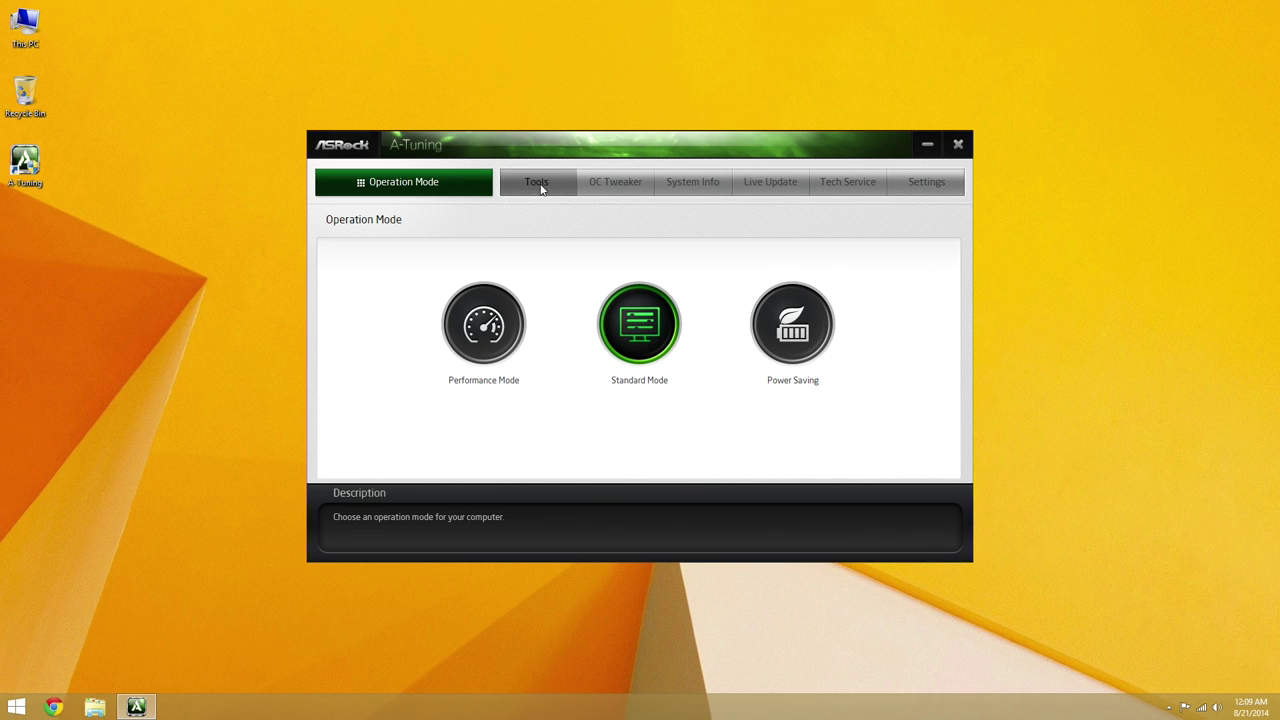
{"action": "left_click", "coordinate": [541, 190]}
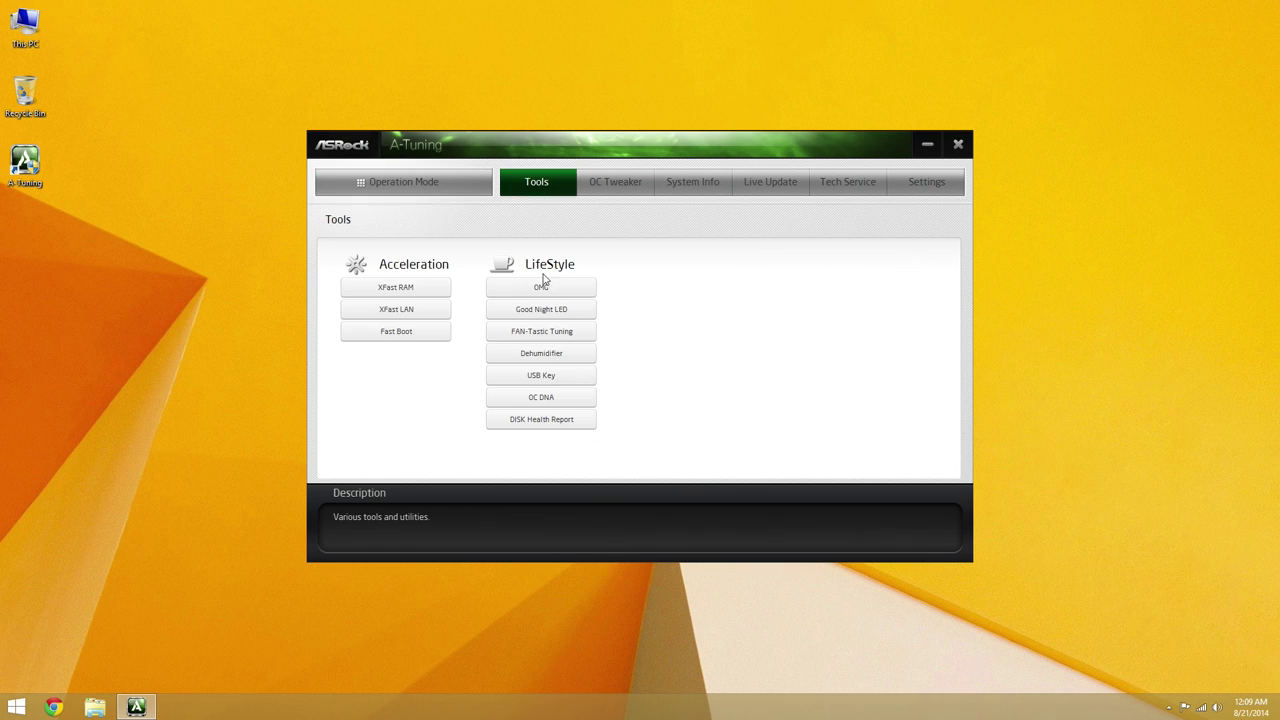
Open FAN-Tastic Tuning, select CHASSIS FAN1, and run a fan test
{"action": "left_click", "coordinate": [539, 337]}
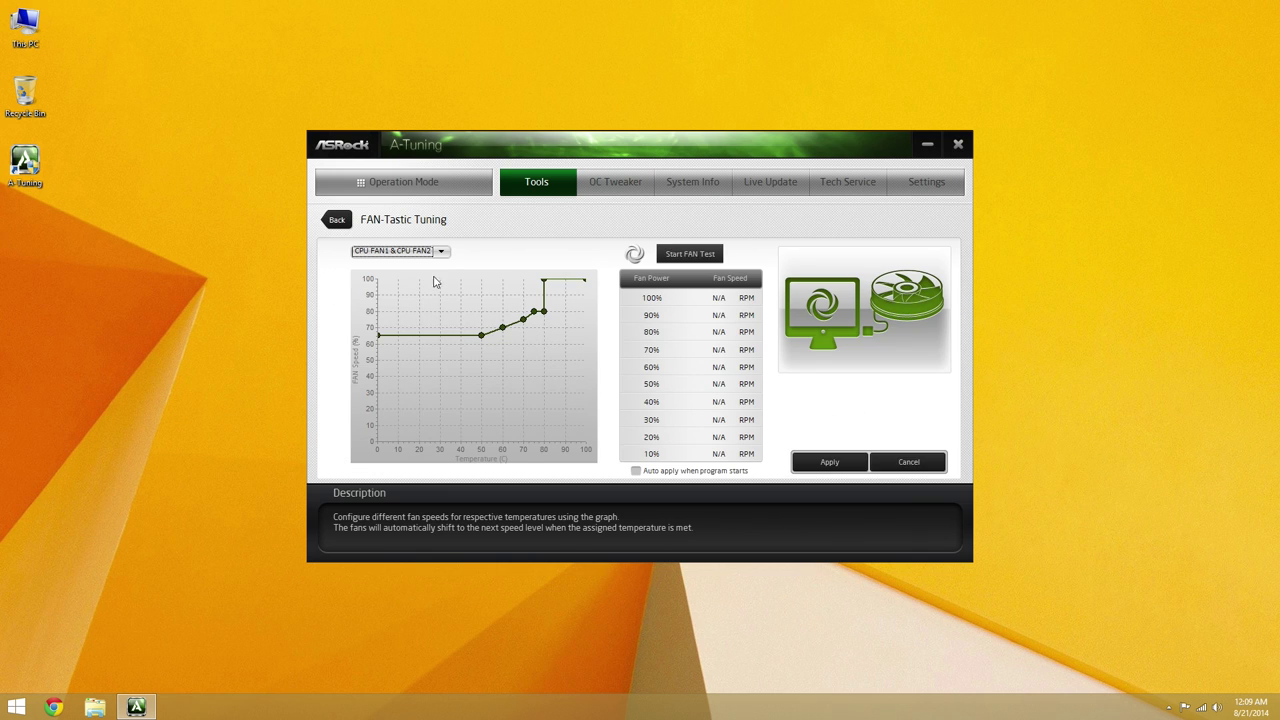
{"action": "left_click", "coordinate": [440, 253]}
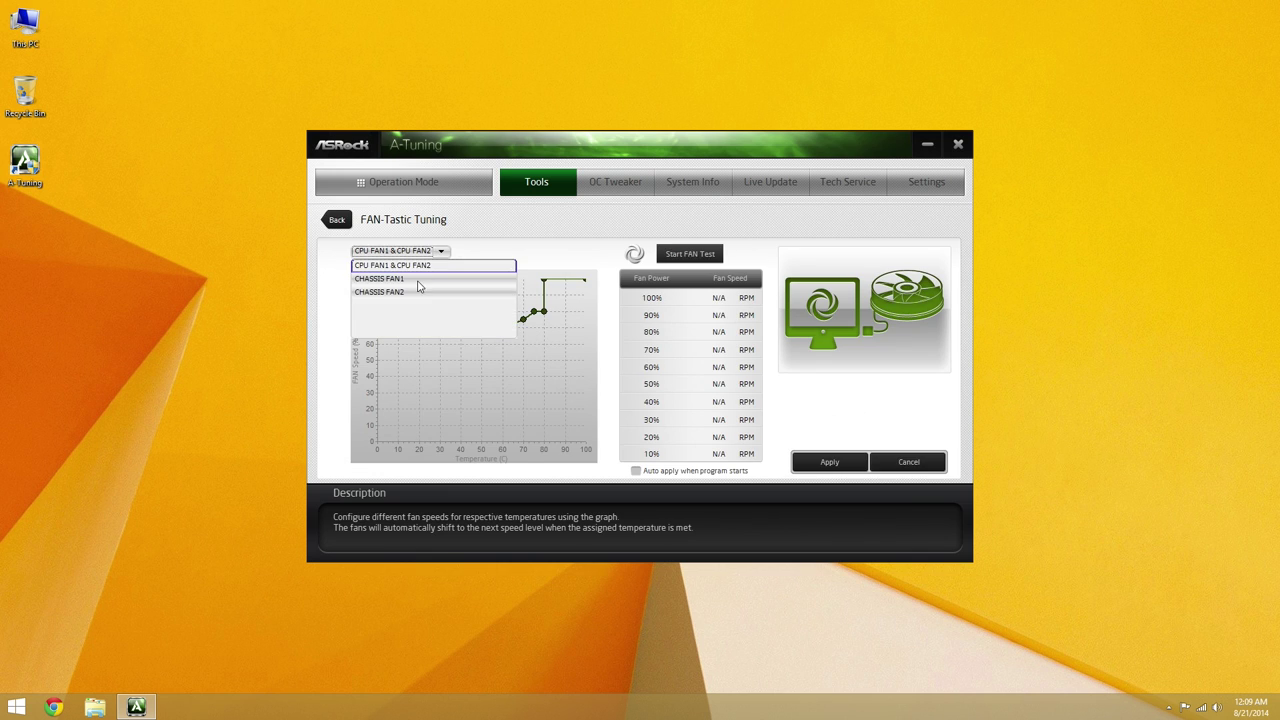
{"action": "left_click", "coordinate": [417, 284]}
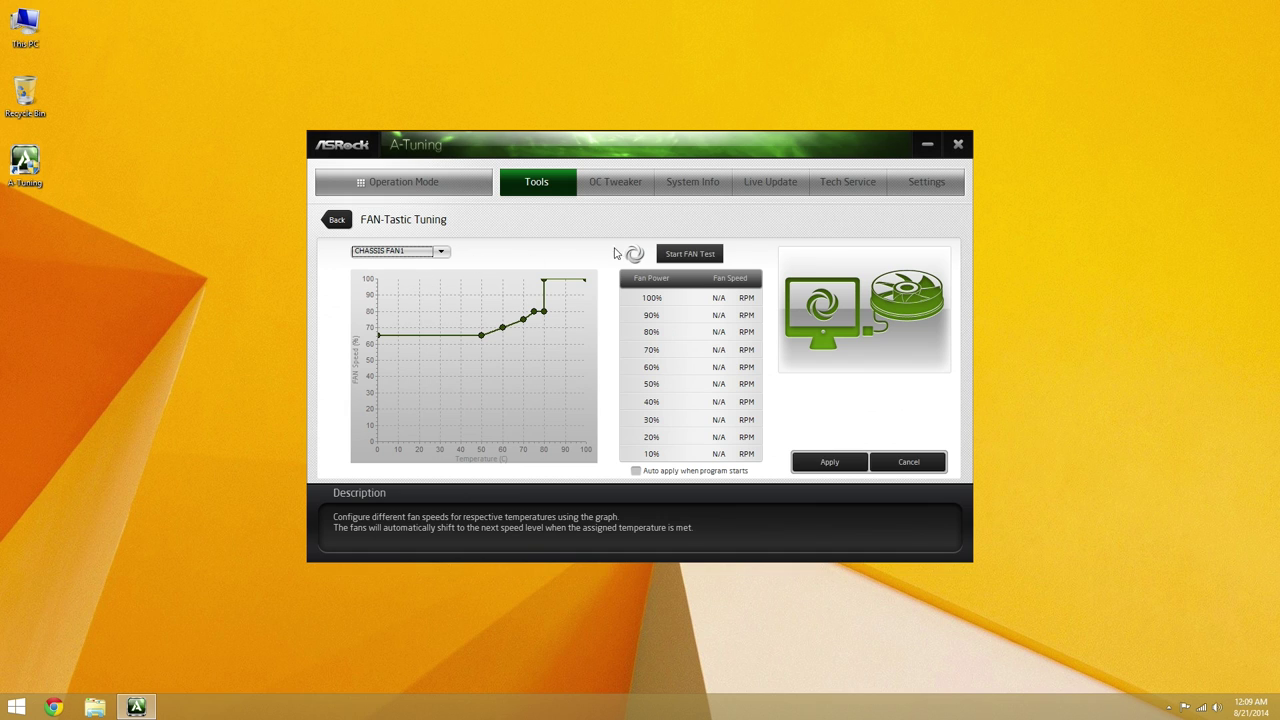
{"action": "left_click", "coordinate": [688, 256]}
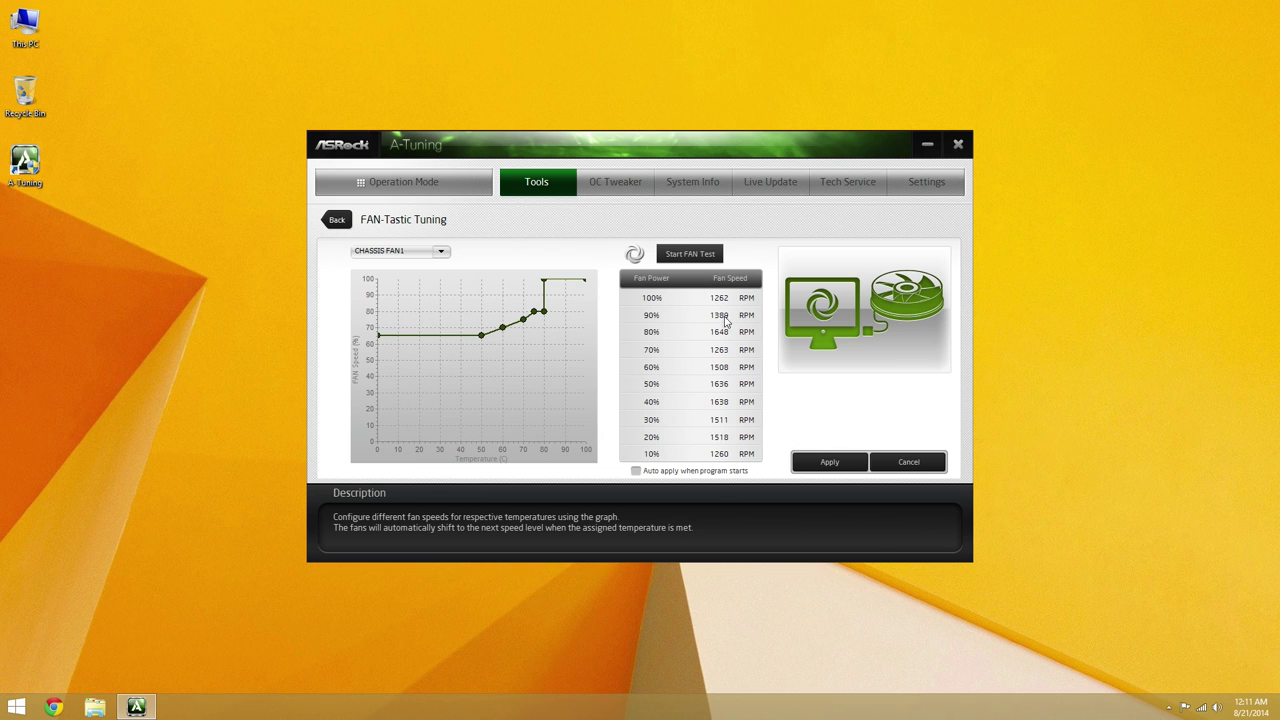
Set CHASSIS FAN1's 50°C curve point to about 57%, apply it, and select CPU FAN1 & CPU FAN2
{"action": "left_click_drag", "start_coordinate": [481, 336], "coordinate": [481, 428]}
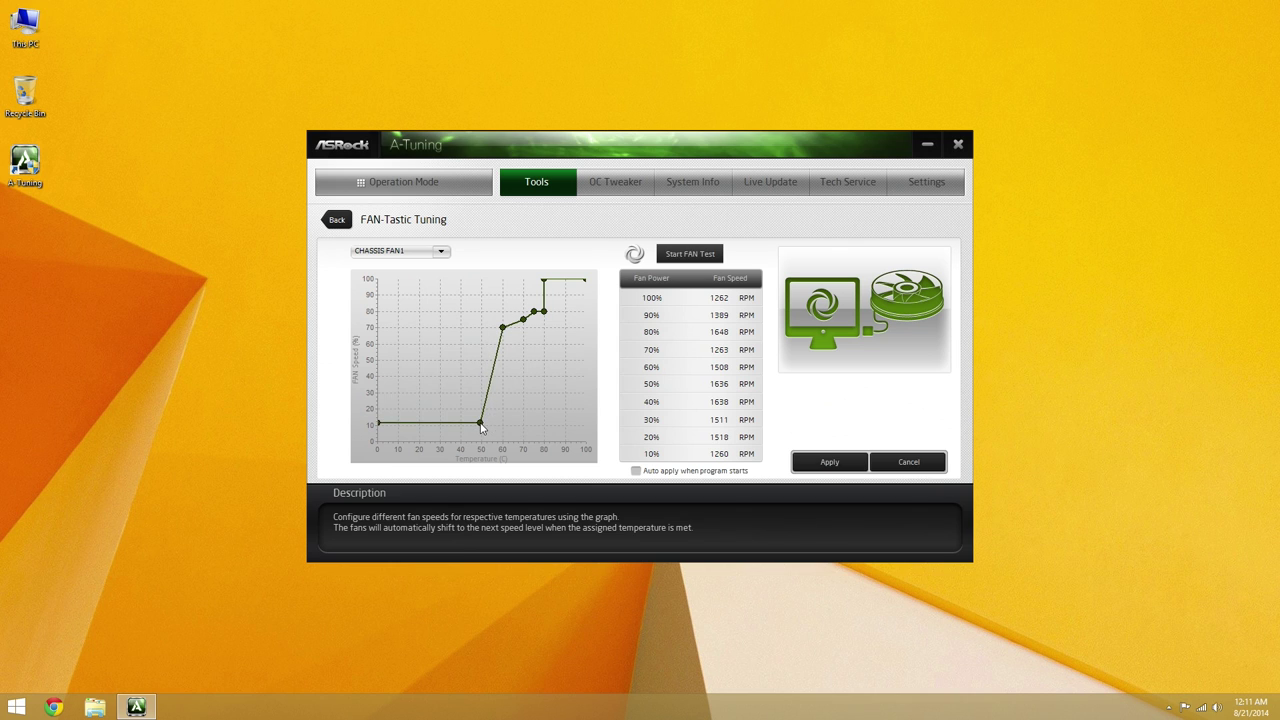
{"action": "left_click", "coordinate": [820, 461]}
{"action": "left_click_drag", "start_coordinate": [481, 422], "coordinate": [482, 348]}
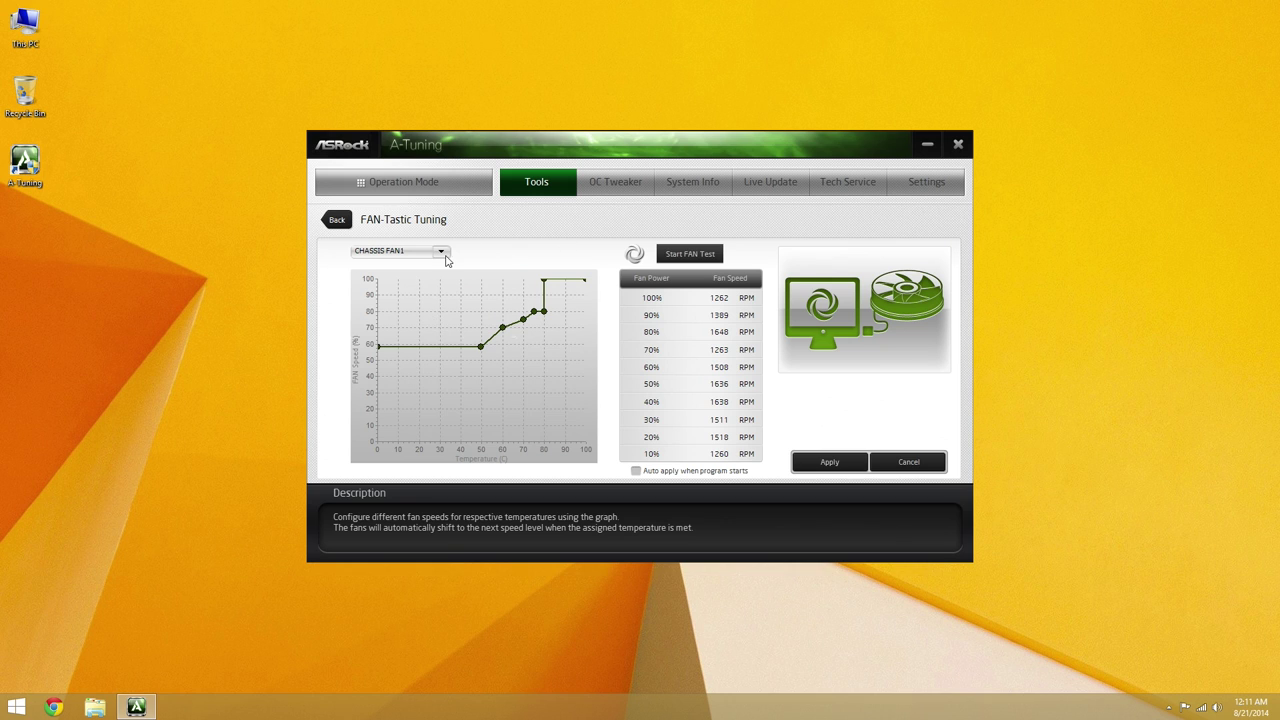
{"action": "left_click", "coordinate": [441, 253]}
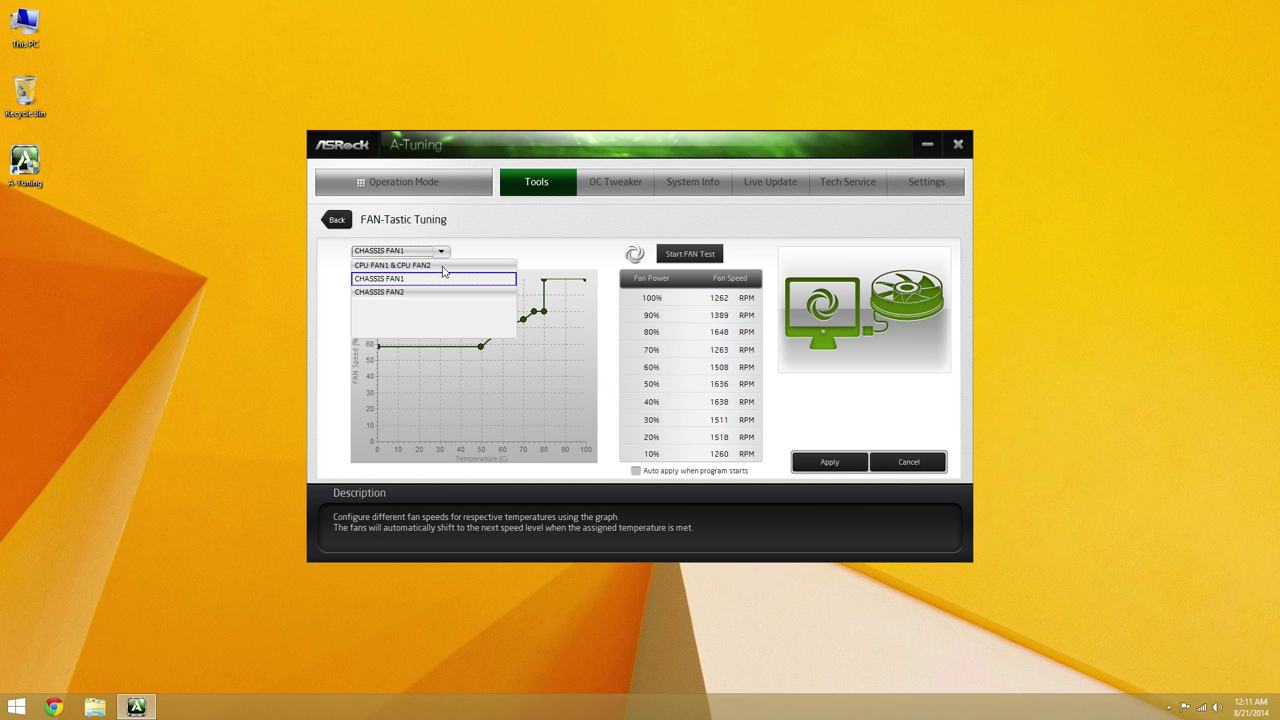
{"action": "left_click", "coordinate": [443, 266]}
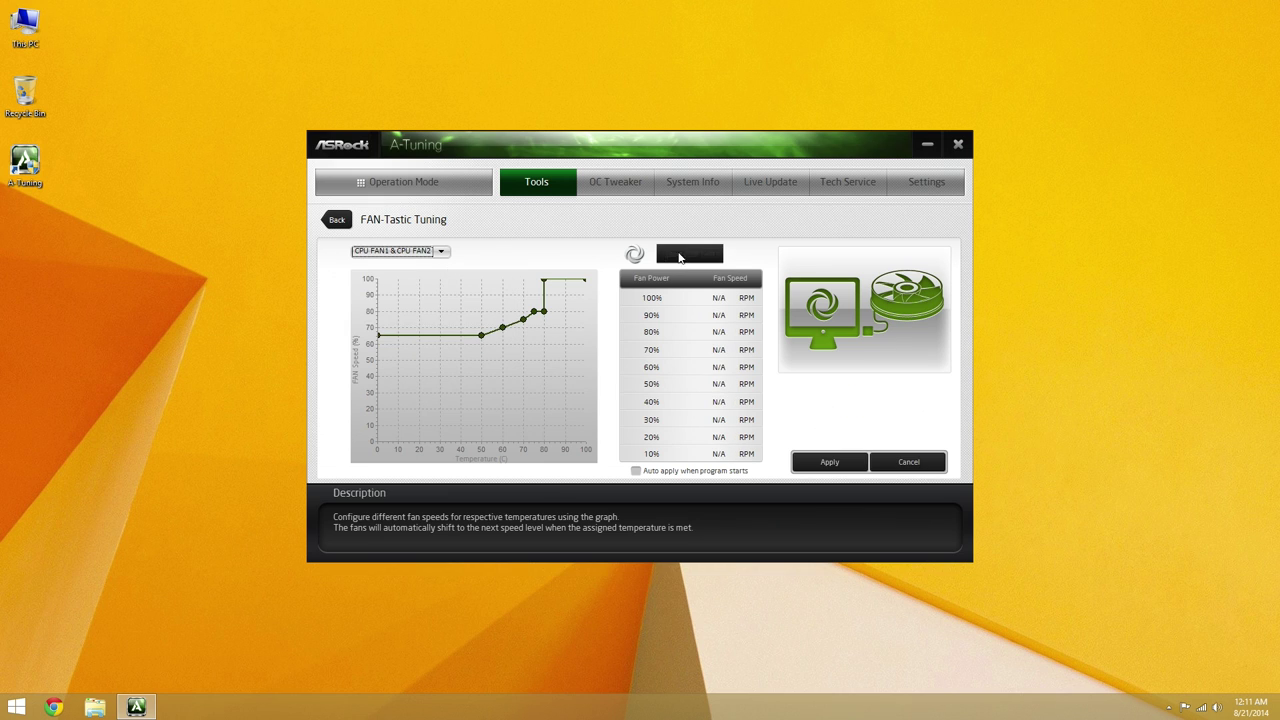
Test the CPU fans, drop their 0°C and 40°C curve points to 20%, and open OC Tweaker
{"action": "left_click", "coordinate": [678, 256]}
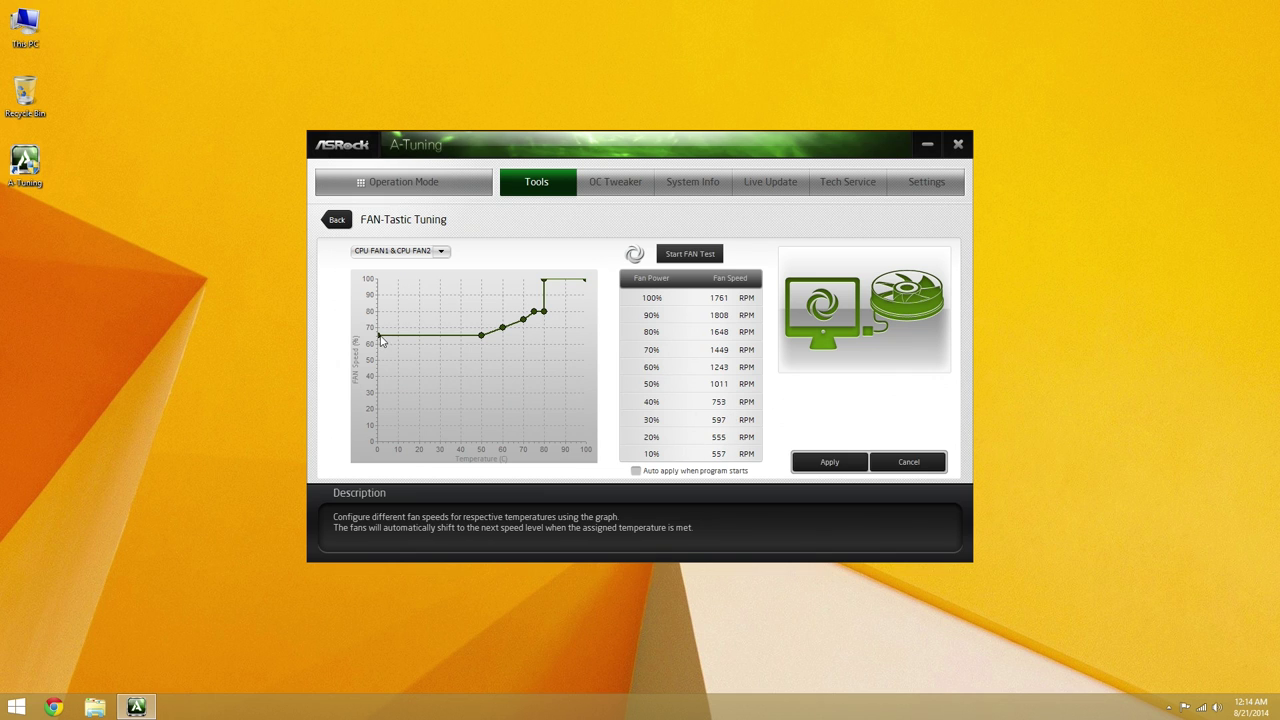
{"action": "left_click_drag", "start_coordinate": [380, 336], "coordinate": [380, 409]}
{"action": "left_click_drag", "start_coordinate": [481, 335], "coordinate": [461, 410]}
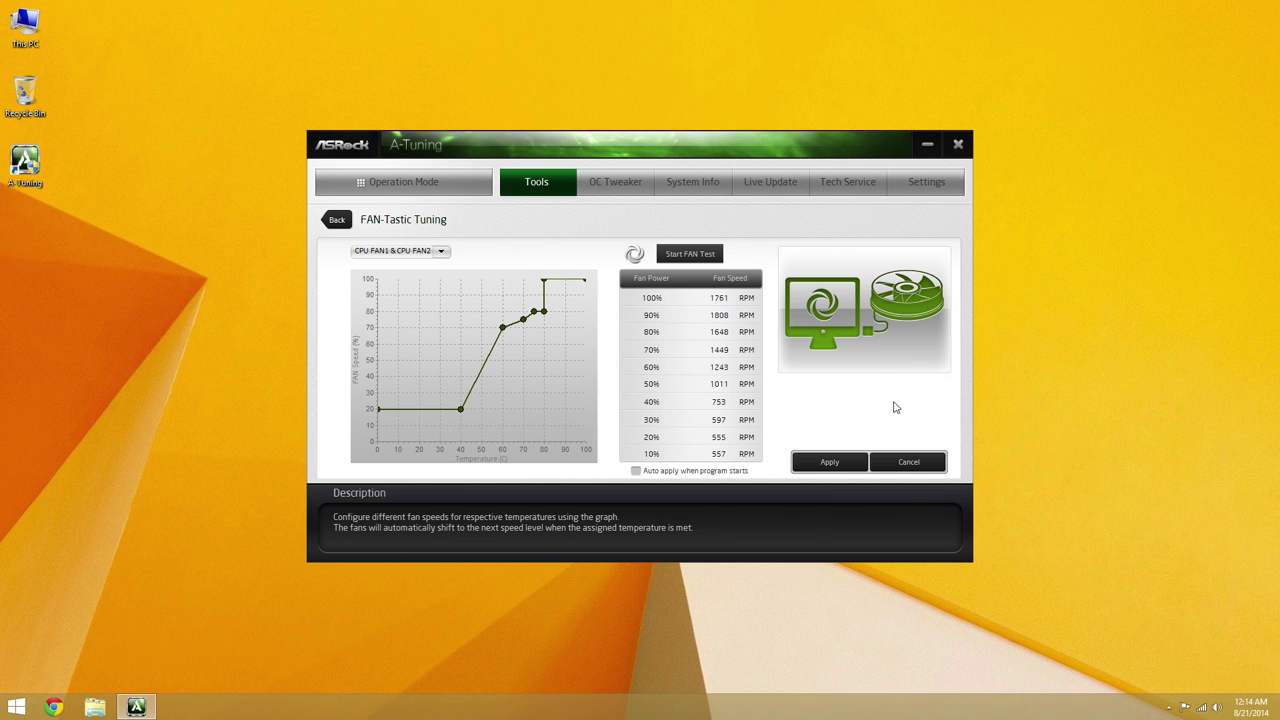
{"action": "left_click", "coordinate": [615, 181]}
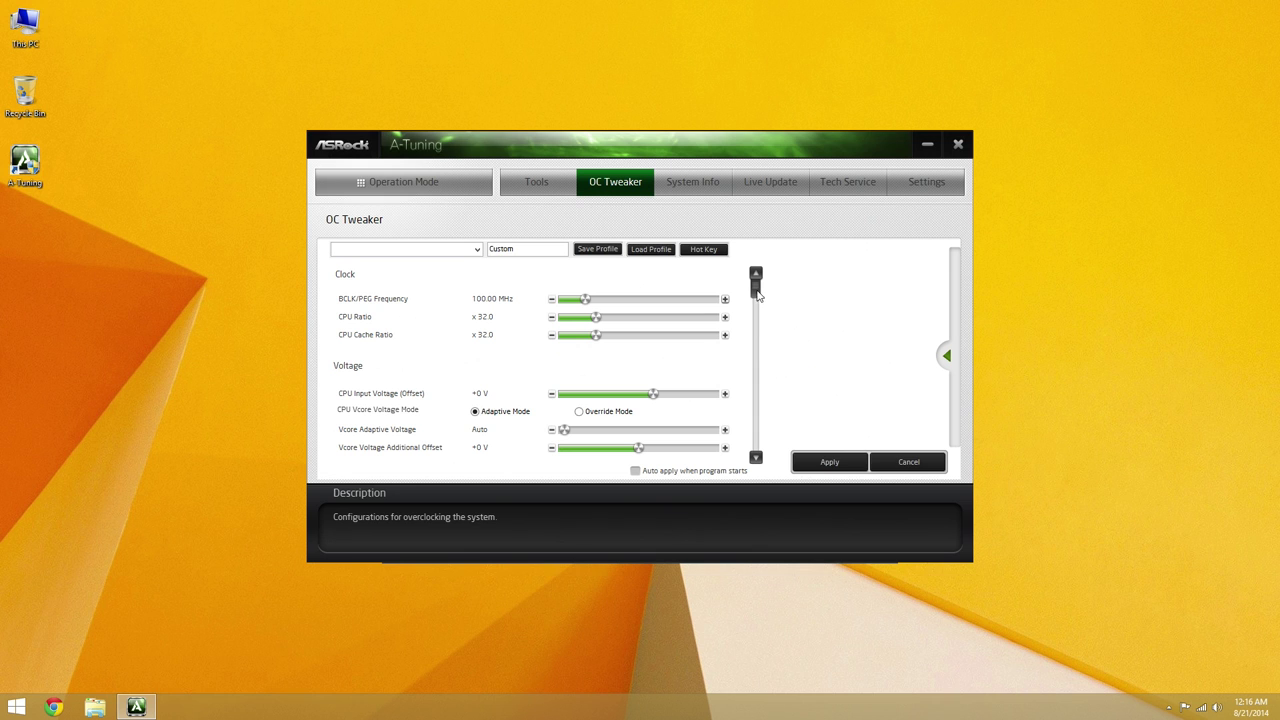
Look over the OC Tweaker list, the system frequencies panel, and the saved overclocking profiles
{"action": "mouse_move", "coordinate": [757, 293]}
{"action": "left_mouse_down"}
{"action": "mouse_move", "coordinate": [765, 445]}
{"action": "mouse_move", "coordinate": [765, 292]}
{"action": "left_mouse_up"}
{"action": "left_click", "coordinate": [948, 355]}
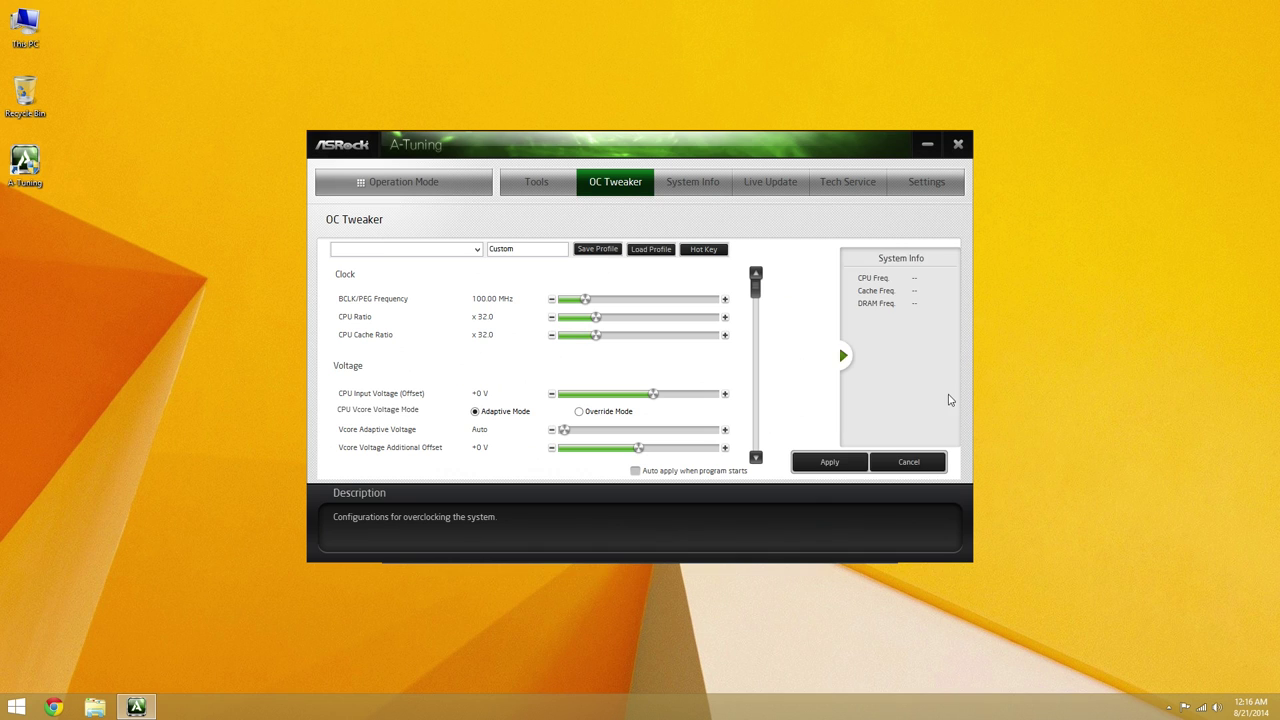
{"action": "left_click", "coordinate": [843, 356]}
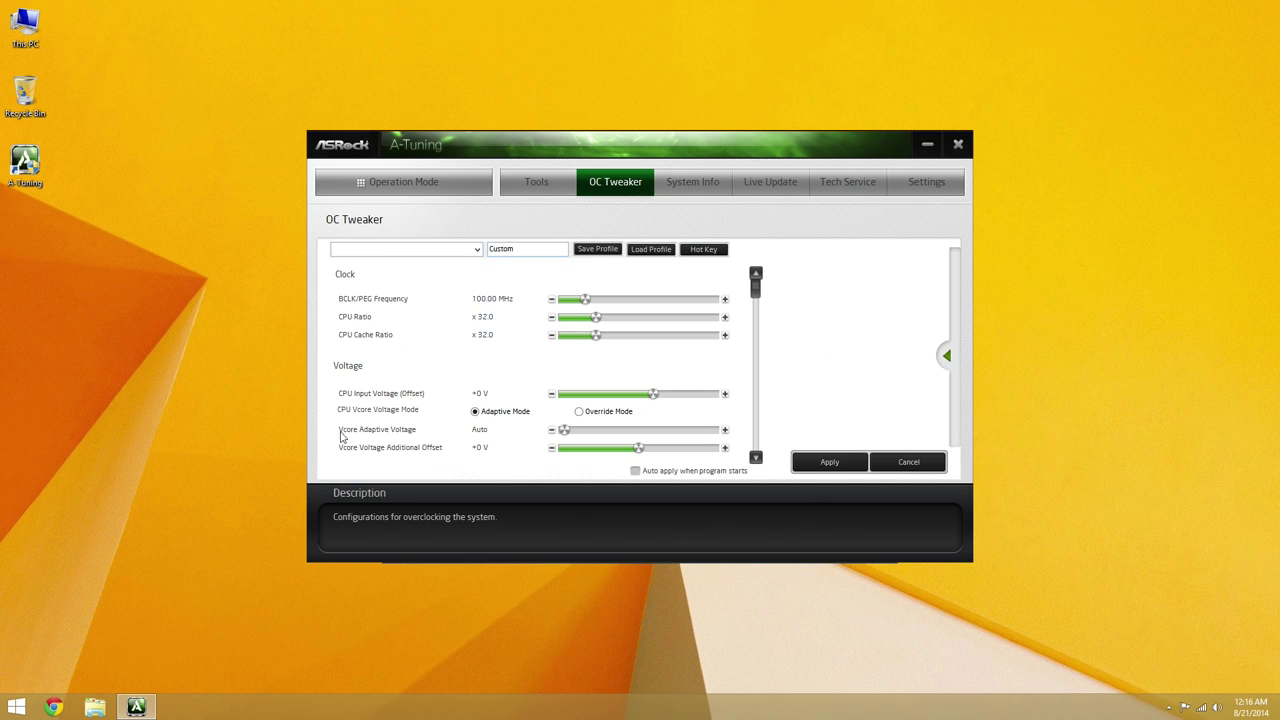
{"action": "left_click", "coordinate": [478, 249]}
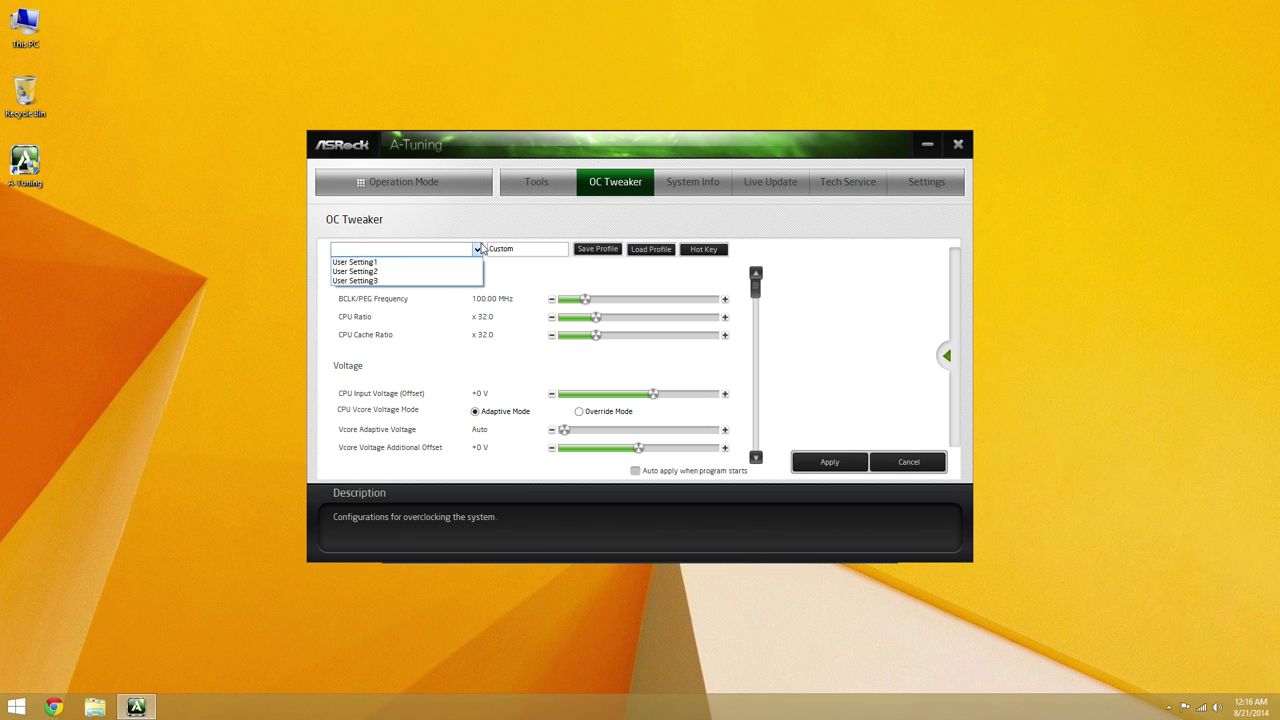
{"action": "left_click", "coordinate": [514, 216]}
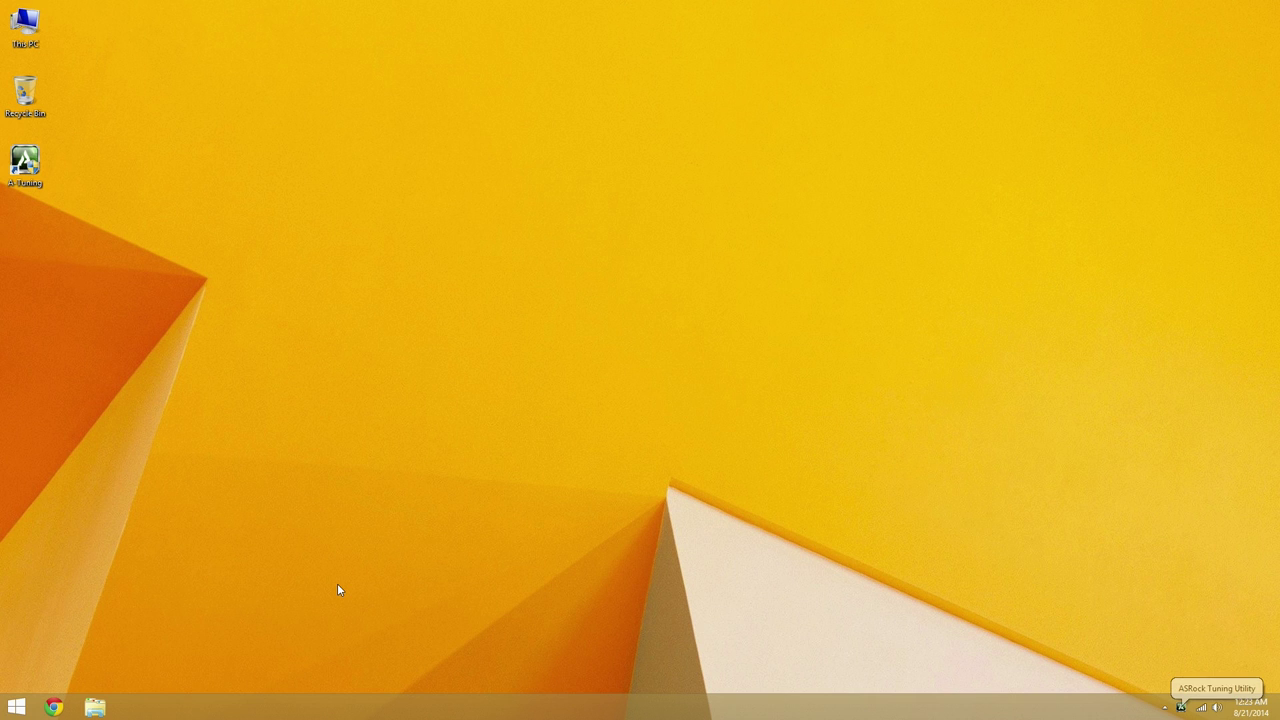
Search for 'windows update', check for updates, and open the 46 important updates list
{"action": "key", "text": "super+s"}
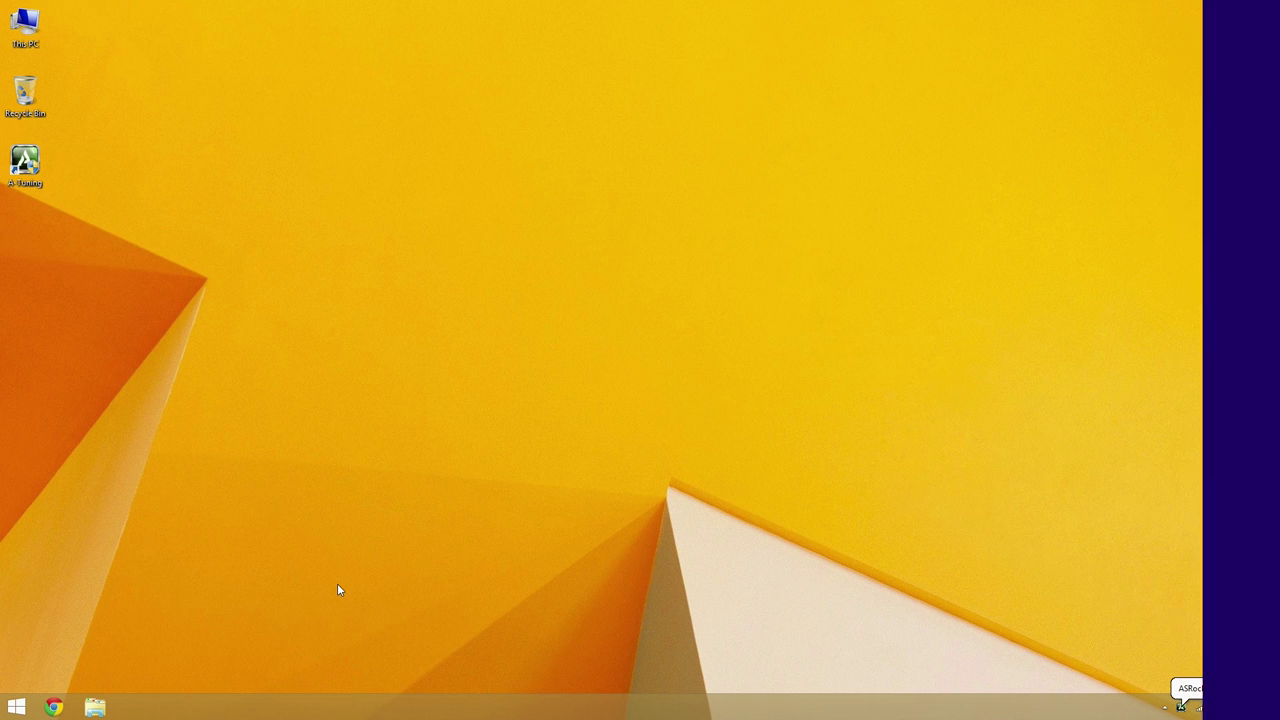
{"action": "type", "text": "windows update"}
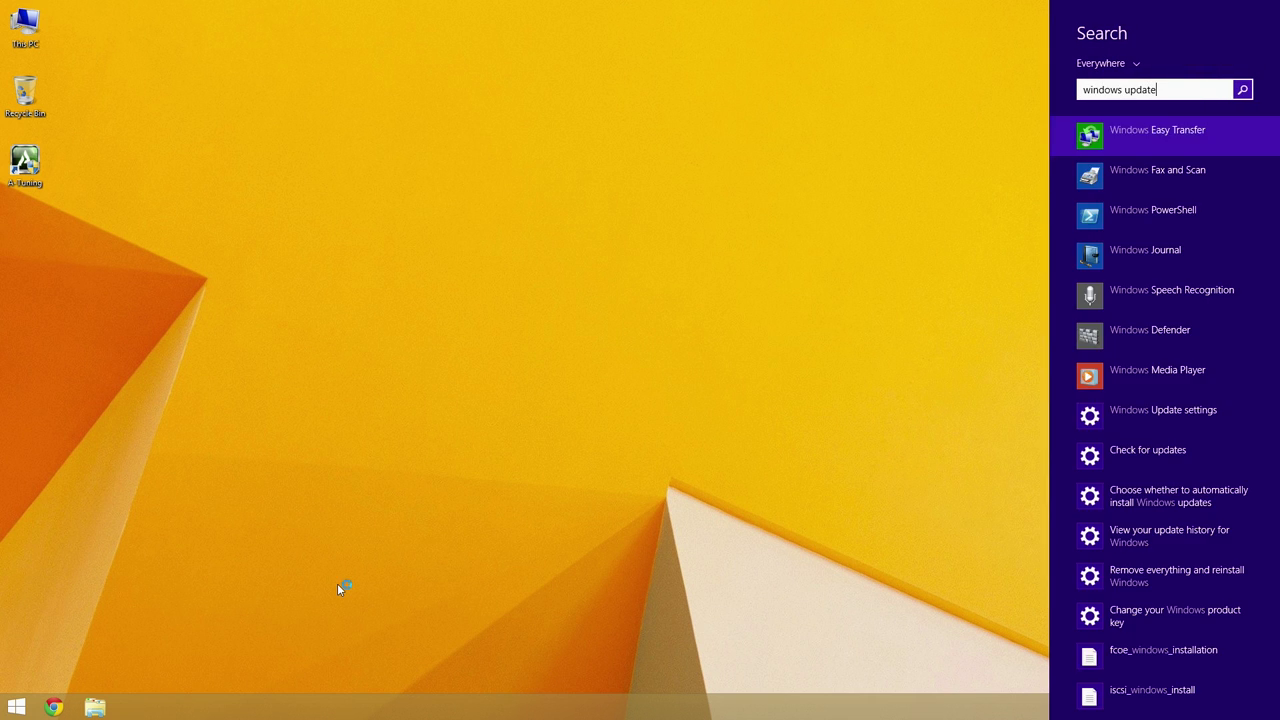
{"action": "left_click", "coordinate": [1159, 288]}
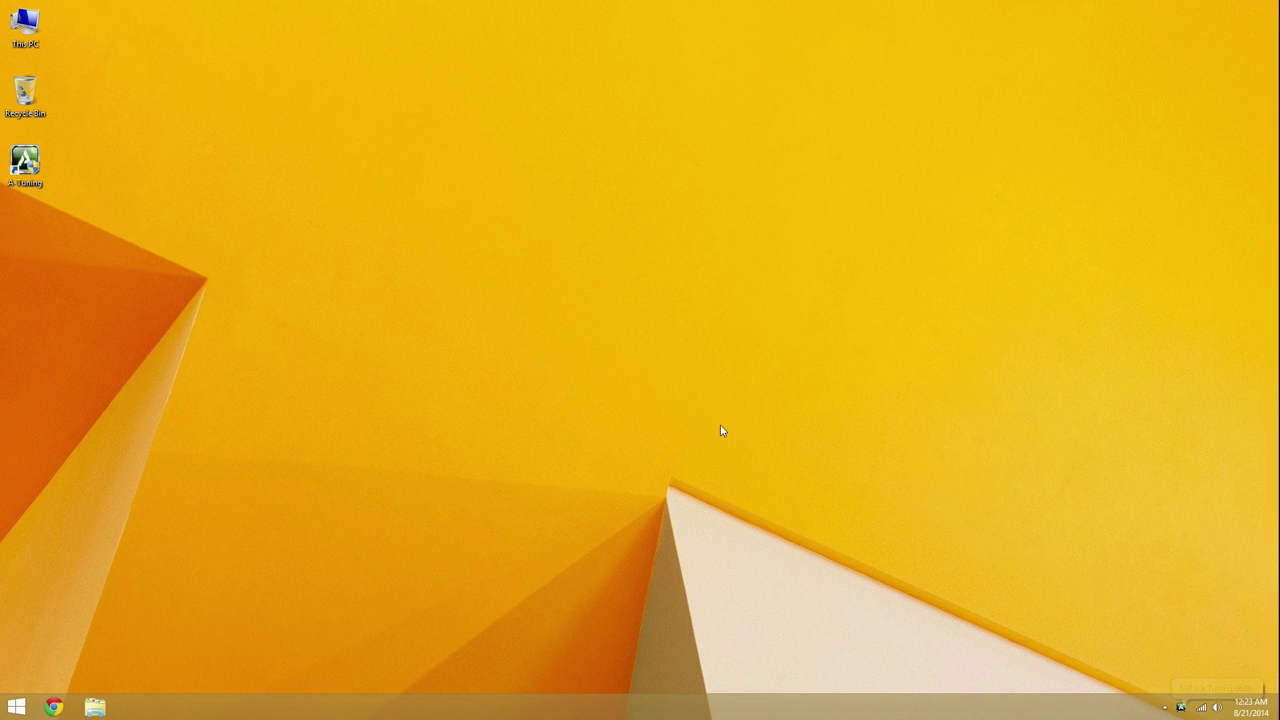
{"action": "left_click", "coordinate": [303, 211]}
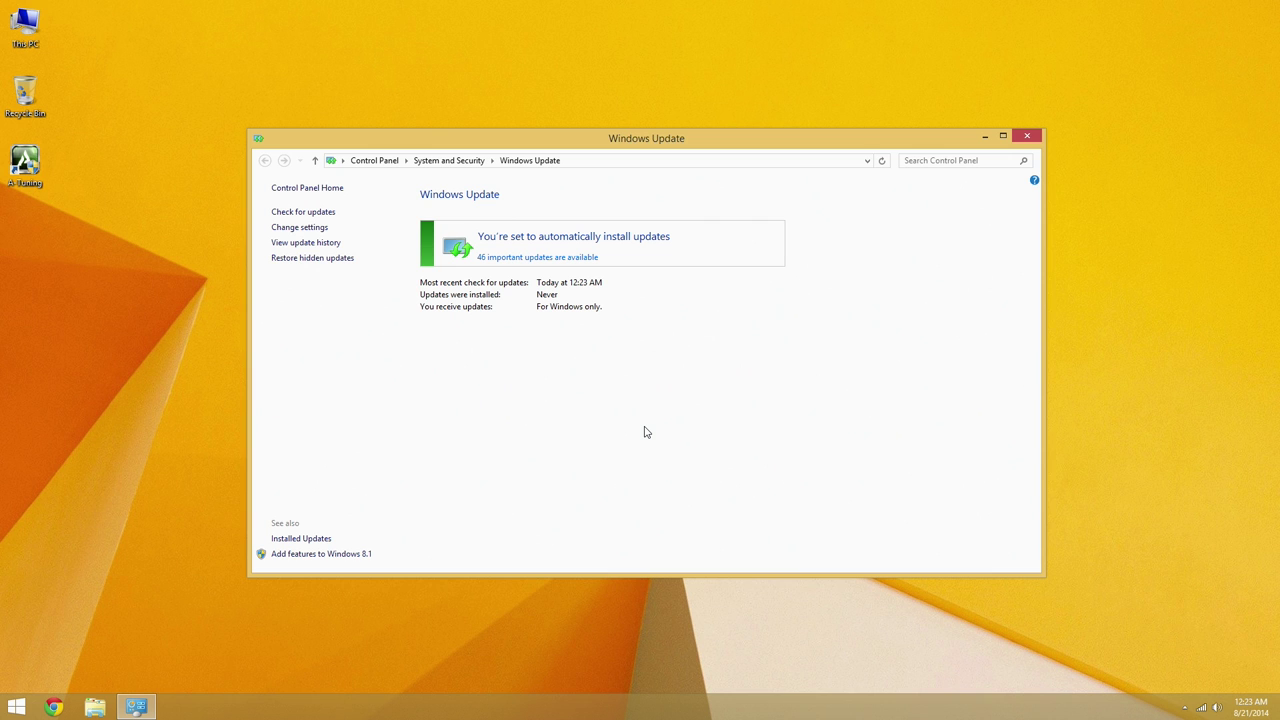
{"action": "left_click", "coordinate": [525, 259]}
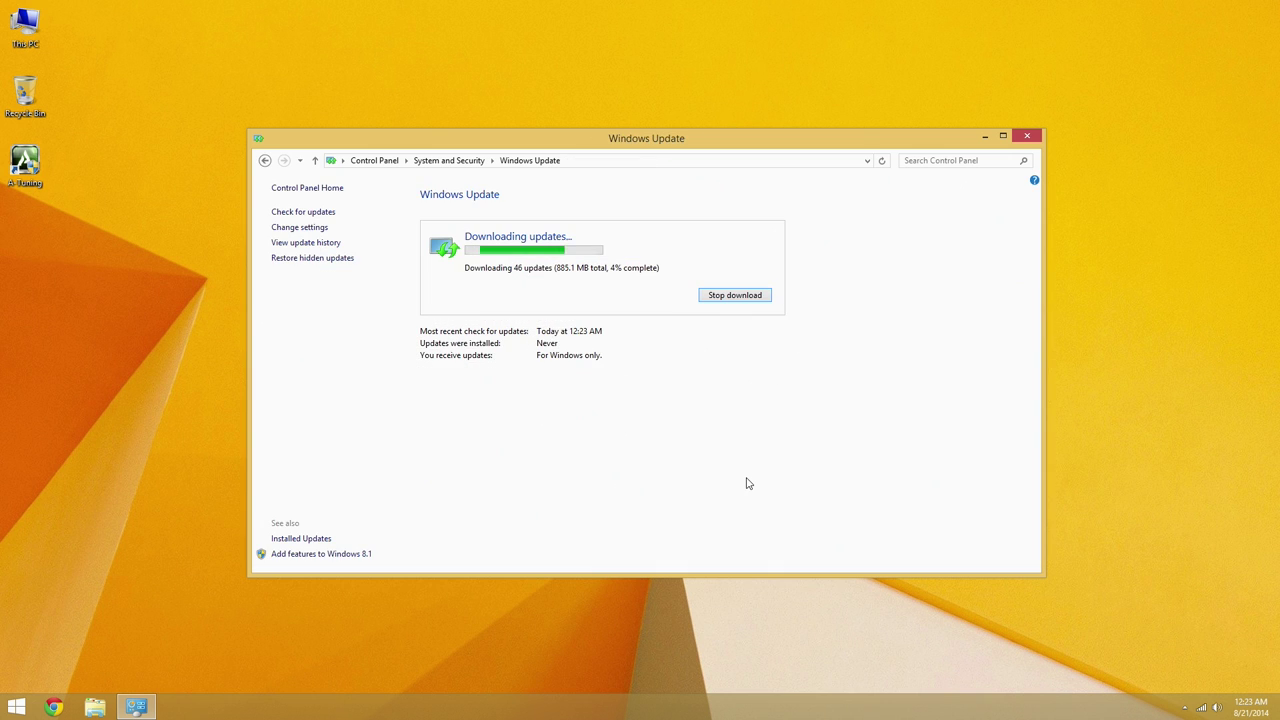